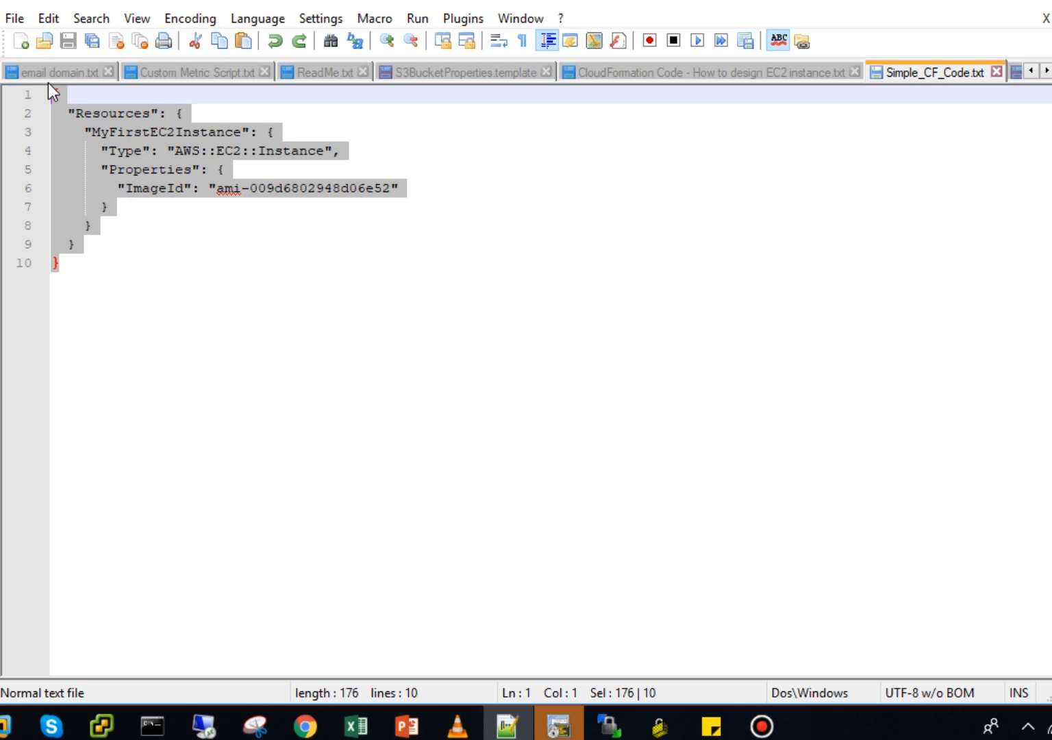
Switch to JSON Editor Online in Chrome, place the EC2 template code in the code editor and format it with proper indentation.
click(304, 725)
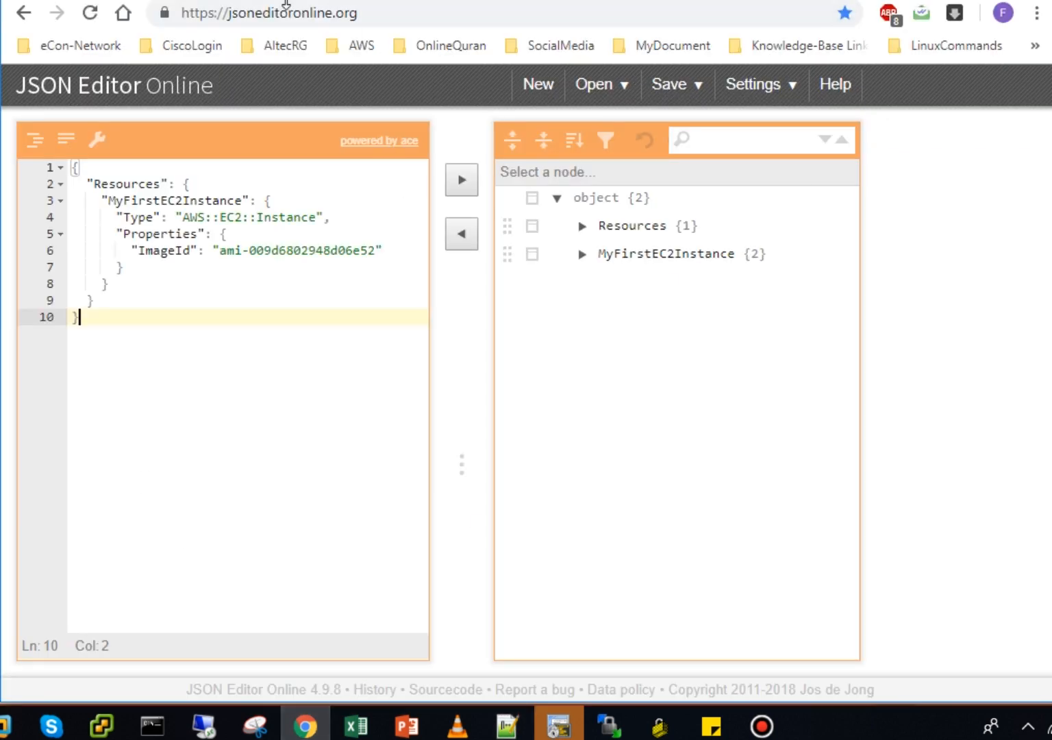
drag(146, 347, 24, 110)
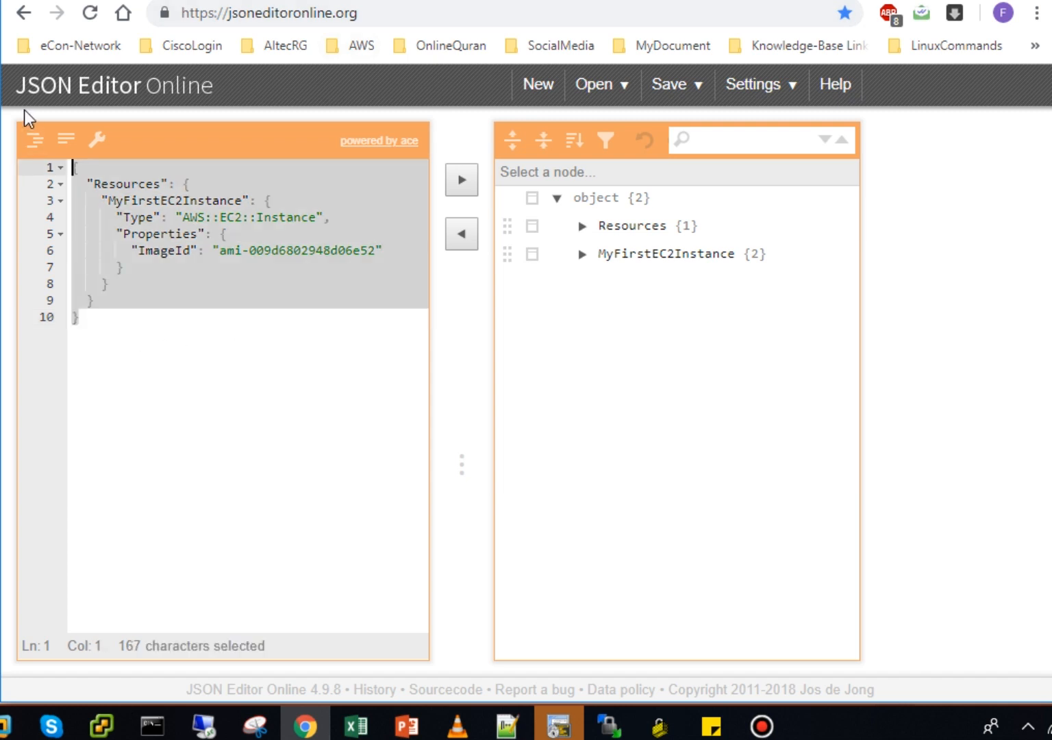
key(Right)
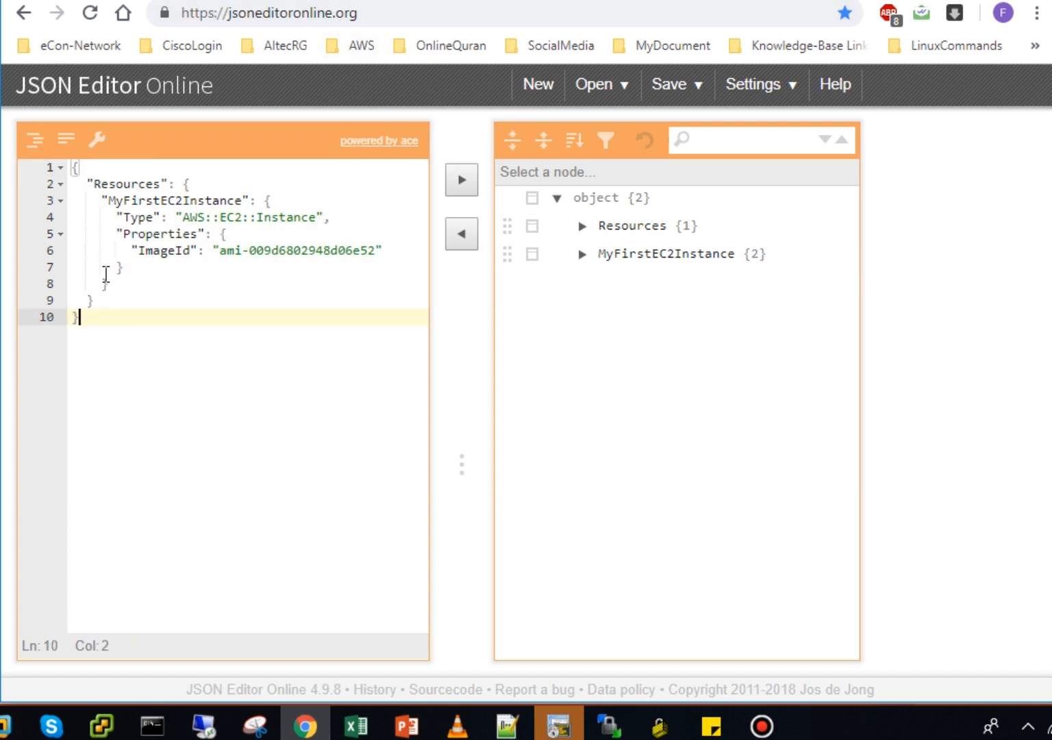
click(34, 141)
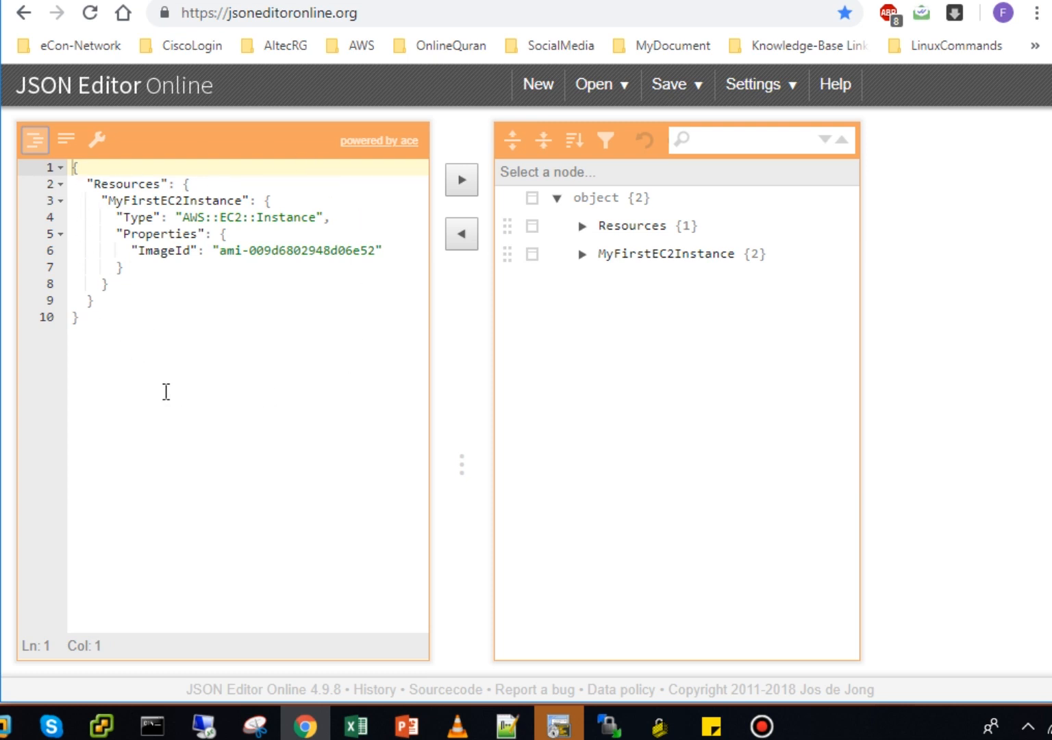
Add blank lines before the instance block's closing brace, disturb the ImageId line's indentation, and reformat the JSON.
click(104, 287)
key(Return)
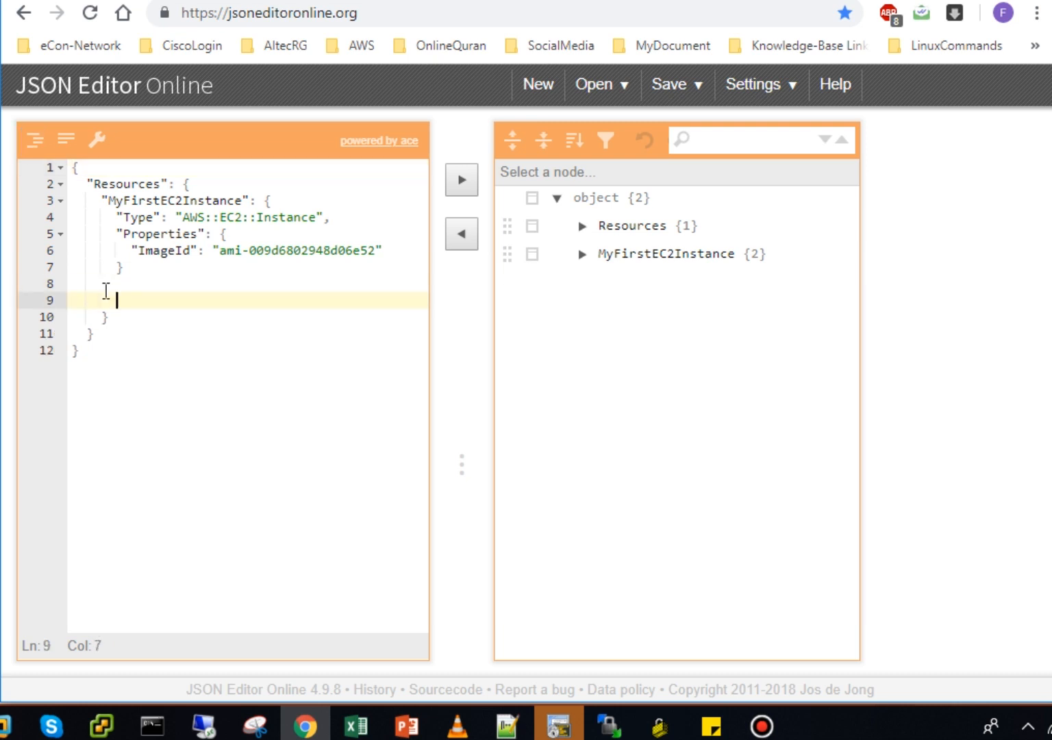
key(Up)
key(Up)
key(Up)
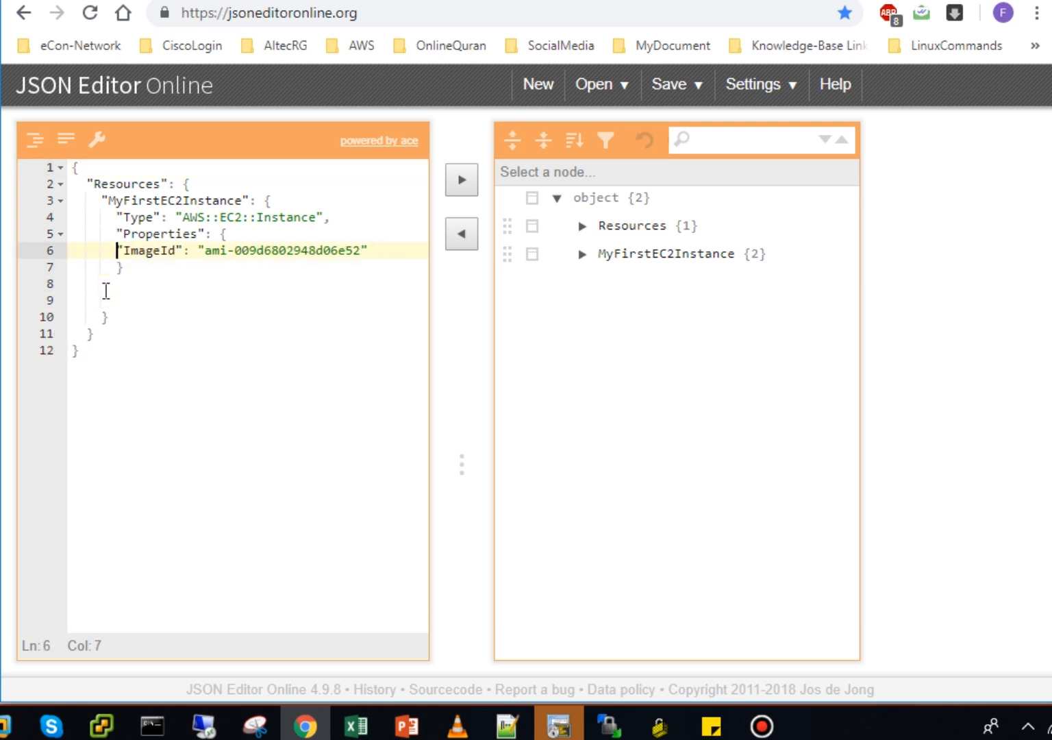
click(41, 143)
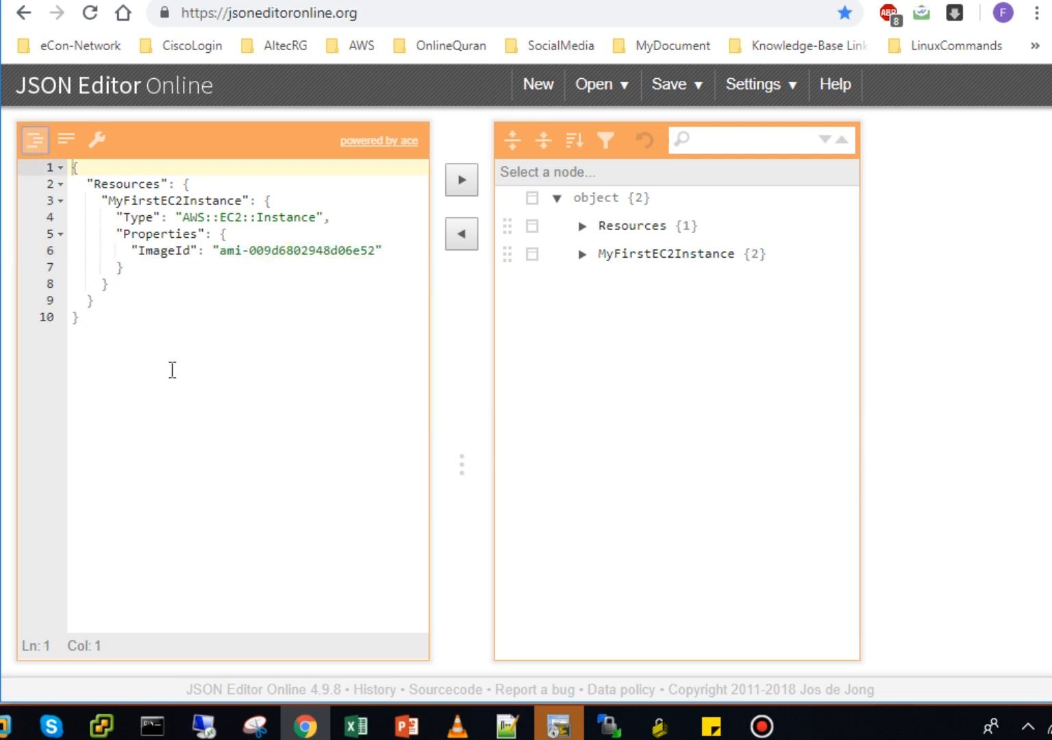
Select the formatted JSON, switch to Simple_CF_Code.txt in Notepad++, and add two new lines after the template's final brace.
drag(130, 355, 159, 154)
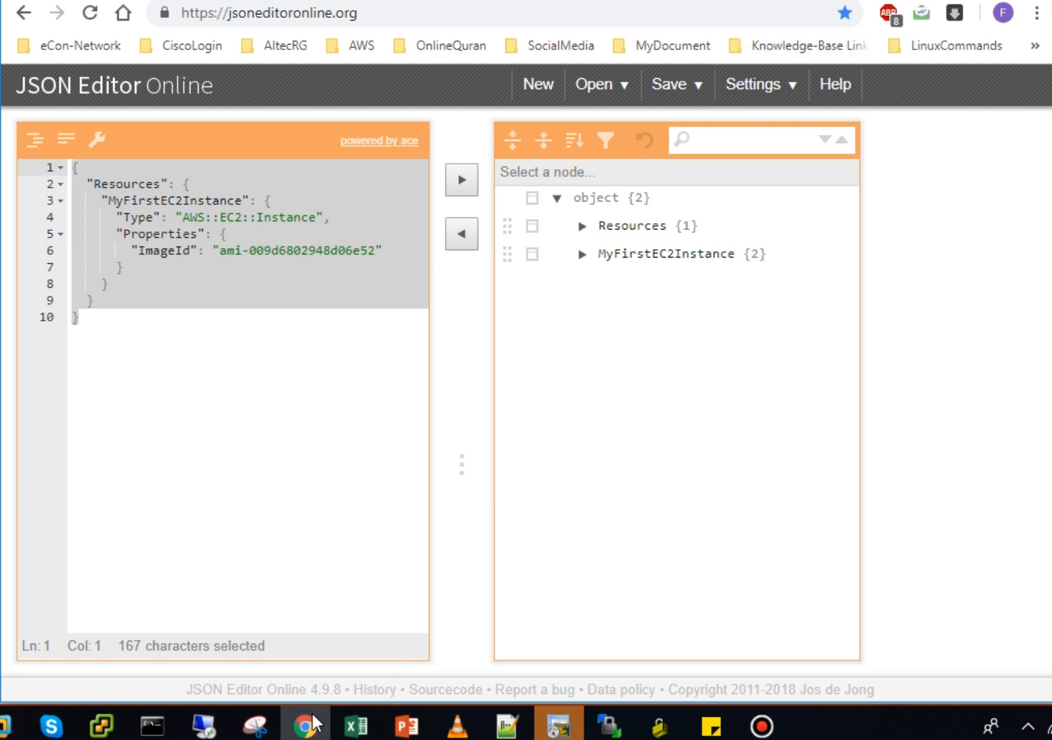
click(507, 726)
click(330, 449)
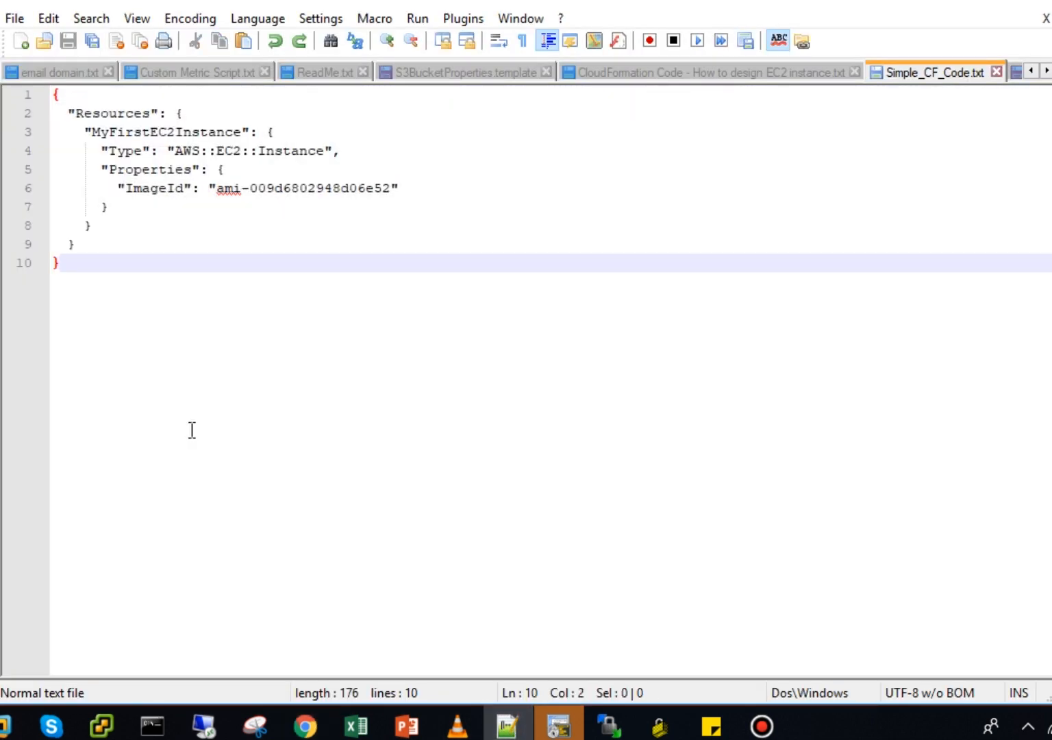
key(Return)
key(Return)
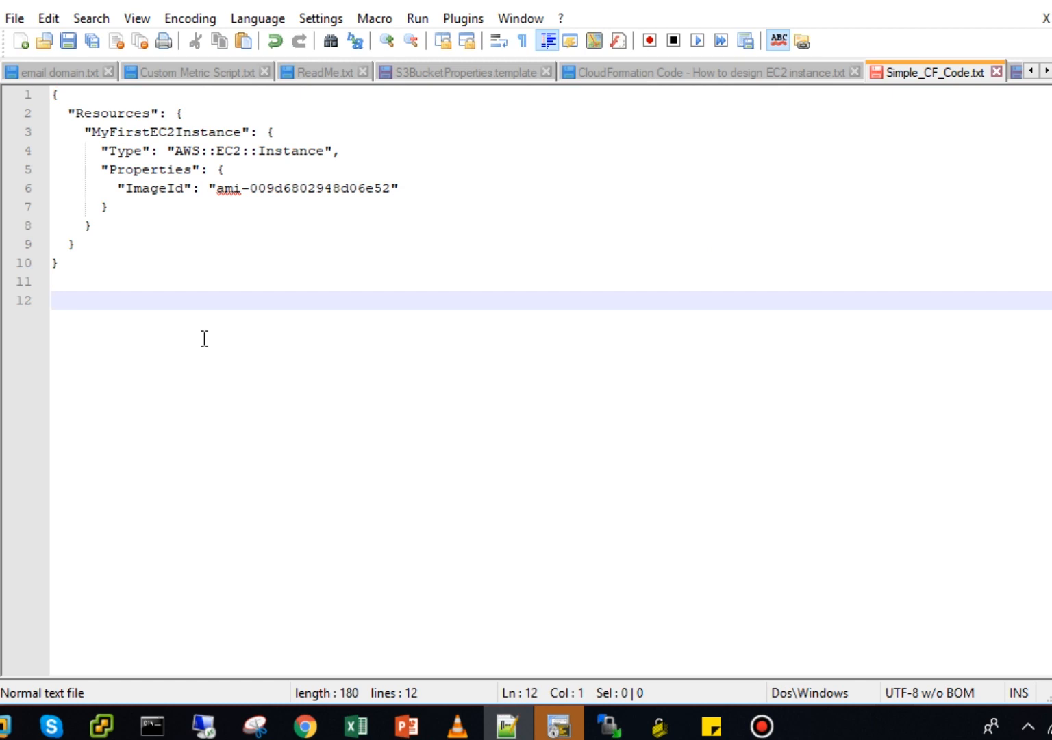
click(59, 264)
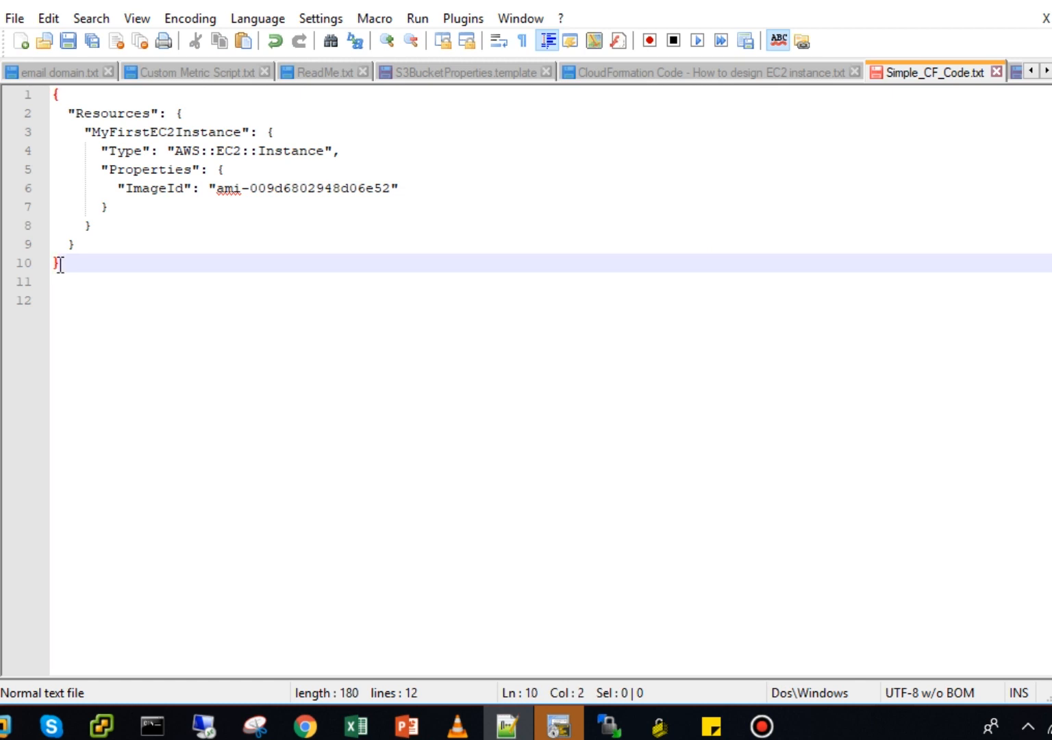
click(62, 359)
Start a second template on line 12 with opening and closing braces separated by an empty line.
text({)
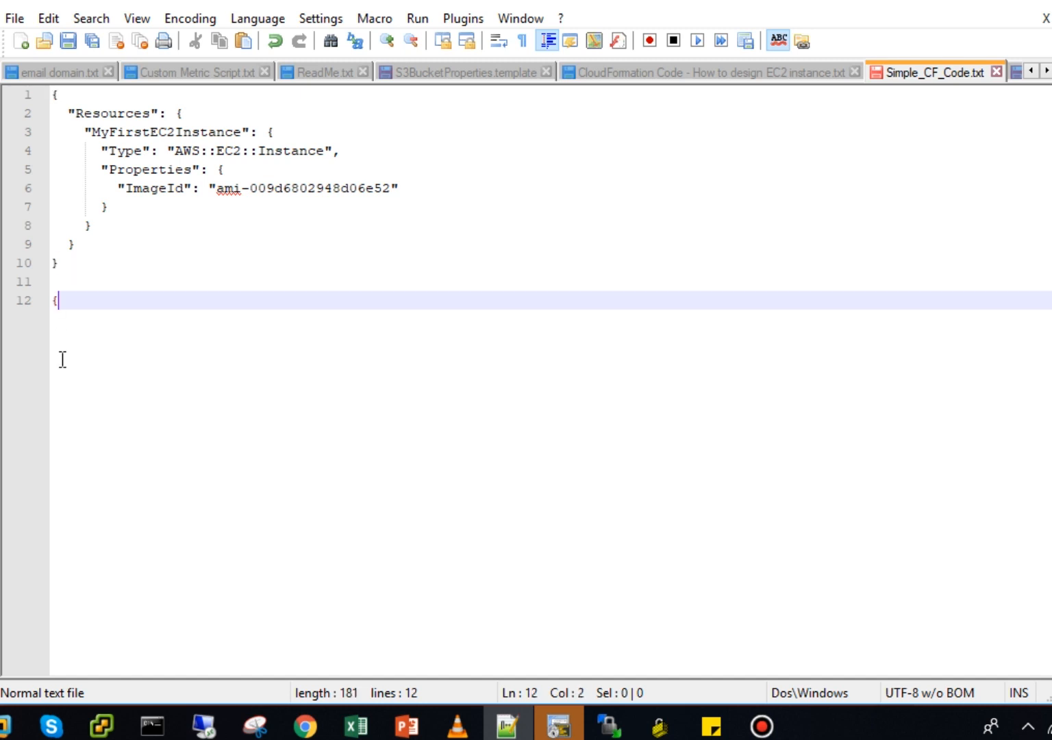
text(})
key(Left)
key(Return)
key(Left)
key(Return)
Add a "Resources" key inside the new braces, followed by a colon, an opening brace and a new line.
text("")
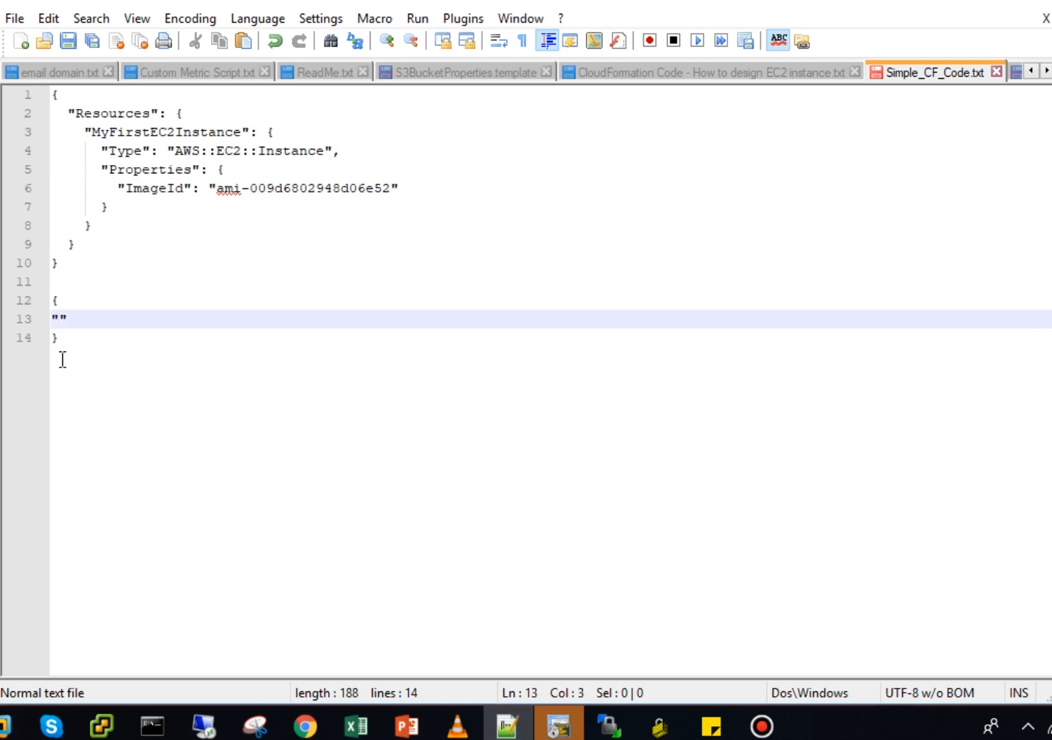
key(Left)
text(R)
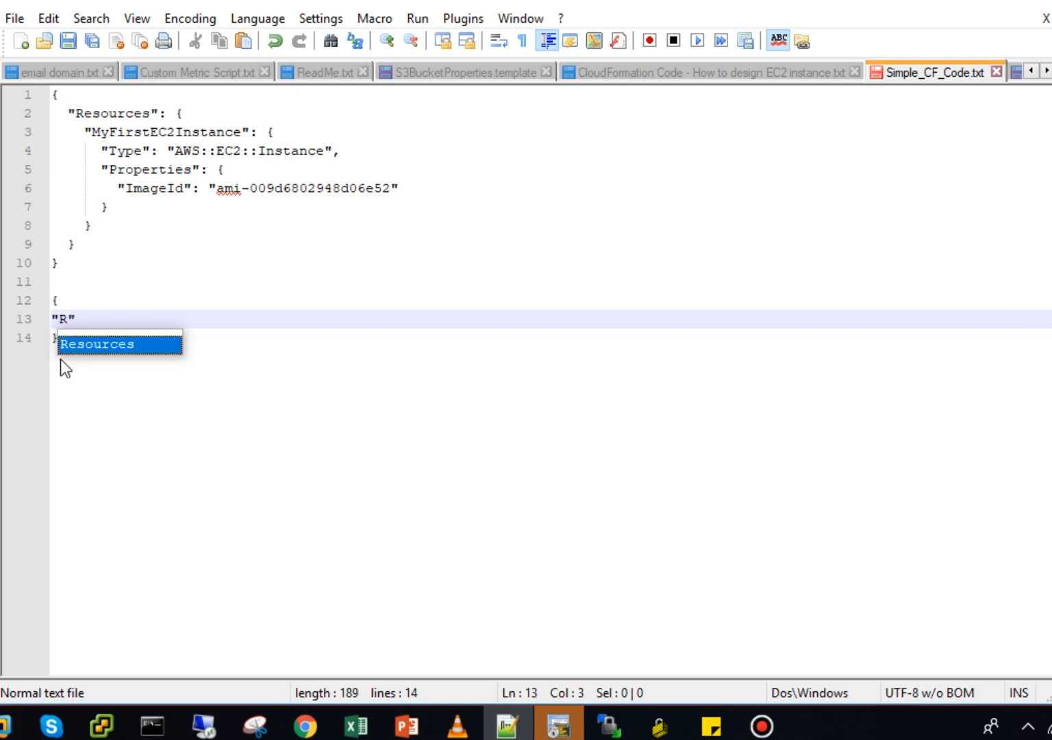
key(Return)
key(Right)
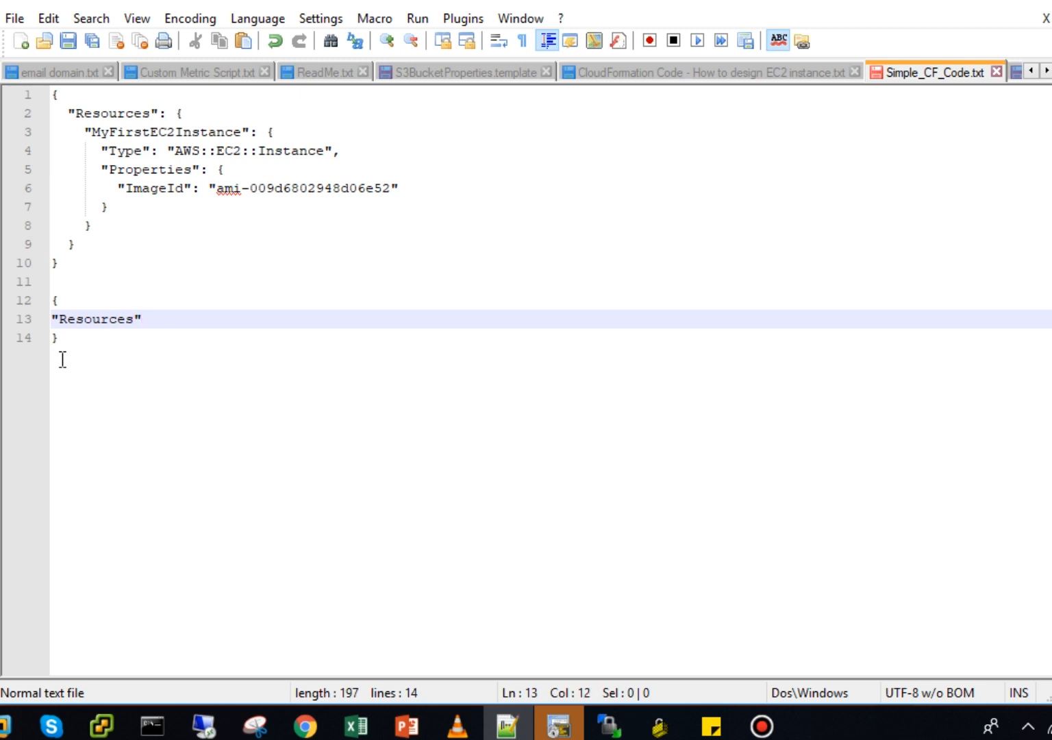
text(: {)
key(Return)
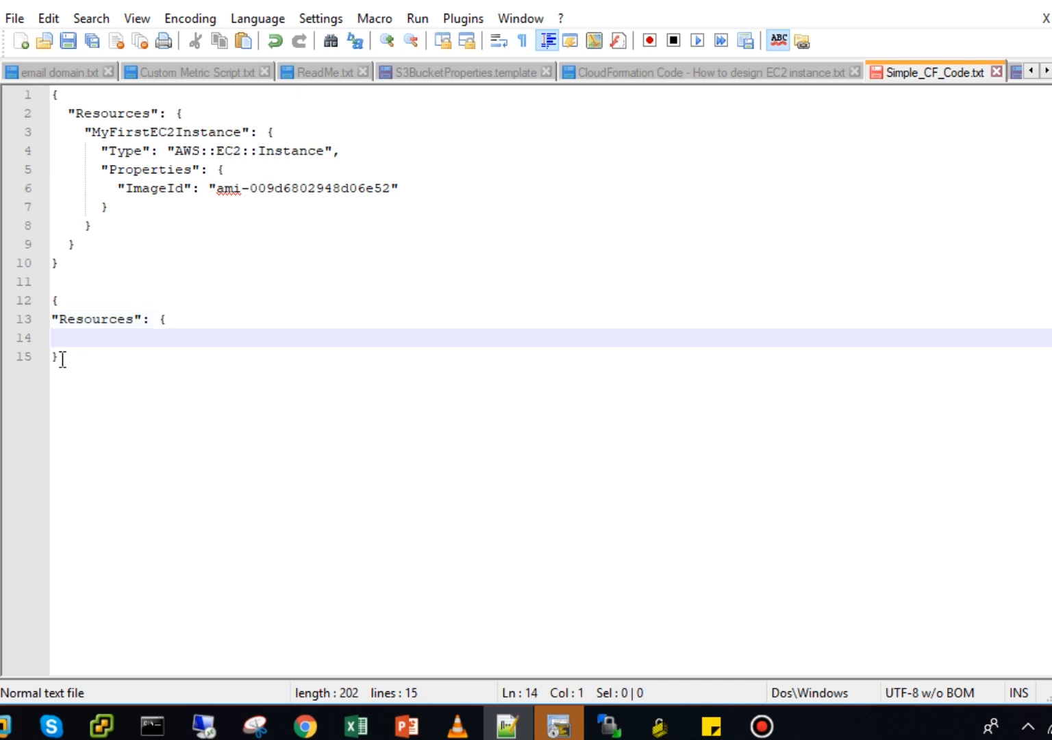
Add a "MyFirstEC2Instance" key under Resources, followed by a colon, an opening brace and a new line.
text("")
key(Left)
text(MyF)
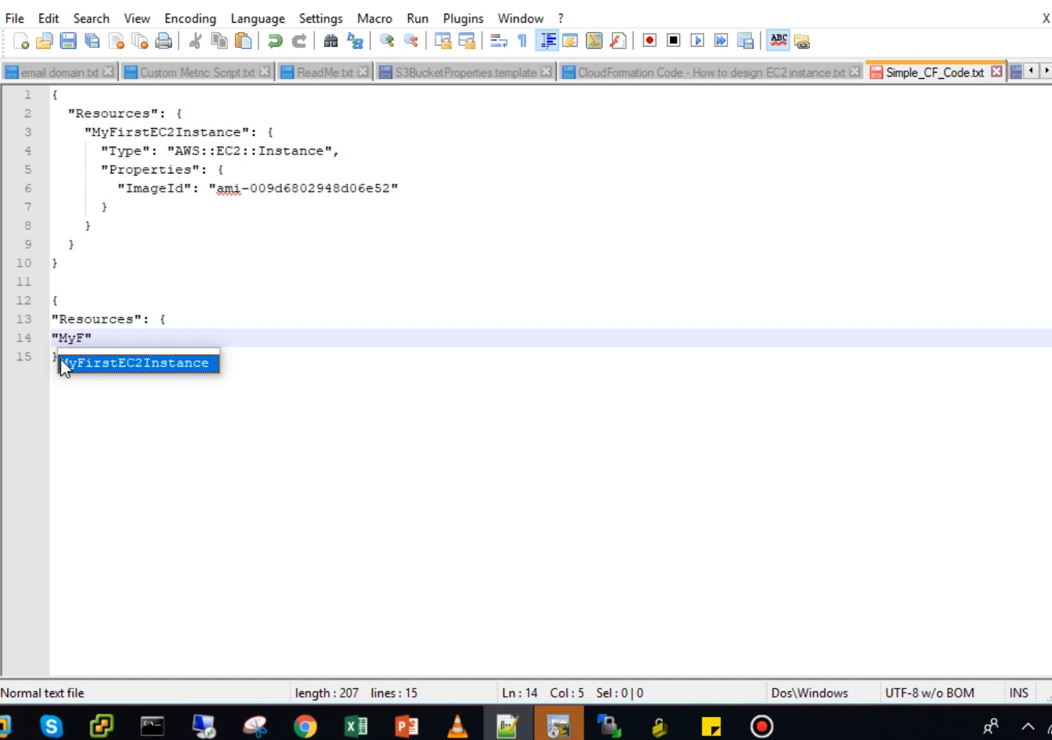
key(Return)
key(Right)
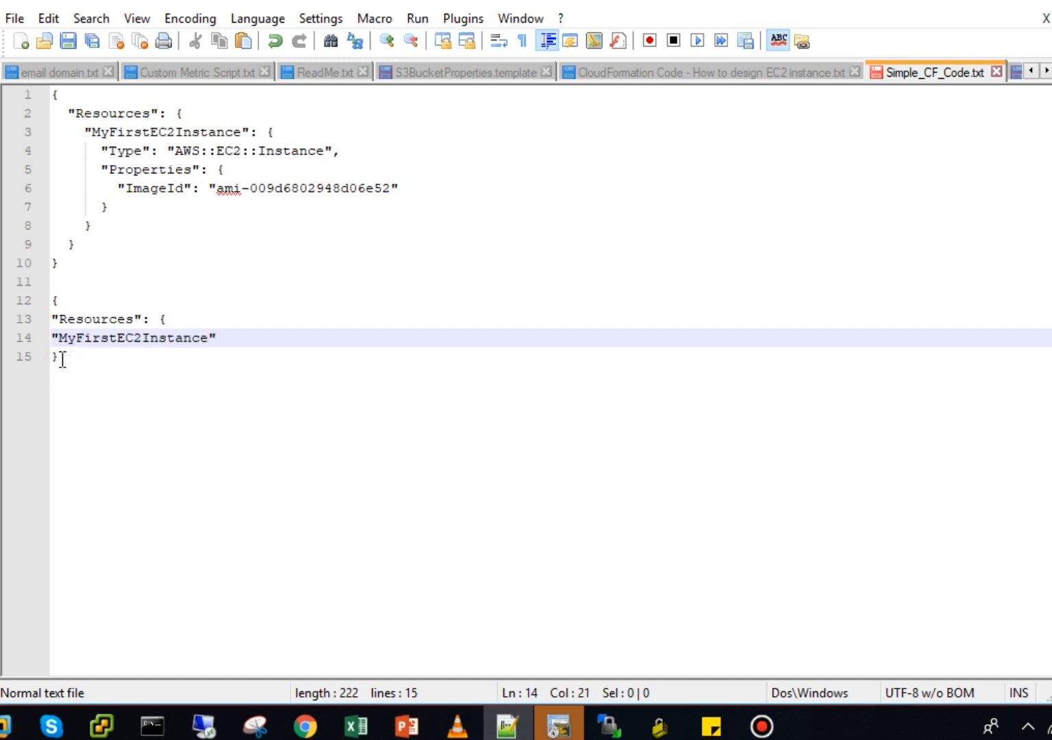
text(: {)
key(Return)
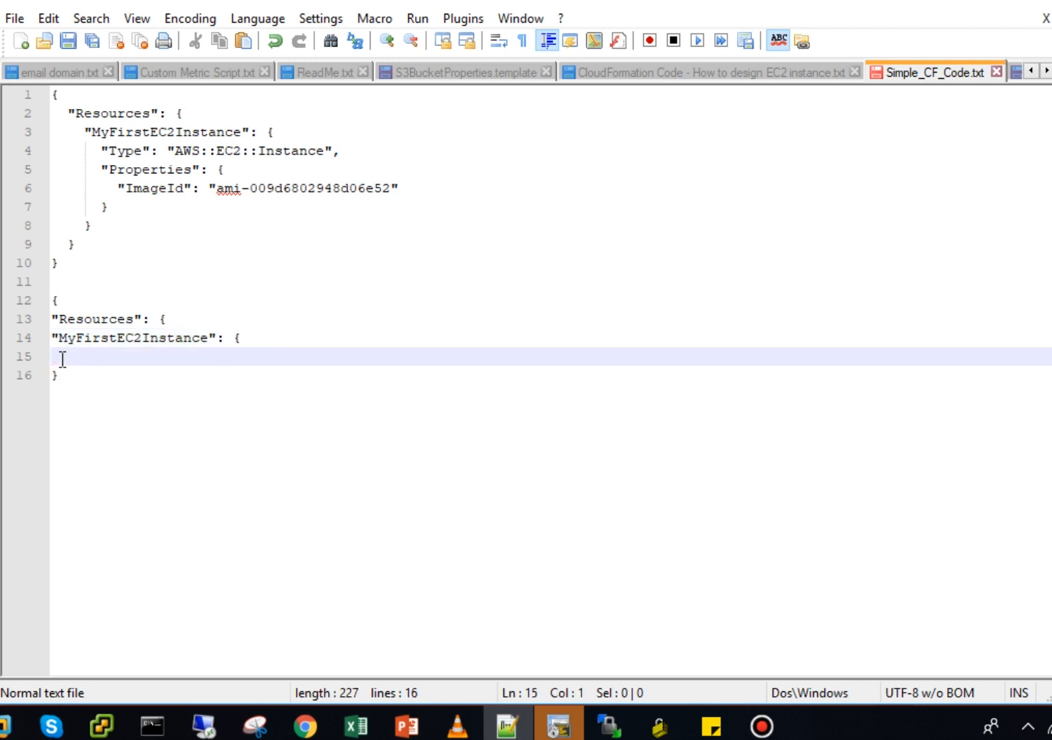
text(Type)
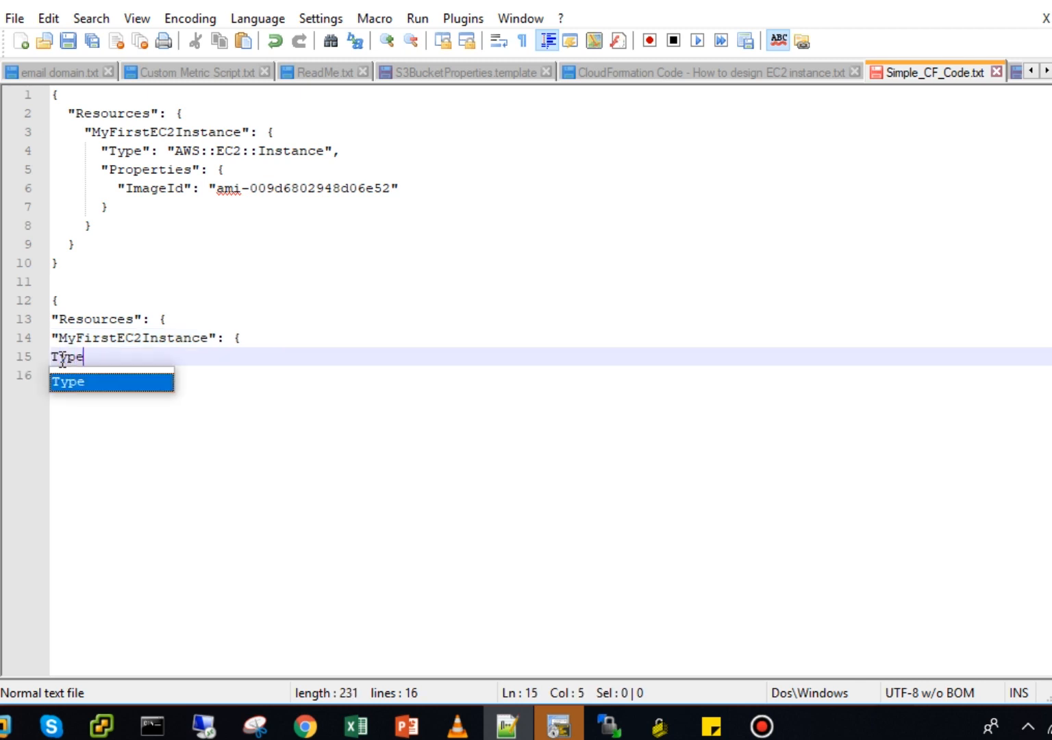
key(BackSpace)
key(BackSpace)
key(BackSpace)
key(BackSpace)
Add a "Type" key under MyFirstEC2Instance with the value AWS::EC2::Instance and a closing quote.
text("")
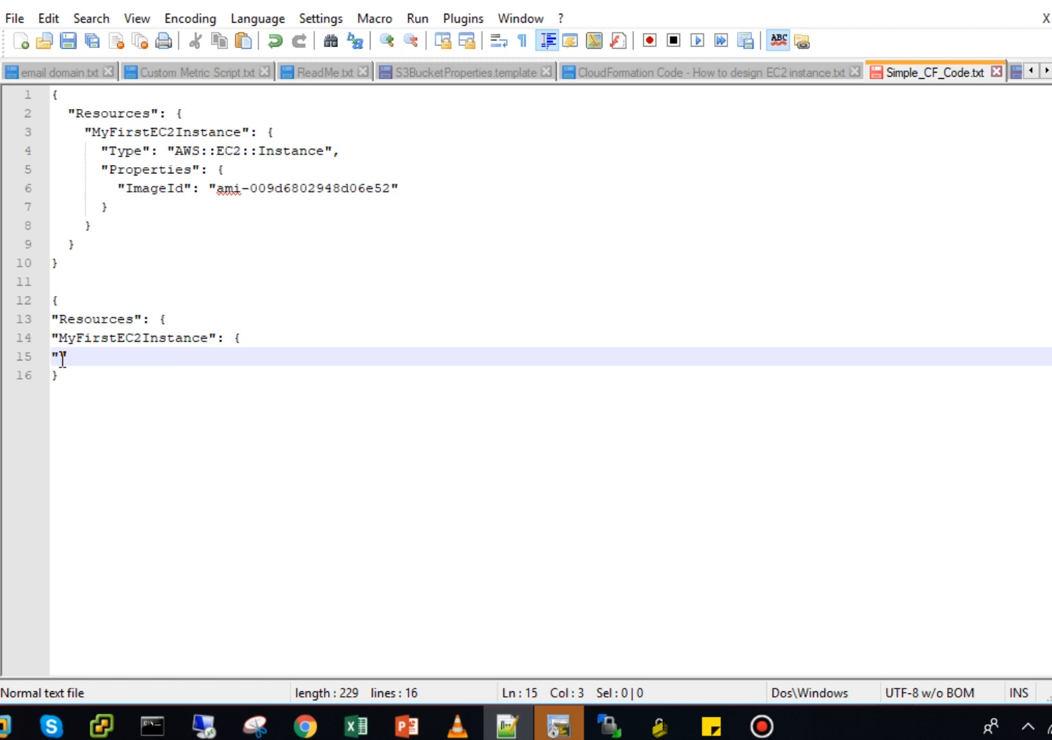
key(Left)
text(Type)
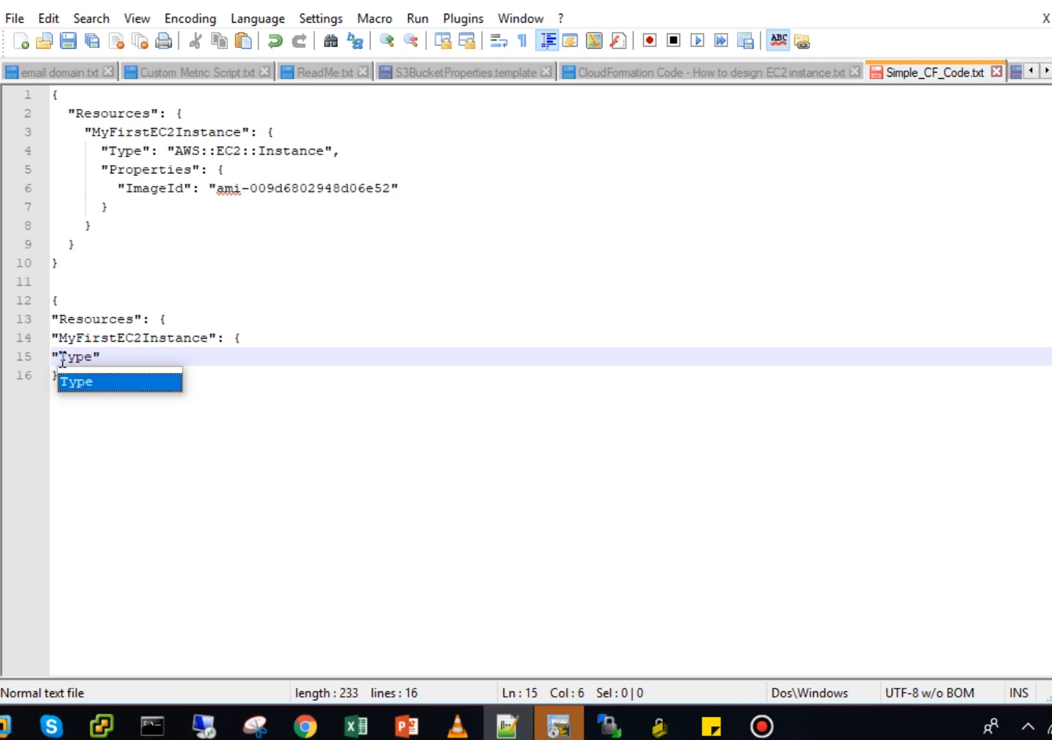
key(Right)
text(: AWS)
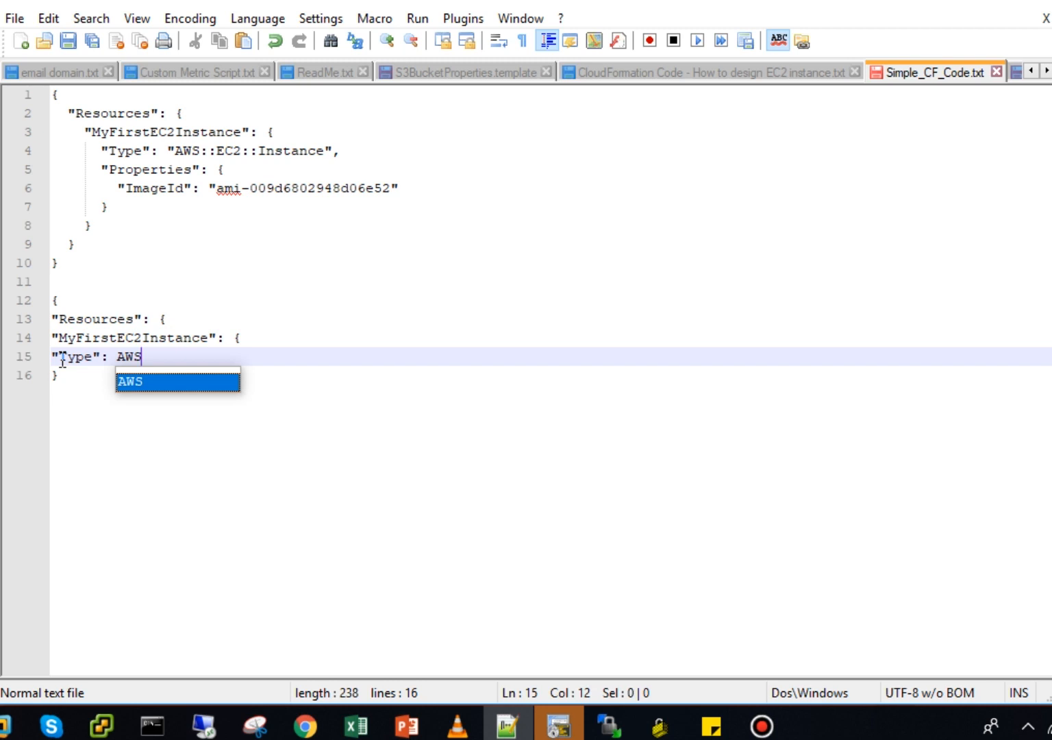
text(::EC2)
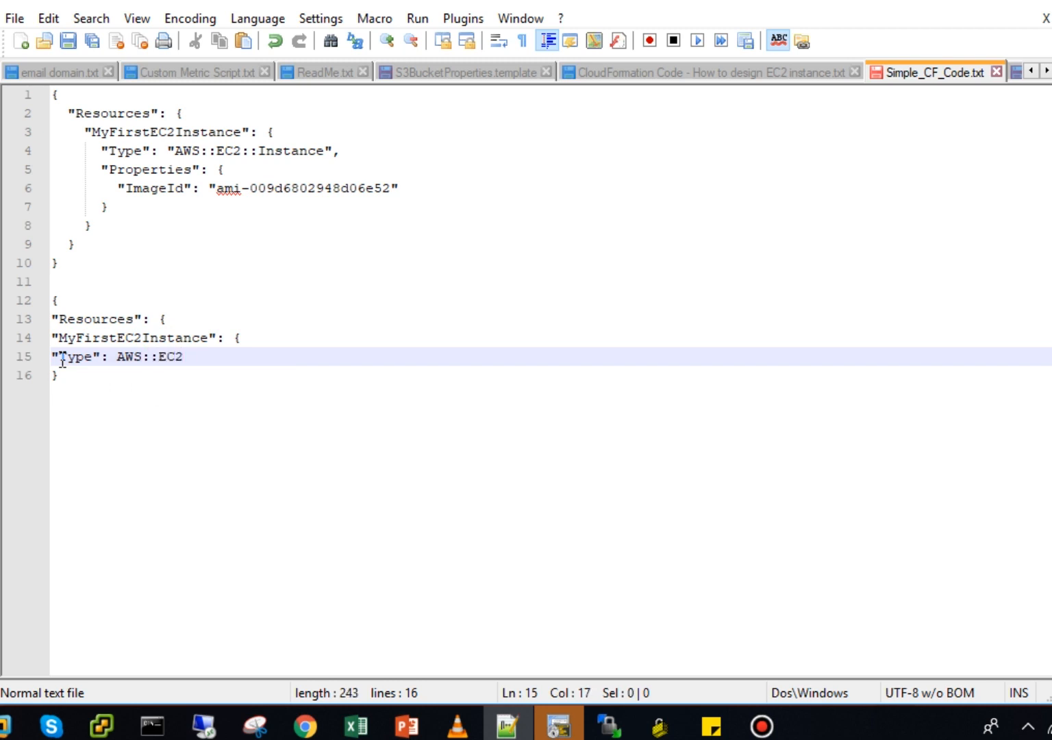
text(::Instance")
Insert the missing opening quote before AWS and end the Type line with a comma and a new line.
key(Left)
key(Left)
key(Left)
key(Left)
key(Left)
key(Left)
key(Left)
key(Left)
key(Left)
key(Left)
key(Left)
key(Left)
key(Left)
key(Left)
key(Left)
key(Left)
key(Left)
key(Left)
key(Left)
text(")
key(Right)
key(Right)
key(Right)
key(Right)
key(Right)
key(Right)
key(Right)
key(Right)
key(Right)
key(Right)
key(Right)
key(Right)
key(Right)
key(Right)
key(Right)
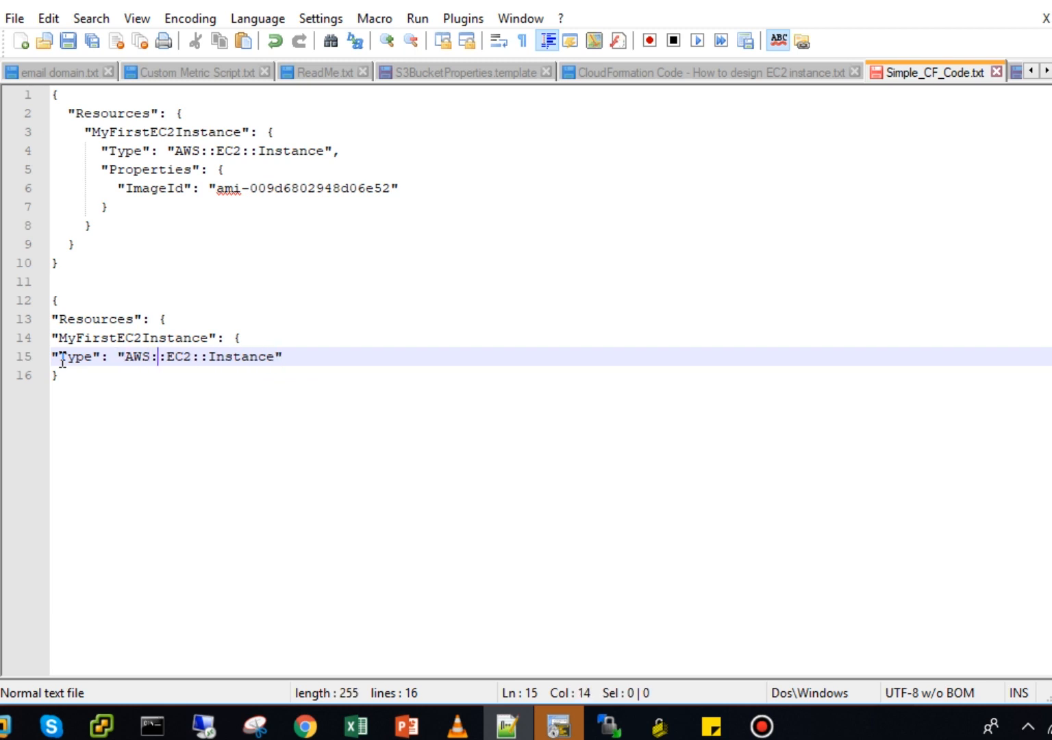
key(Right)
key(Right)
key(Right)
key(Right)
text(,)
key(Return)
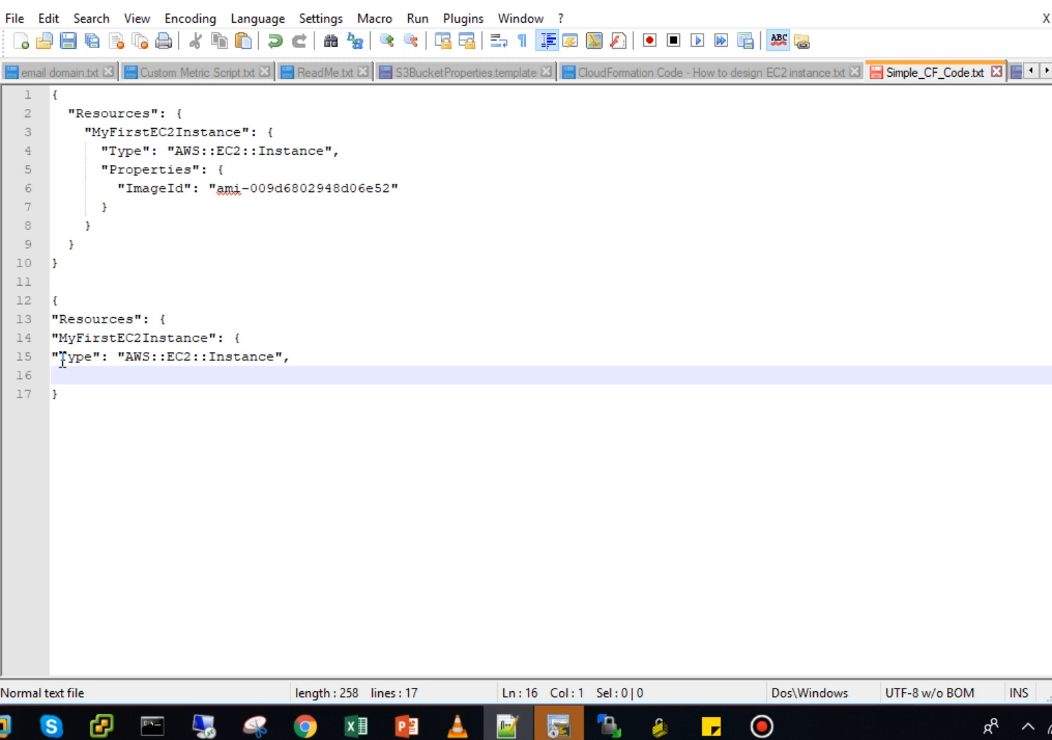
Add a "Properties" key below Type, followed by a colon and a pair of braces on separate lines.
text("")
key(Left)
text(Pro)
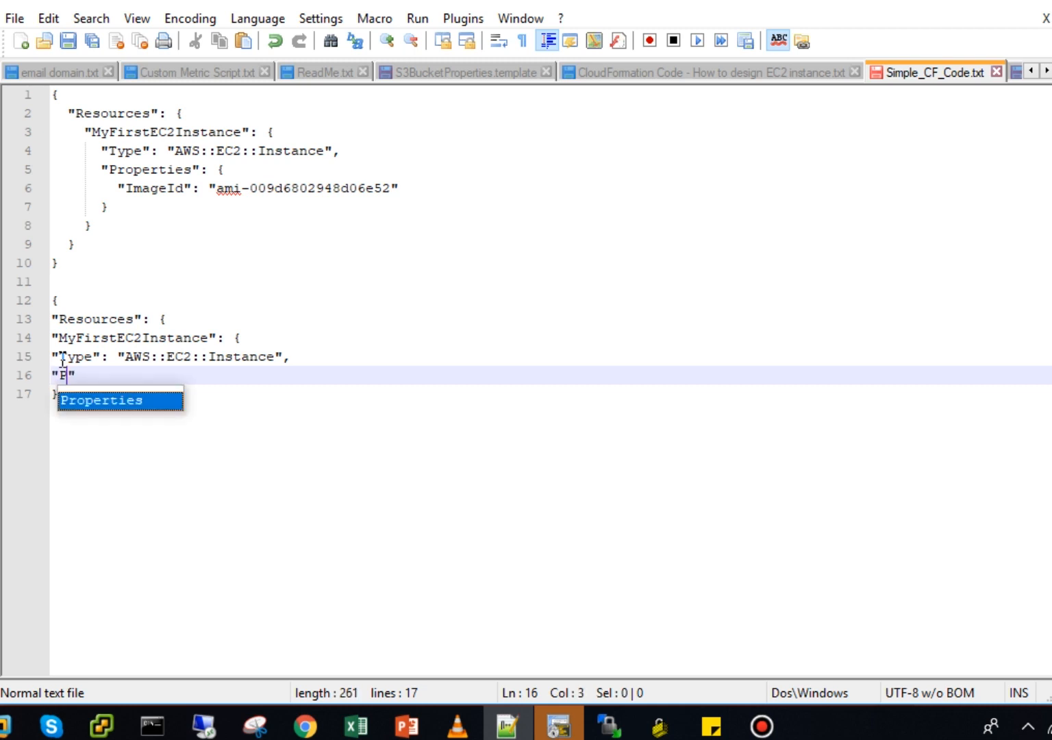
key(BackSpace)
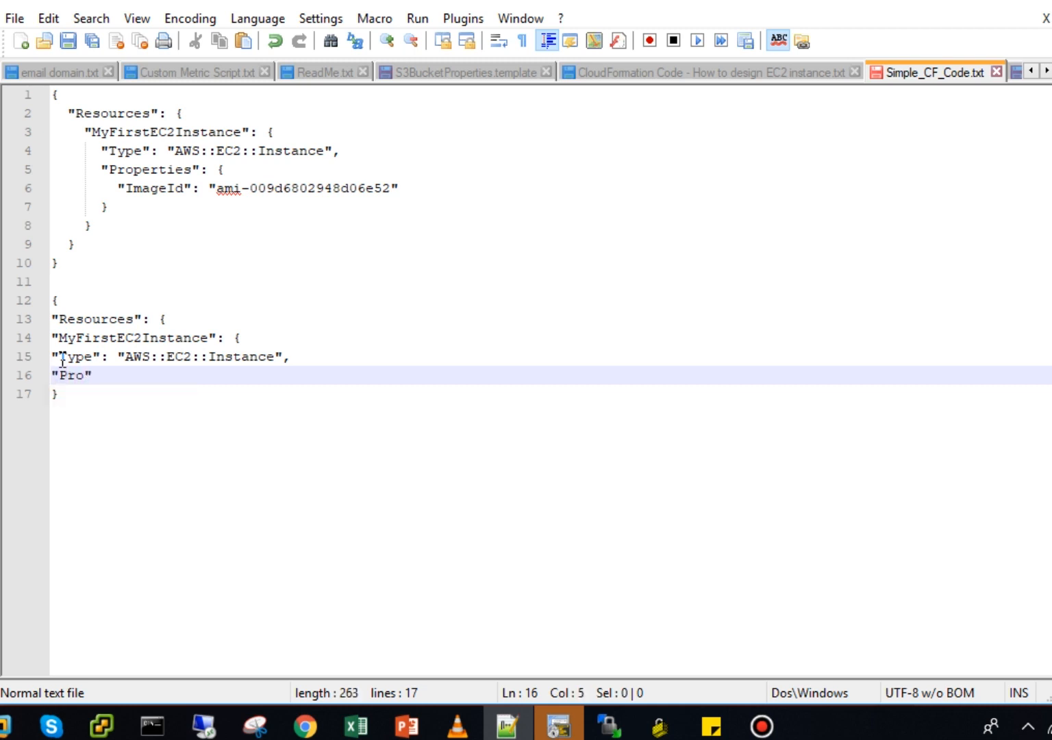
text(p)
key(Return)
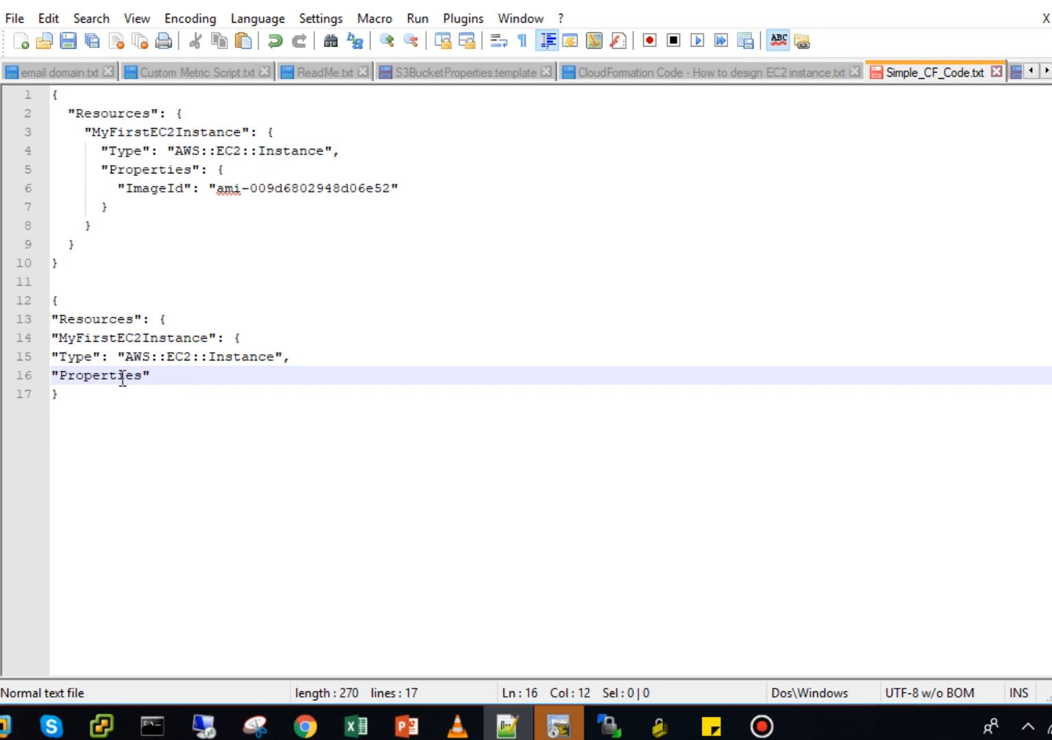
click(156, 381)
text(: {})
key(Left)
key(Return)
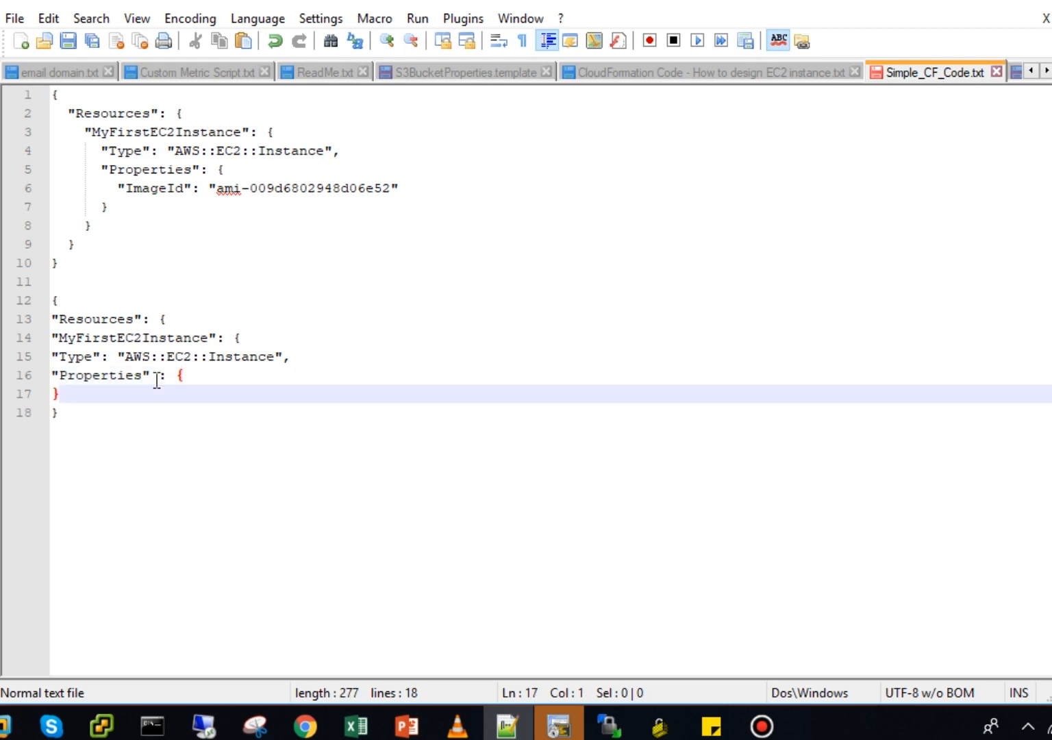
Insert a new line inside the Properties braces and add the "ImageId" key there.
key(Left)
key(Return)
text("")
key(Left)
text(ImageId)
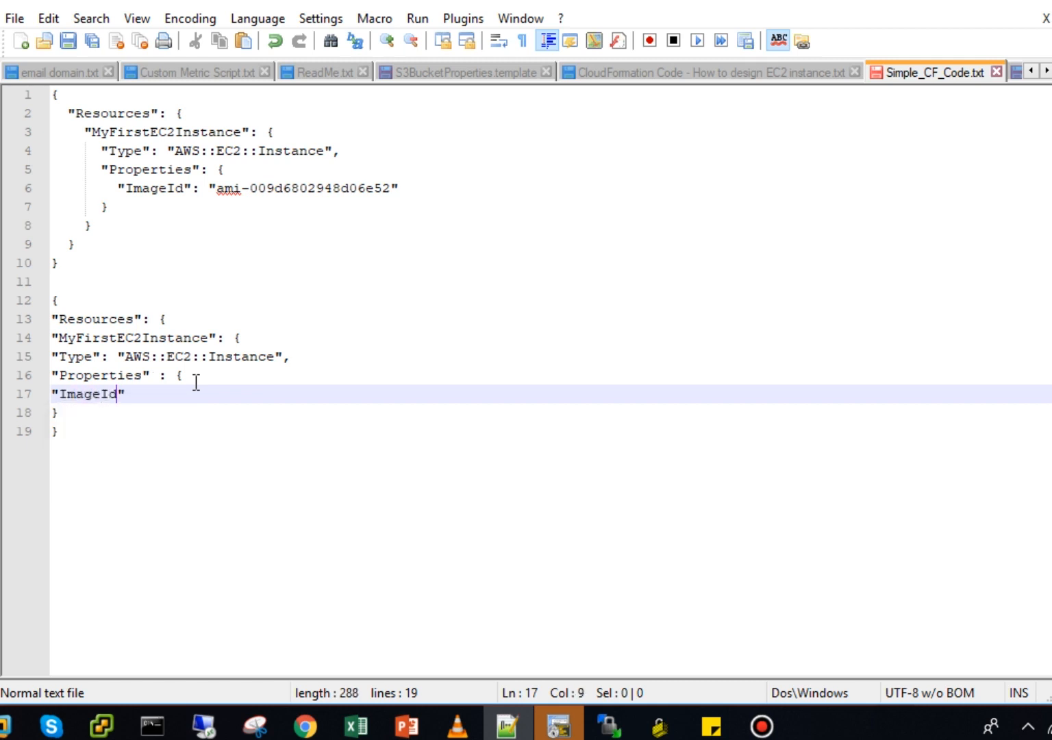
text(:)
text( ::)
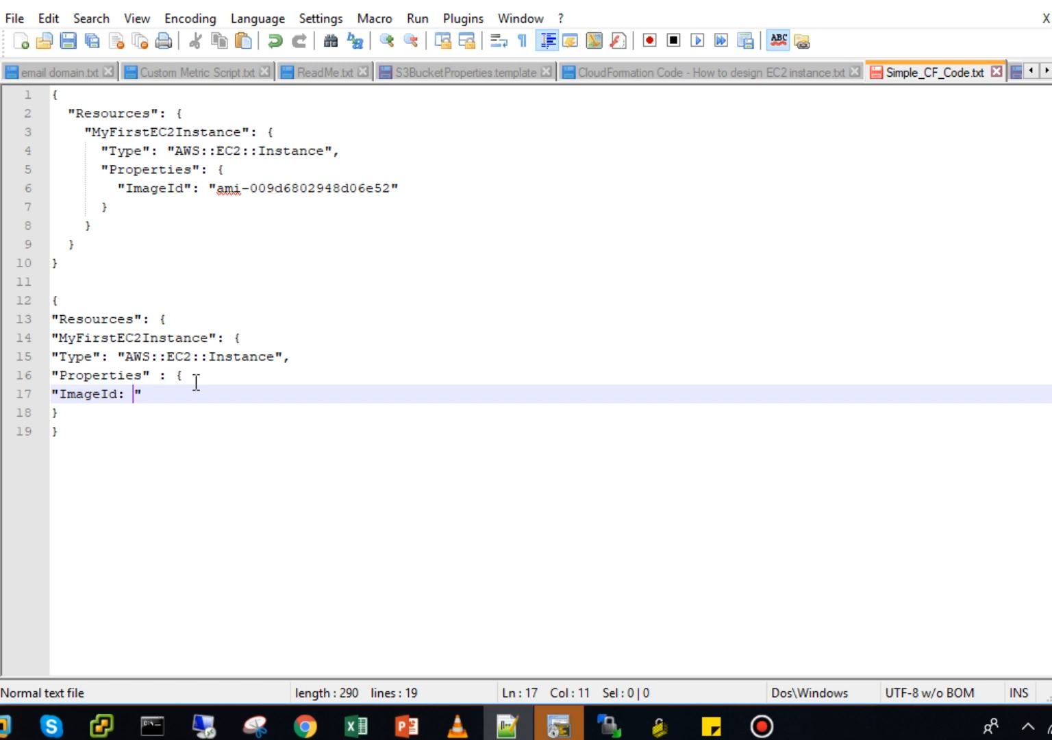
key(BackSpace)
key(BackSpace)
key(BackSpace)
key(BackSpace)
Add a colon after the ImageId key and the value ami-009d6802948d06e52 enclosed in colons.
key(Right)
text(: ::)
key(Left)
text(ami)
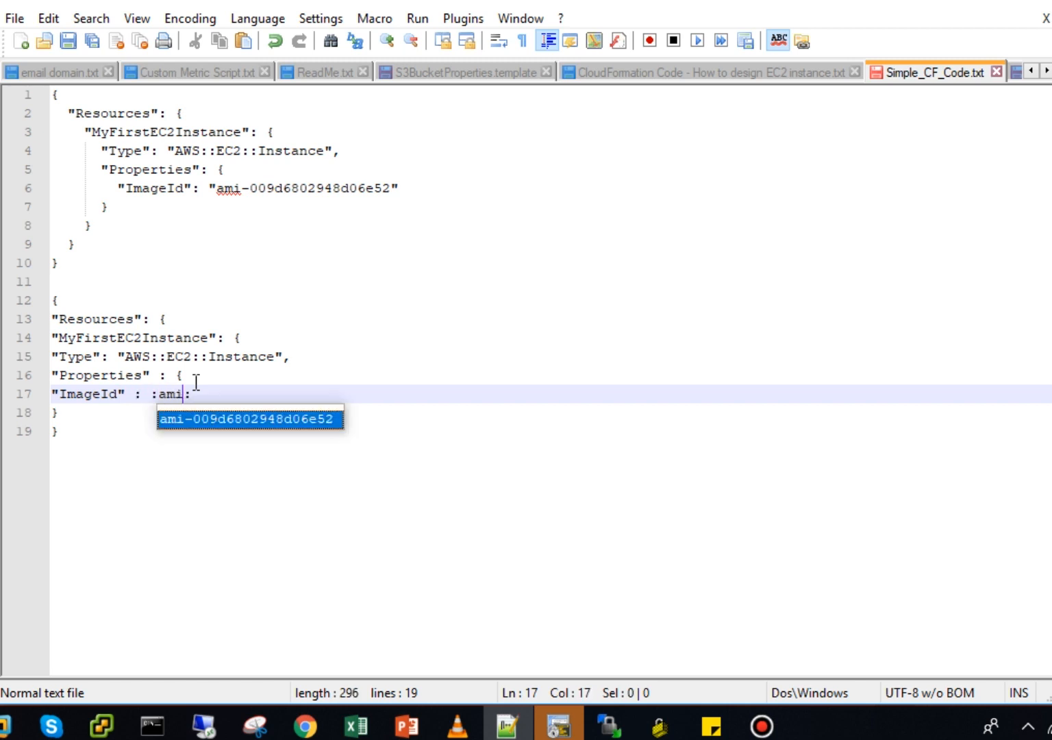
key(Return)
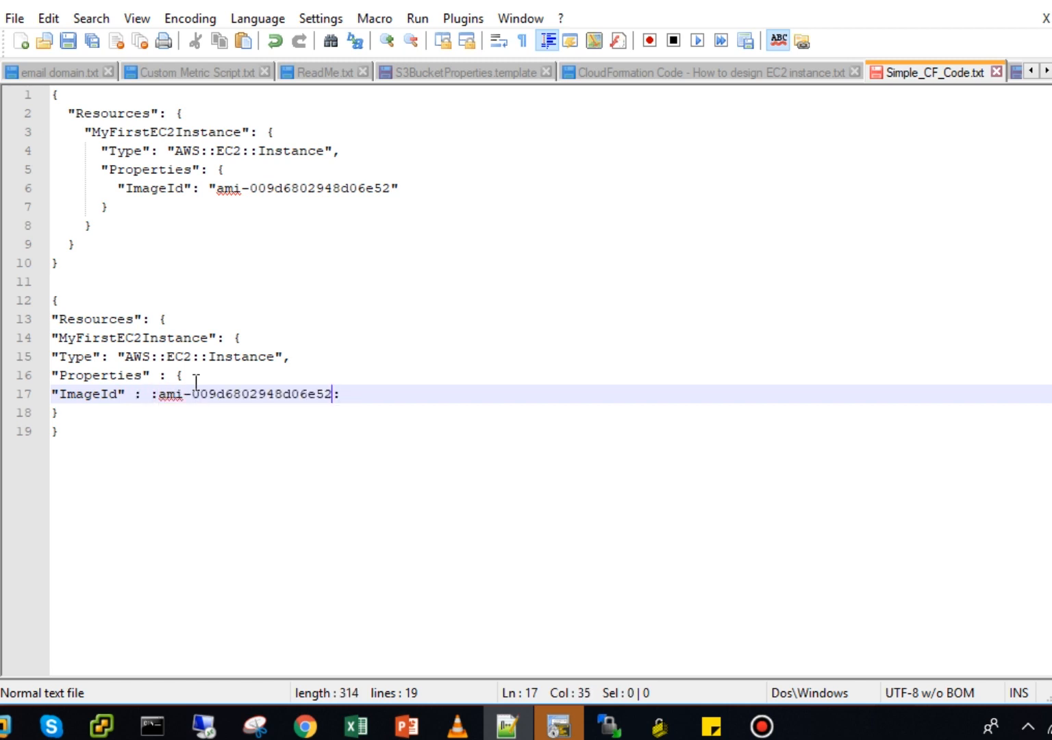
Replace the colons enclosing the ami-009d6802948d06e52 value with double quotation marks.
key(Right)
key(BackSpace)
text(")
key(Left)
key(Left)
key(Left)
key(Left)
key(Left)
key(Left)
key(Left)
key(Left)
key(Left)
key(Left)
key(Left)
key(Left)
key(Left)
key(Left)
key(Left)
key(Left)
key(Left)
key(Left)
key(Left)
key(Left)
key(Left)
key(BackSpace)
text(")
Add the missing closing braces, one on a new line below ImageId and one on a new line ending the template.
key(Right)
key(Right)
key(Right)
key(Right)
key(Right)
key(Right)
key(Right)
key(Right)
key(Right)
key(Right)
key(Right)
key(Right)
key(Right)
key(Right)
key(Right)
key(Right)
key(Right)
key(Right)
key(Right)
key(Right)
key(Right)
key(Right)
key(Right)
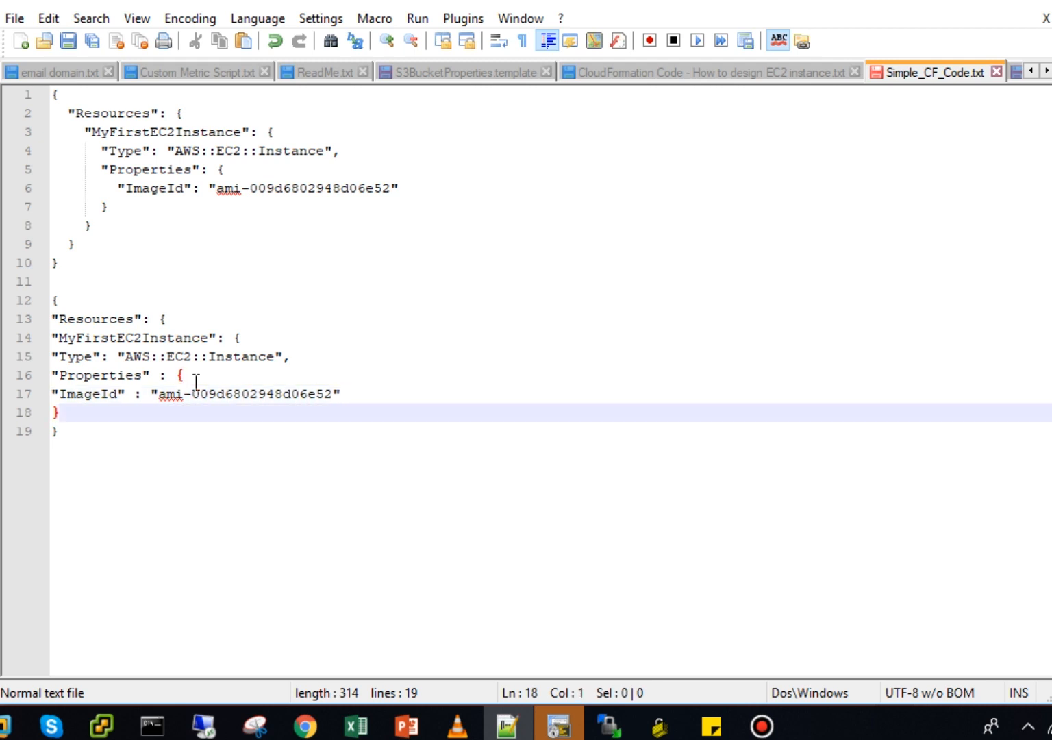
key(Left)
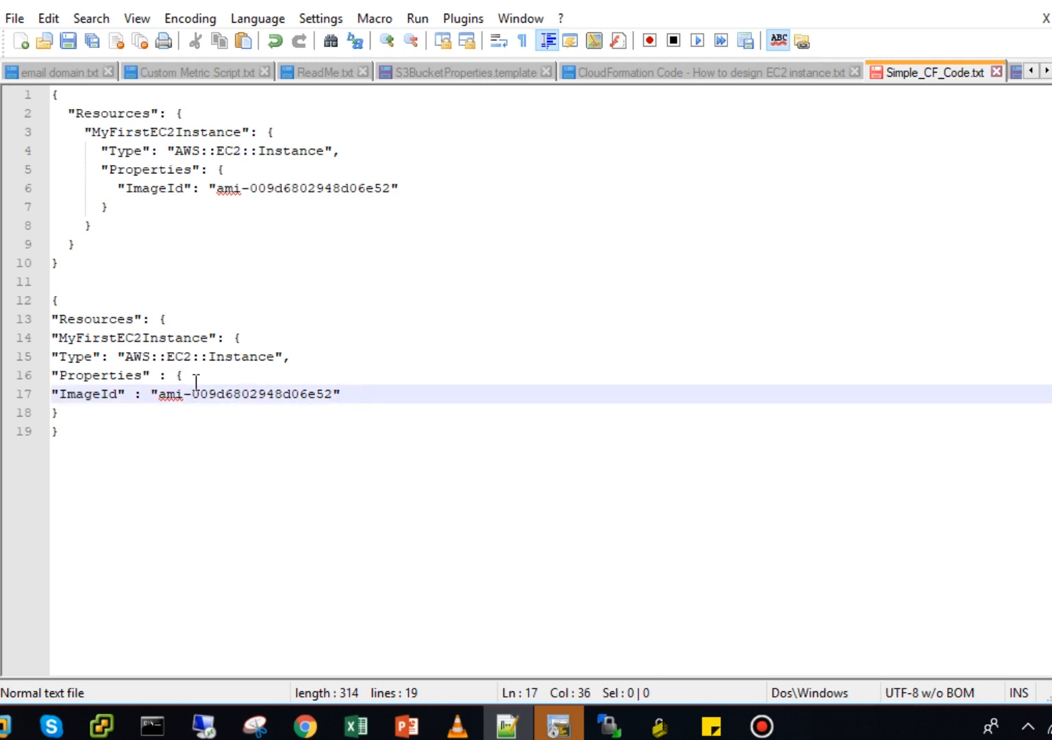
key(Return)
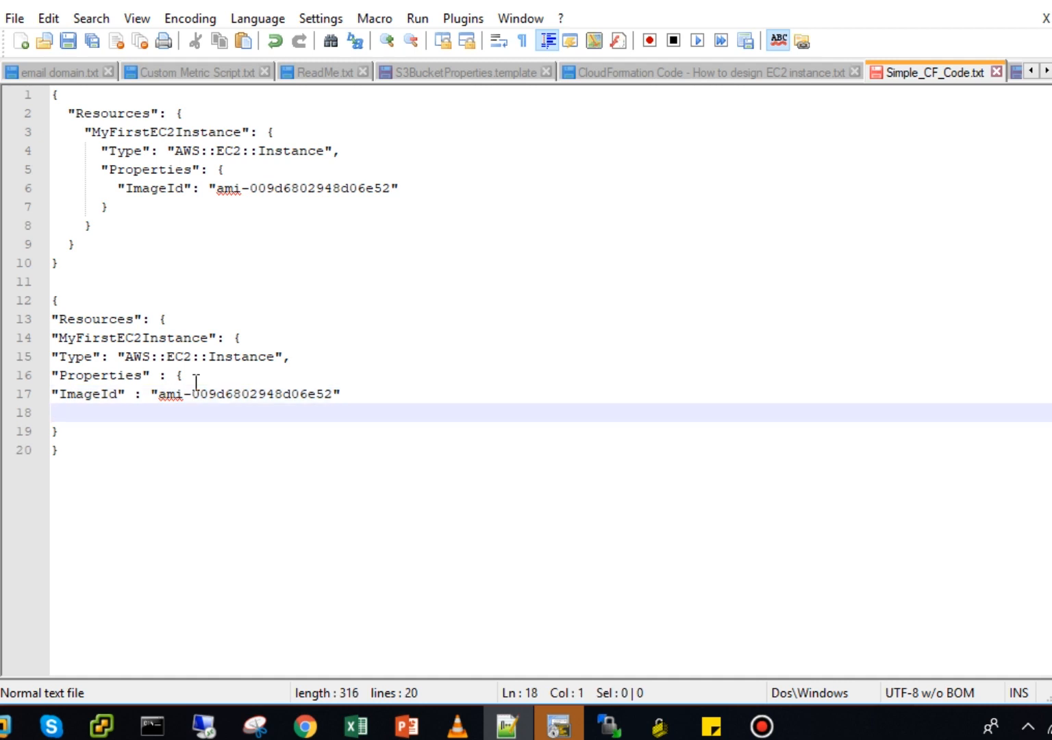
text(})
key(Down)
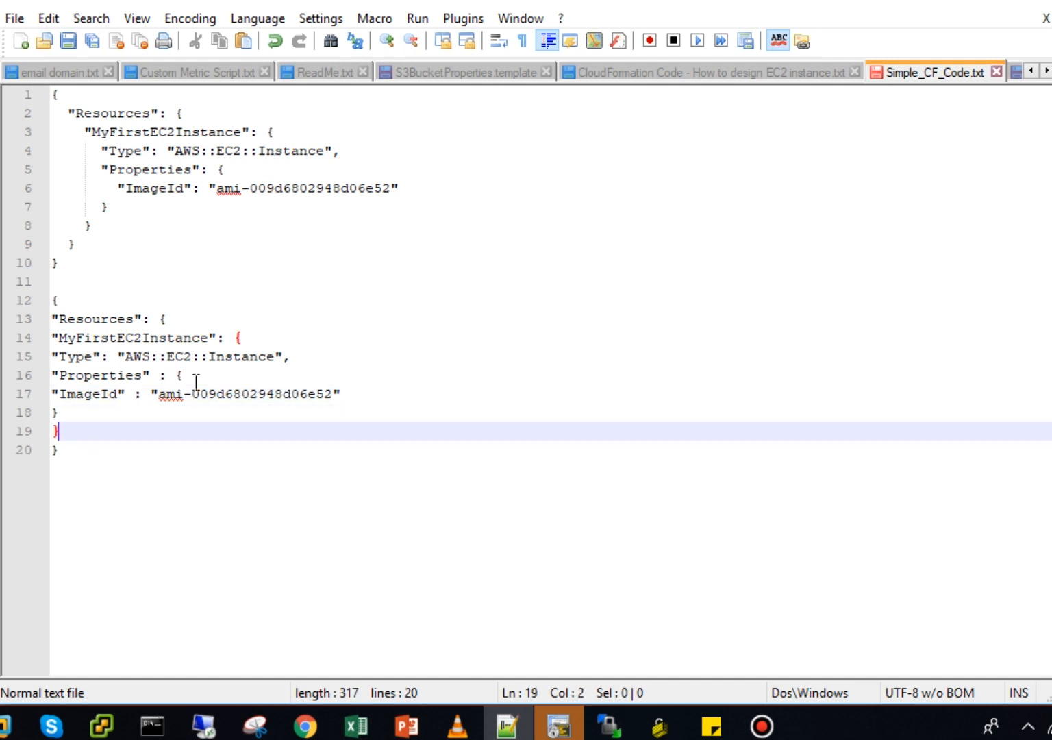
key(Down)
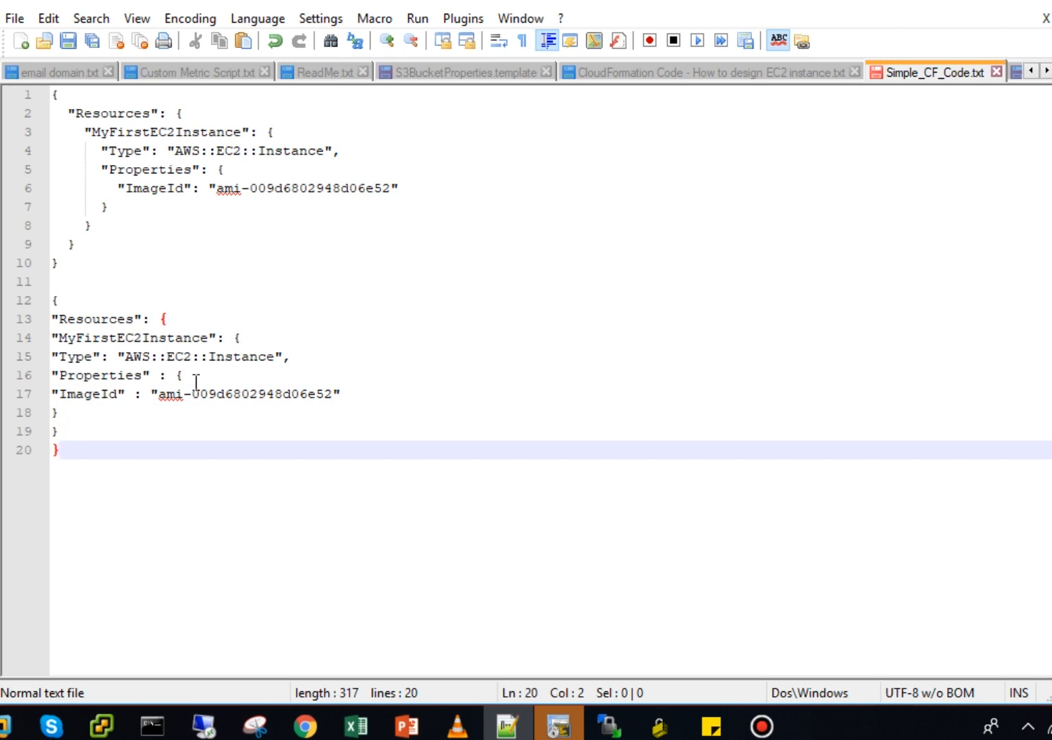
key(Return)
text(})
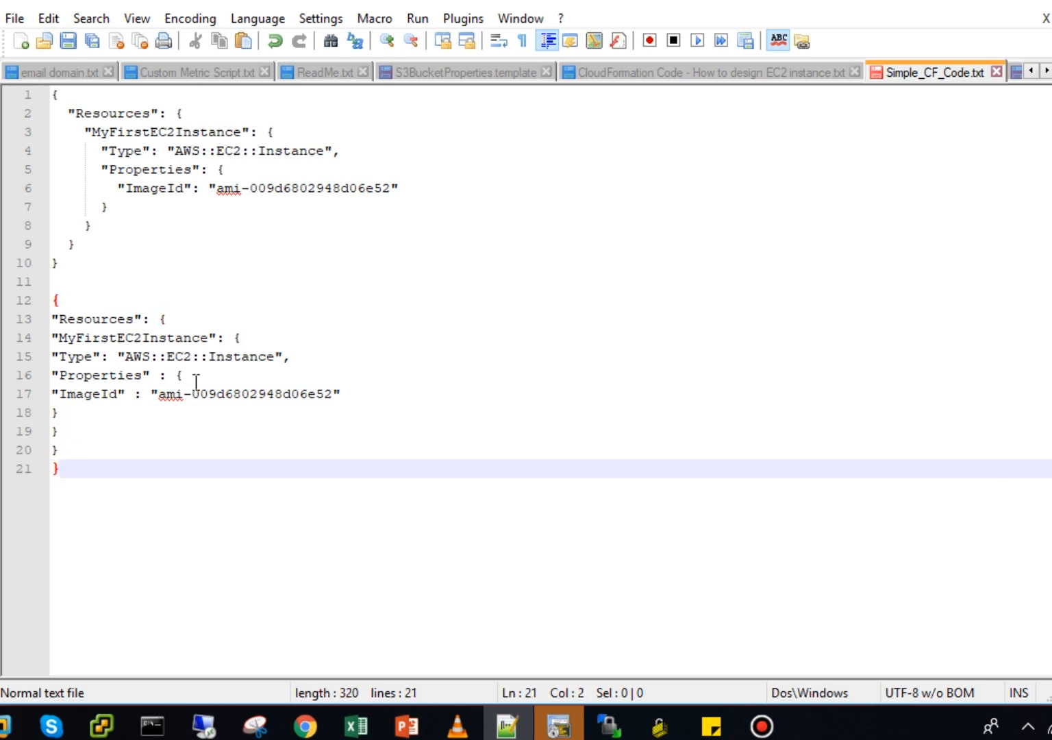
Copy the whole handwritten template, replace the content of JSON Editor Online in Chrome with it, and format it.
drag(113, 449, 42, 343)
drag(90, 473, 26, 301)
key(ctrl+c)
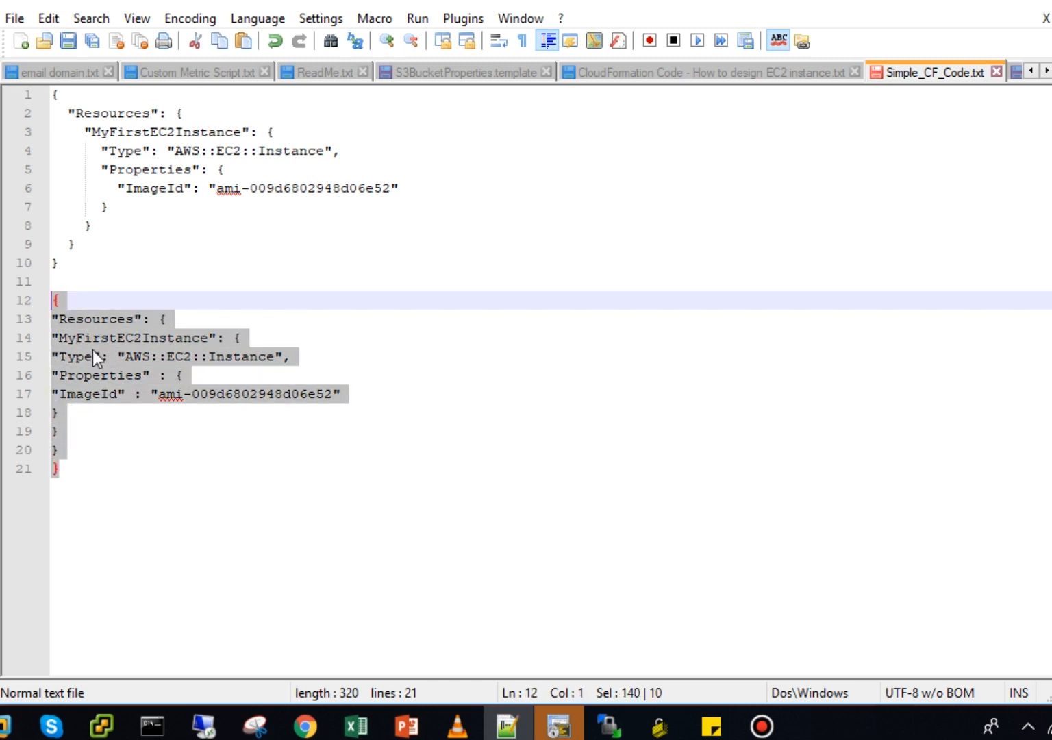
click(303, 727)
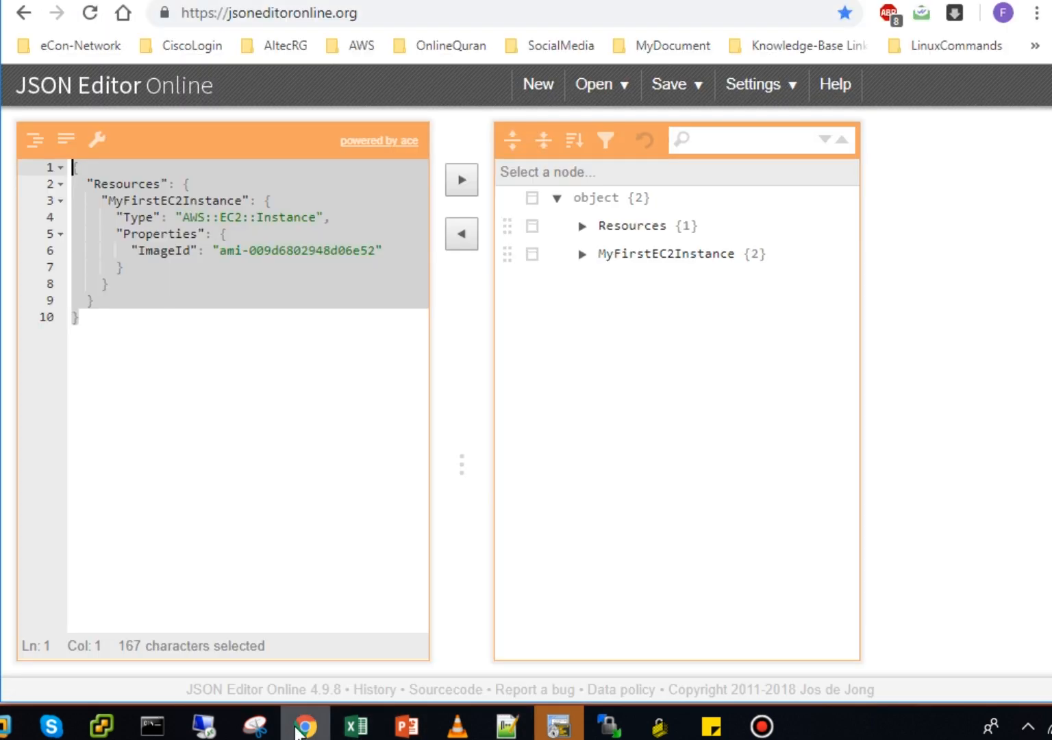
key(Delete)
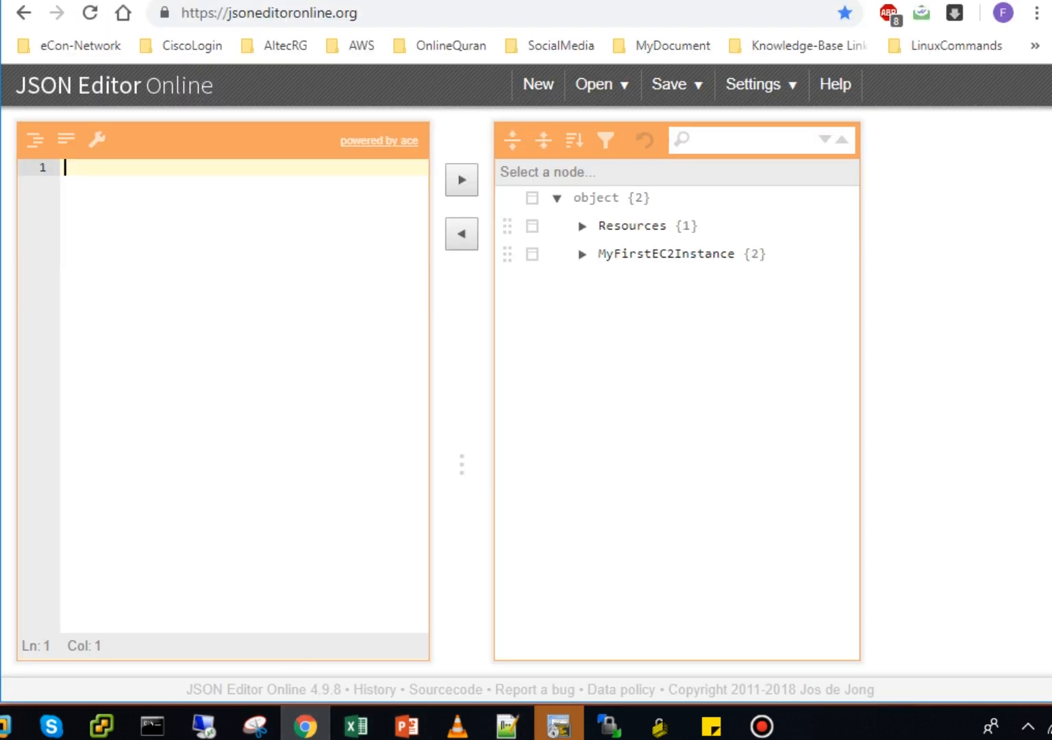
key(ctrl+v)
click(41, 143)
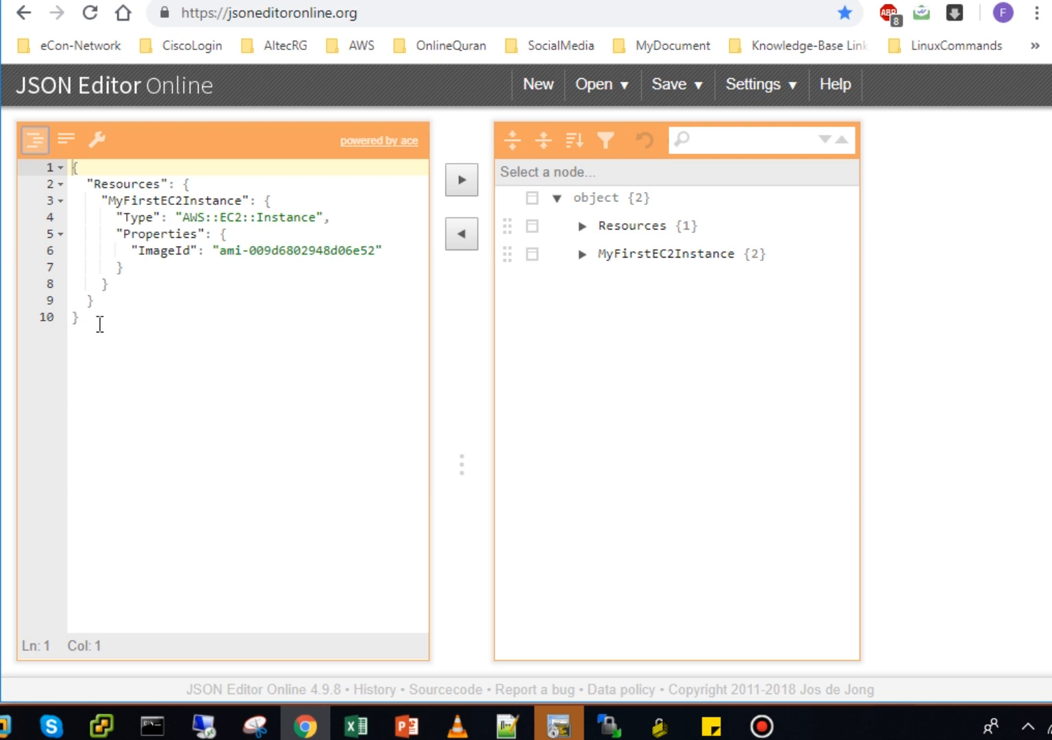
Delete the closing brace on line 9, try formatting the code without it, and put the brace back.
click(96, 302)
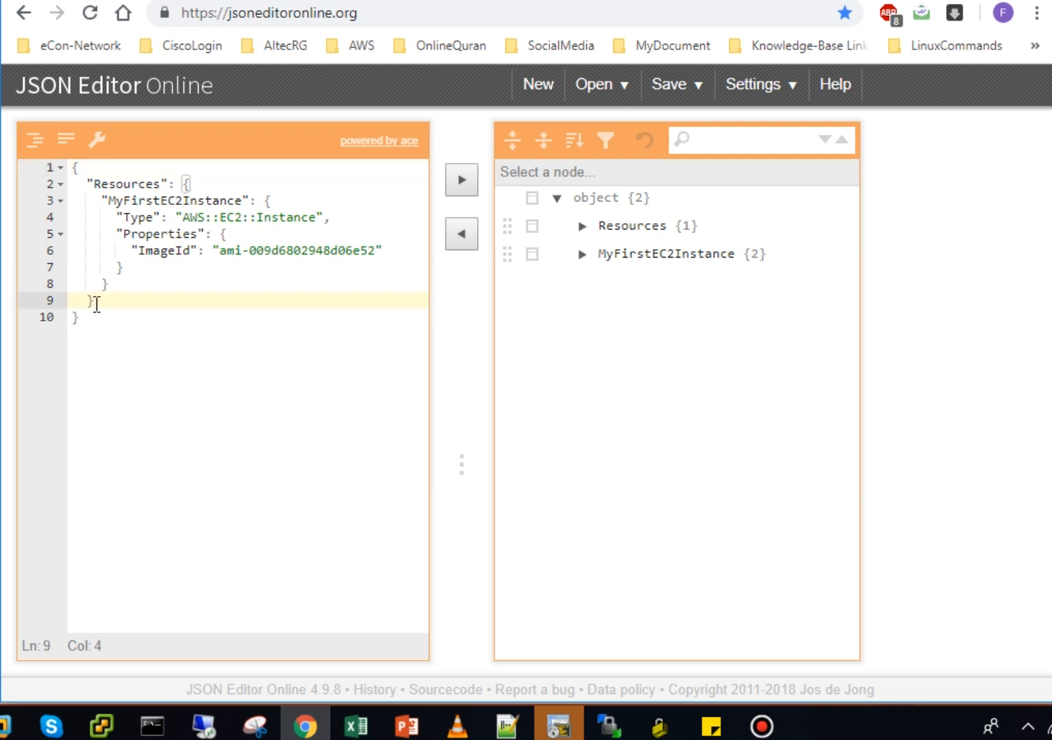
key(BackSpace)
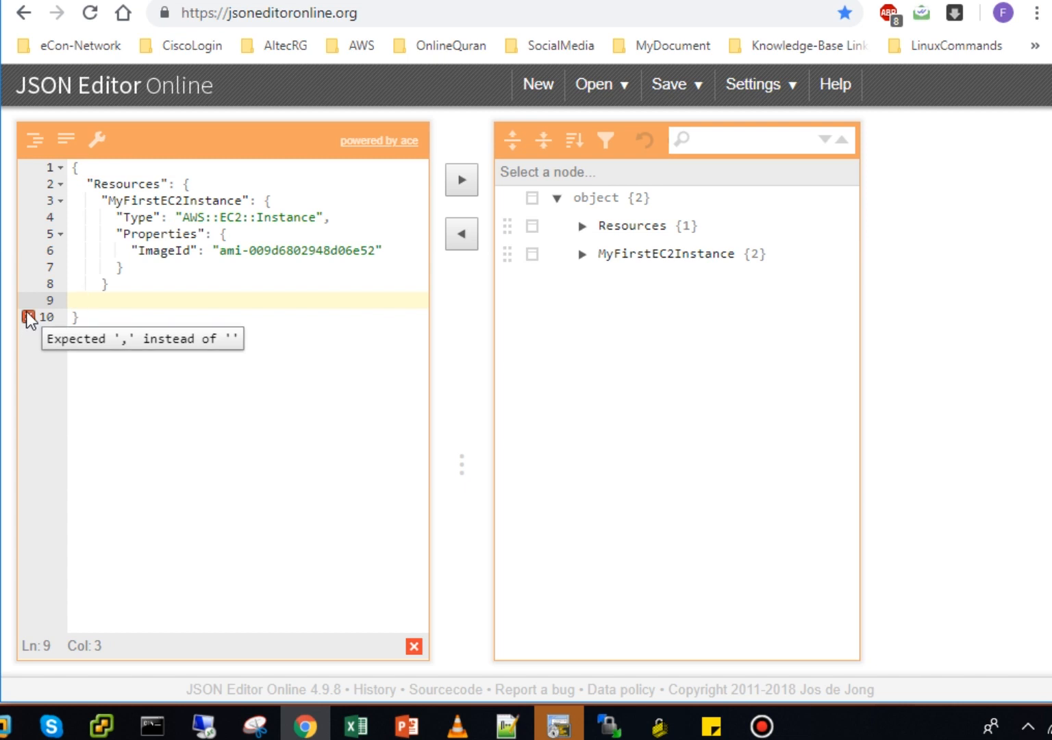
click(32, 141)
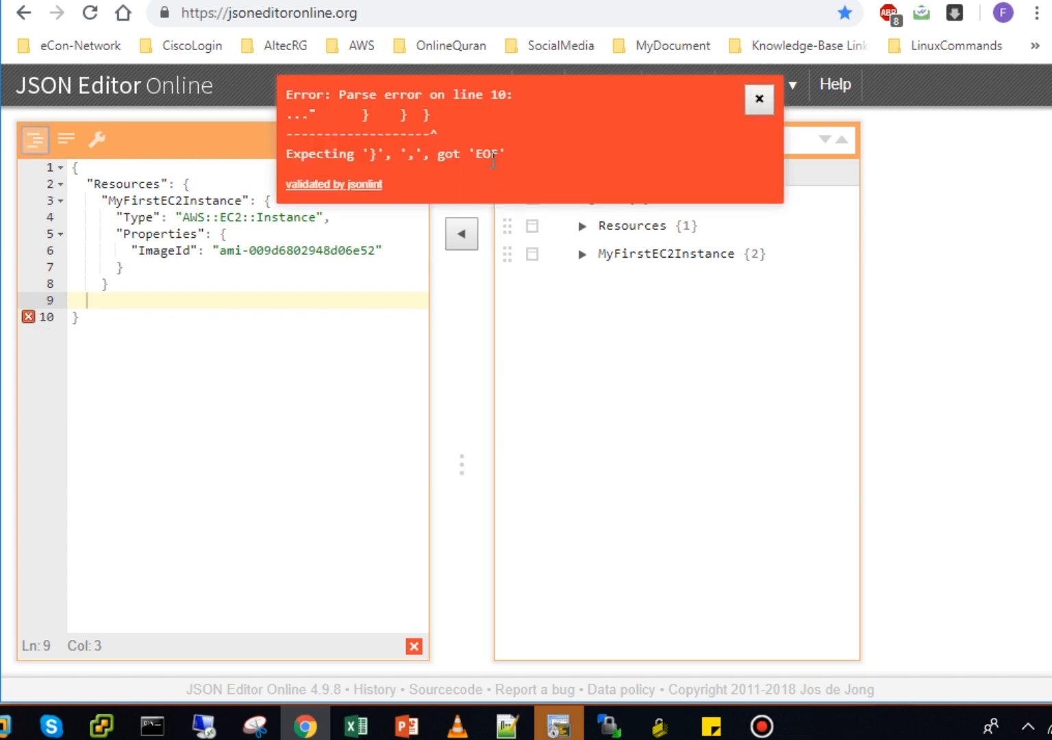
click(97, 308)
text(})
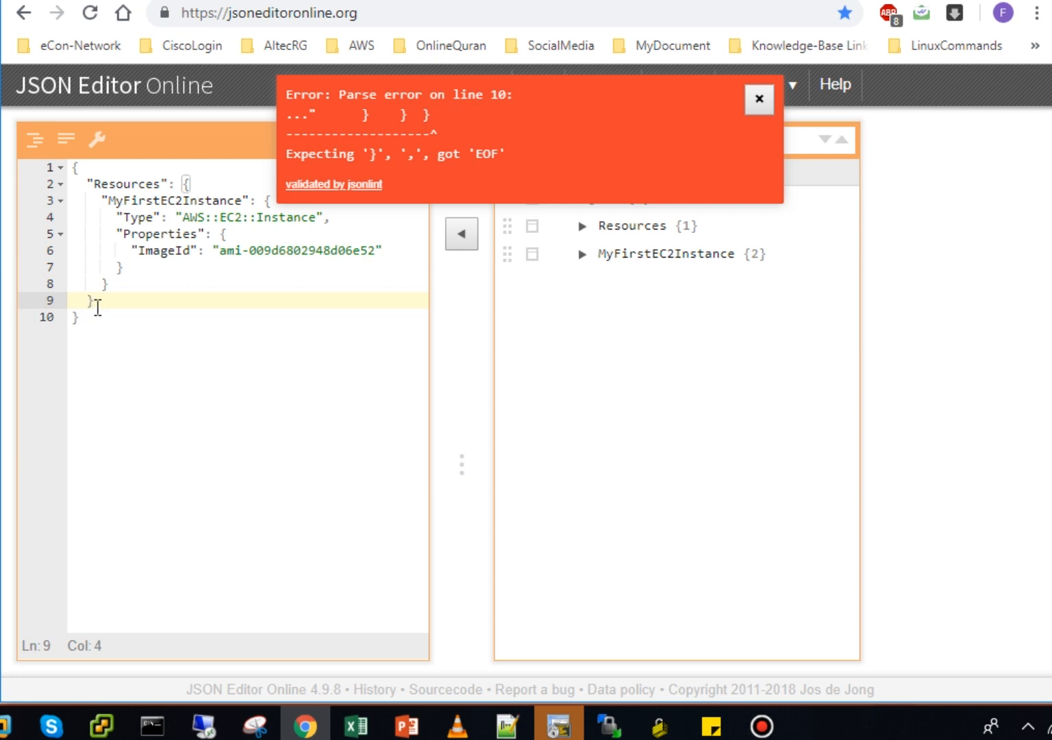
click(115, 433)
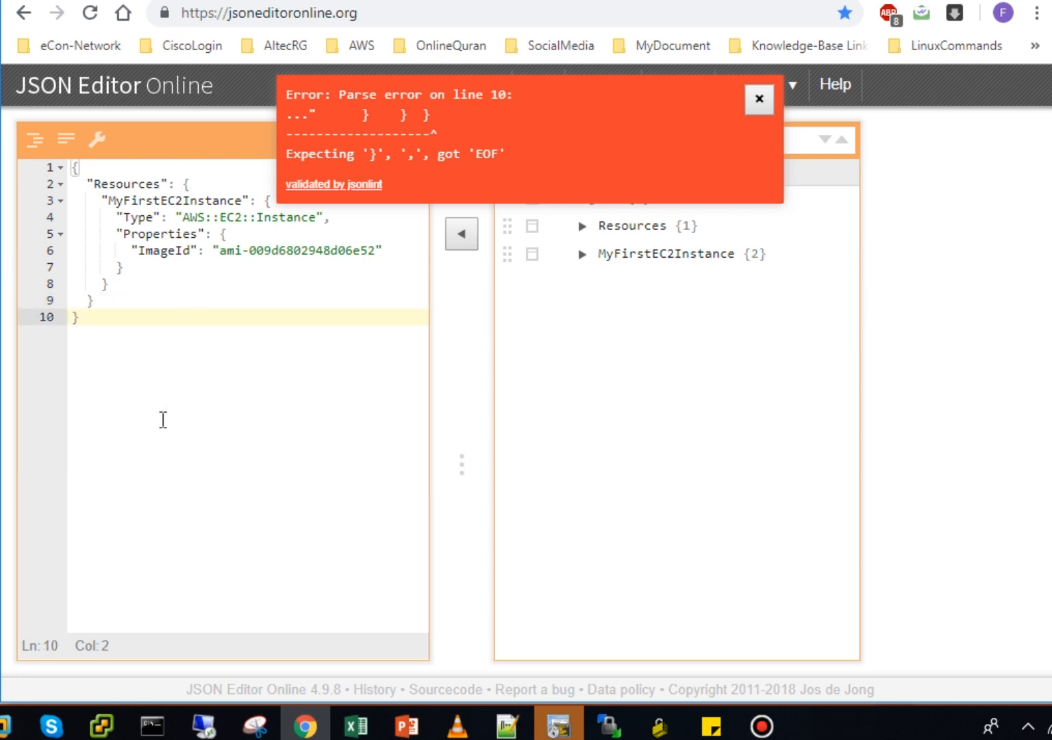
Switch to Notepad++ and delete the handwritten template below the formatted one.
key(ctrl+a)
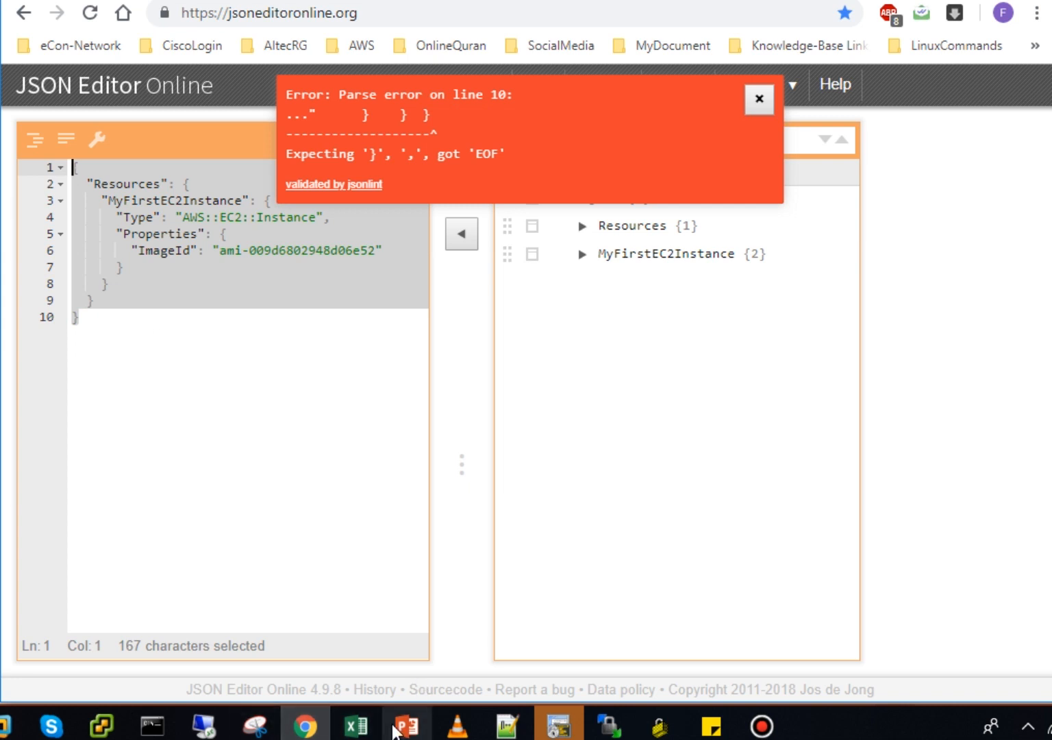
click(507, 727)
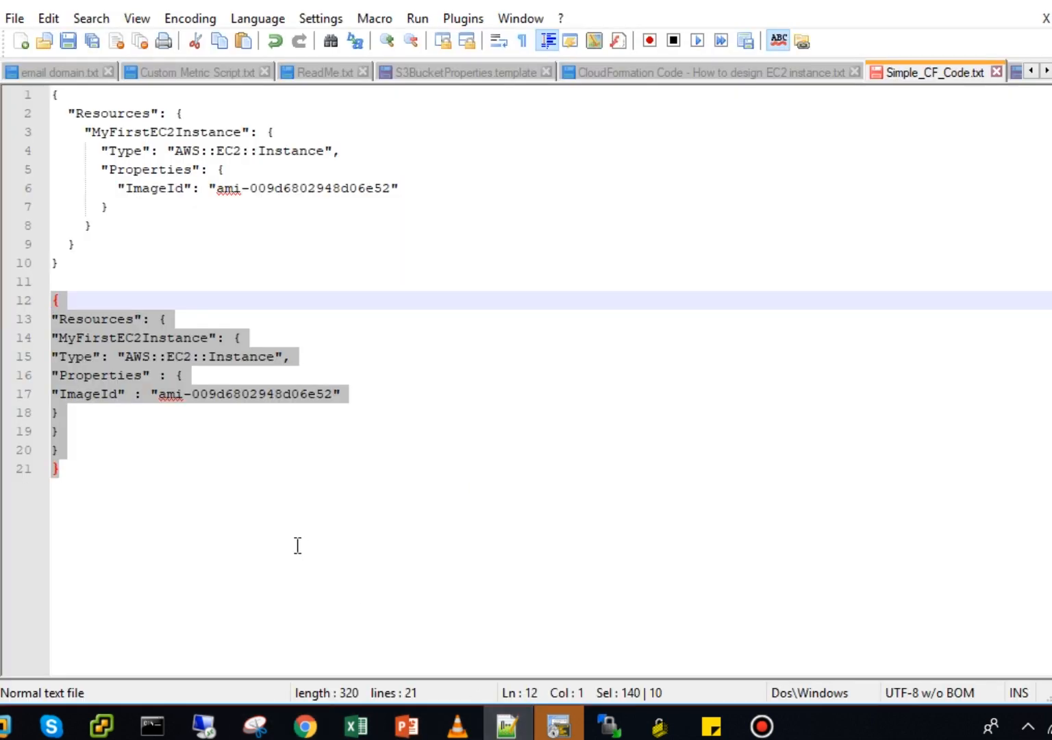
key(Delete)
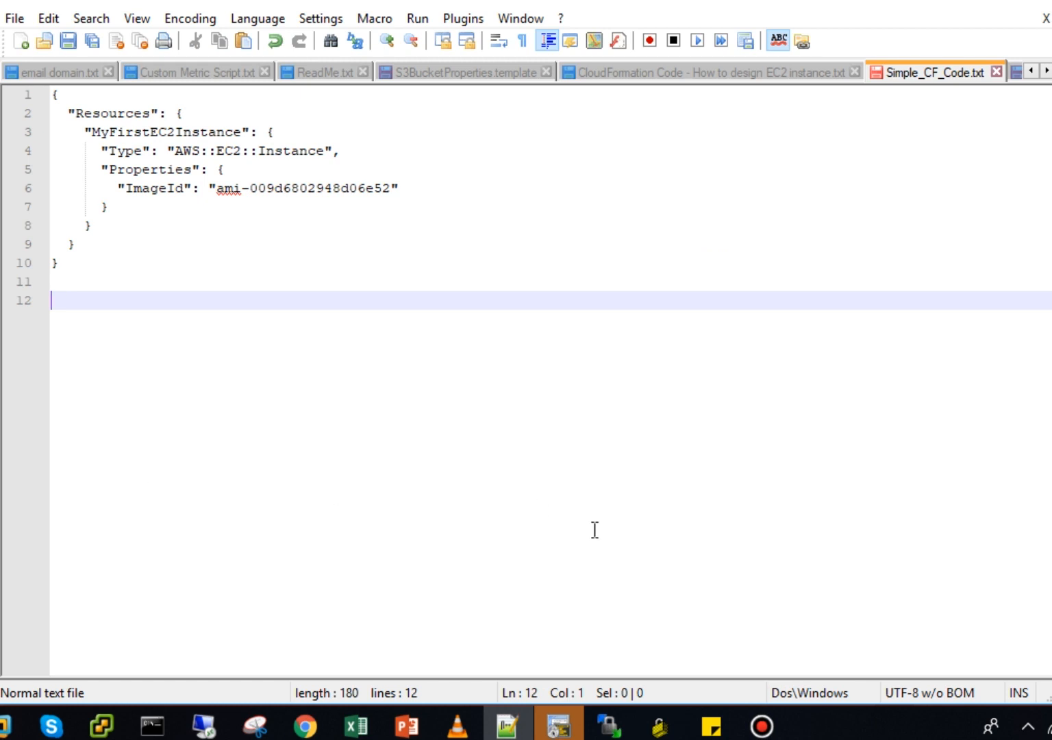
Copy the reference link from the Resource Structure slide in PowerPoint and open it in a new Chrome tab.
mouse_move(305, 725)
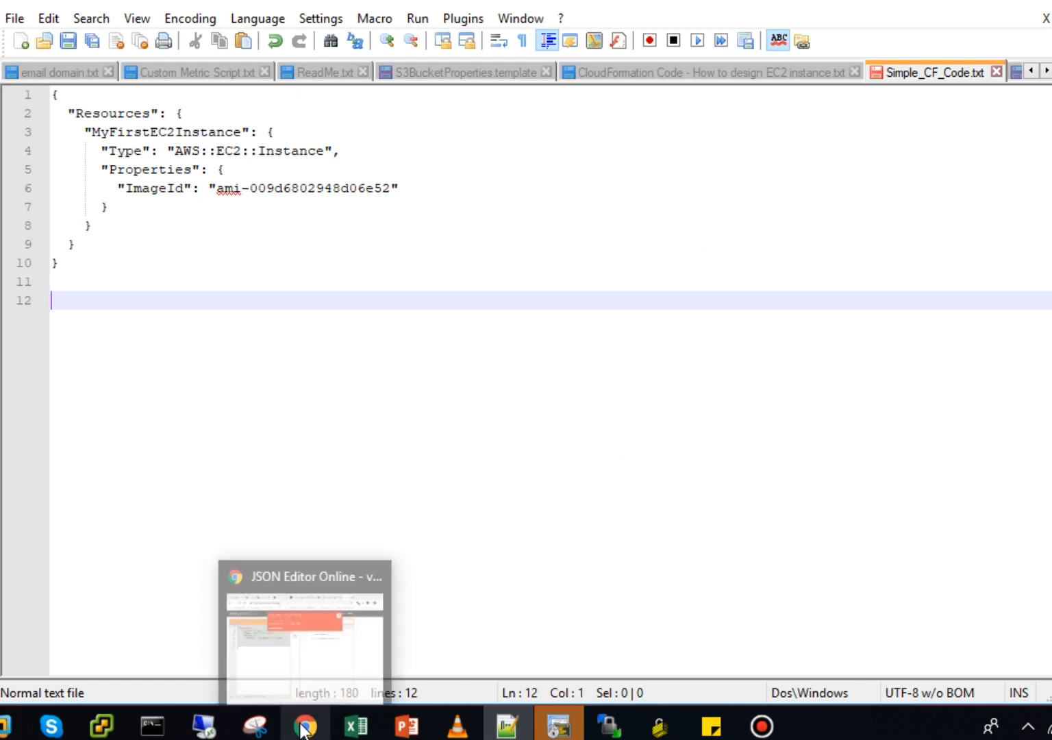
click(288, 637)
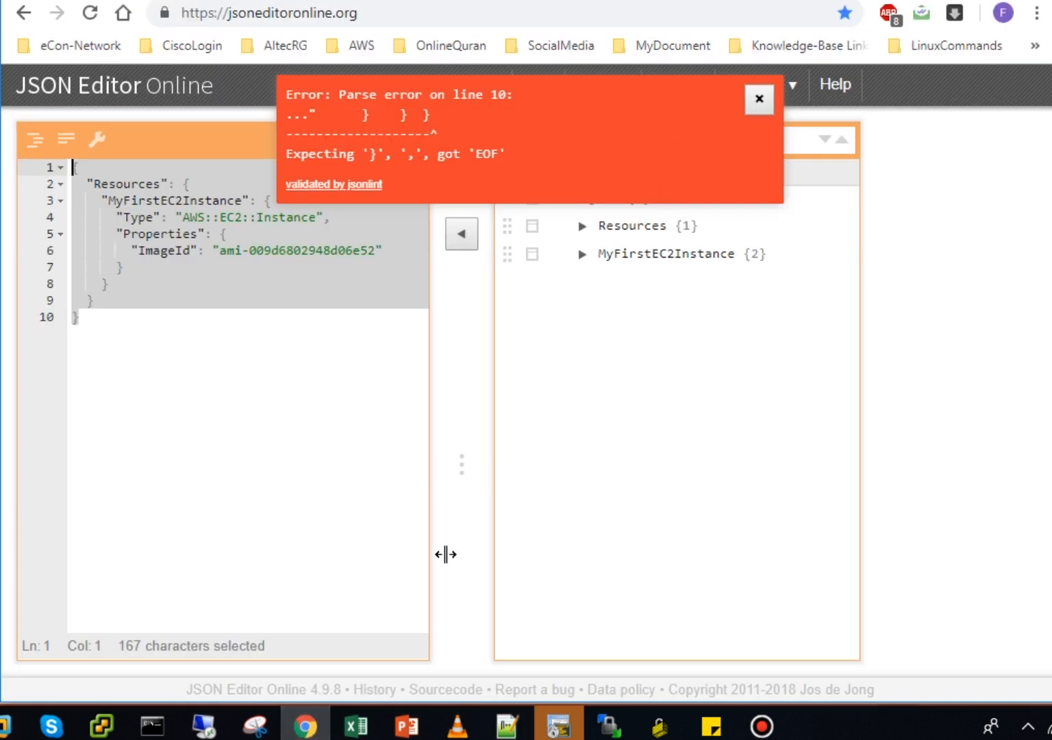
click(408, 724)
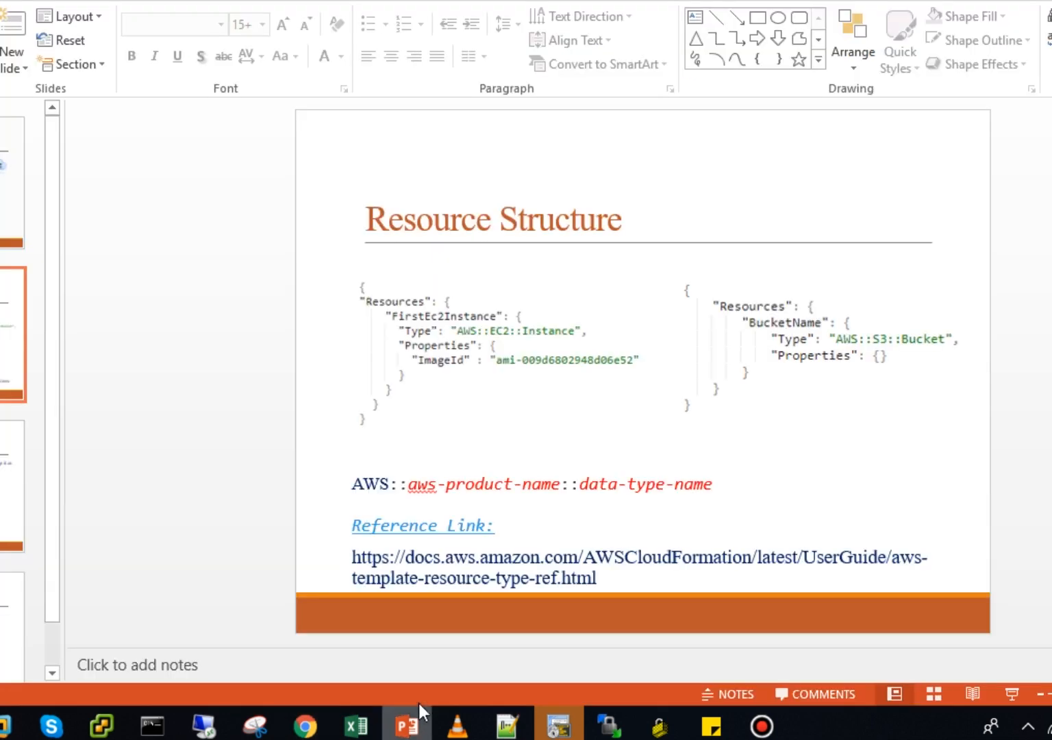
triple_click(453, 570)
key(ctrl+c)
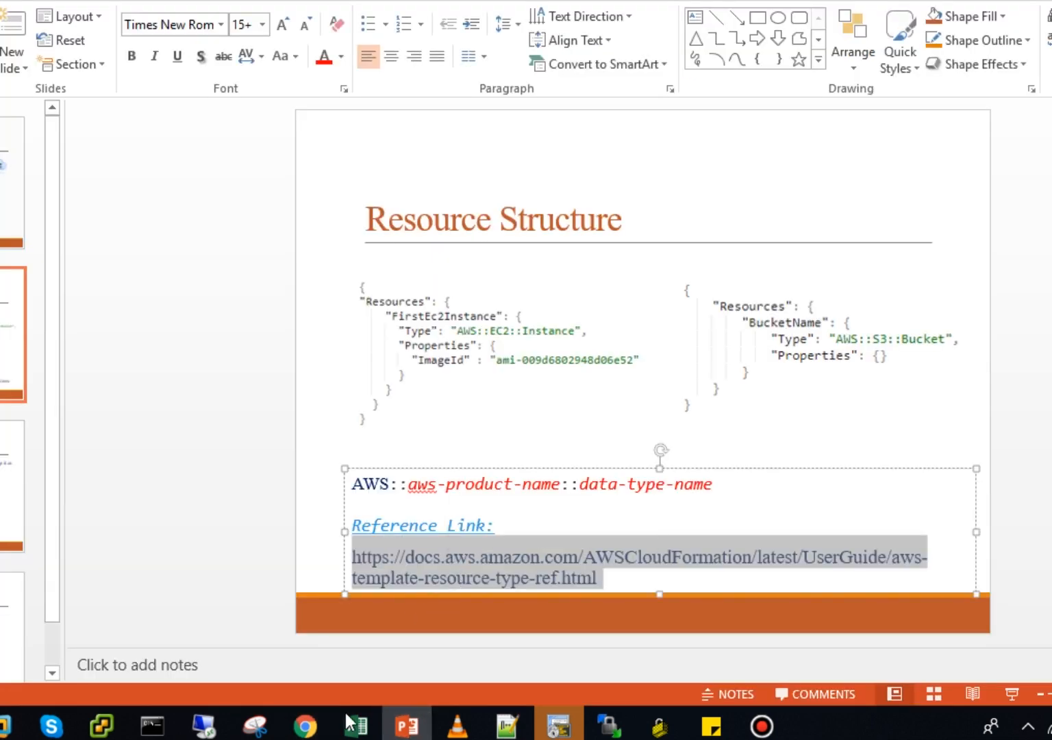
click(304, 725)
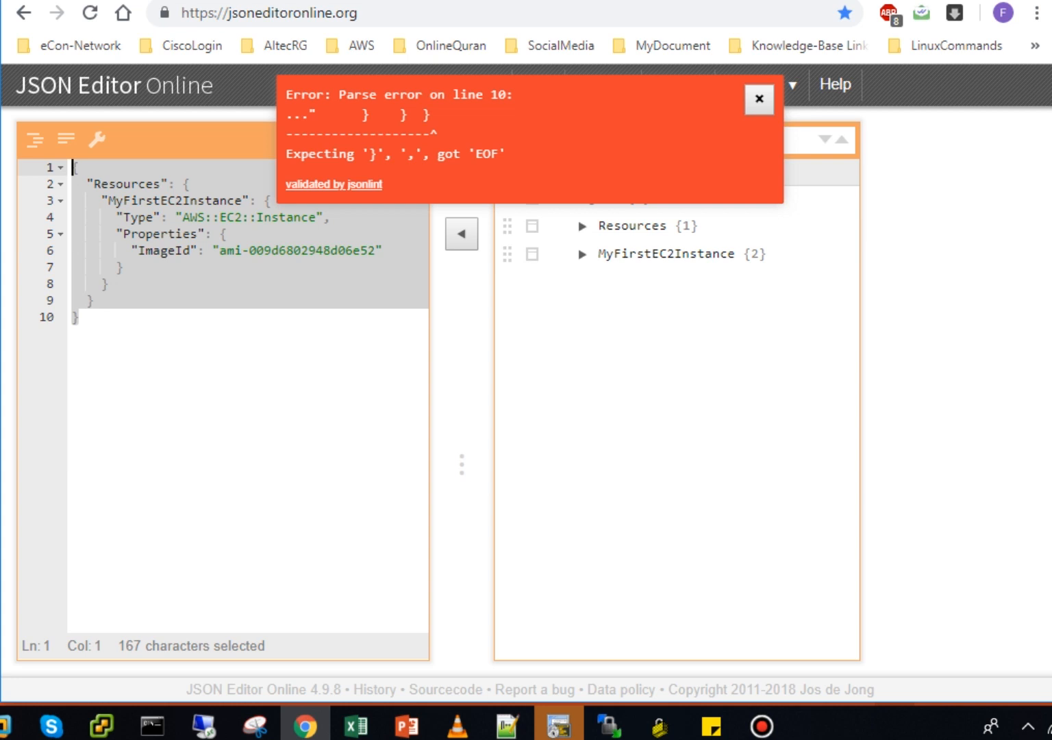
key(ctrl+t)
key(ctrl+v)
key(Return)
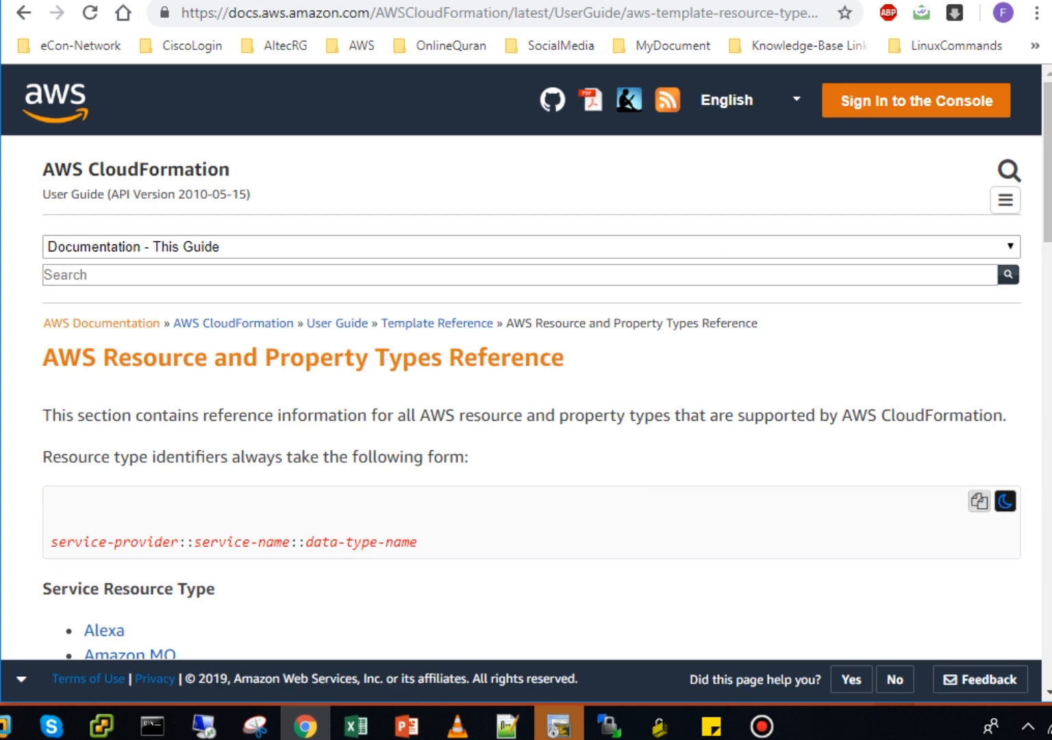
Open the EC2 resource types reference and go to its AWS::EC2::Instance page.
drag(1048, 154, 1048, 432)
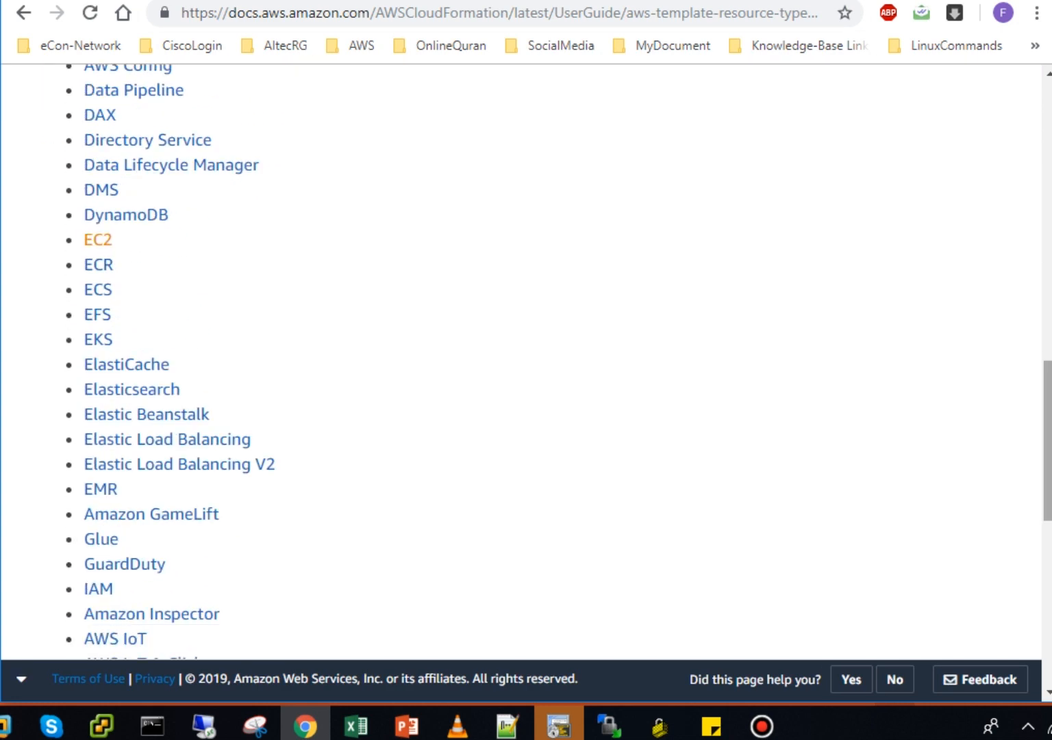
click(96, 239)
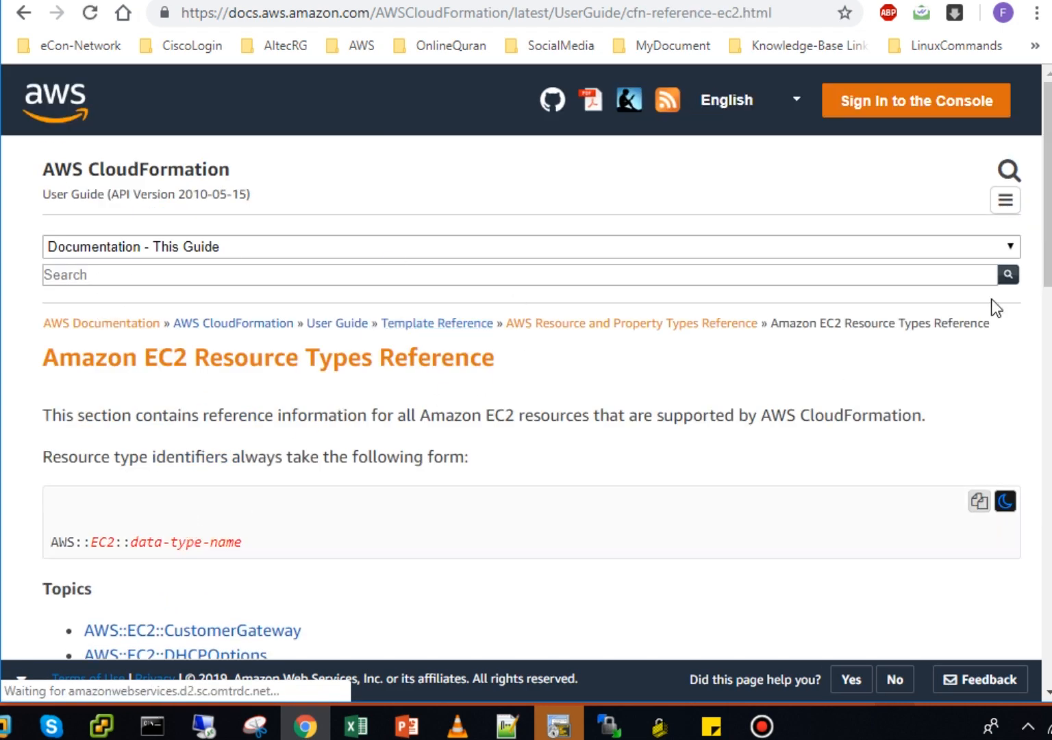
drag(1049, 248, 1049, 382)
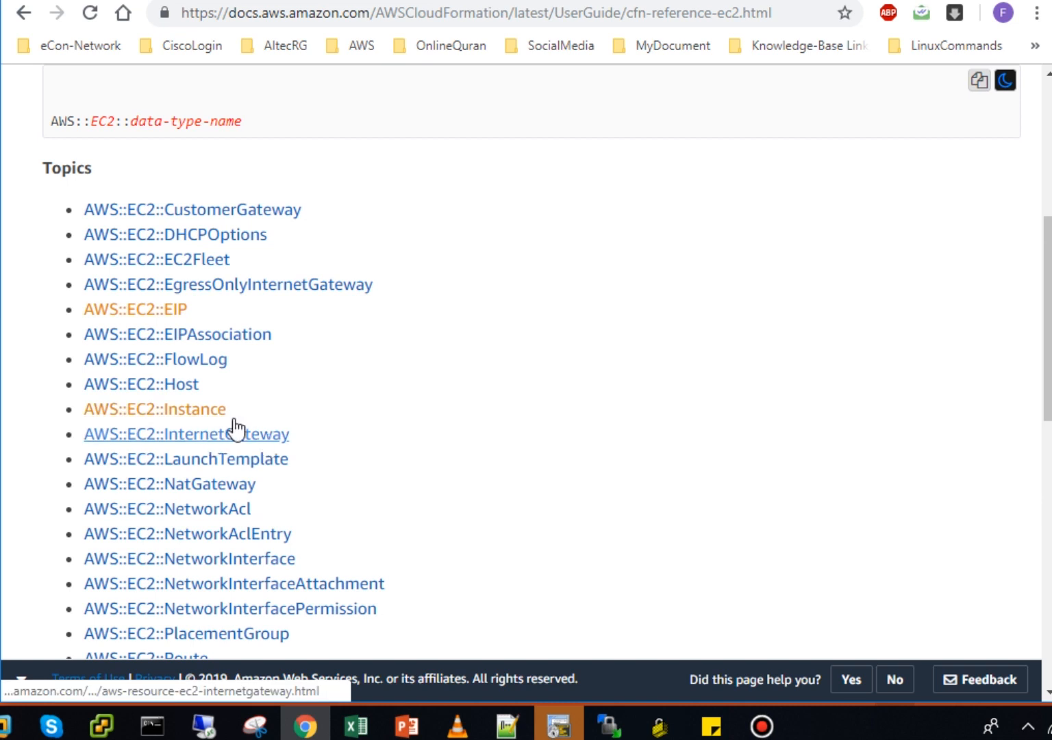
click(210, 411)
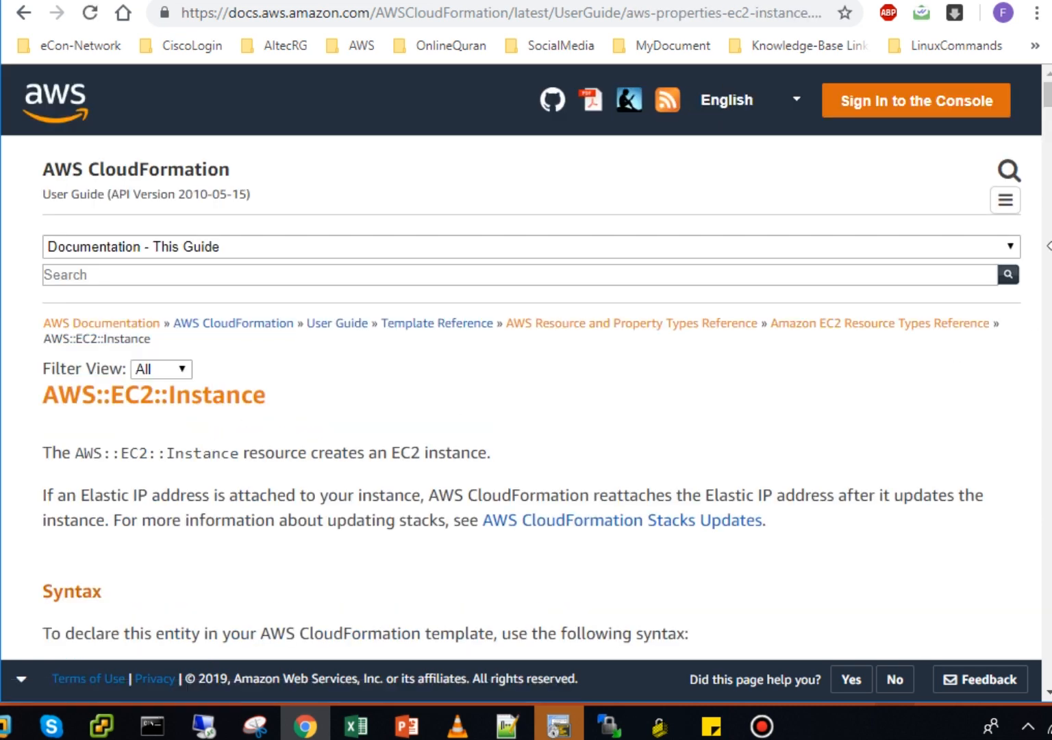
Examine the JSON syntax for AWS::EC2::Instance and open the description of its ImageId property.
scroll(527, 363, down, 8)
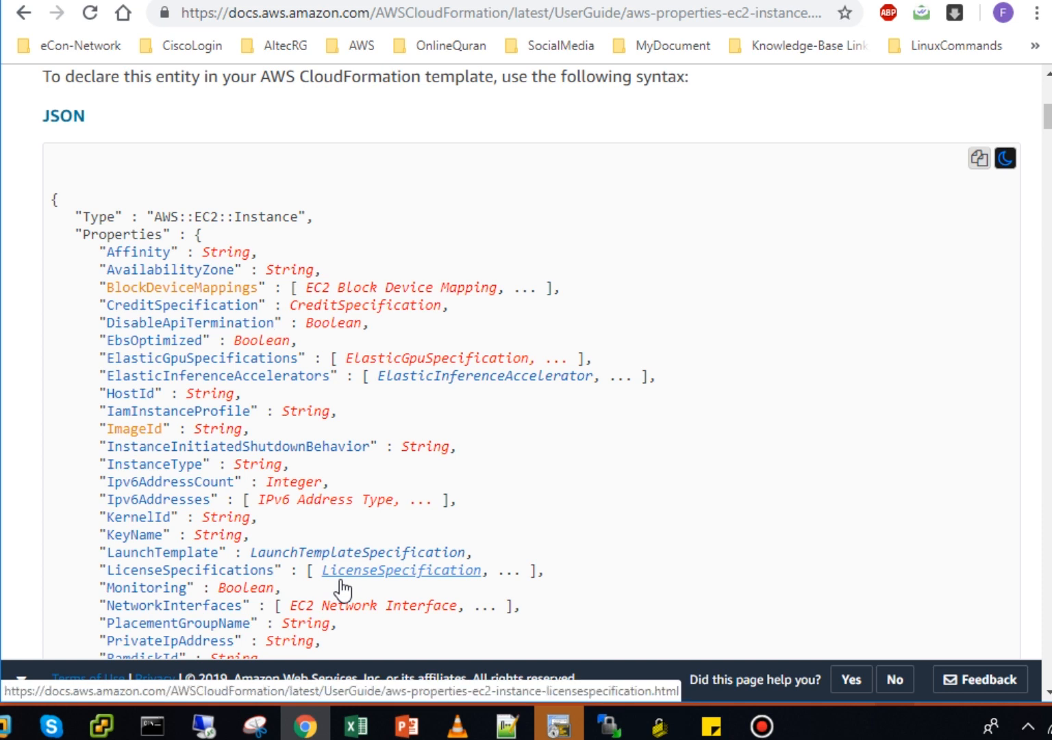
click(146, 433)
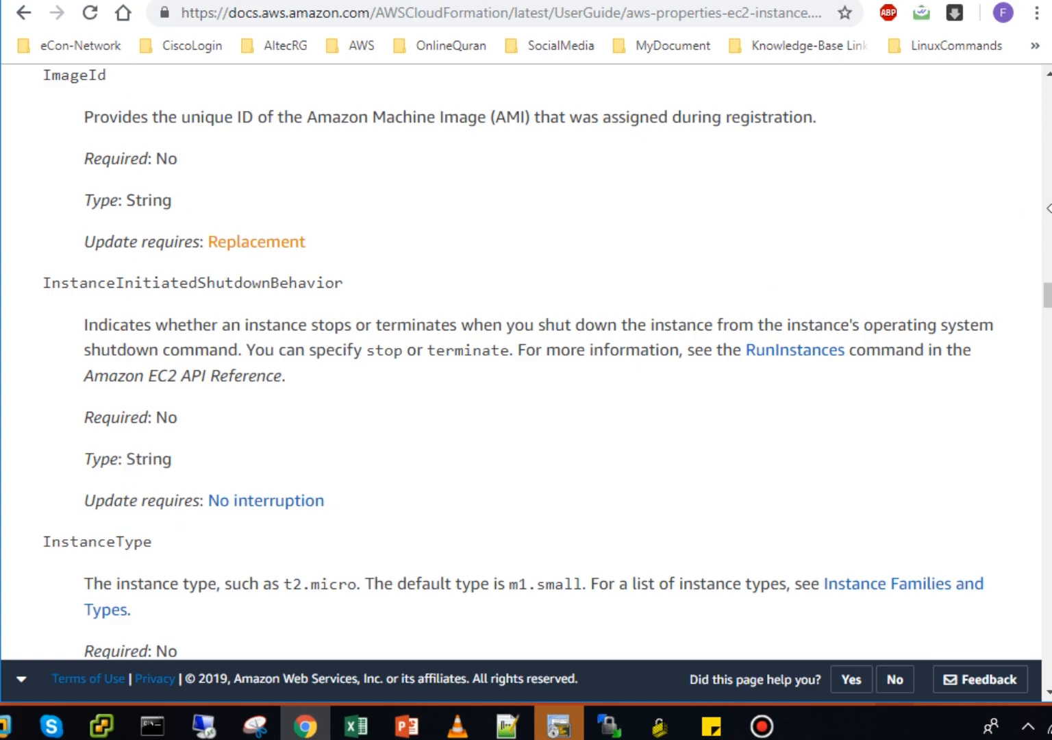
drag(1050, 218, 1047, 98)
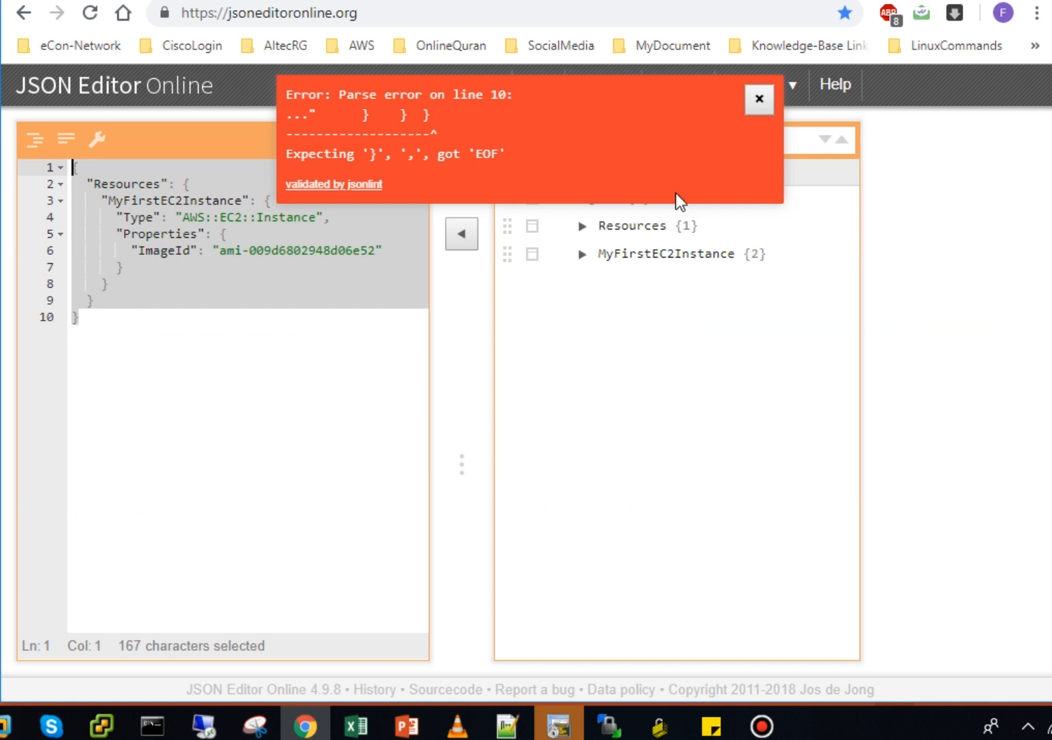
Dismiss the parse error message in JSON Editor Online and format the template again.
click(758, 100)
click(33, 145)
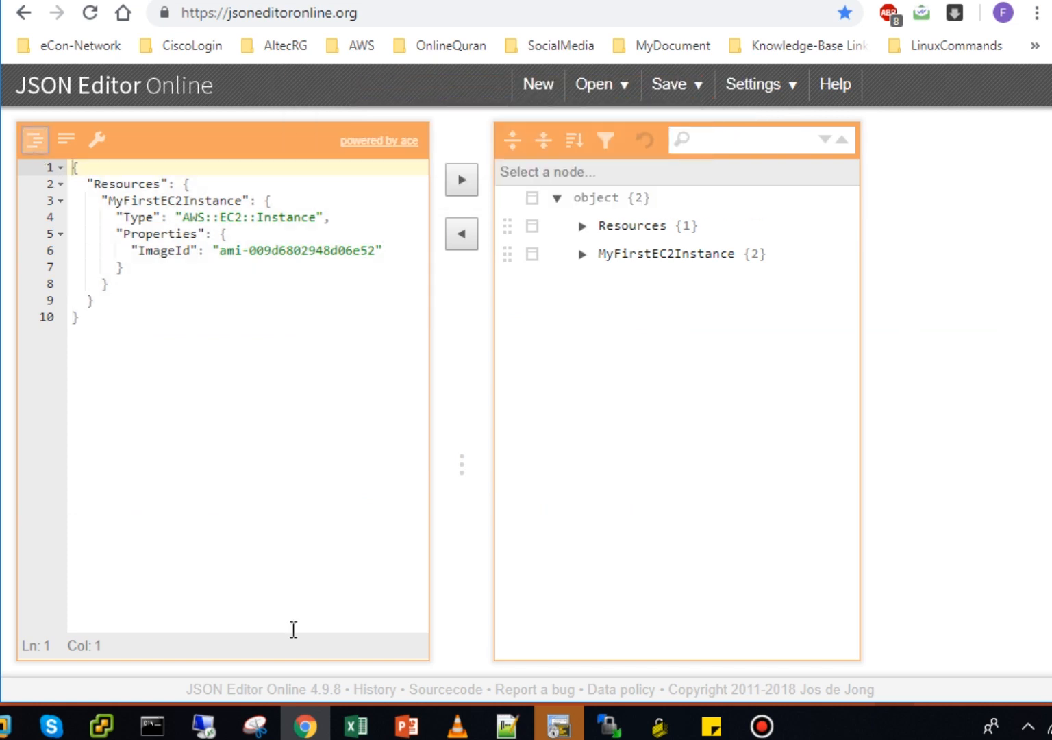
Save Simple_CF_Code.txt in Notepad++ and switch back to JSON Editor Online in Chrome.
click(507, 725)
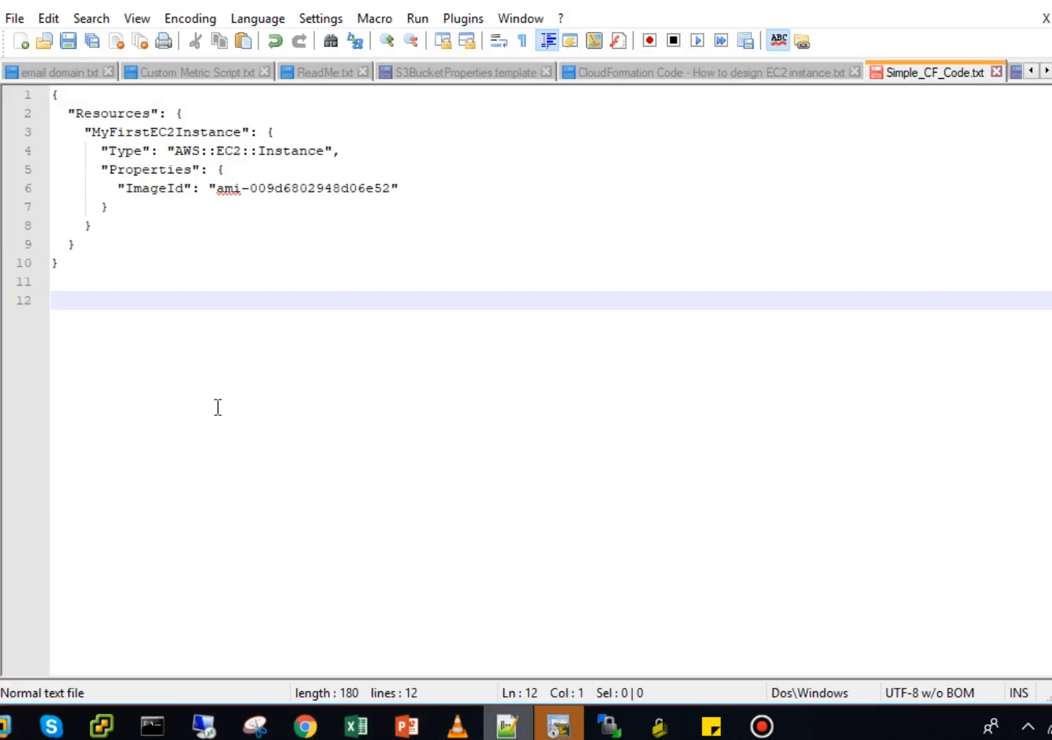
key(ctrl+s)
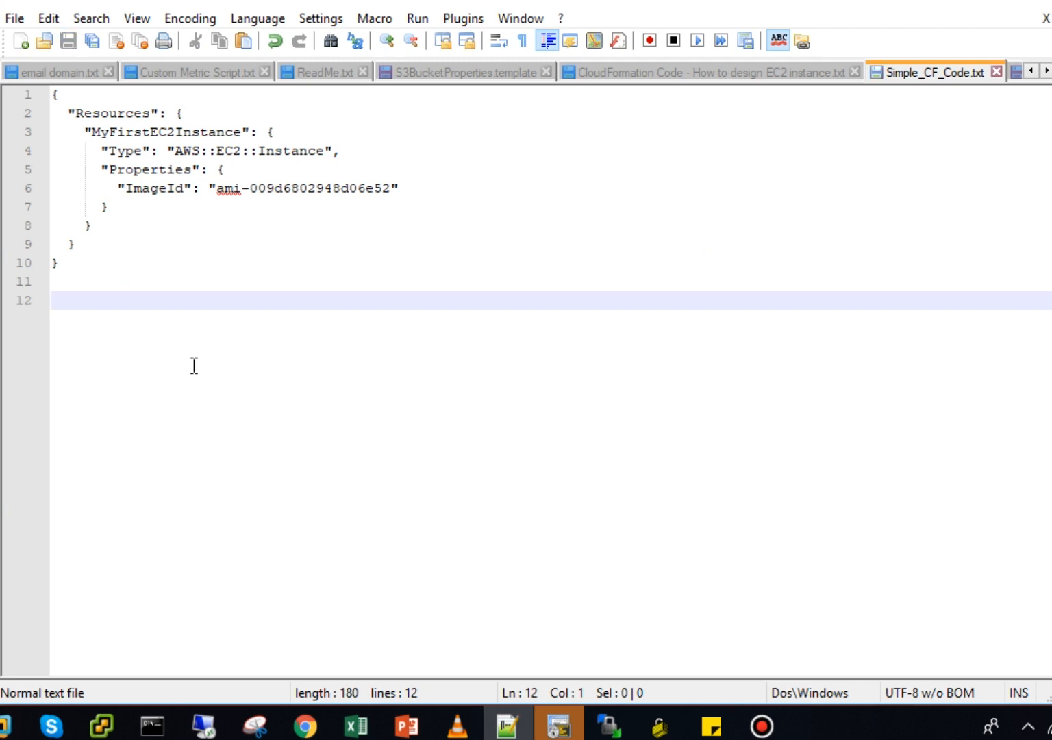
click(306, 726)
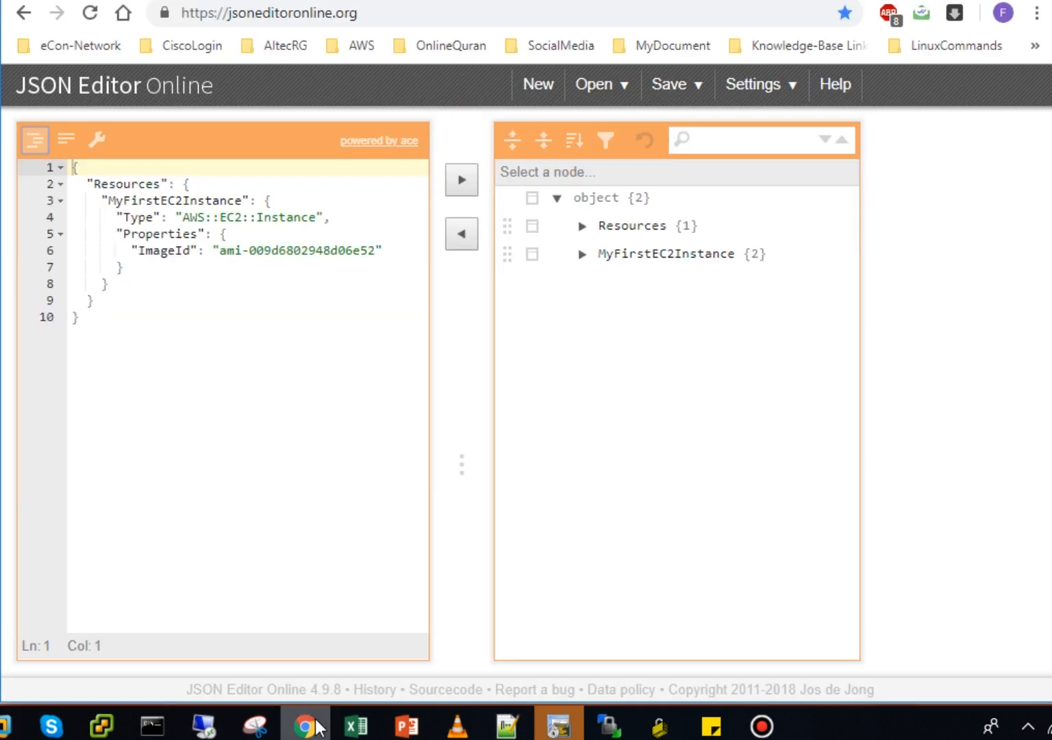
Reload the CloudFormation console in its browser tab and open the EC2 console in the S3 tab.
key(ctrl+Tab)
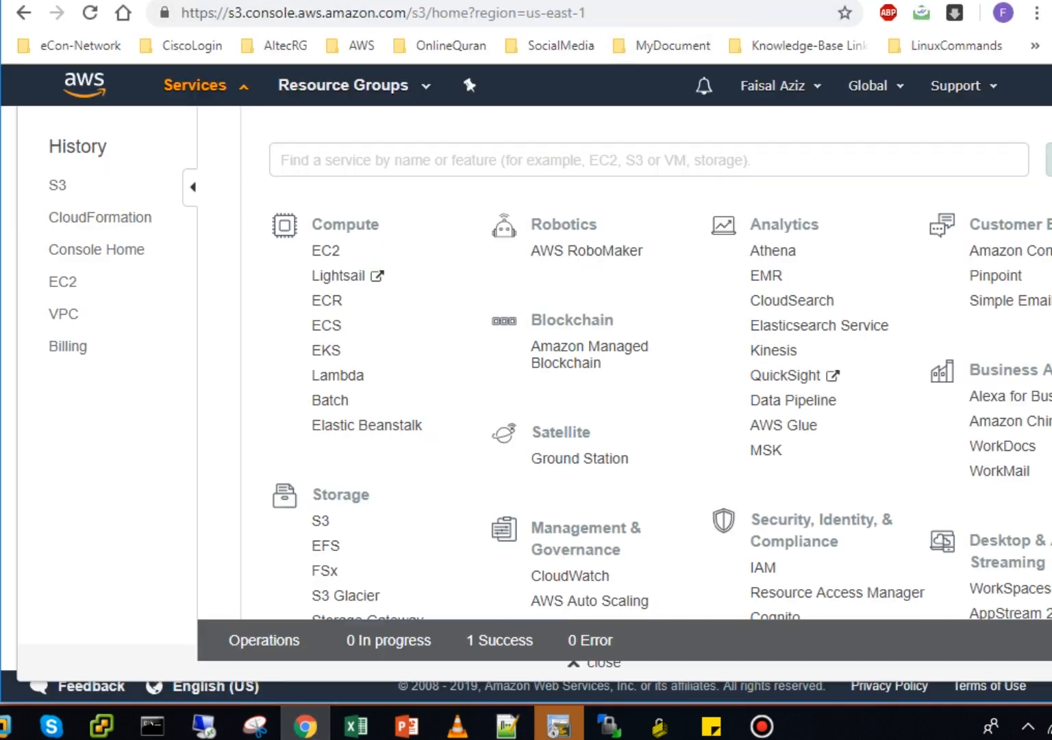
key(ctrl+Tab)
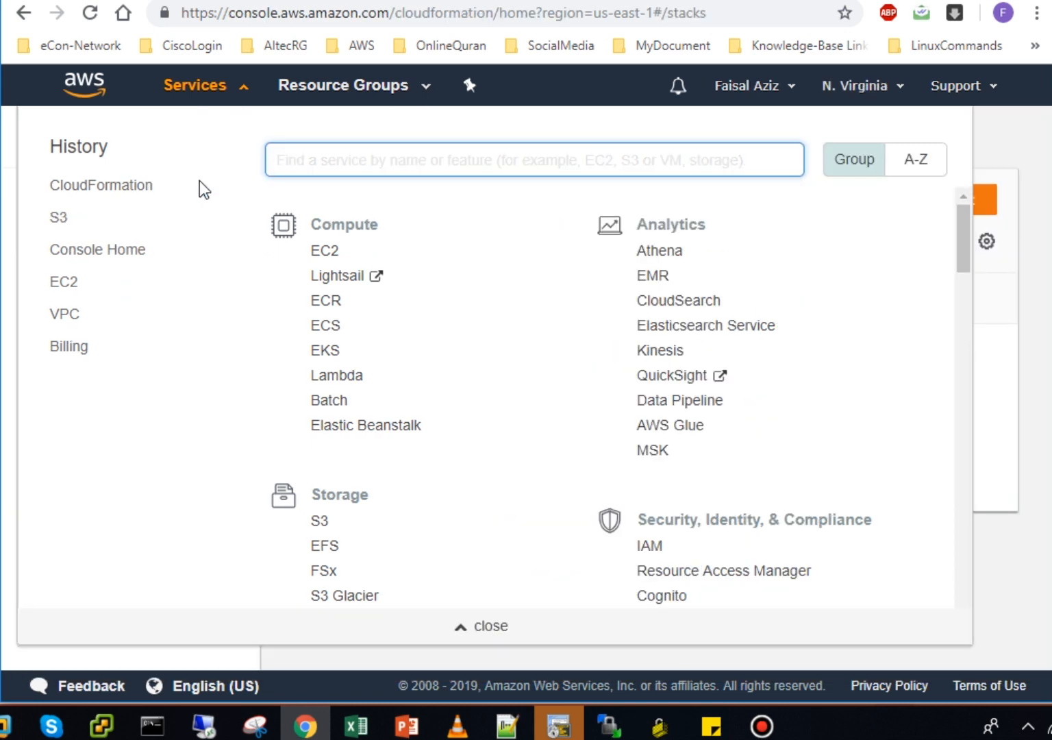
click(138, 191)
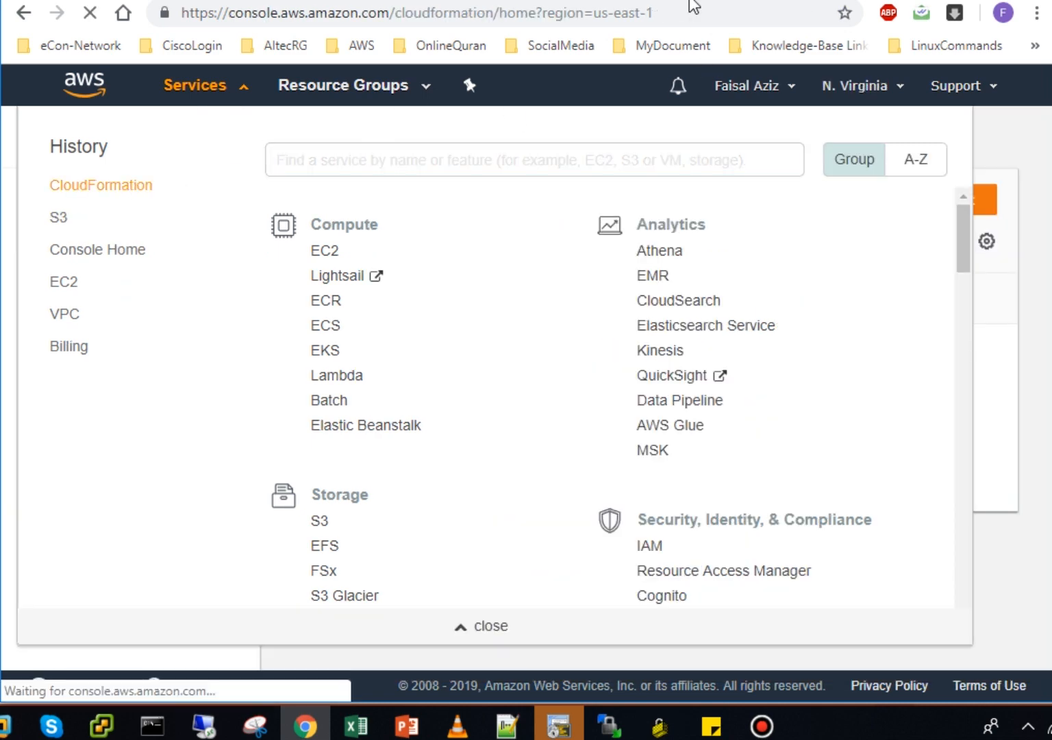
key(ctrl+shift+Tab)
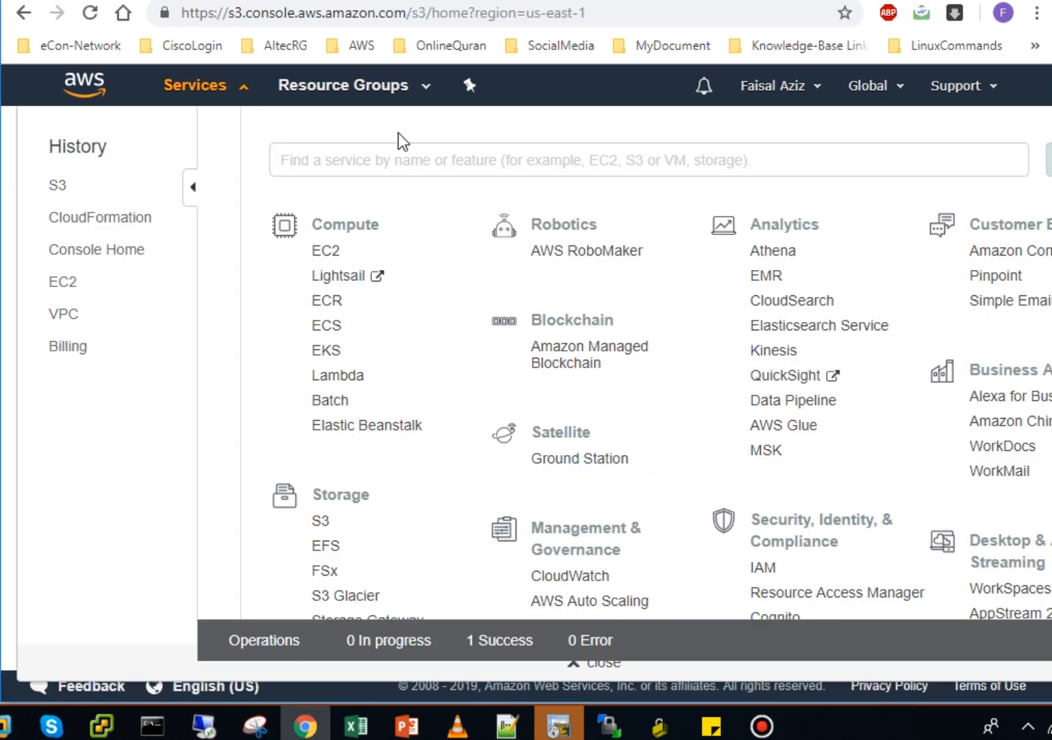
click(326, 250)
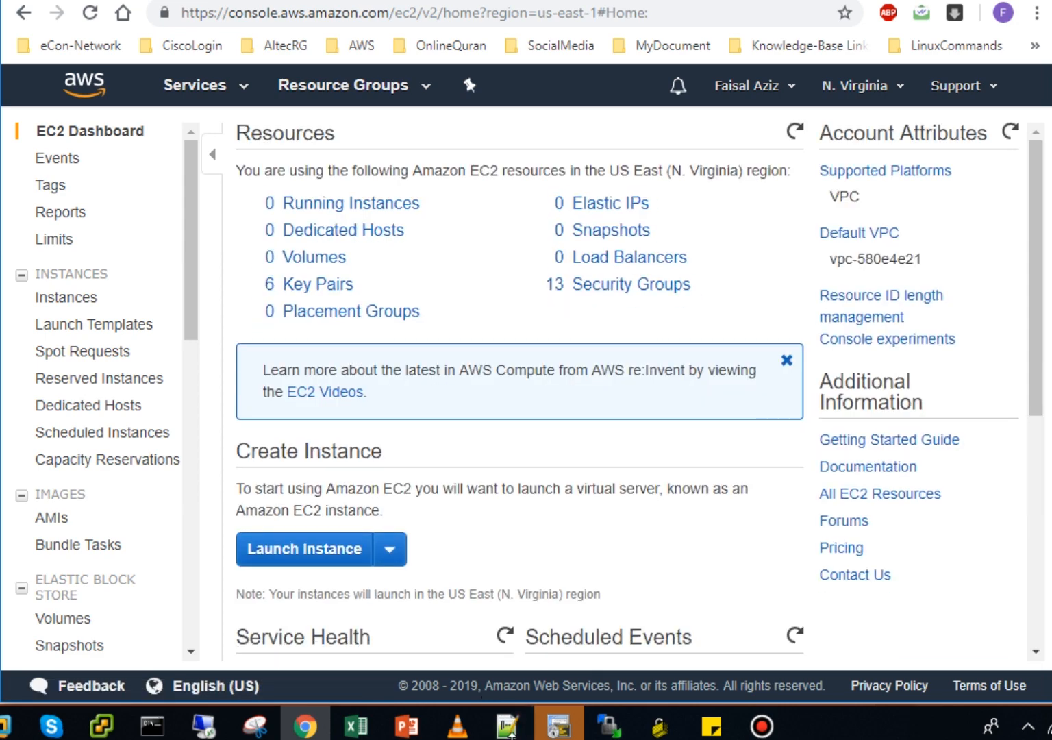
Switch to Notepad++ and check the ImageId value in Simple_CF_Code.txt.
key(alt+Tab)
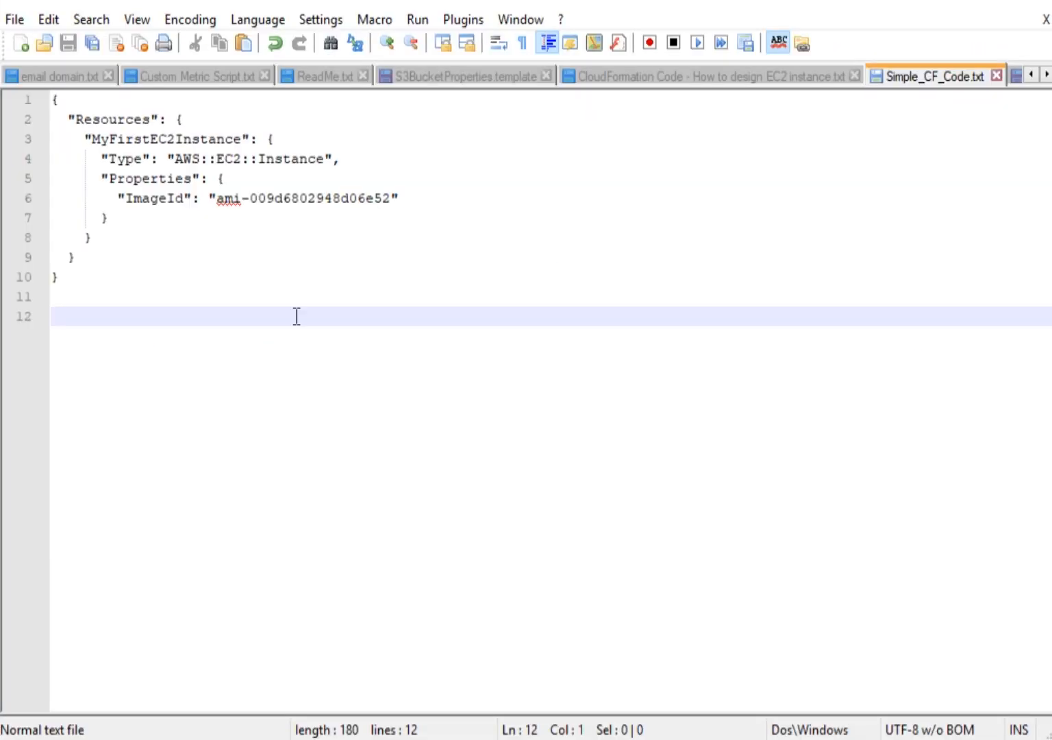
drag(391, 199, 217, 199)
click(263, 272)
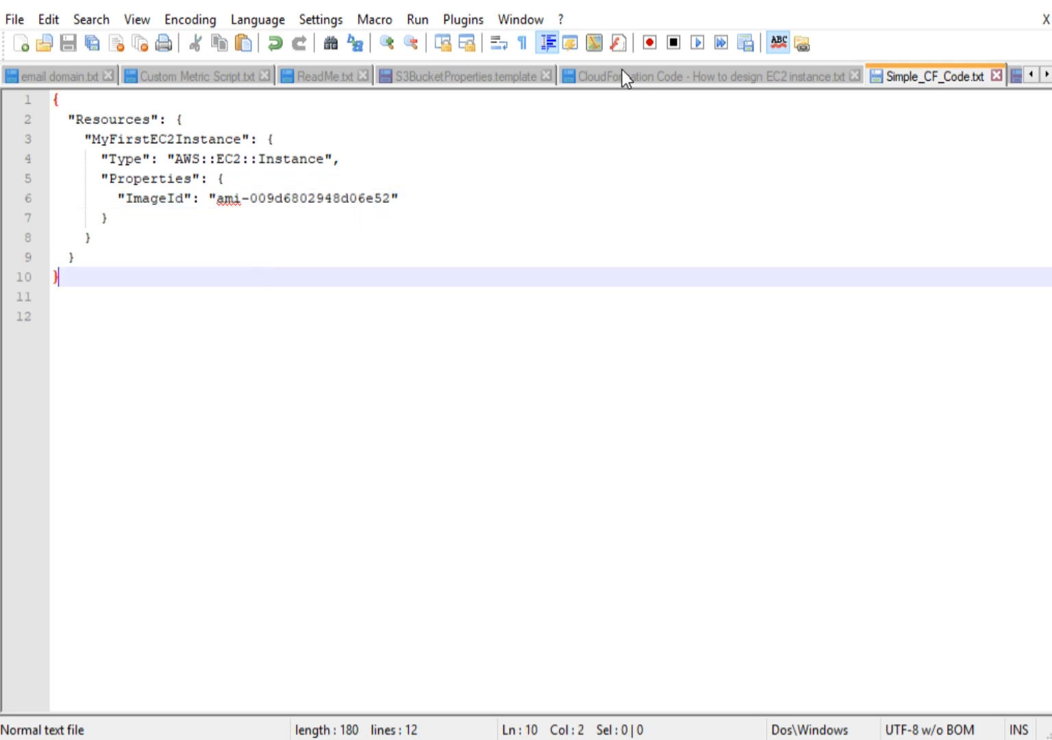
Switch back to the EC2 console in Chrome and start the Launch Instance wizard from the instances list.
key(alt+Tab)
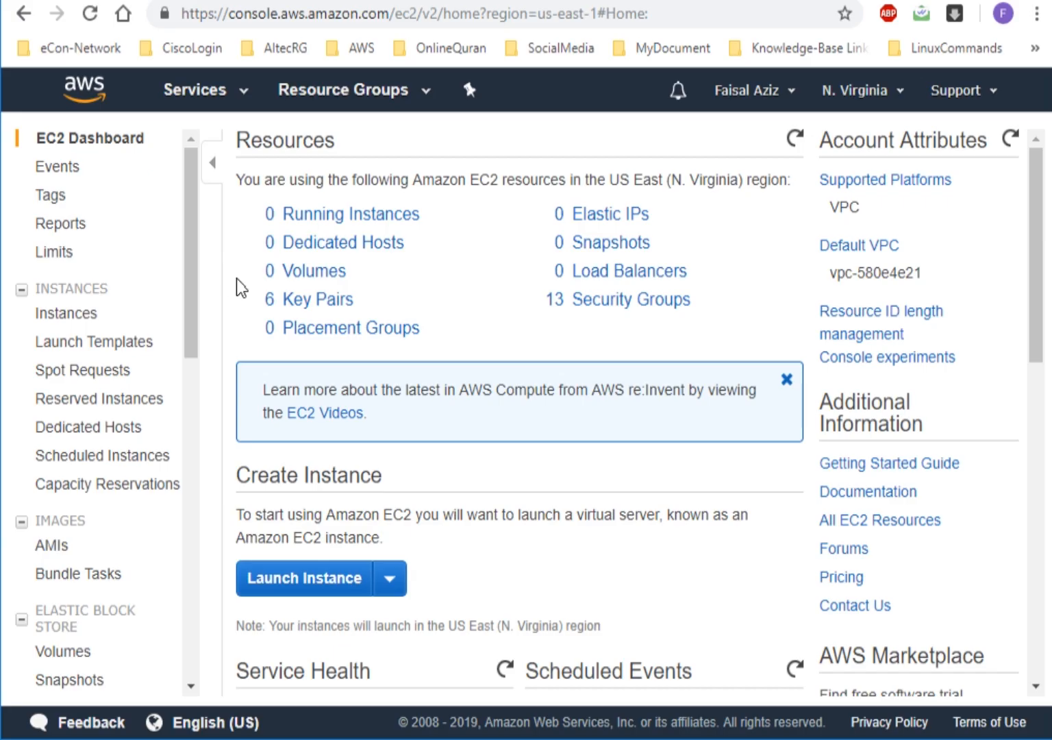
click(319, 220)
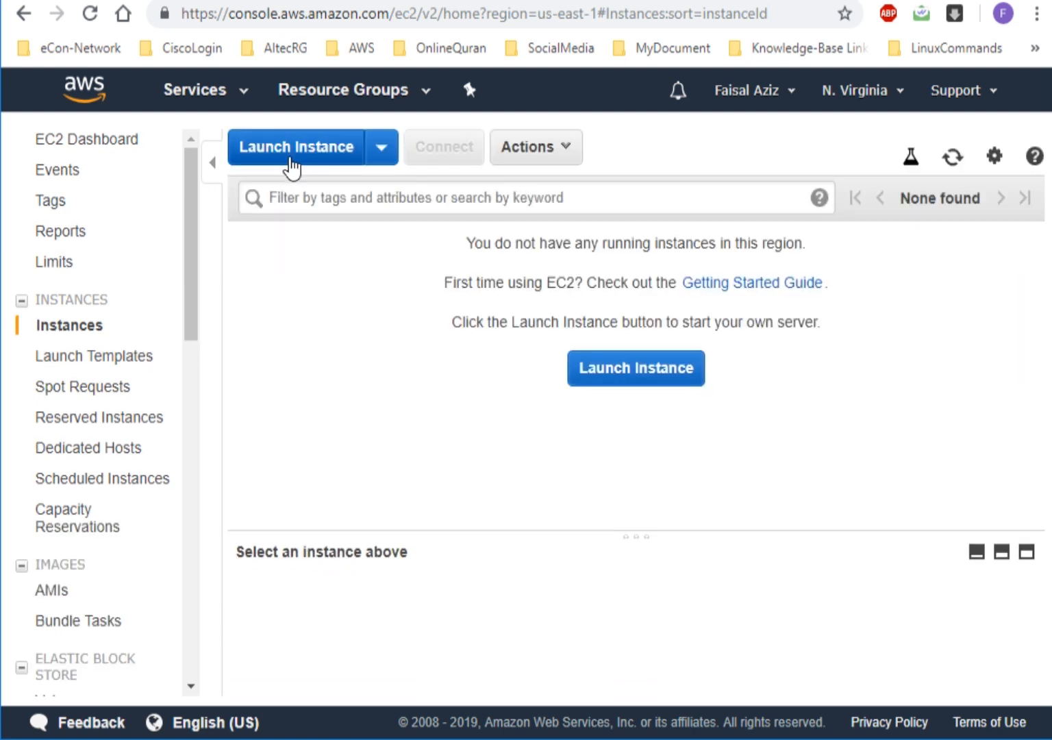
click(290, 157)
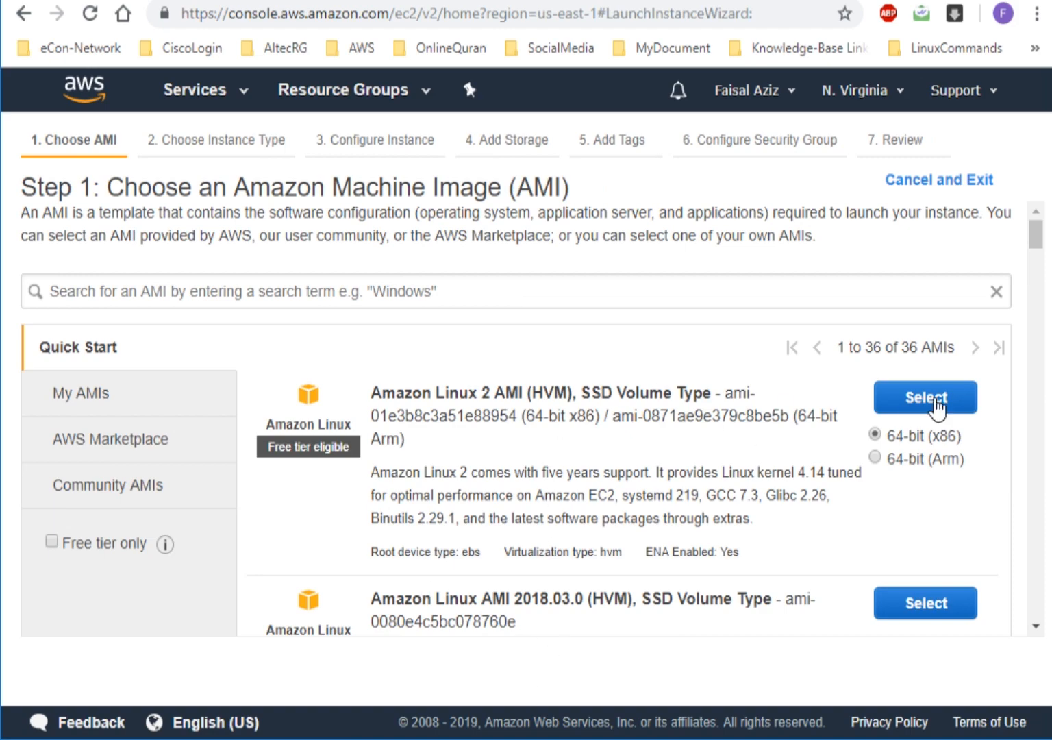
Browse the Quick Start images and copy the 64-bit (Arm) image ID ami-0871ae9e379c8be5b of the Amazon Linux 2 AMI.
click(1034, 358)
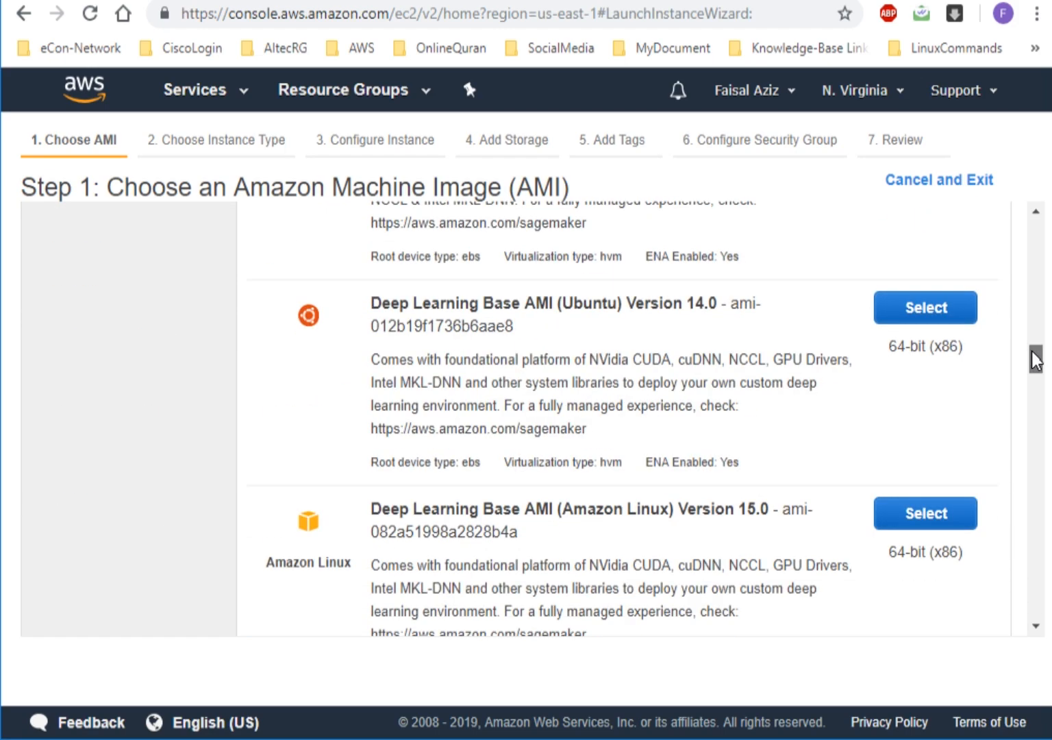
scroll(1040, 373, up, 3)
scroll(1043, 305, up, 15)
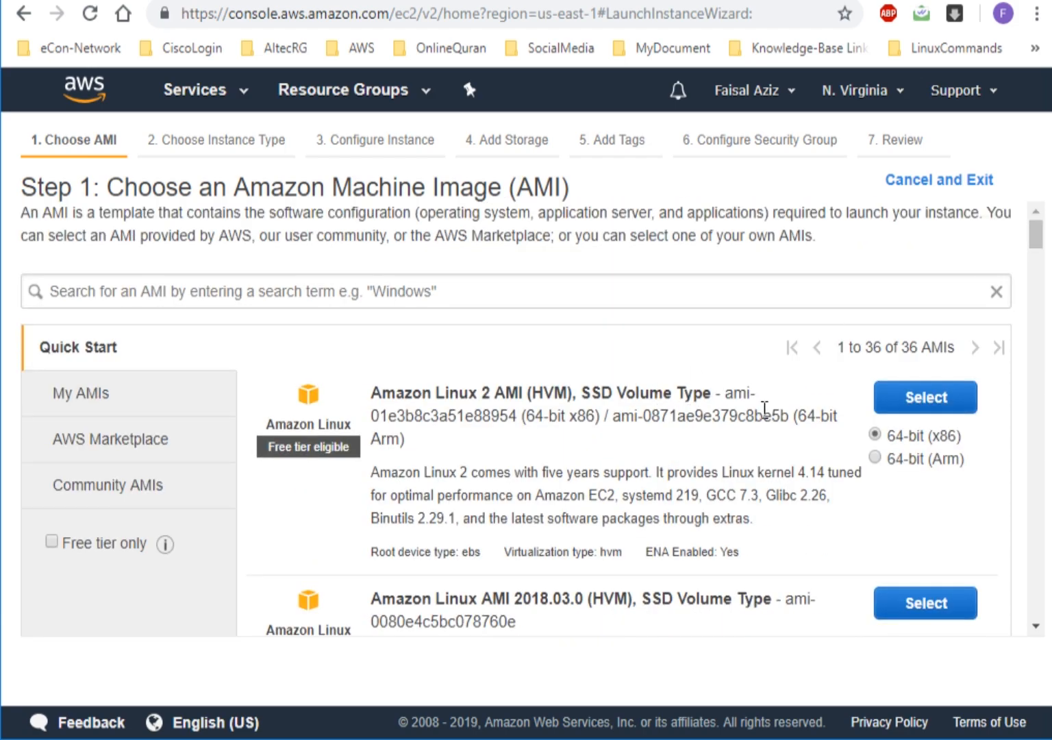
drag(788, 416, 620, 418)
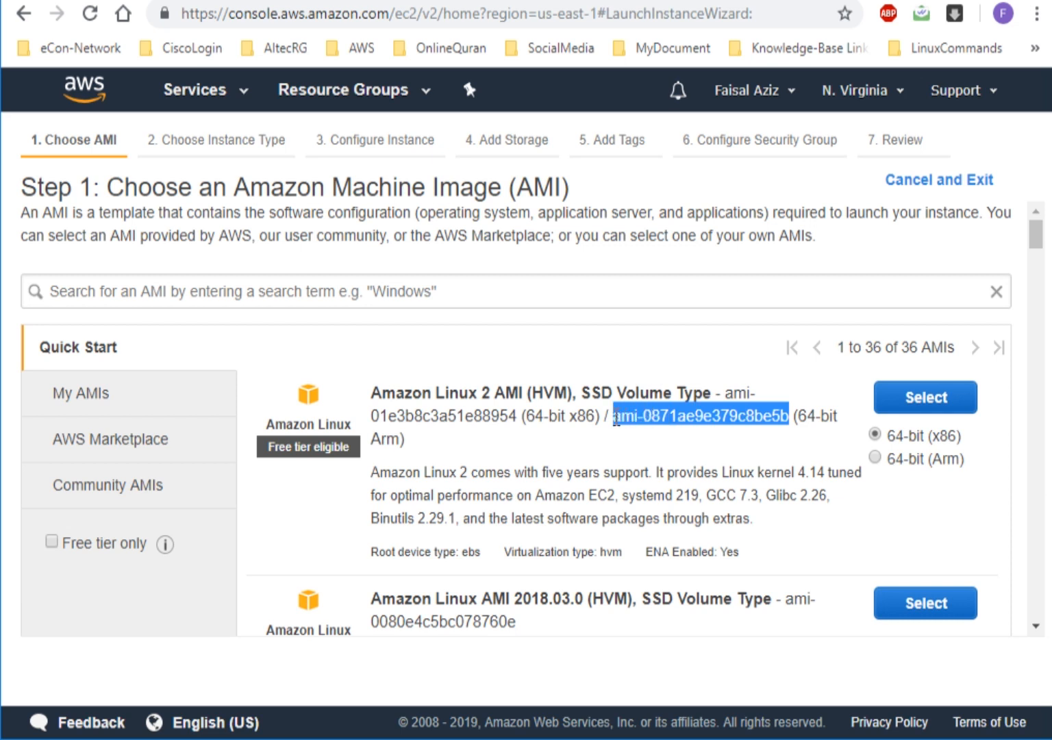
drag(793, 417, 624, 425)
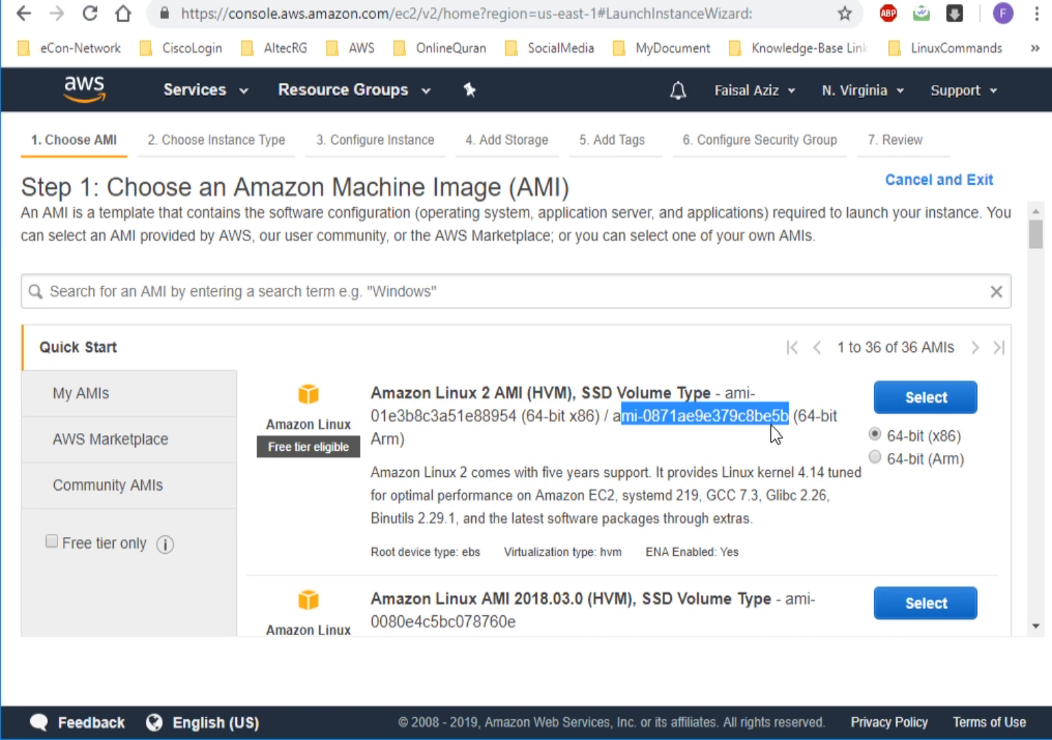
click(773, 433)
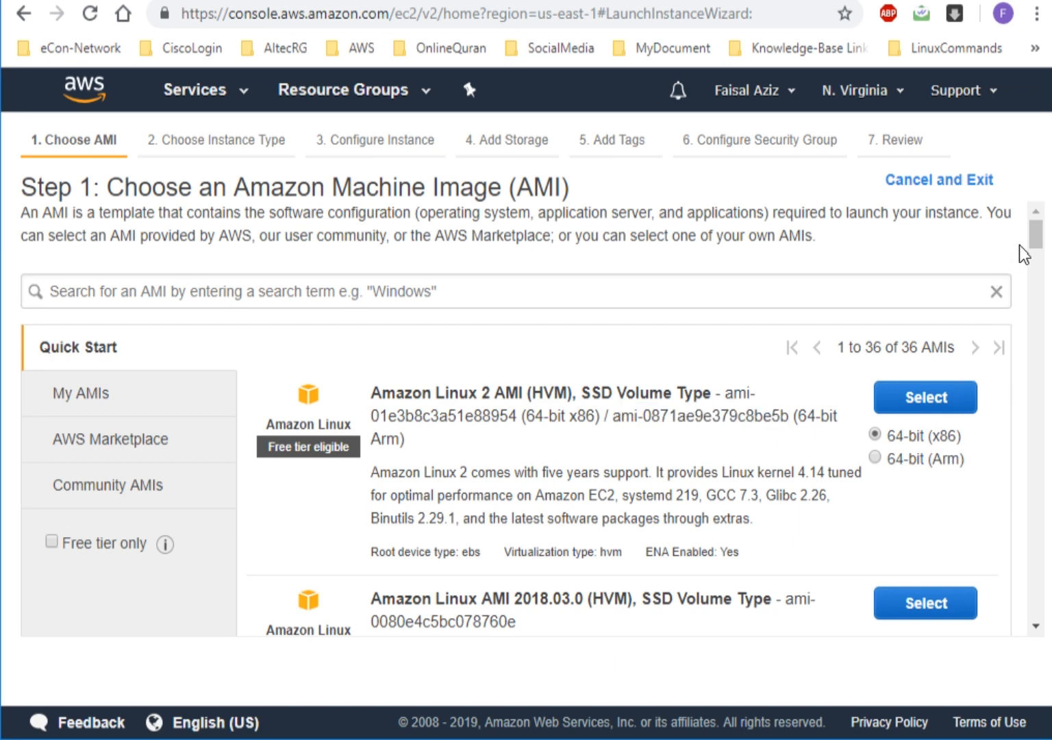
mouse_move(1036, 235)
mouse_down()
mouse_move(1034, 293)
mouse_move(1036, 241)
mouse_up()
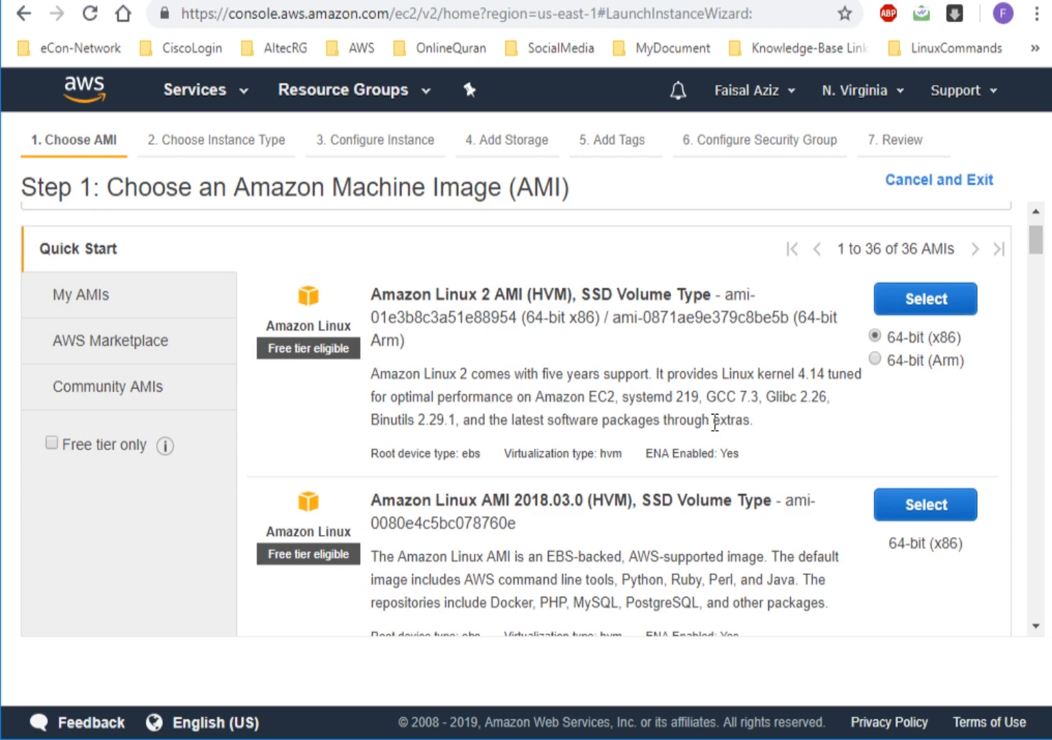
drag(789, 317, 617, 318)
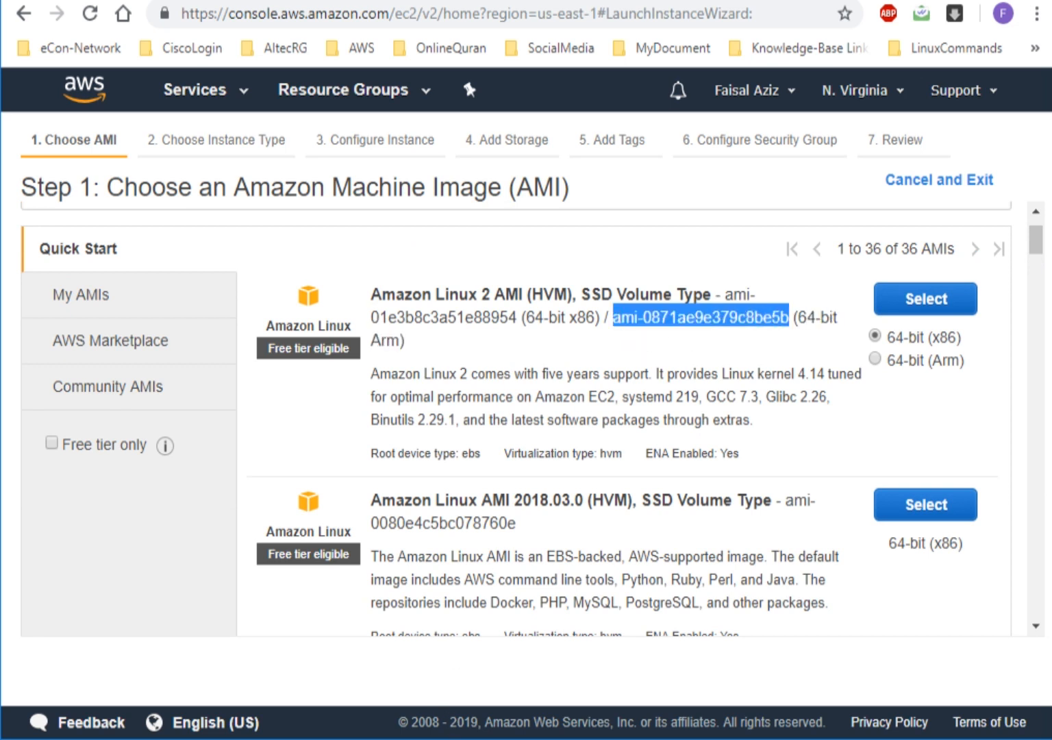
In Notepad++, replace the ImageId value in Simple_CF_Code.txt with ami-0871ae9e379c8be5b and save the file.
key(alt+Tab)
drag(388, 200, 218, 208)
text(ami-0871ae9e379c8be5b)
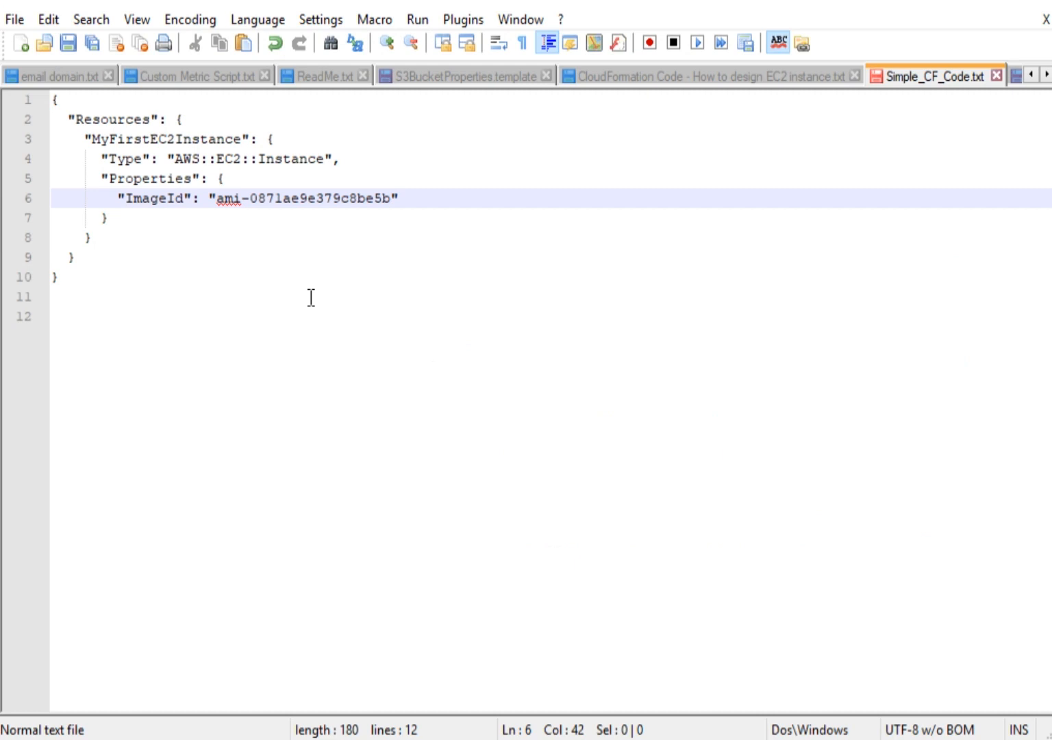
key(ctrl+s)
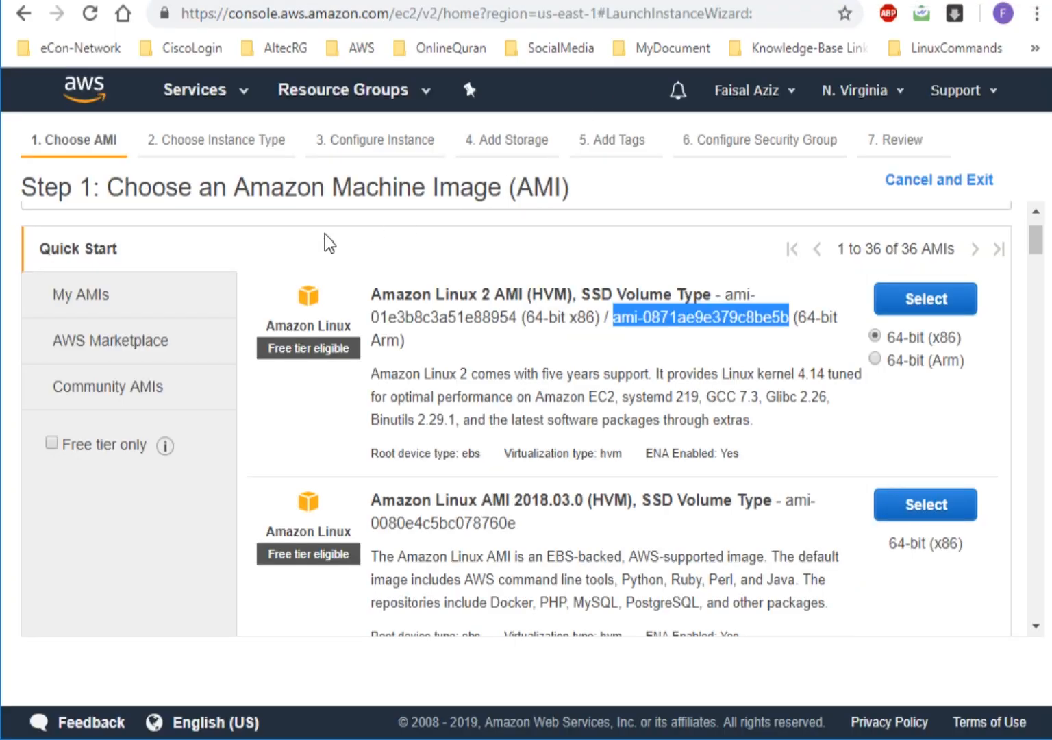
Leave the launch wizard for the EC2 dashboard in Chrome and open the S3 console from there.
click(24, 10)
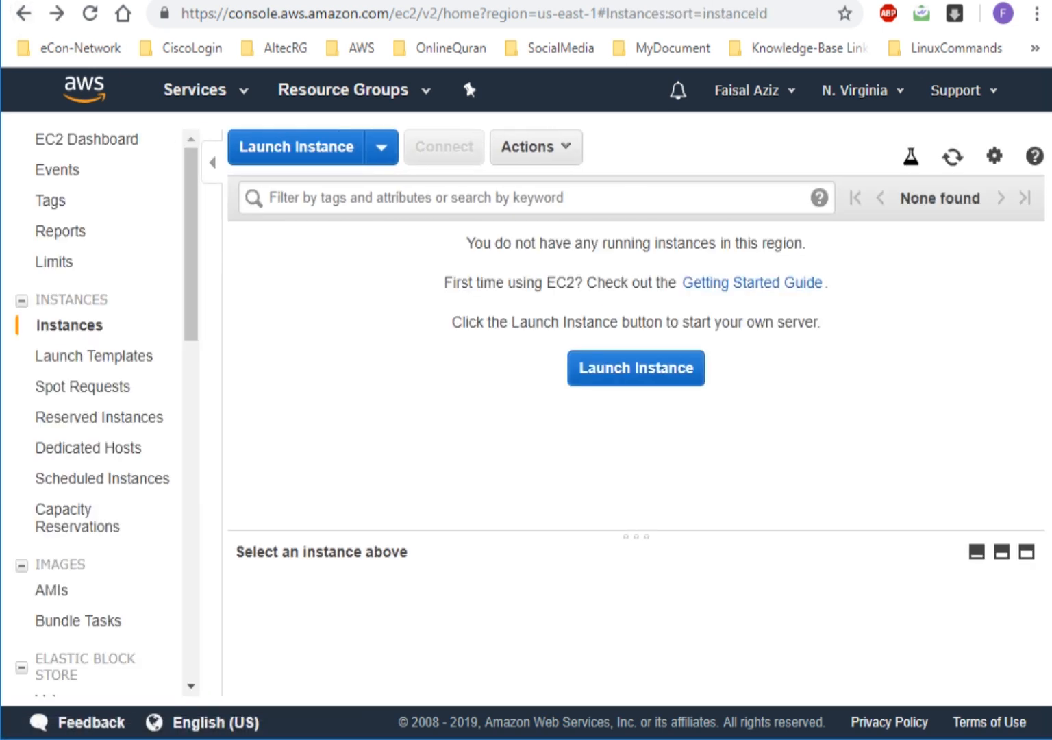
click(24, 10)
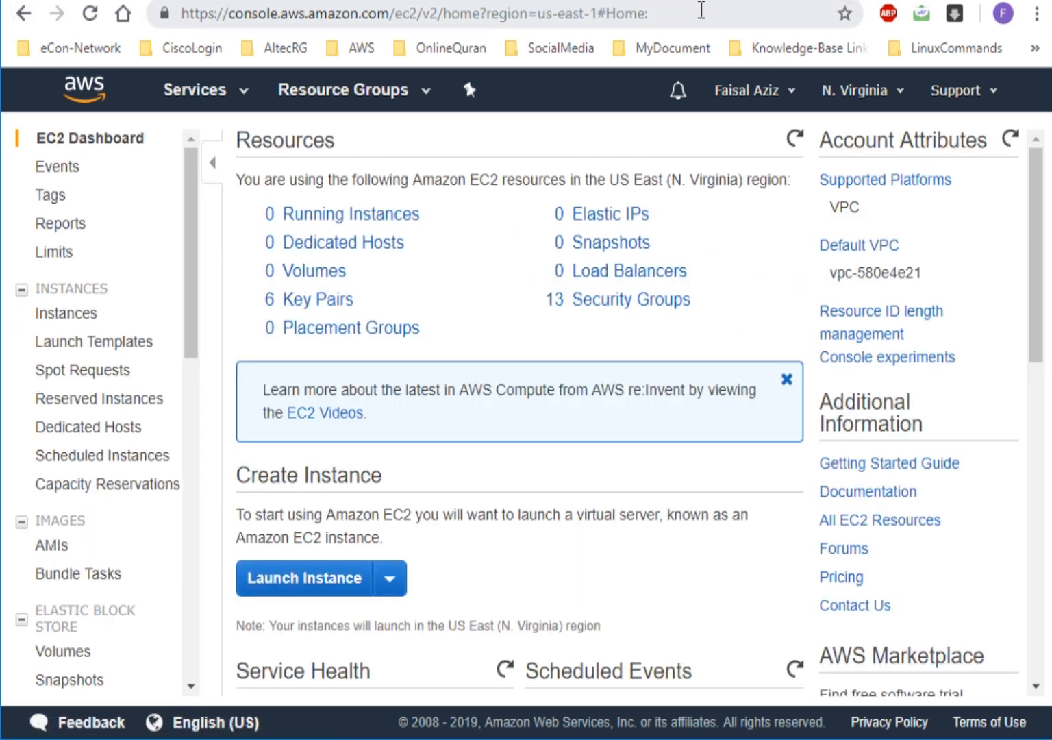
key(alt+Left)
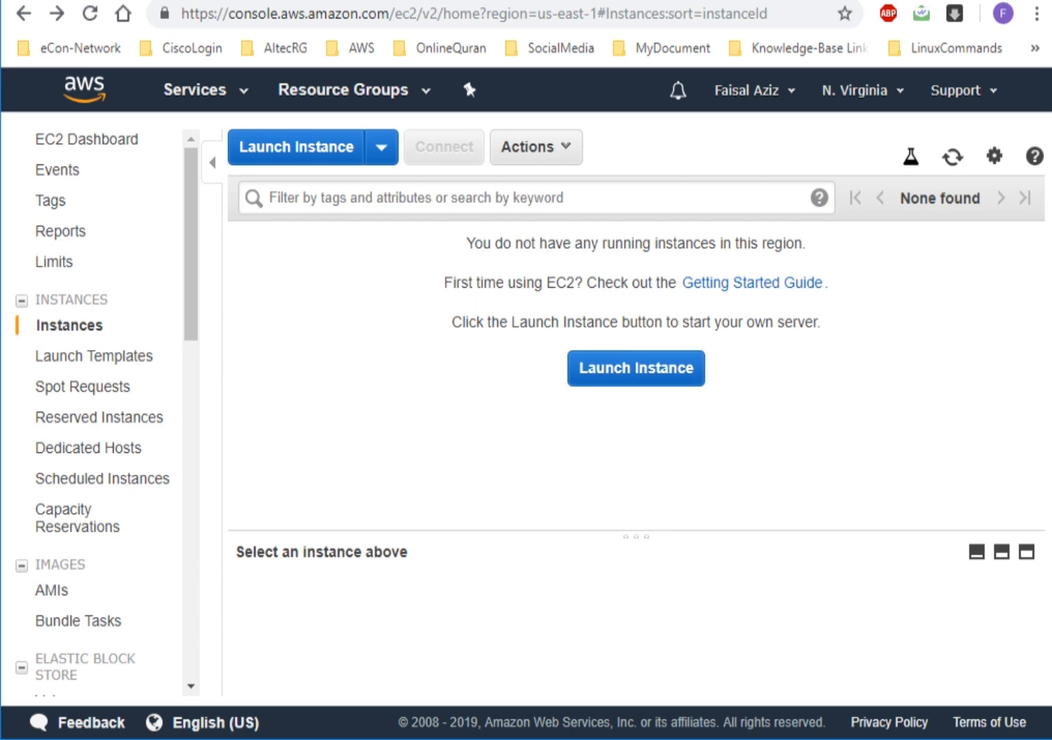
key(alt+Right)
click(198, 106)
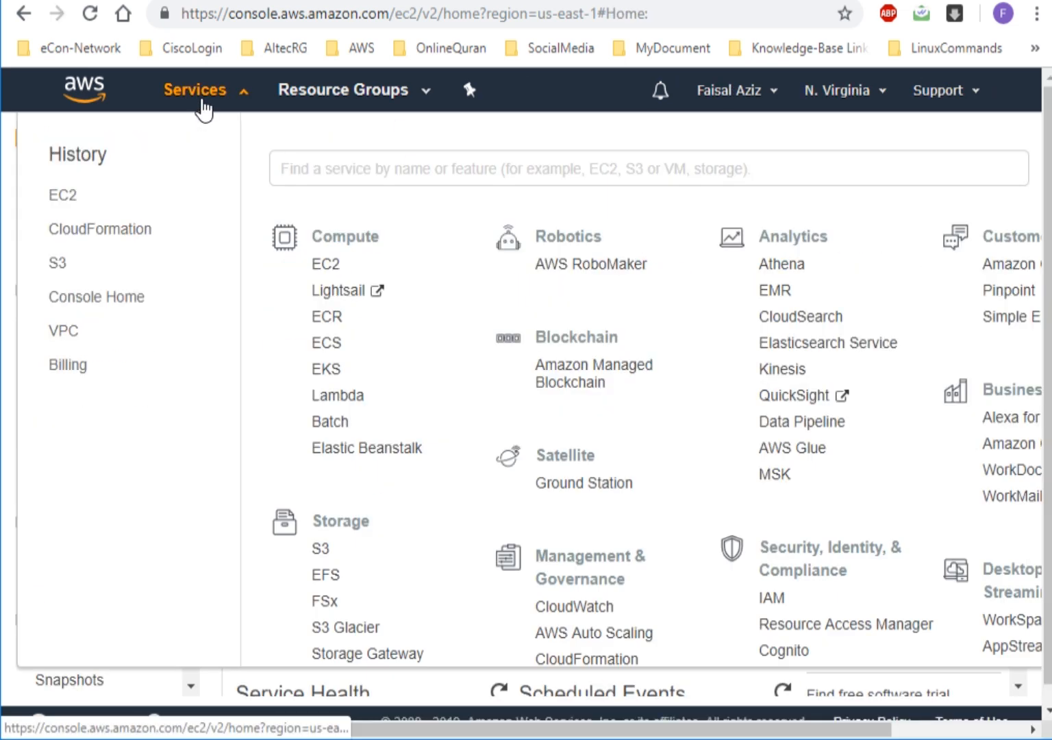
click(59, 266)
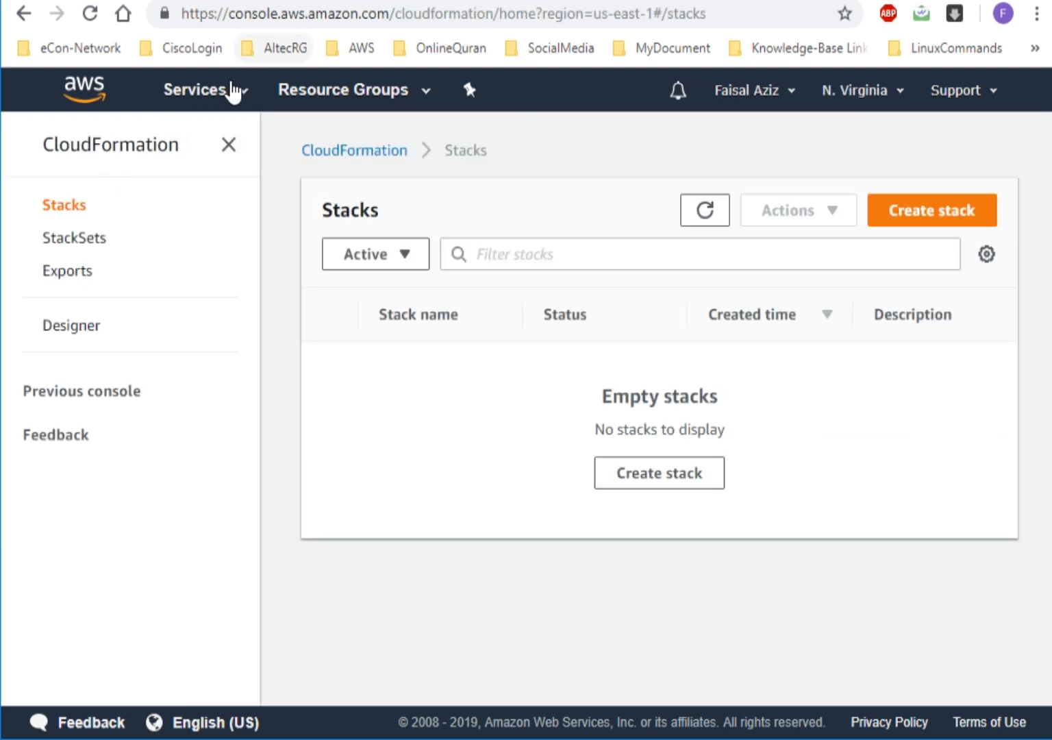
Open CloudFormation from the Management & Governance services and start creating a new stack.
click(233, 96)
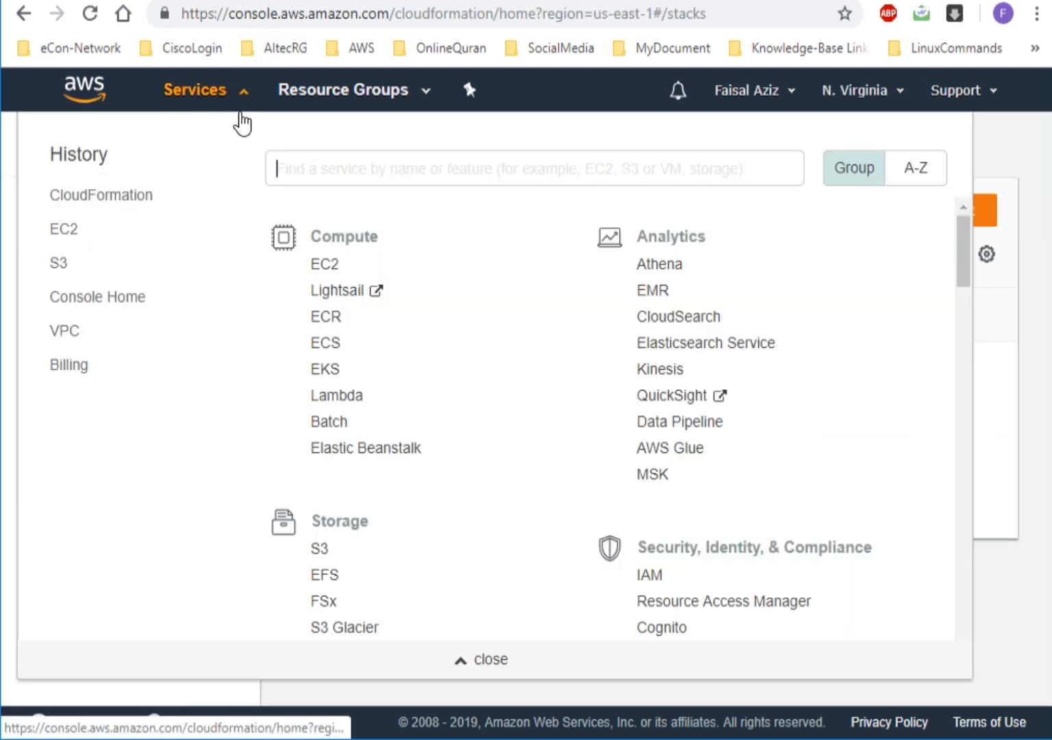
drag(968, 276, 948, 466)
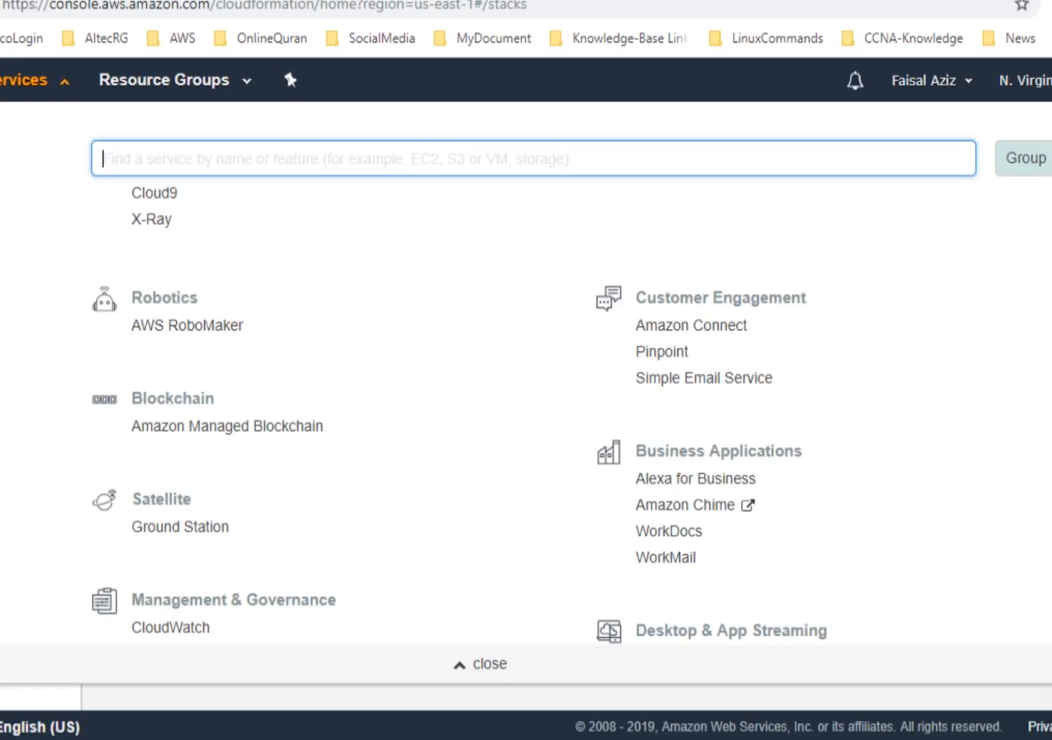
scroll(535, 415, up, 12)
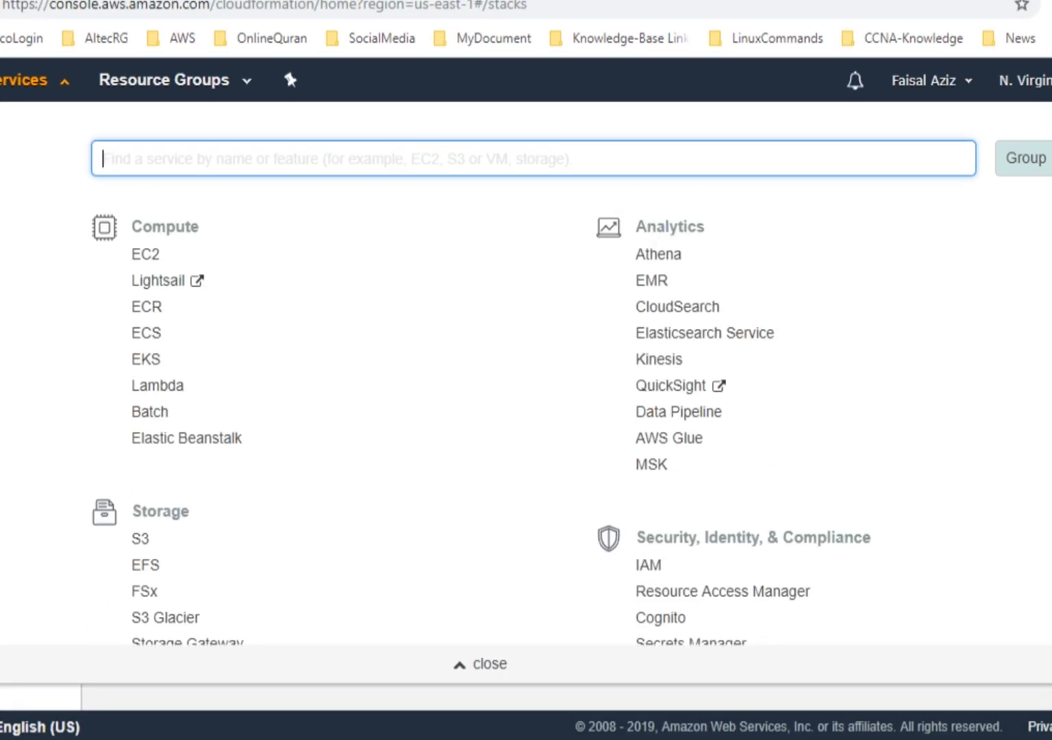
scroll(482, 416, down, 5)
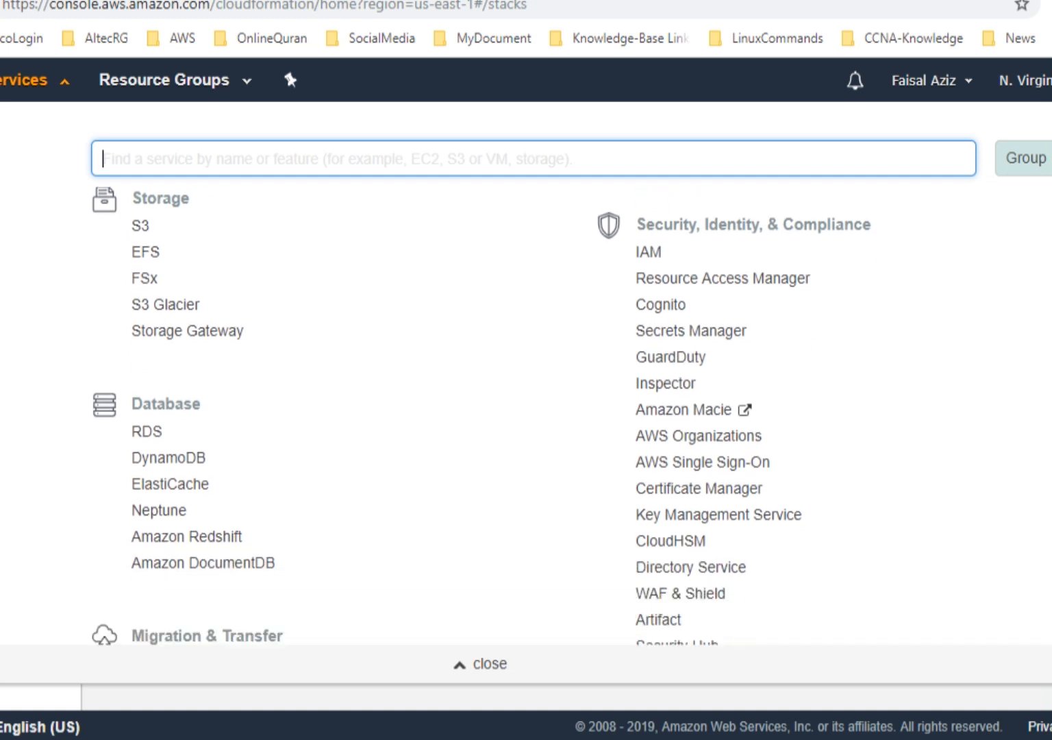
scroll(482, 416, down, 3)
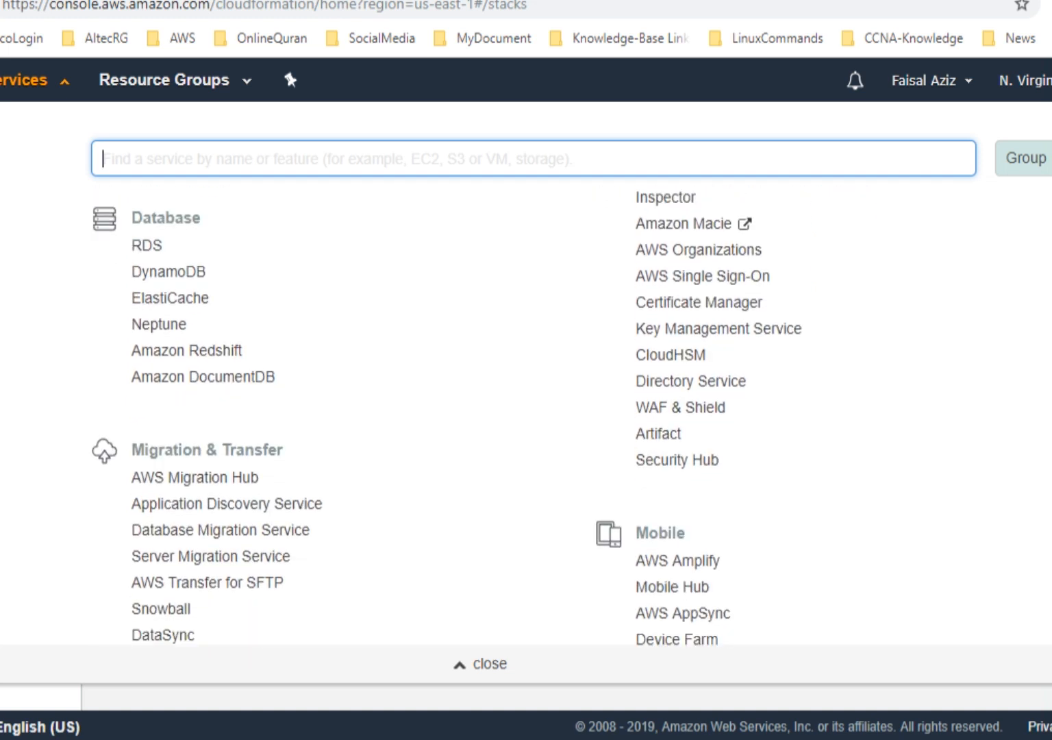
scroll(482, 415, down, 6)
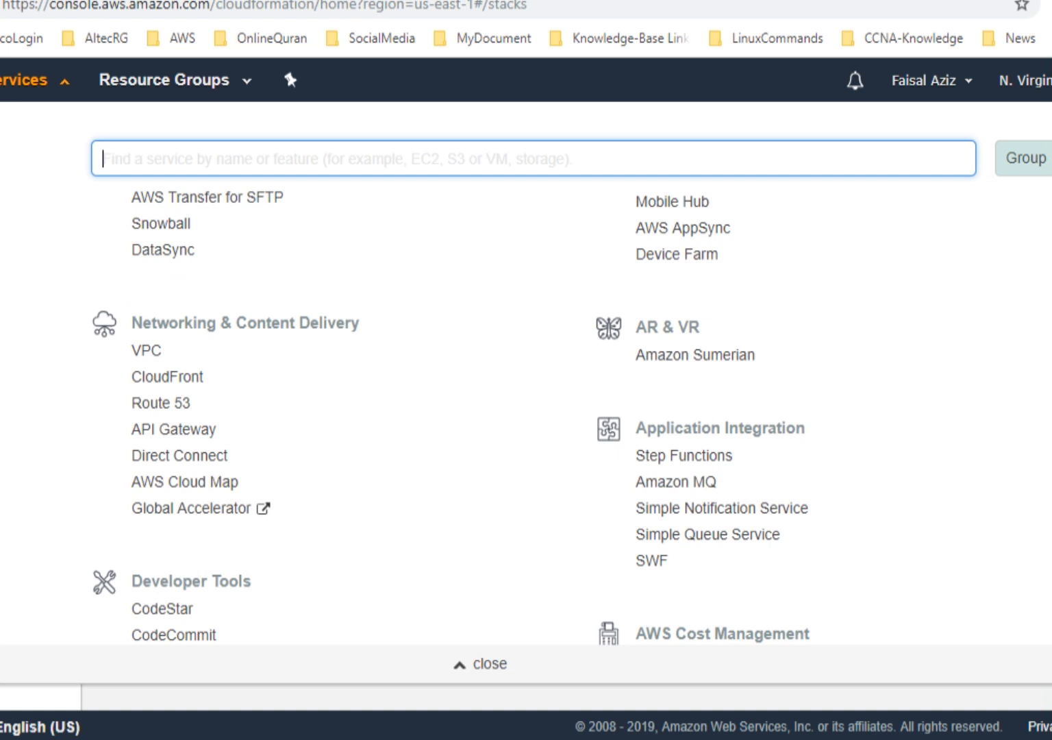
scroll(481, 416, down, 8)
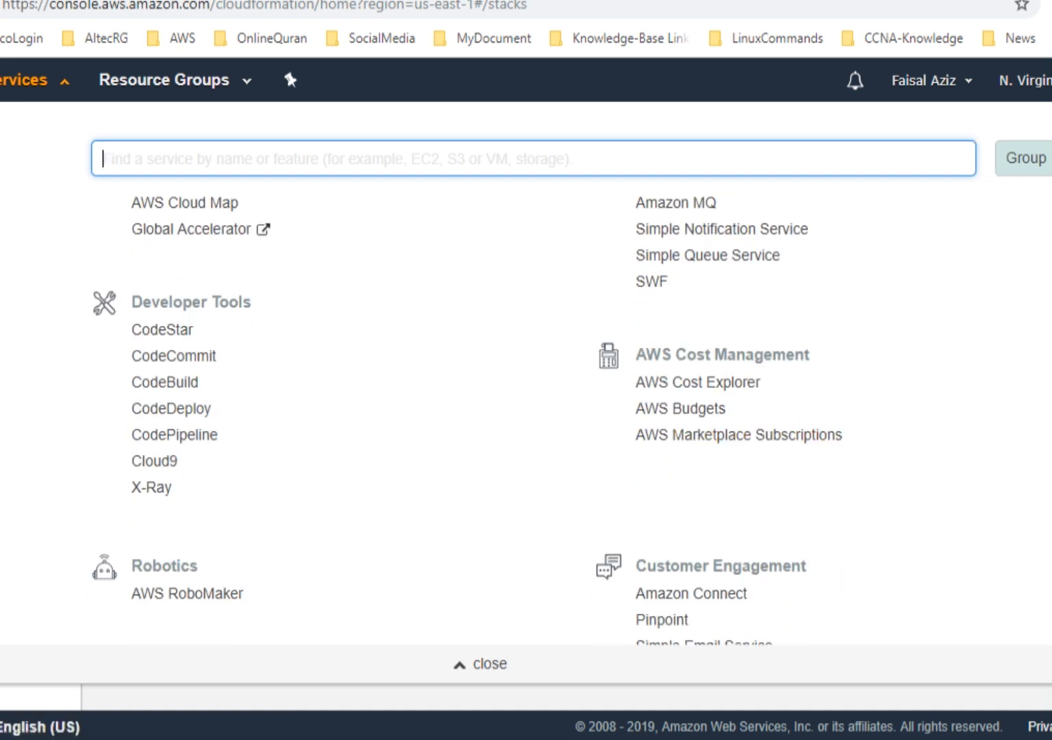
scroll(482, 416, down, 3)
scroll(482, 416, down, 5)
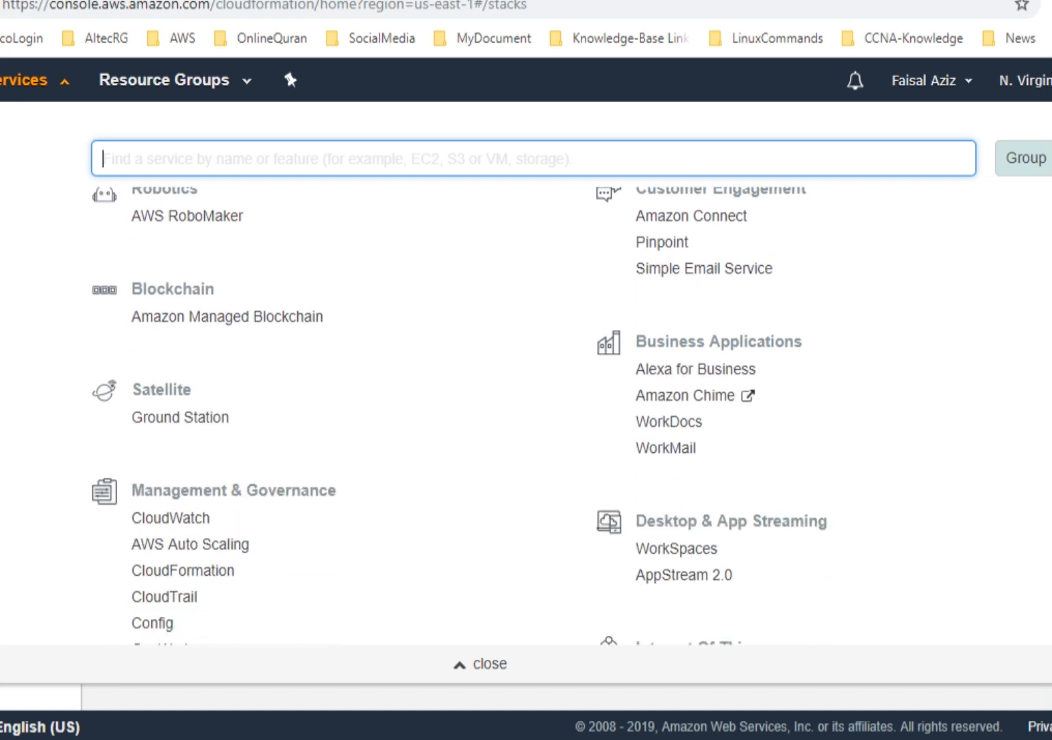
scroll(482, 415, down, 1)
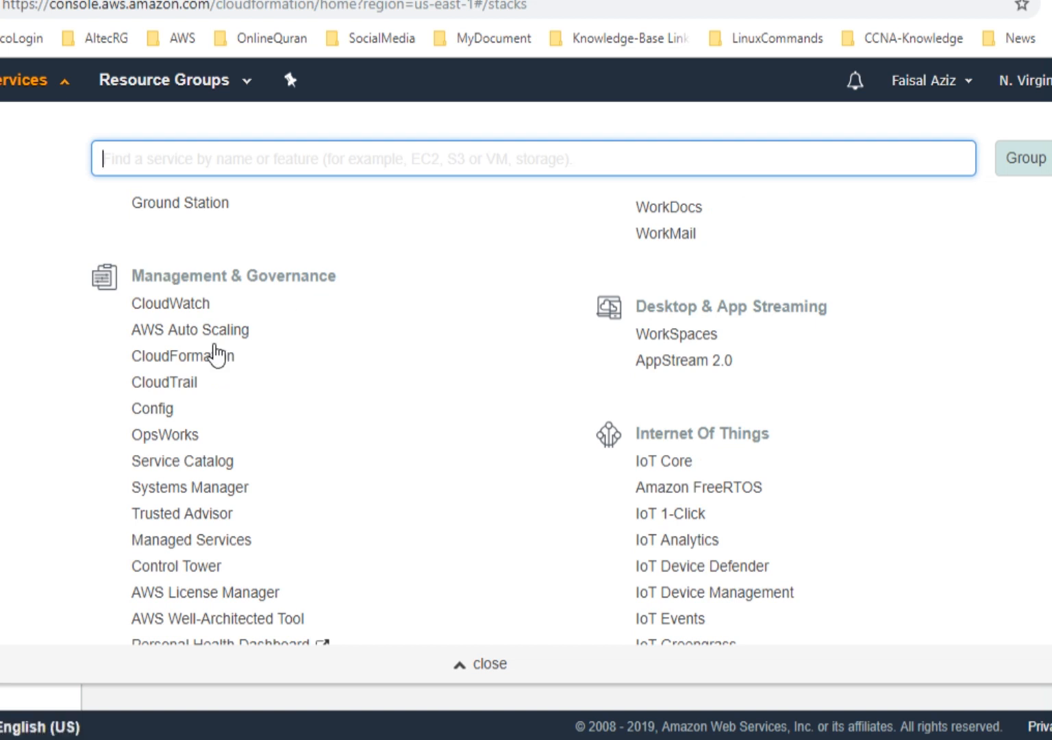
click(182, 363)
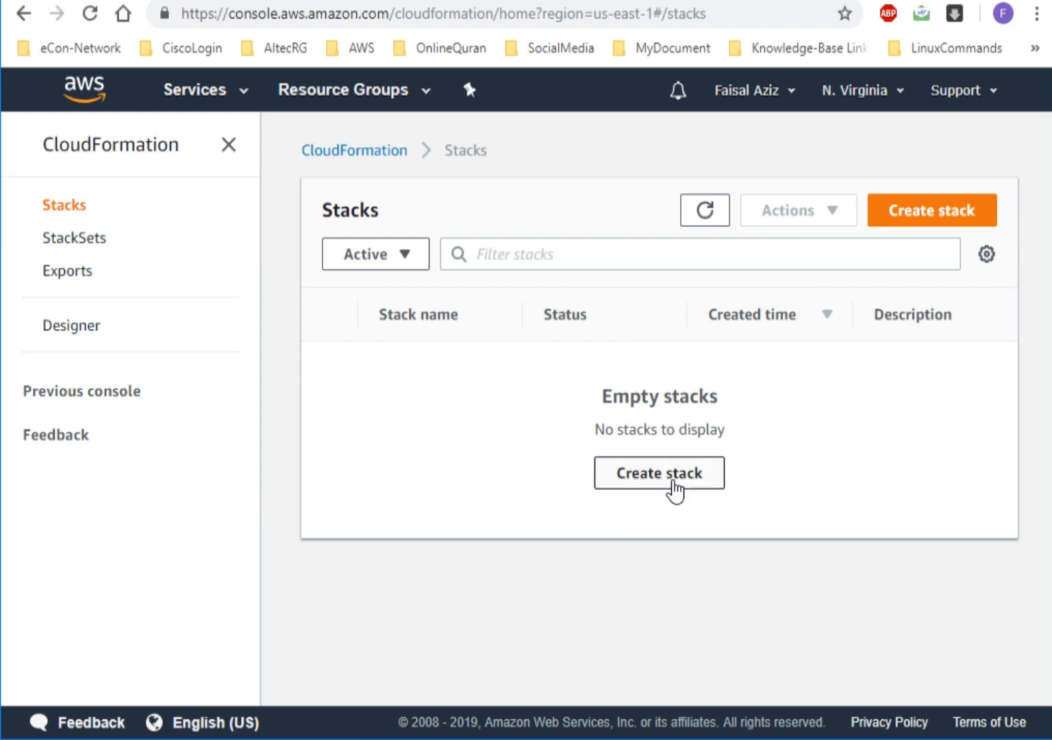
click(949, 227)
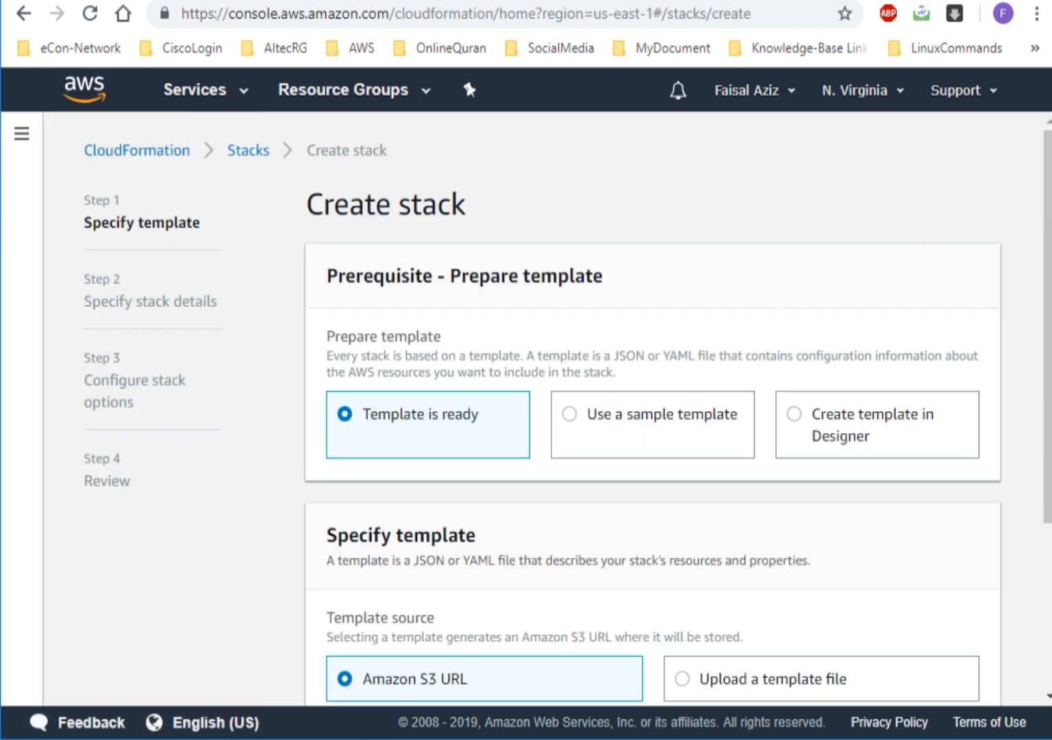
Browse the list of sample templates for the new stack and return to the Template is ready option.
scroll(1047, 264, down, 2)
scroll(1048, 263, down, 3)
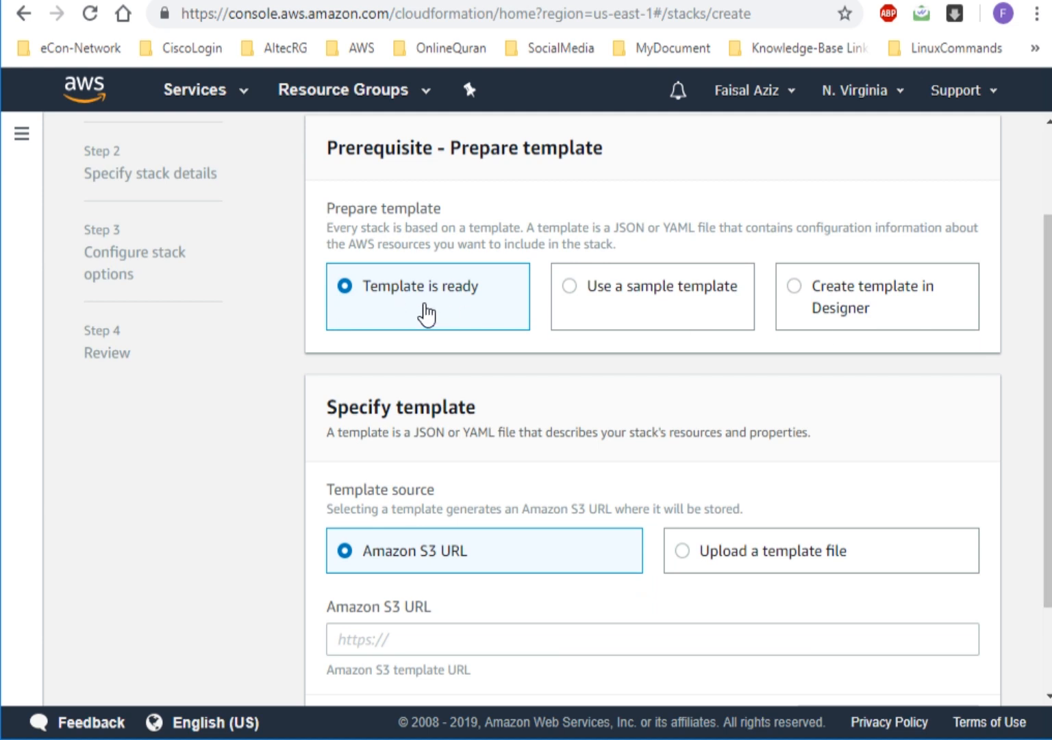
click(657, 292)
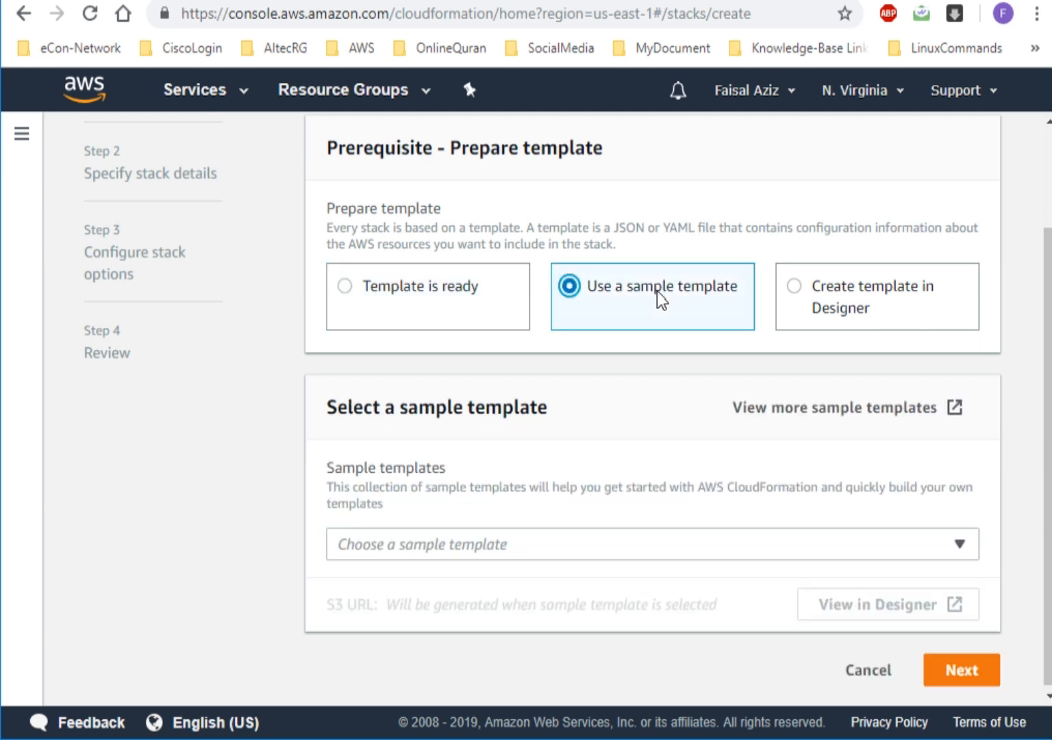
click(566, 552)
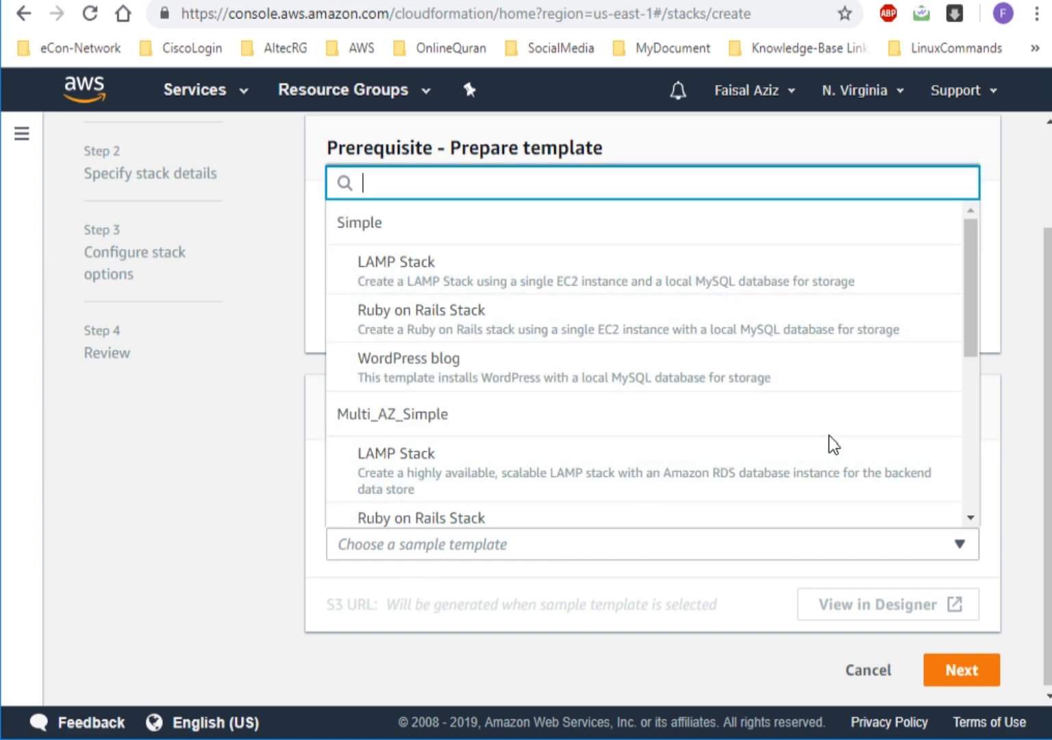
click(972, 374)
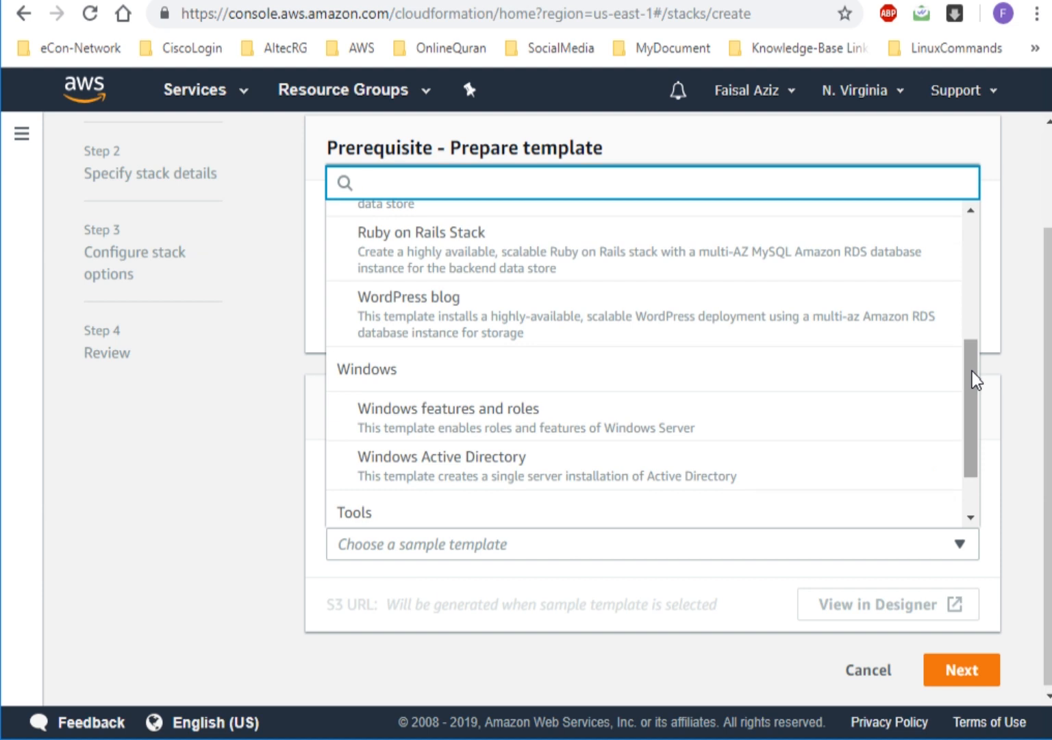
click(602, 599)
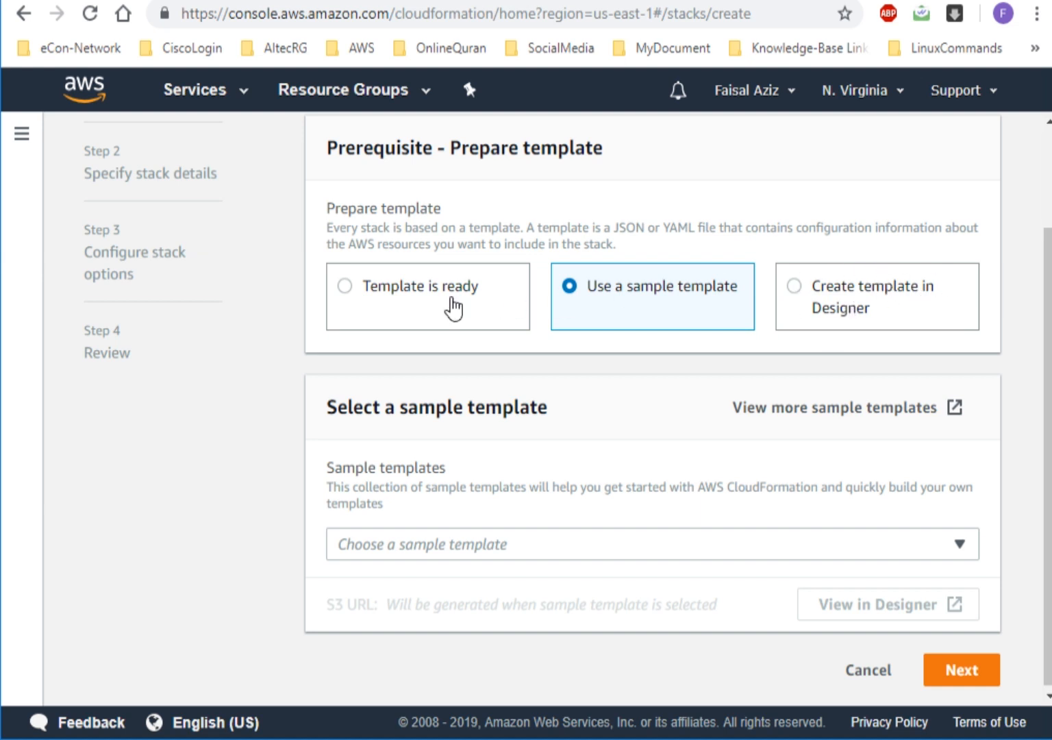
click(381, 307)
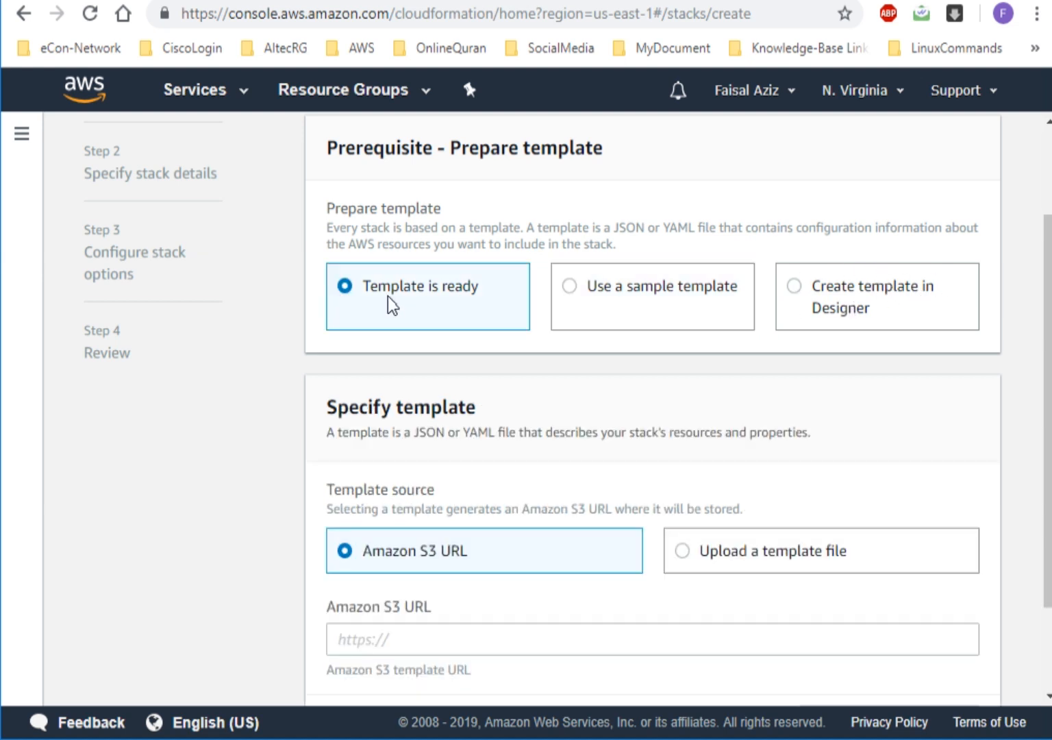
Set the template source to an uploaded template file and upload Simple_CF_Code.txt from the AWS CSA folder.
scroll(1049, 423, down, 2)
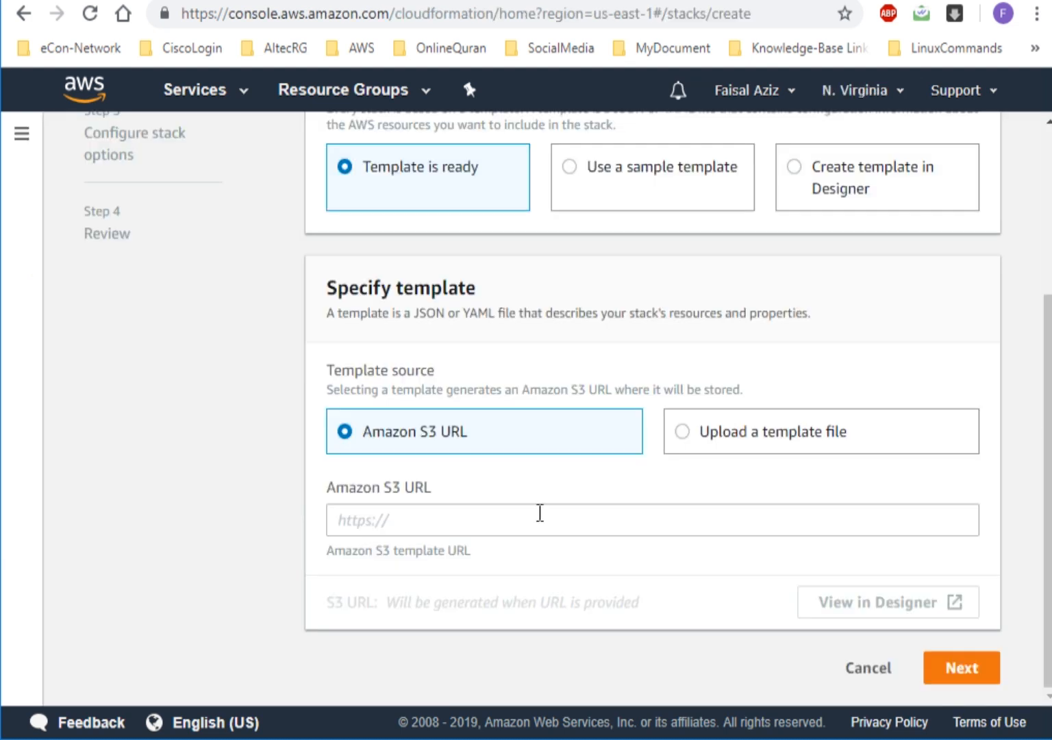
click(522, 519)
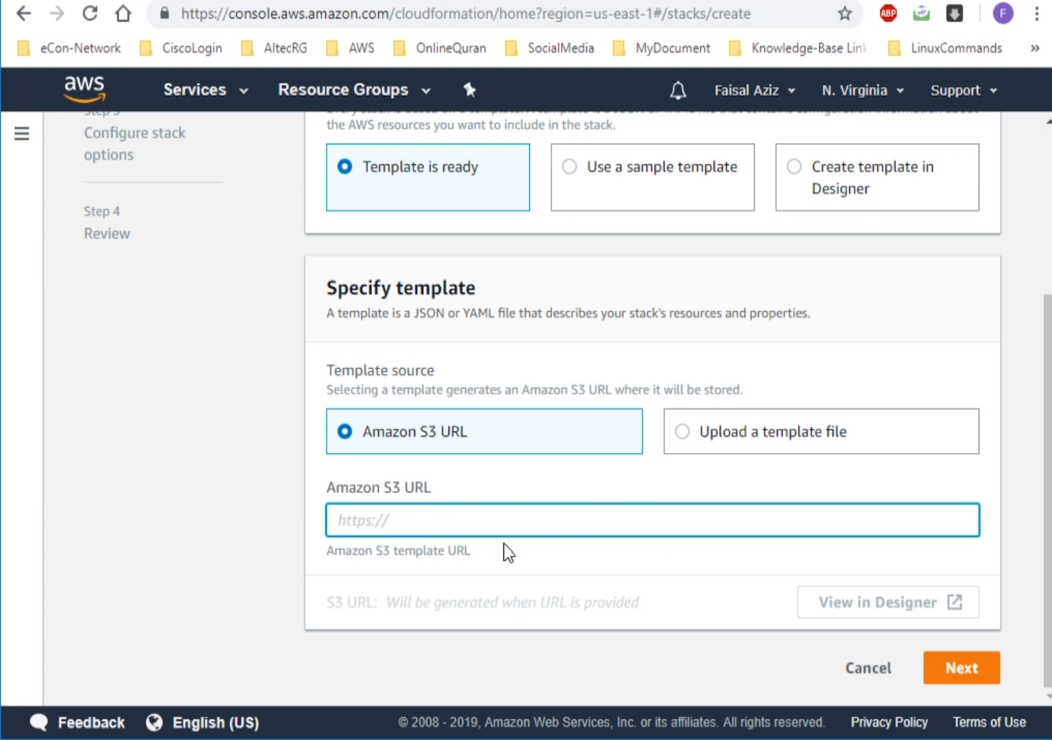
click(695, 429)
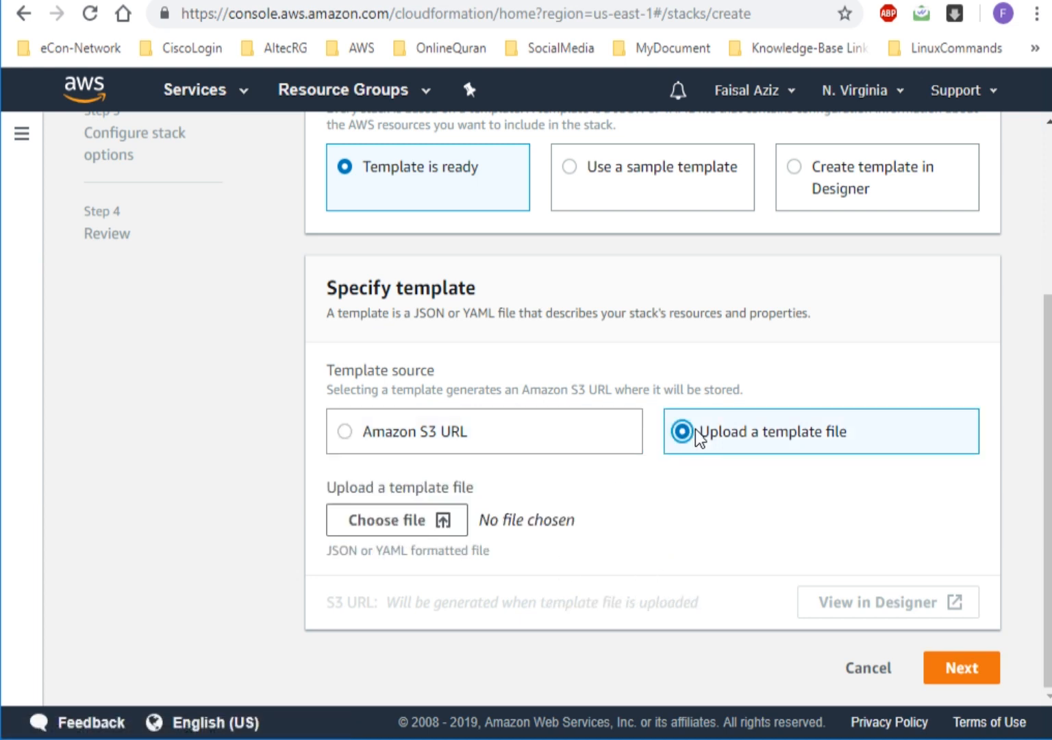
click(405, 525)
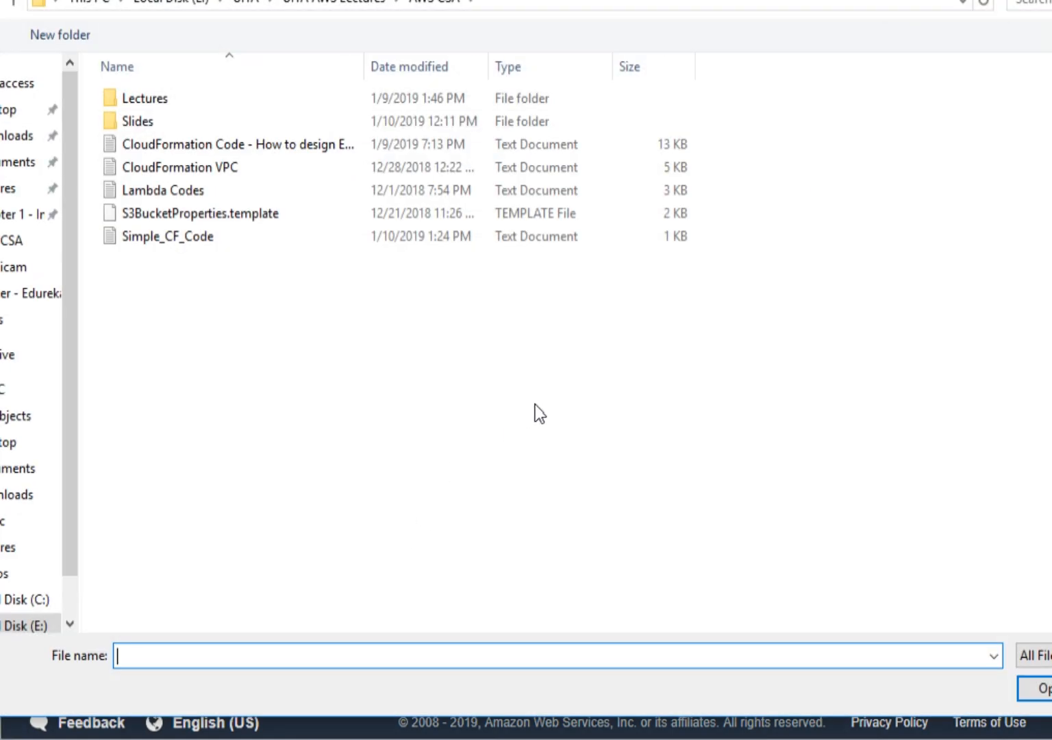
click(143, 231)
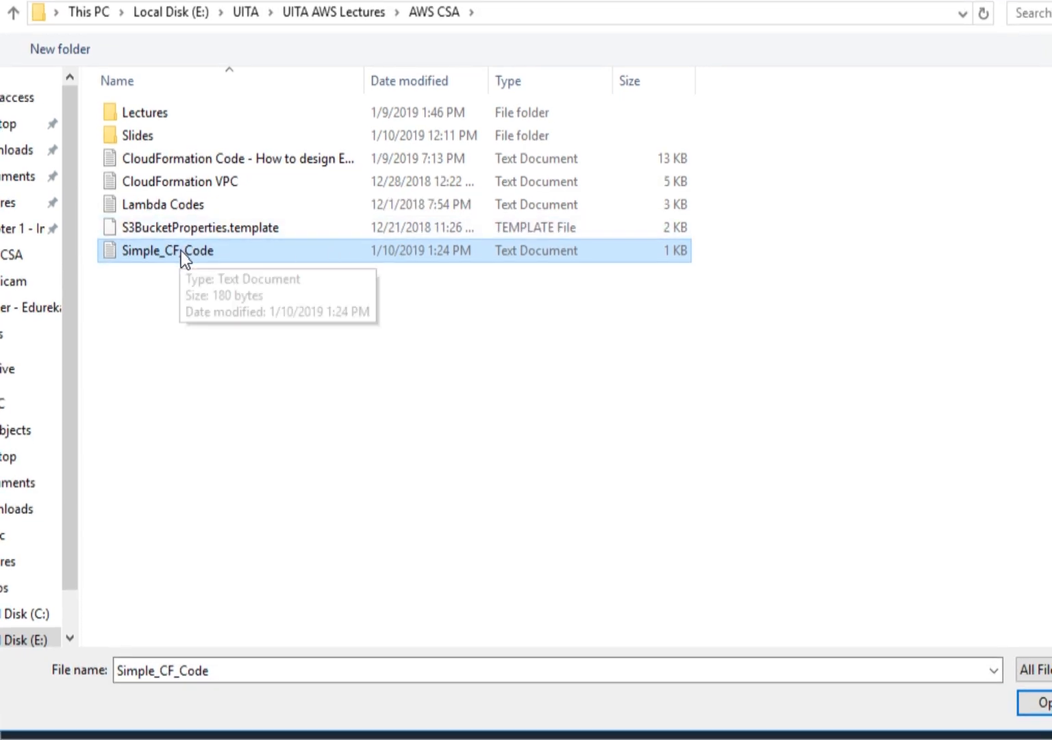
click(1038, 703)
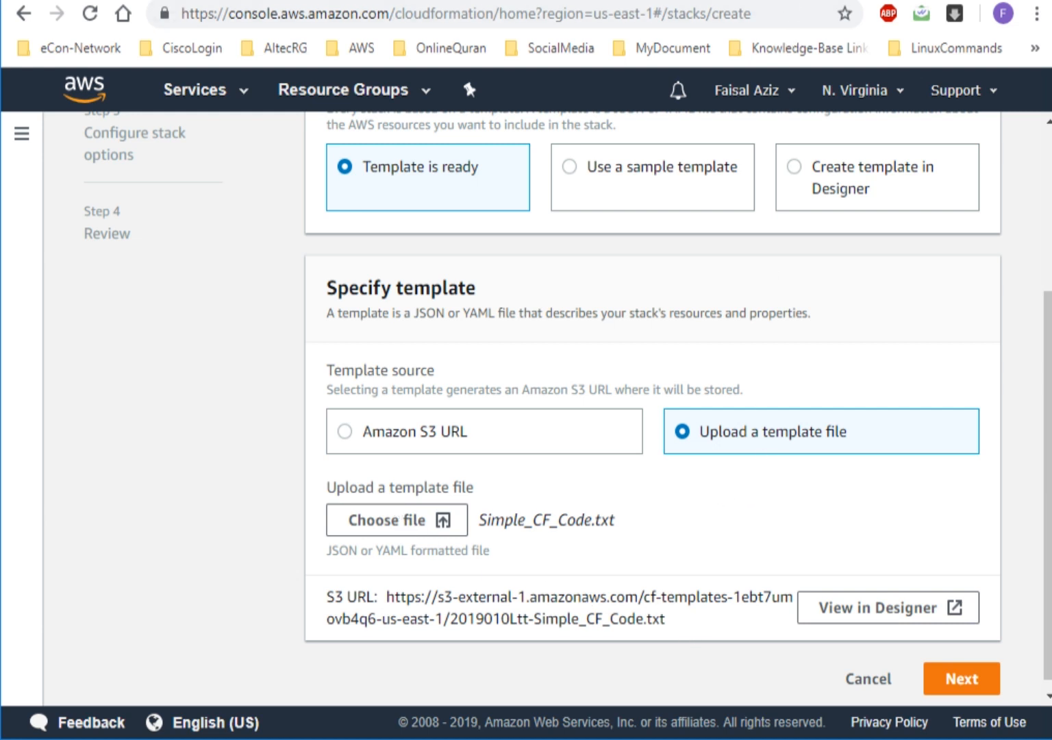
In the S3 console, refresh the buckets, open the uploaded Simple_CF_Code.txt object in the cf-templates bucket and highlight its Object URL.
click(678, 2)
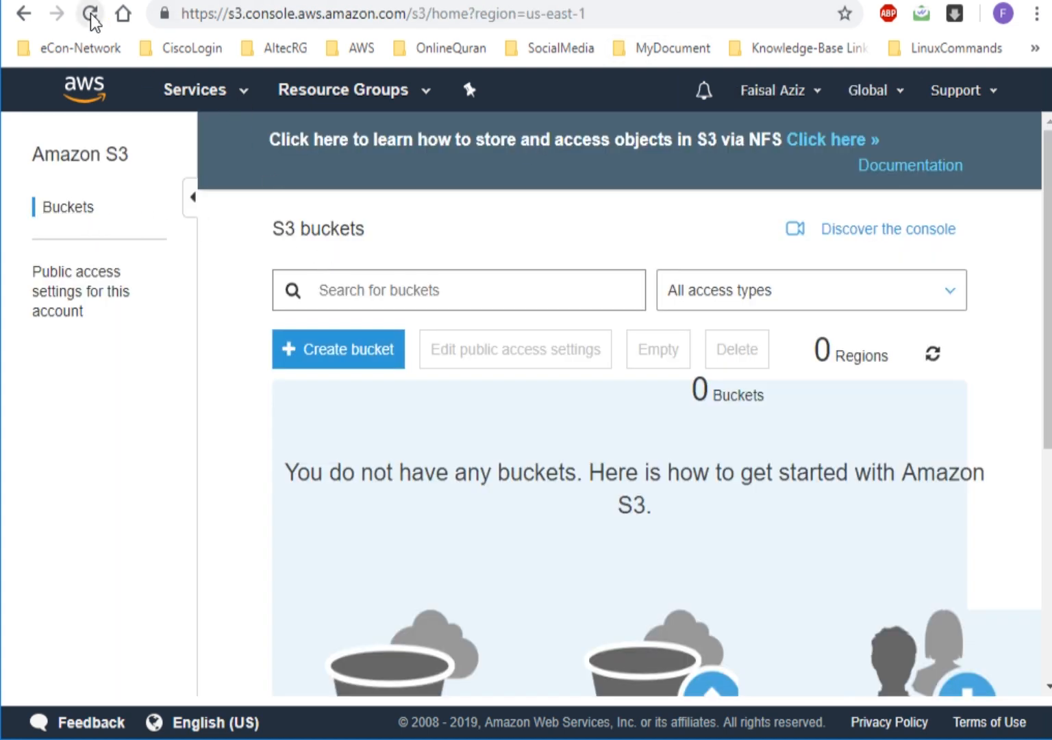
click(935, 355)
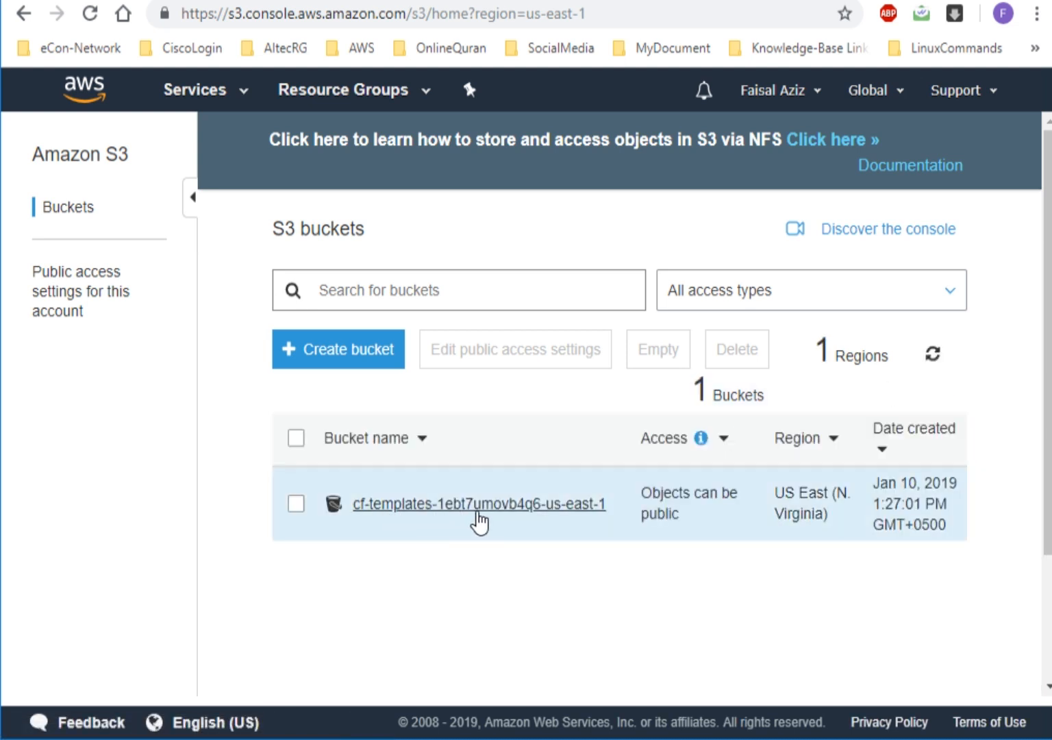
click(515, 523)
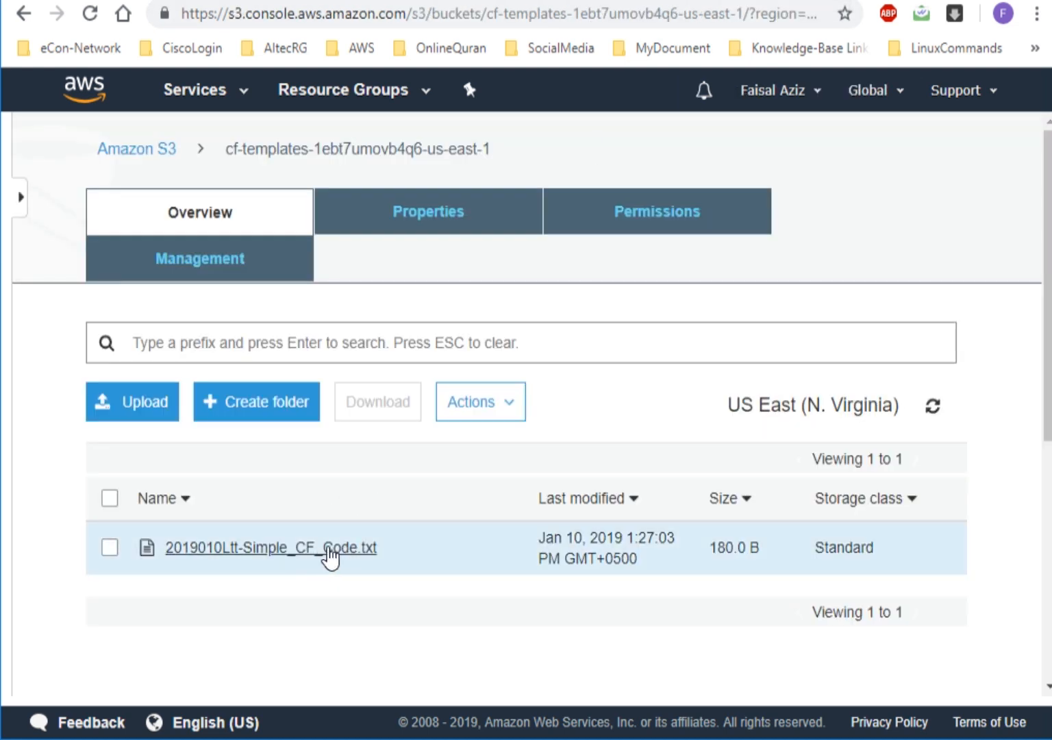
click(330, 551)
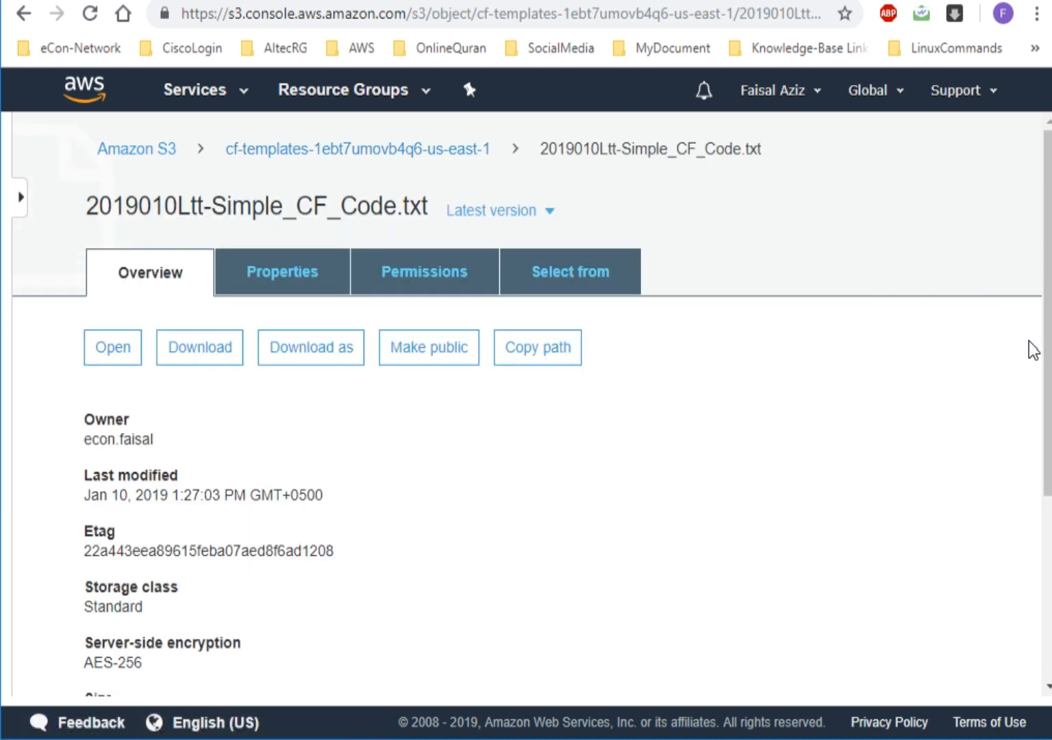
drag(1049, 356, 1049, 537)
drag(729, 539, 85, 556)
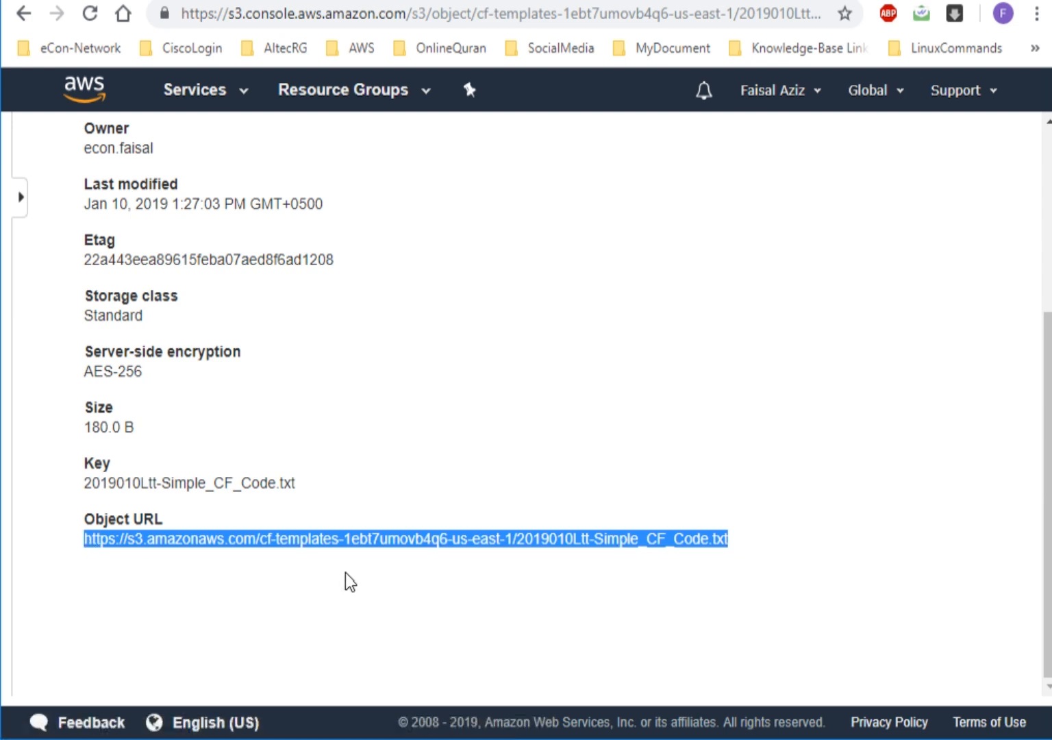
Back in CloudFormation, try ami-0871ae9e379c8be5b as the Amazon S3 URL, clear it and return to the uploaded template file.
key(ctrl+Tab)
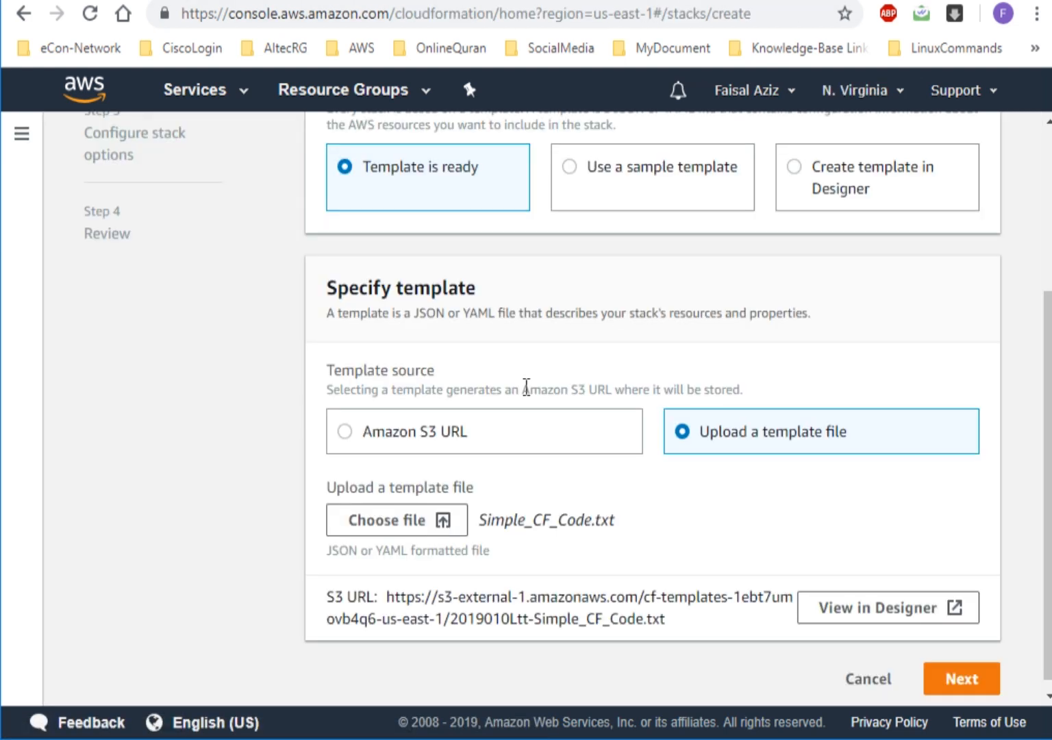
click(480, 440)
click(473, 520)
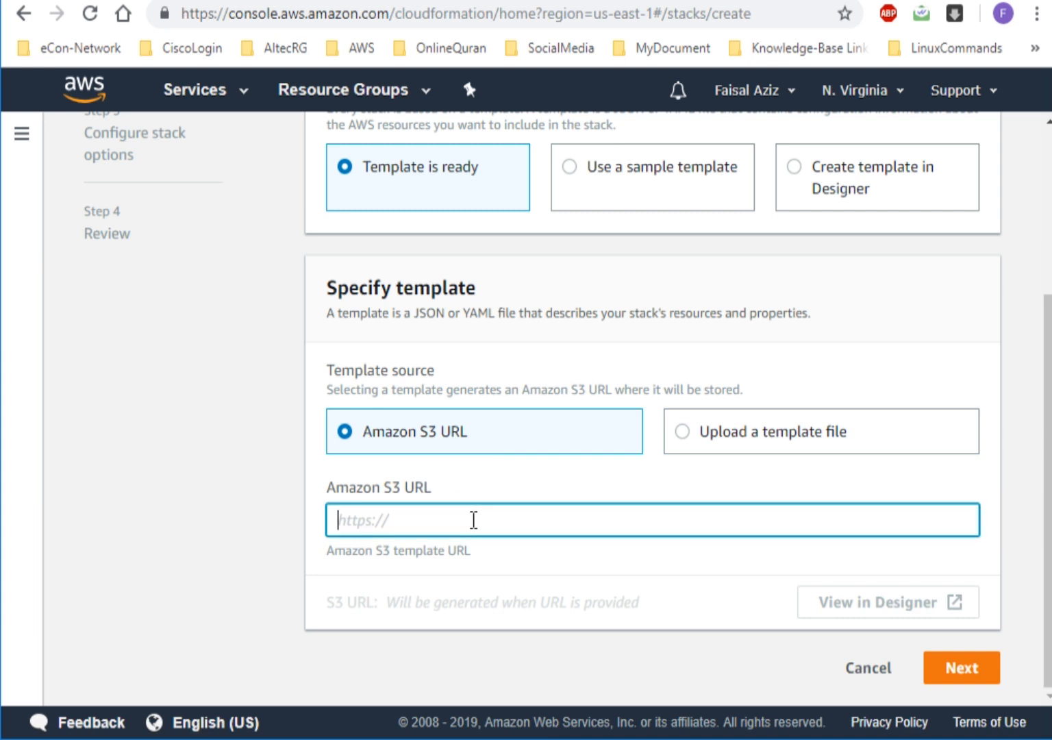
text(ami-0871ae9e379c8be5b)
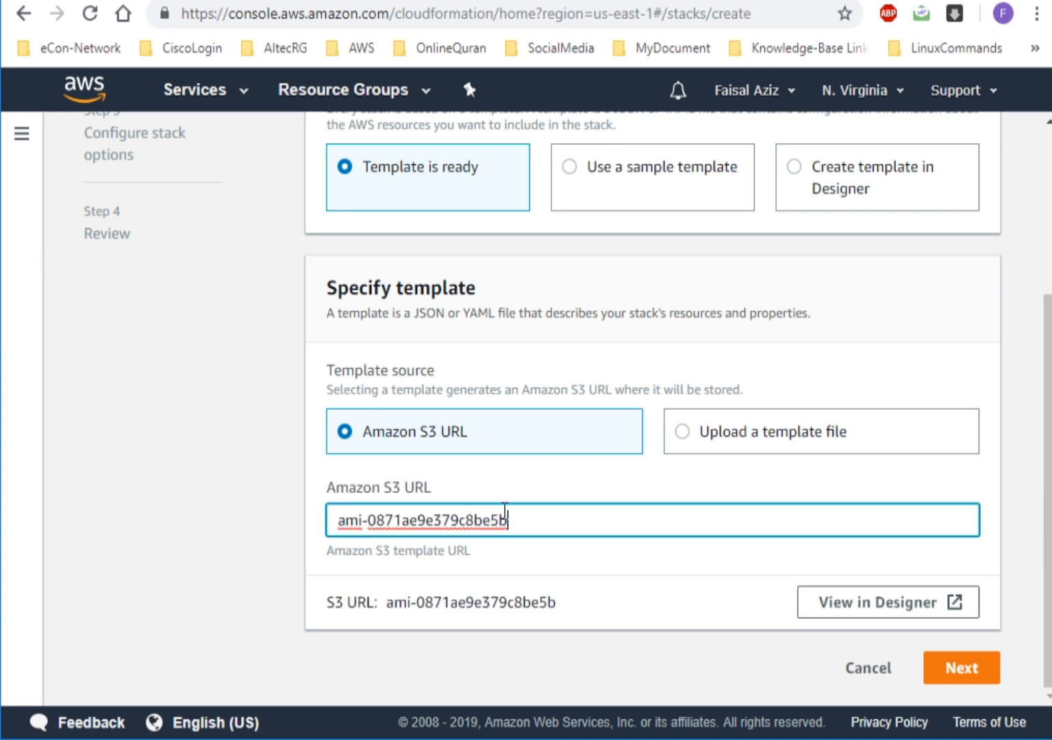
key(BackSpace)
key(BackSpace)
key(BackSpace)
key(BackSpace)
key(BackSpace)
key(BackSpace)
key(BackSpace)
key(BackSpace)
key(BackSpace)
key(BackSpace)
key(BackSpace)
key(BackSpace)
key(BackSpace)
key(BackSpace)
key(BackSpace)
key(BackSpace)
key(BackSpace)
key(BackSpace)
key(BackSpace)
key(BackSpace)
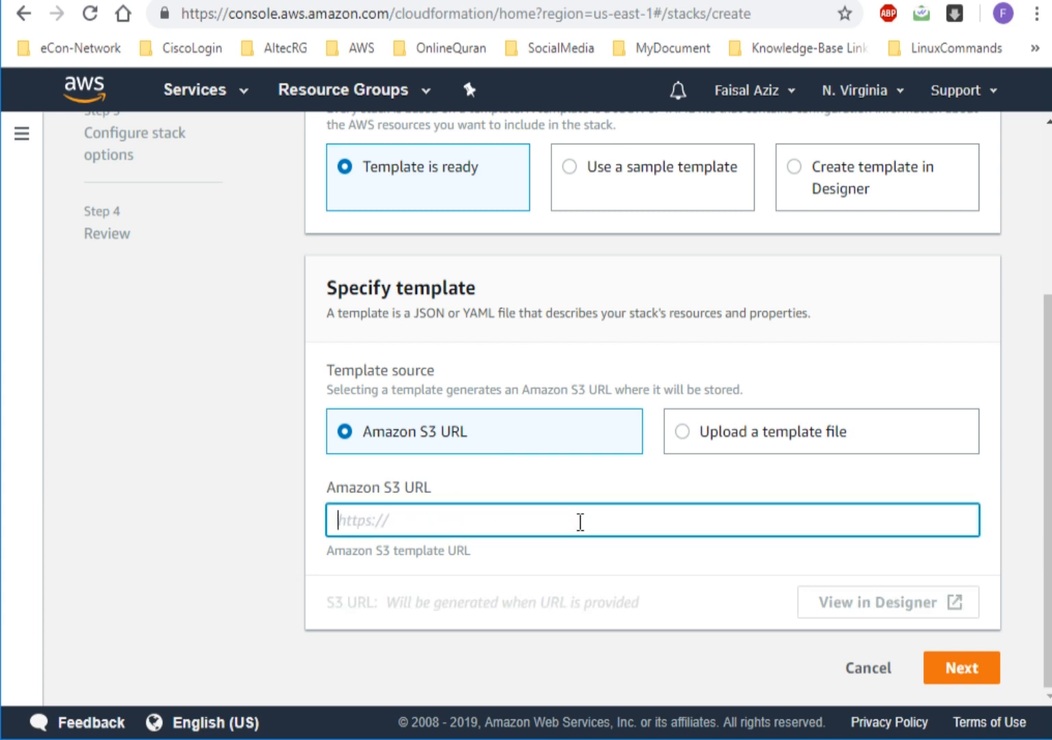
click(725, 418)
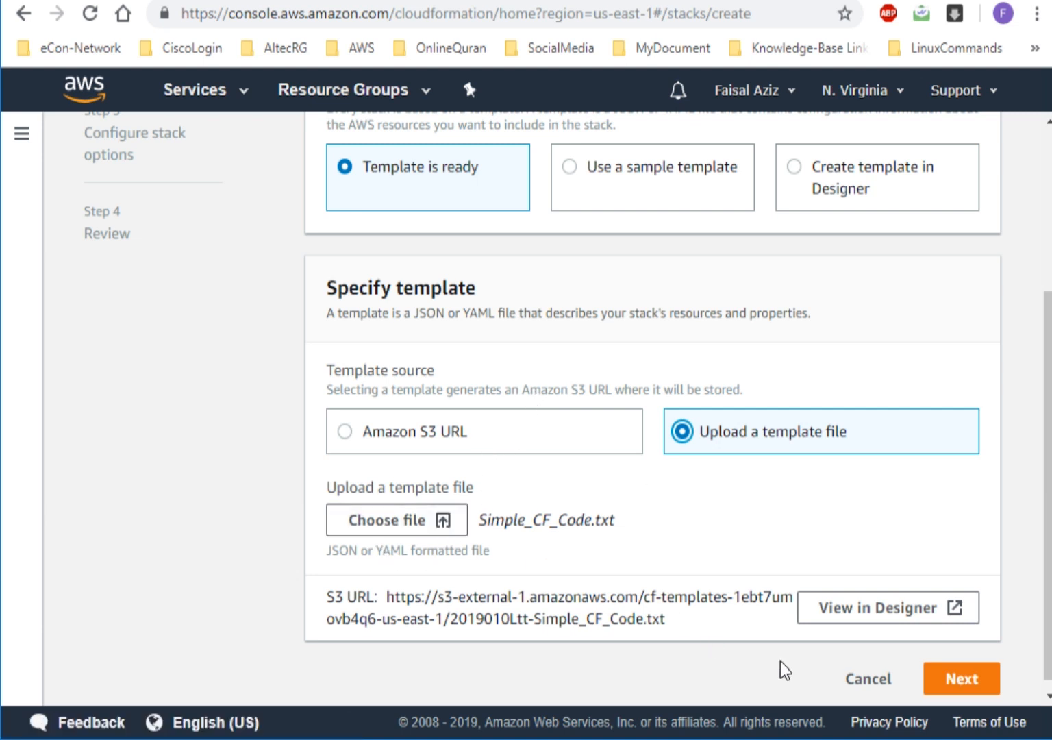
Proceed with the uploaded template, name the stack mystack1 and continue to the stack options.
click(957, 677)
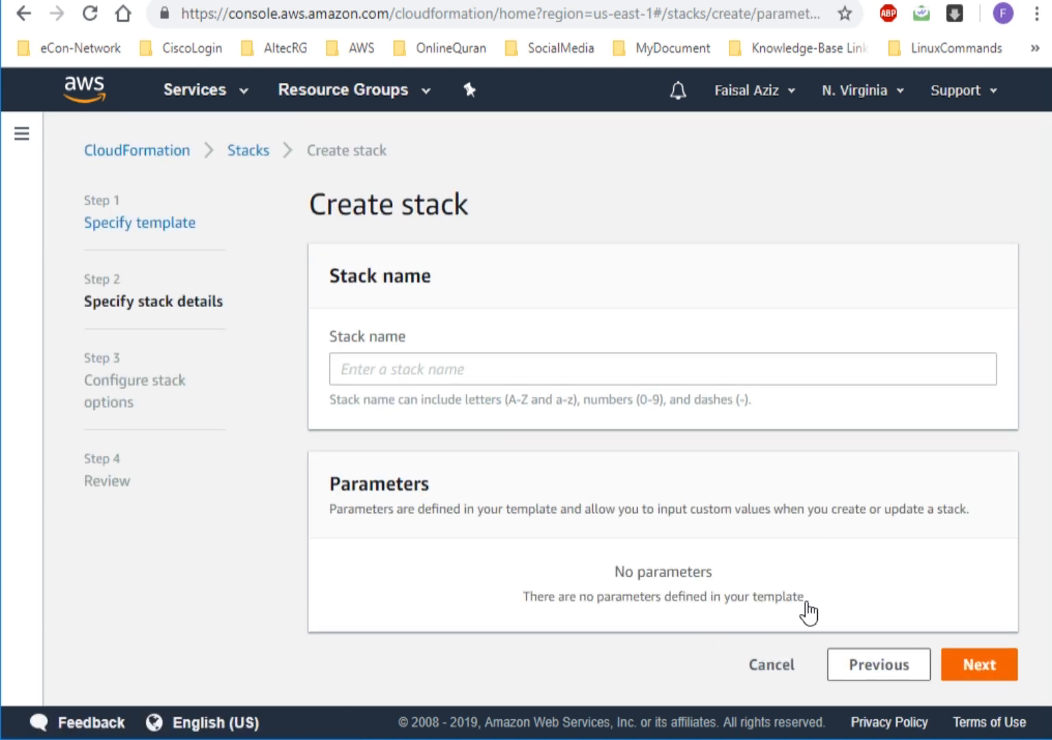
click(540, 373)
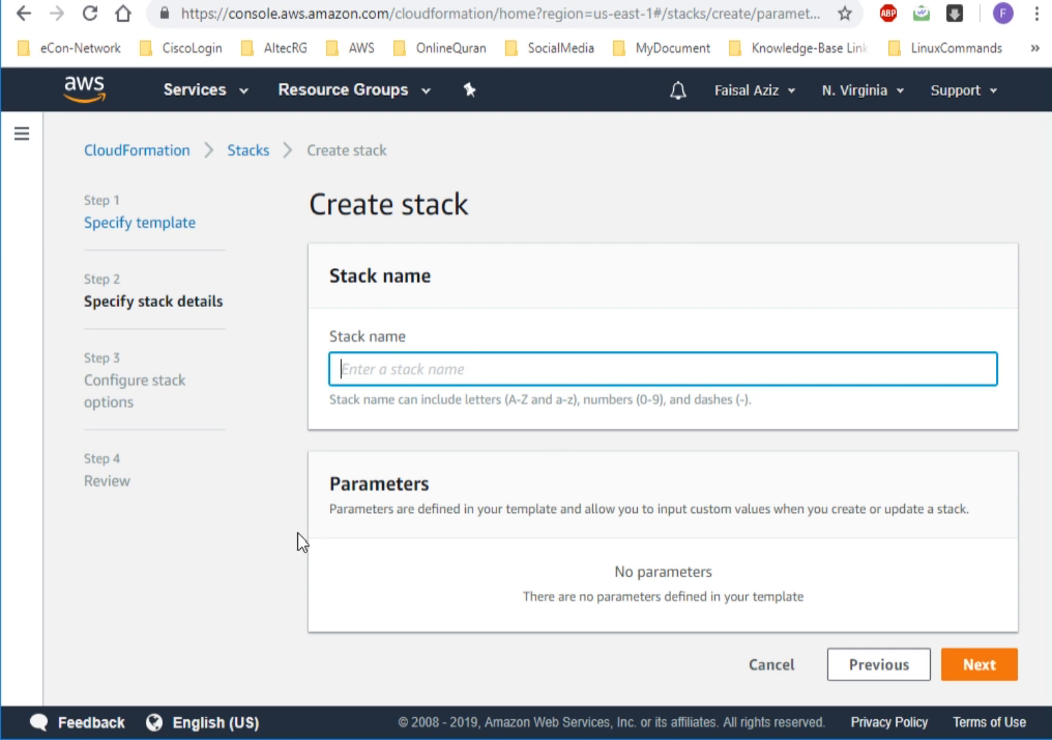
text(mystack1)
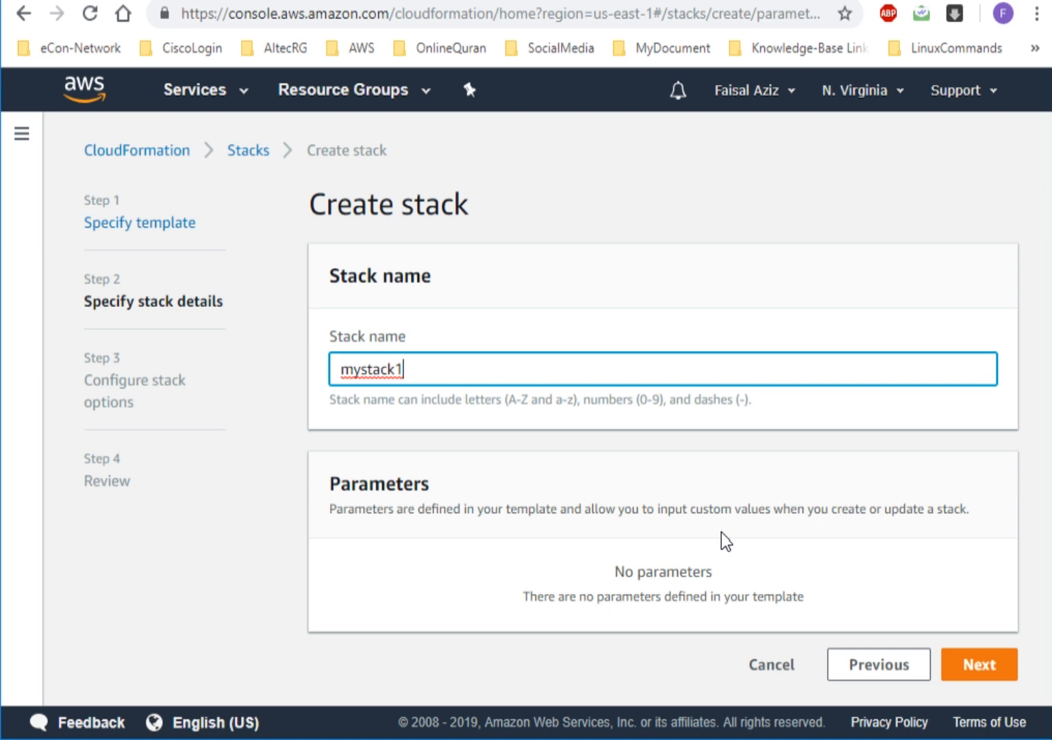
click(991, 668)
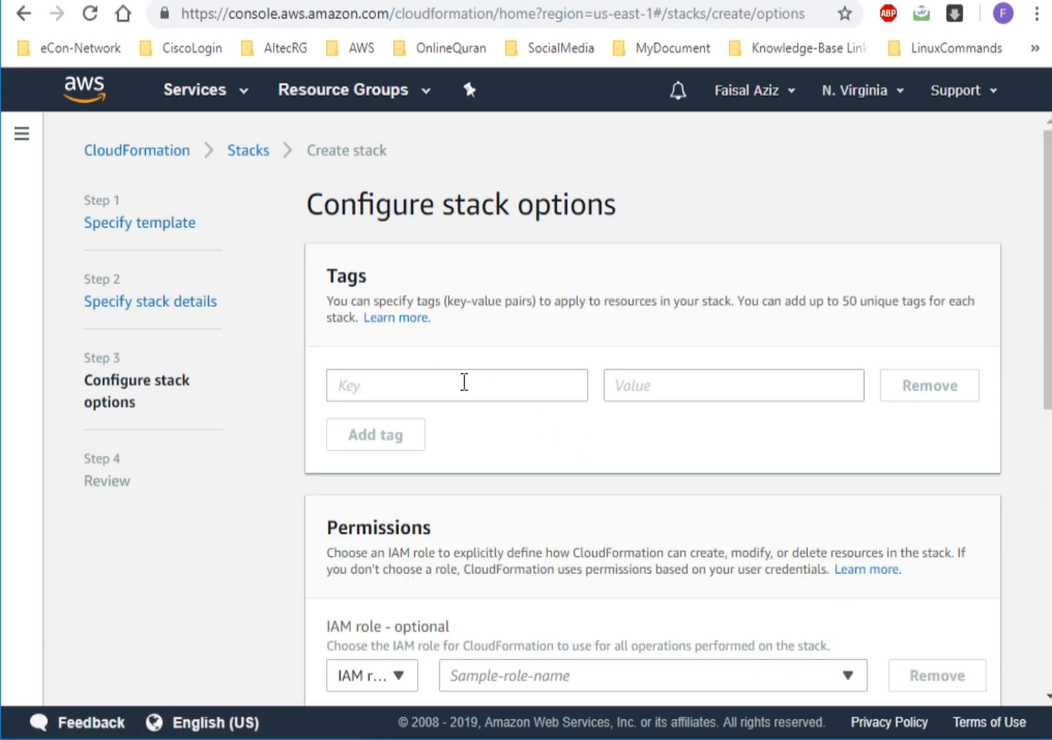
Add a stack tag with the key Name and the value MyFirstEC2Instance.
click(464, 381)
text(N)
key(Down)
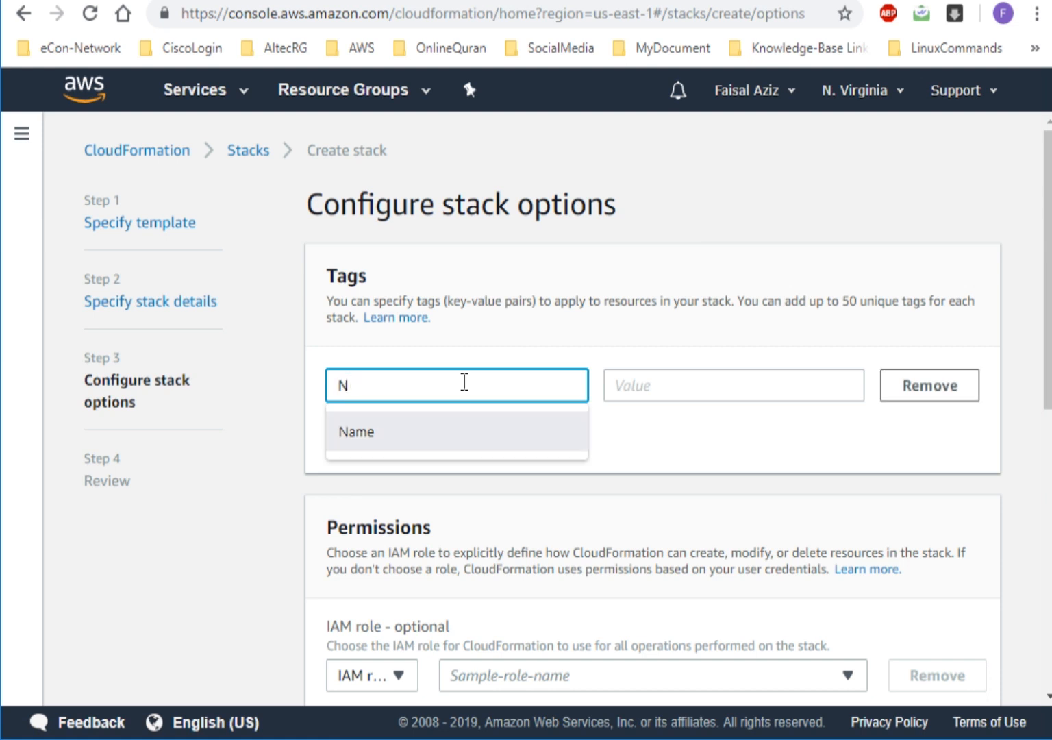
key(Tab)
text(MyFirse)
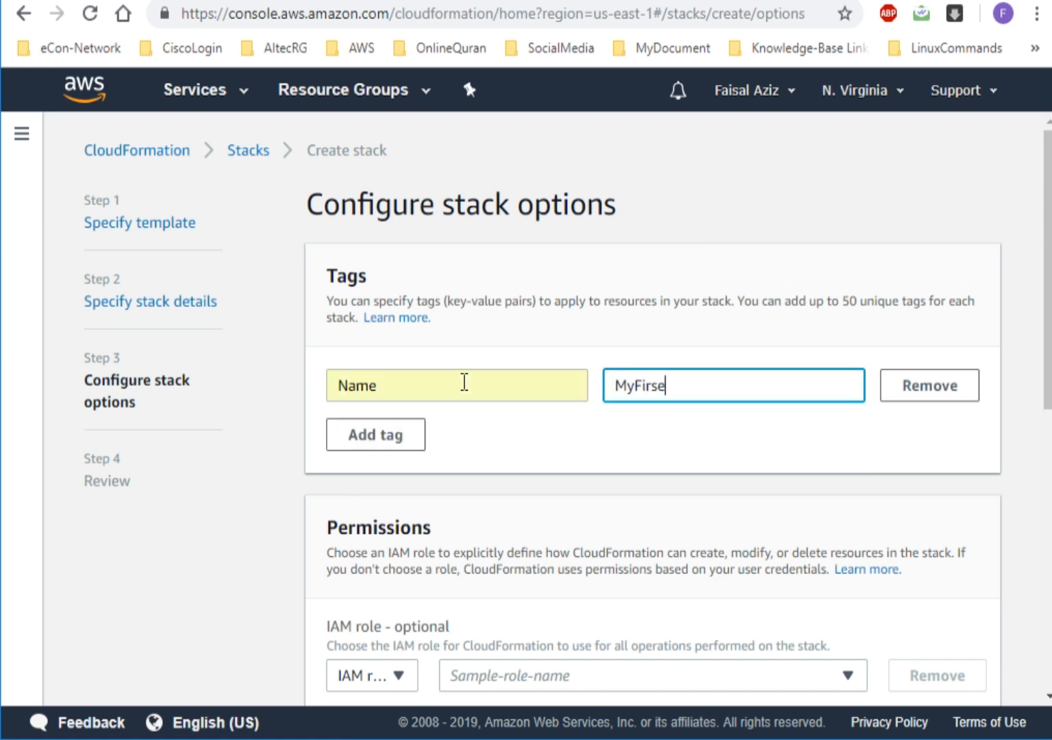
key(BackSpace)
text(tEC)
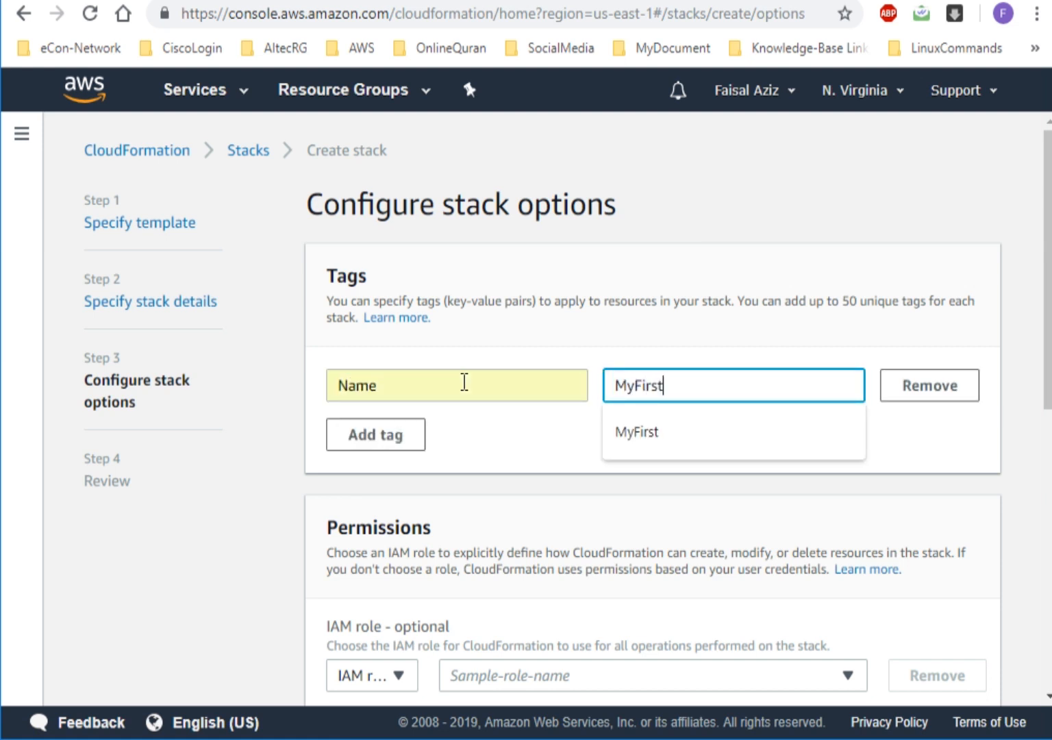
text(2Instance)
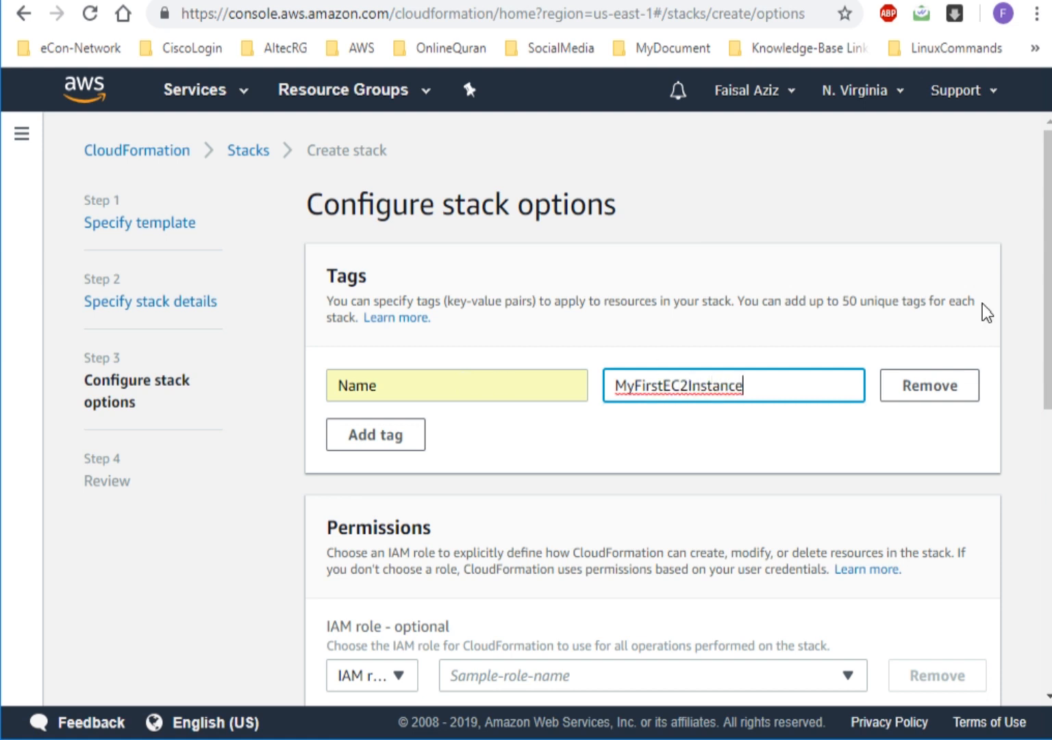
Examine the monitoring time and CloudWatch alarm settings in the advanced Rollback configuration, and collapse the section again.
drag(1047, 308, 1049, 558)
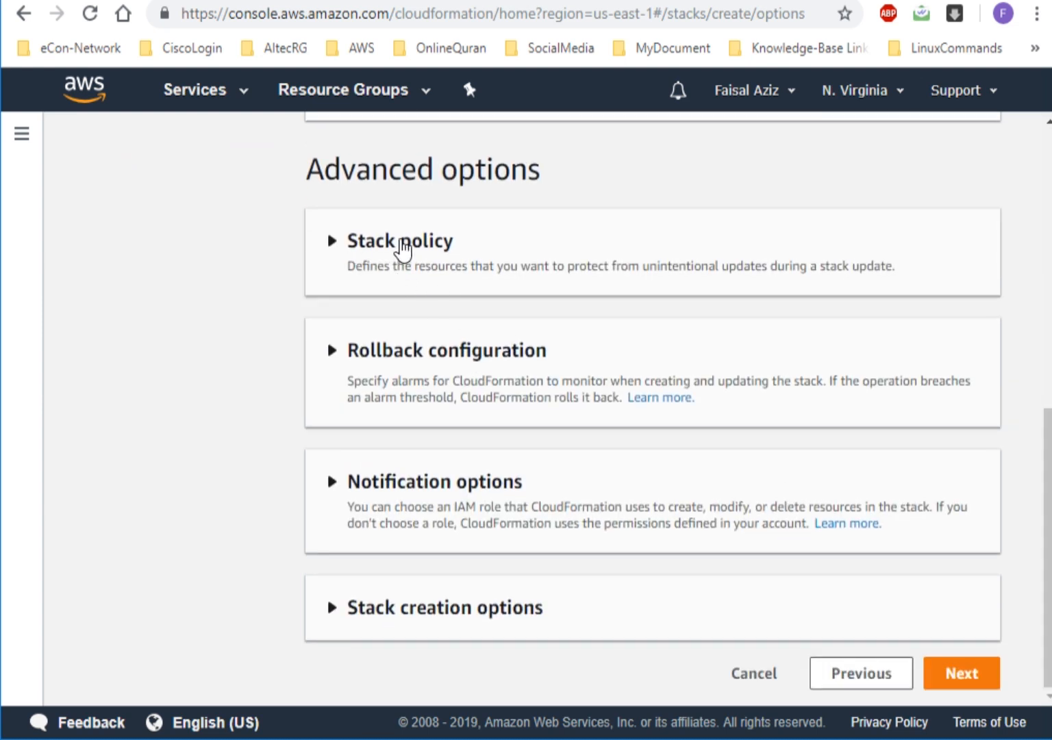
click(323, 358)
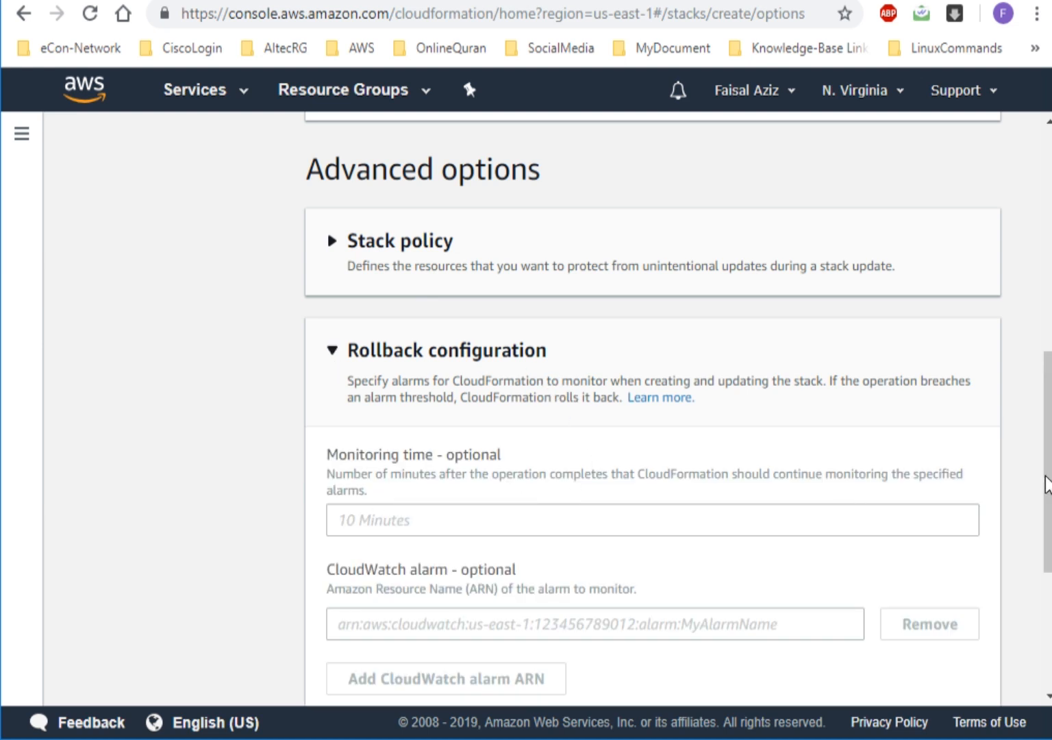
scroll(439, 284, down, 2)
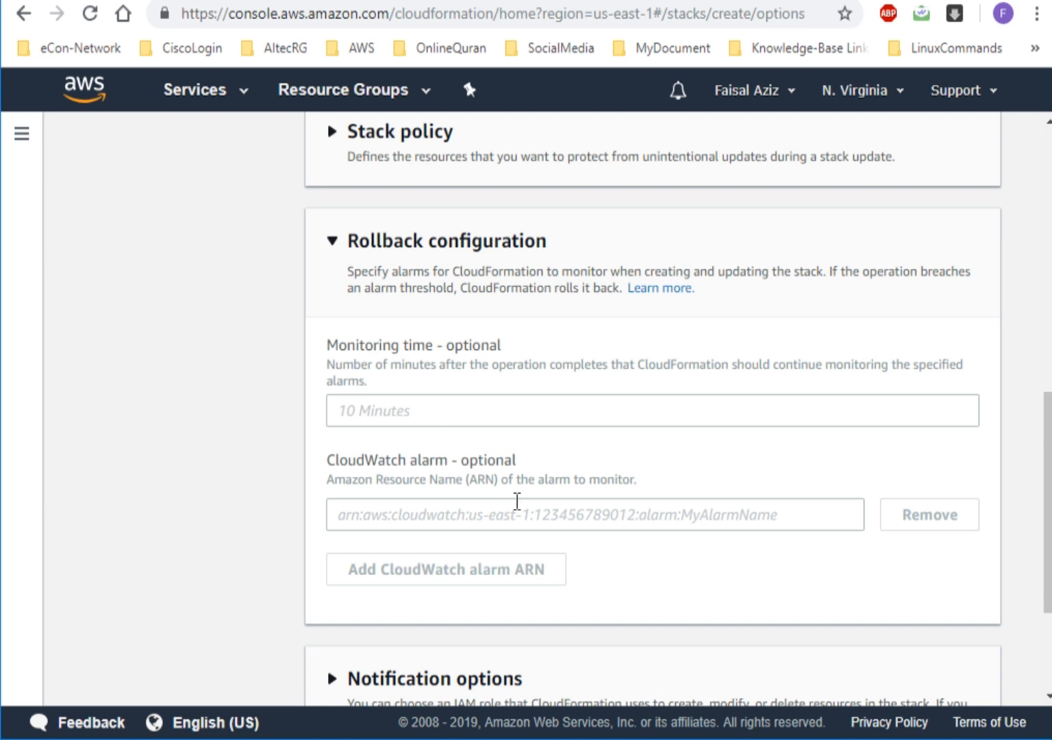
click(516, 513)
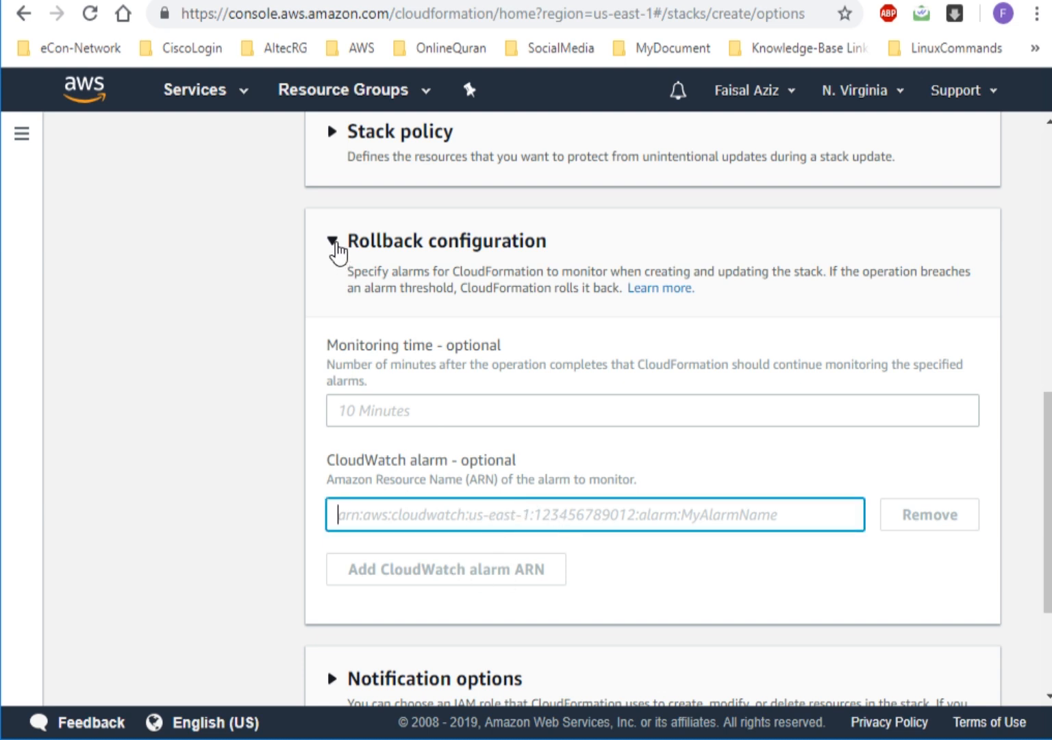
click(335, 241)
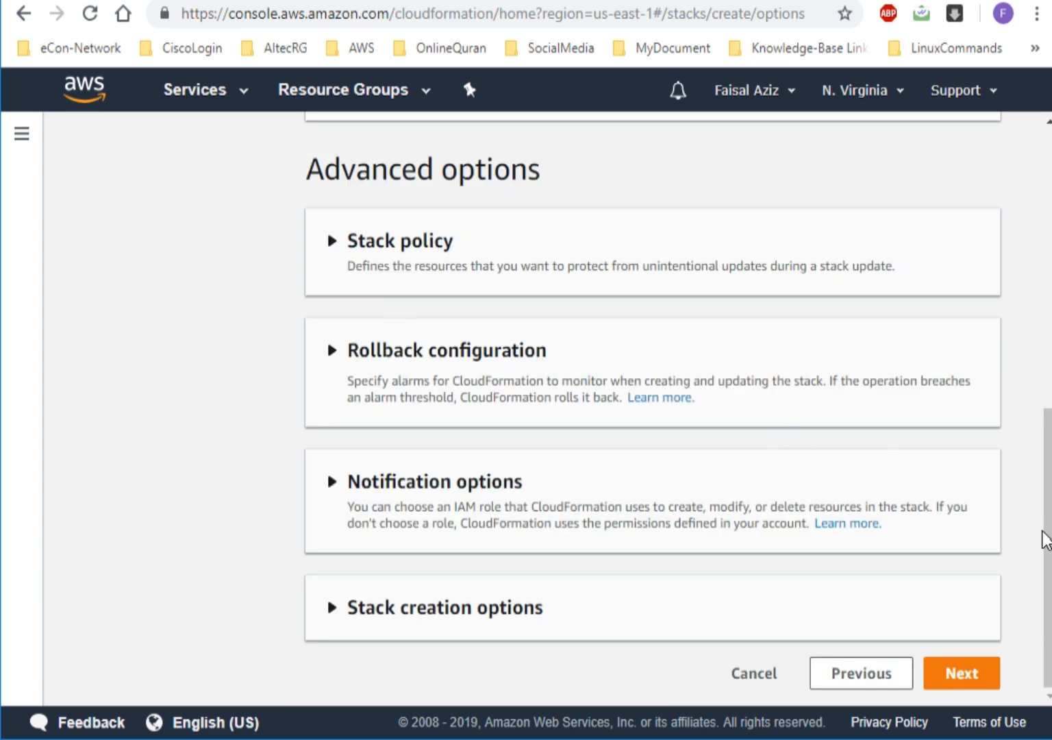
Look through the Notification options and Stack creation options, leave them at their defaults and continue to the stack review.
click(351, 481)
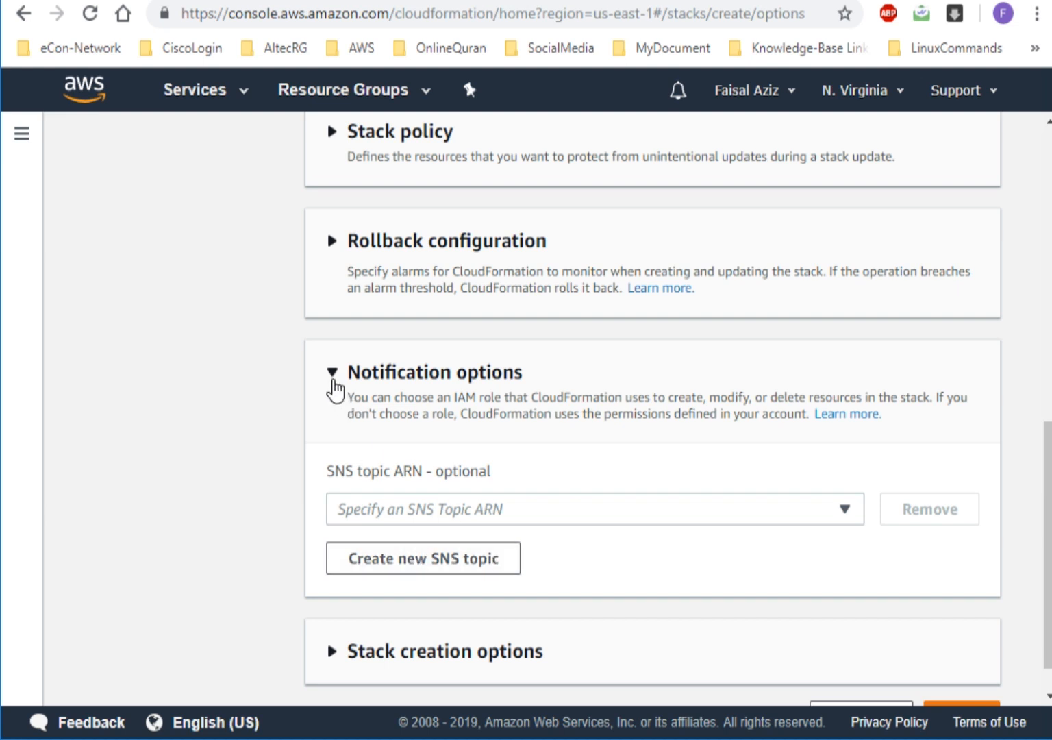
click(334, 381)
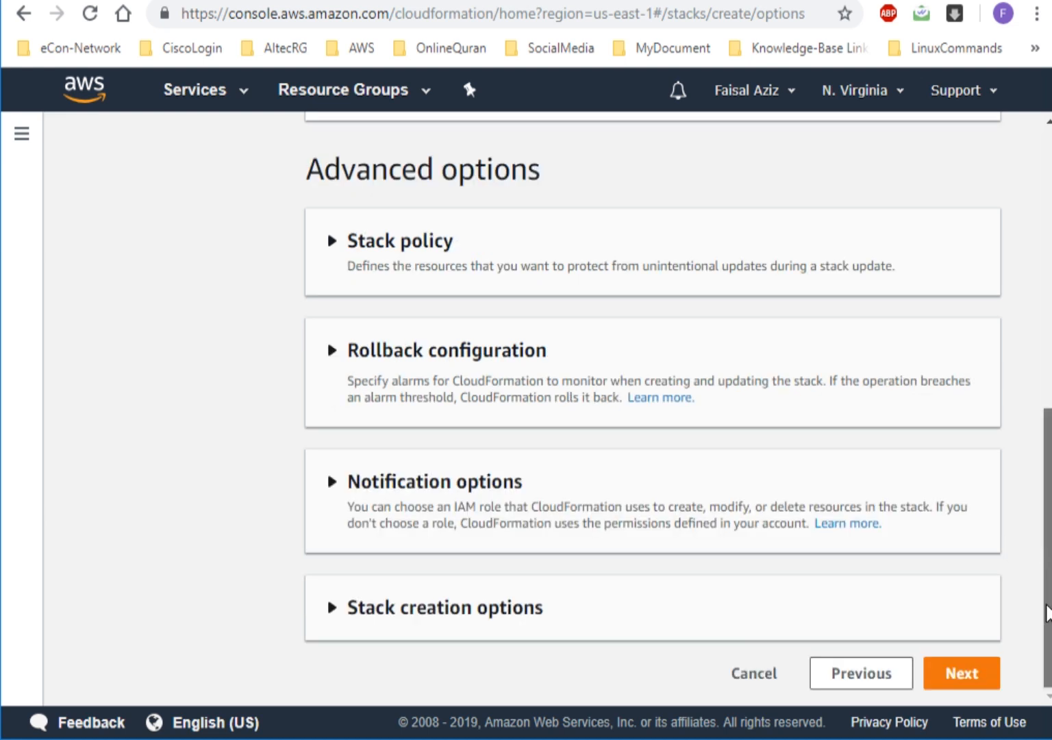
click(352, 607)
scroll(352, 608, down, 2)
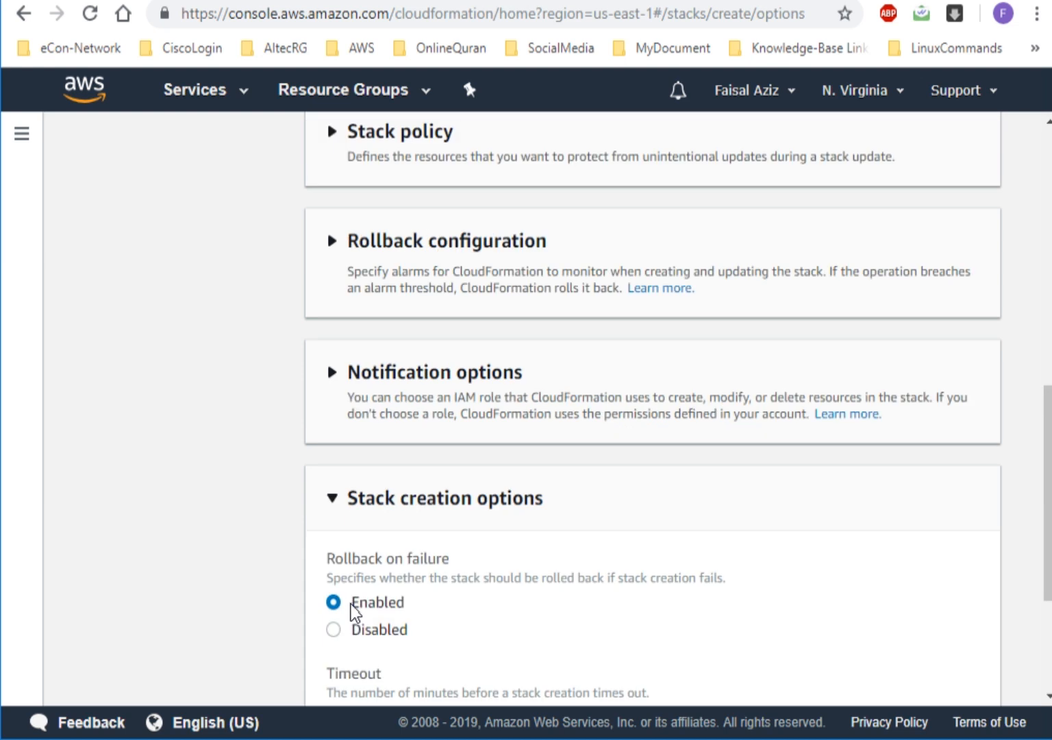
drag(1047, 494, 861, 434)
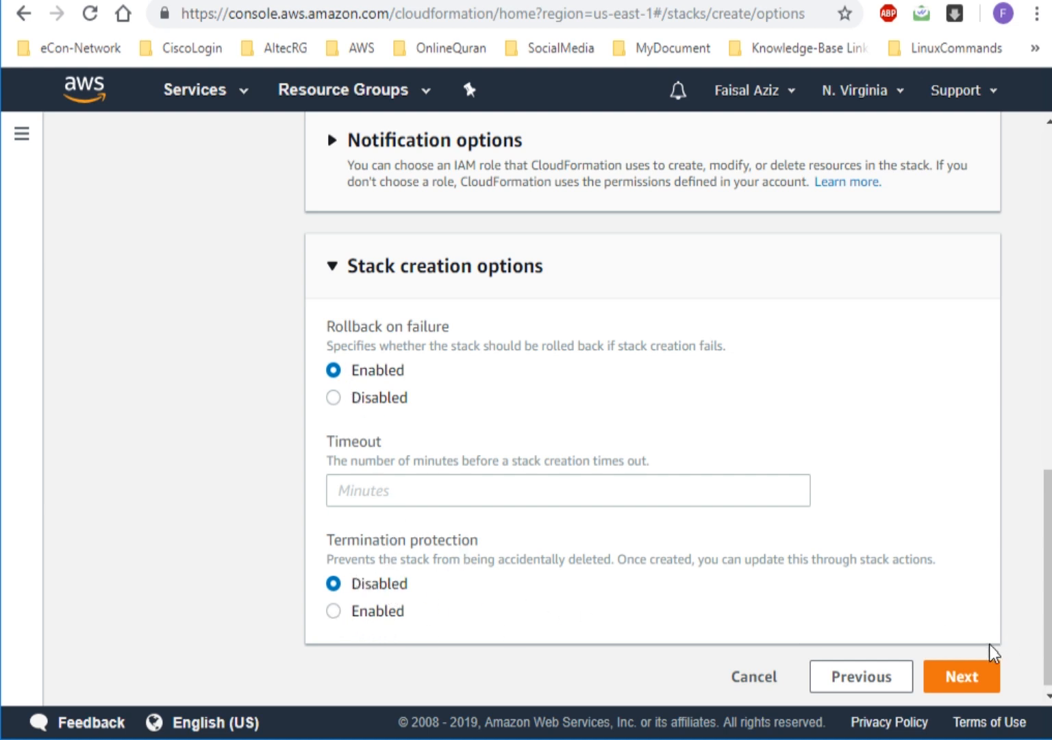
click(952, 676)
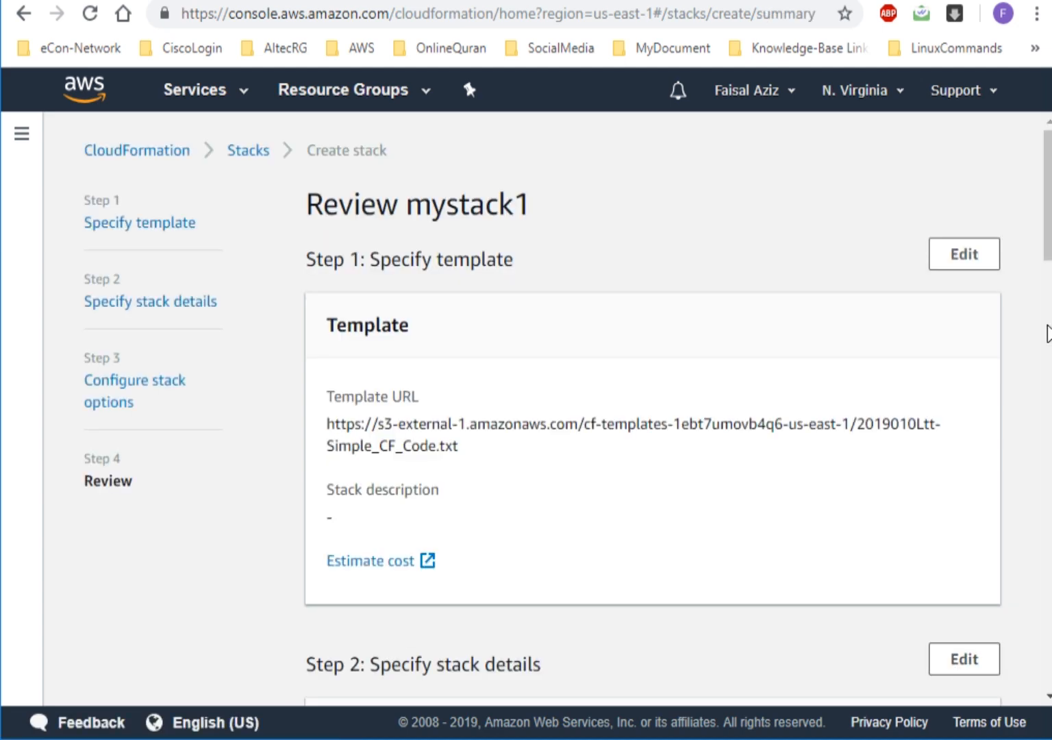
Review the mystack1 summary from the template URL through the parameters, tags and permissions down to the stack creation options.
drag(1048, 334, 1048, 233)
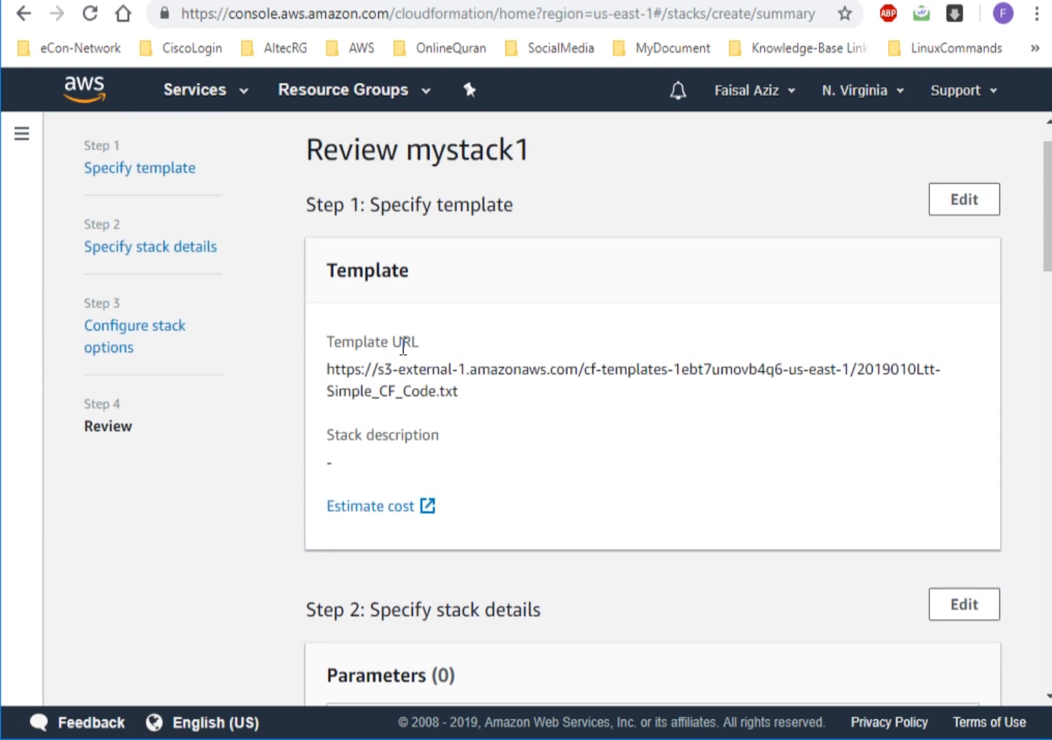
double_click(383, 370)
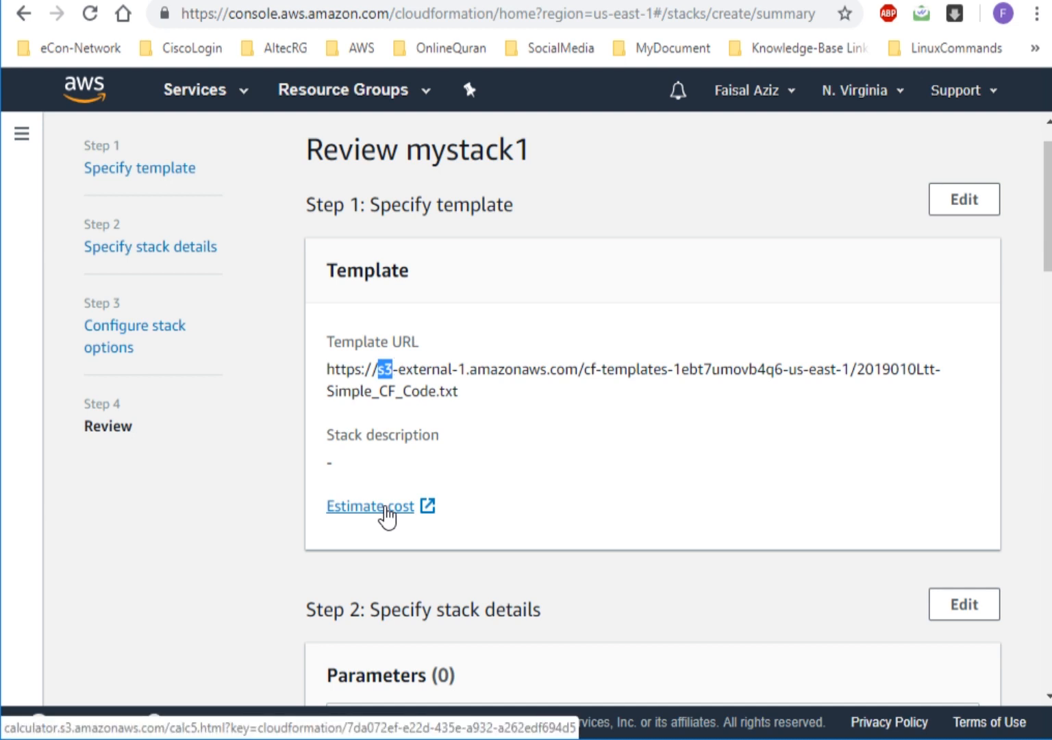
drag(492, 396, 346, 372)
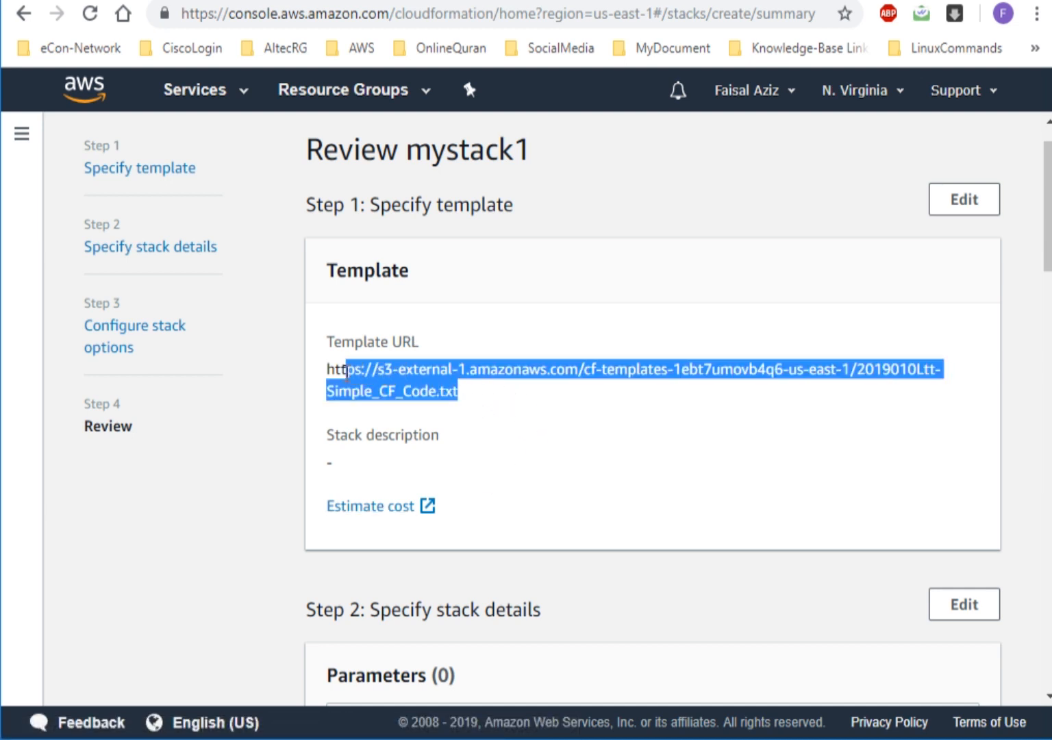
click(380, 371)
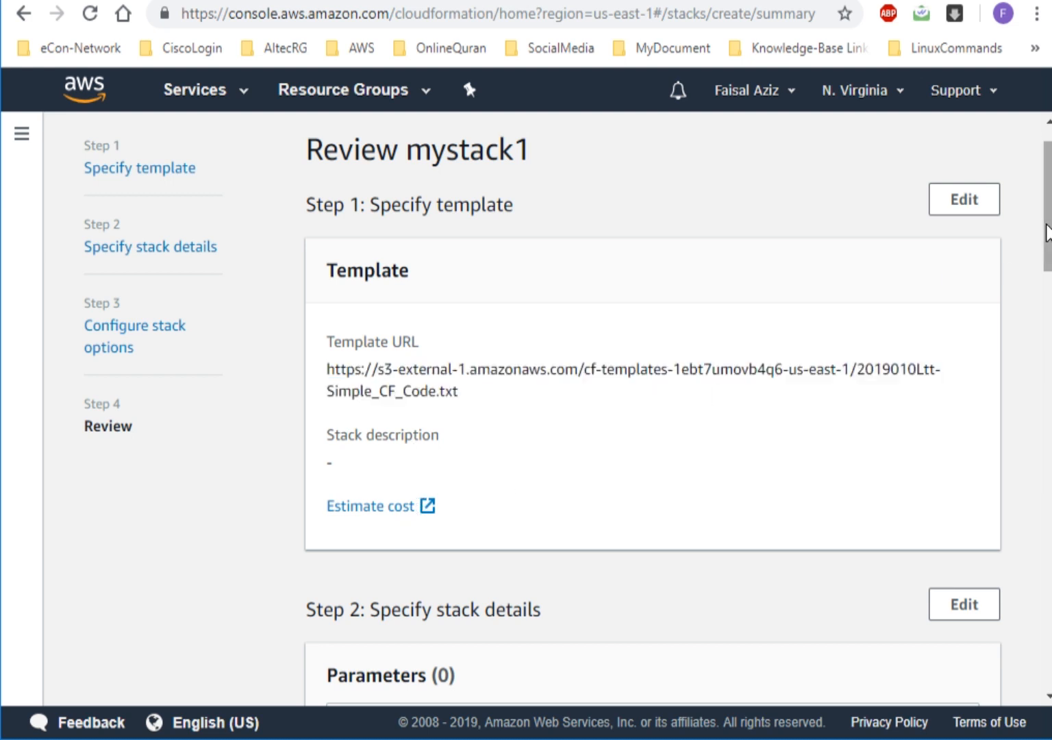
drag(1048, 233, 1049, 271)
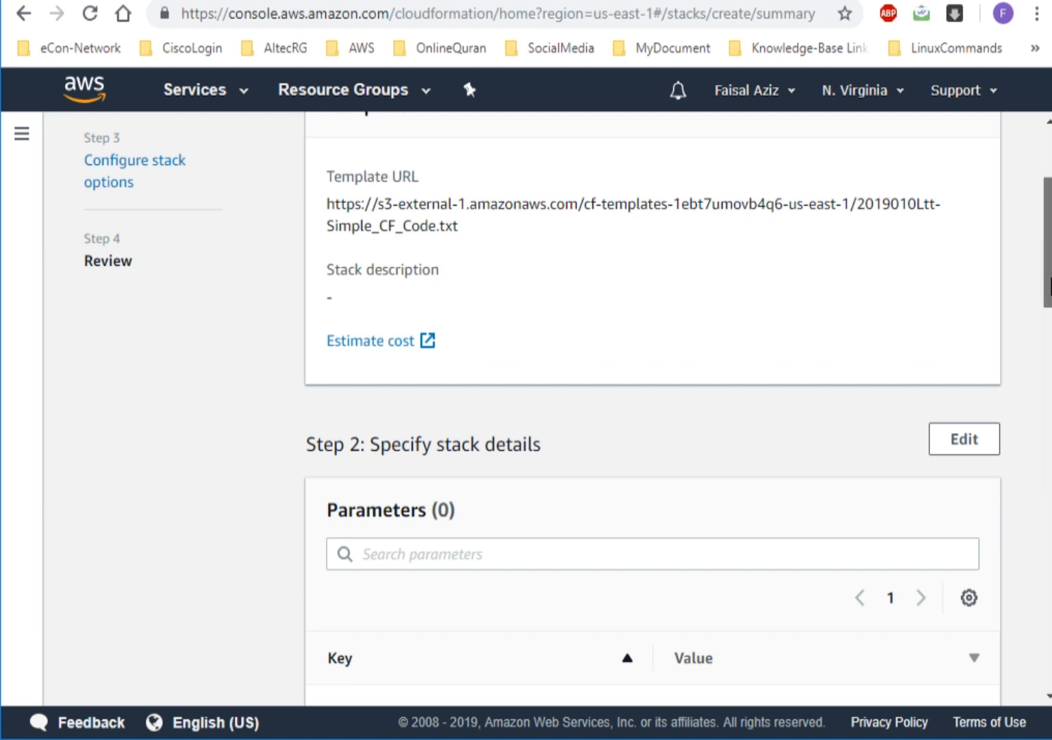
drag(1049, 284, 1049, 317)
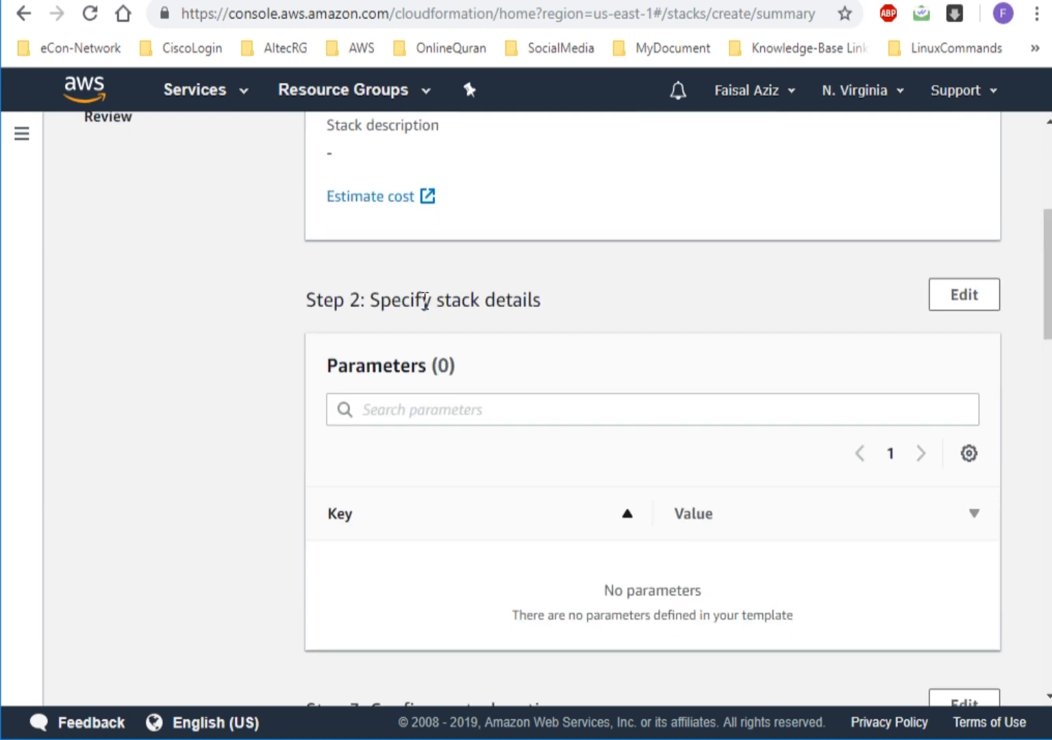
drag(1048, 288, 1048, 298)
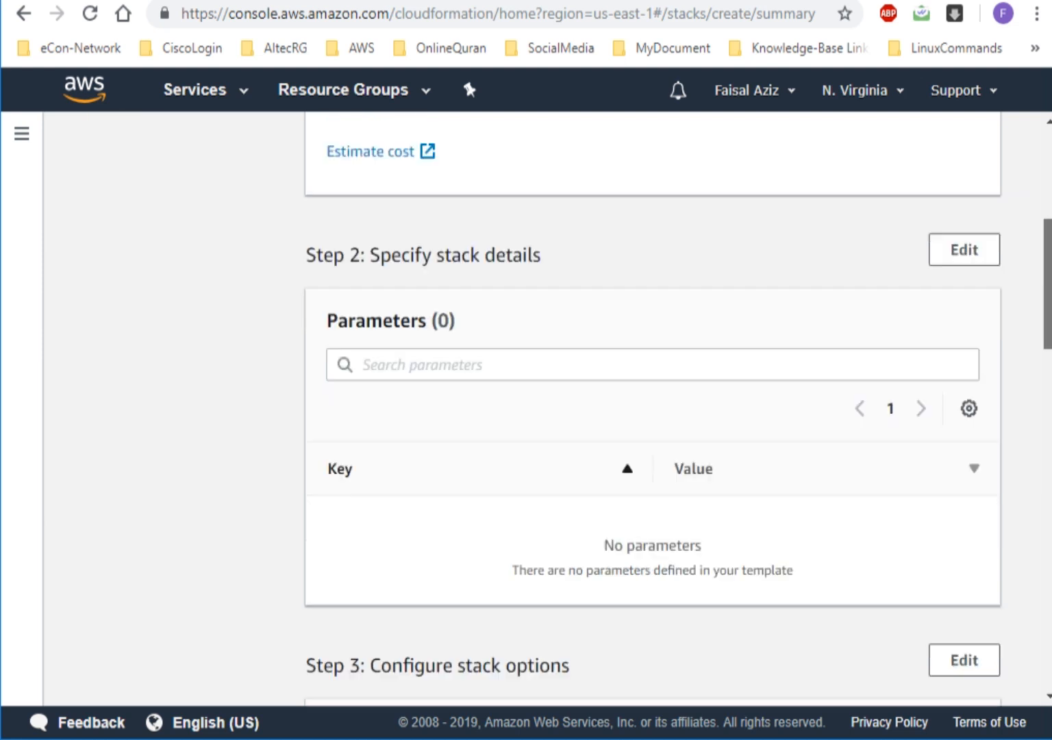
drag(1049, 342, 1049, 452)
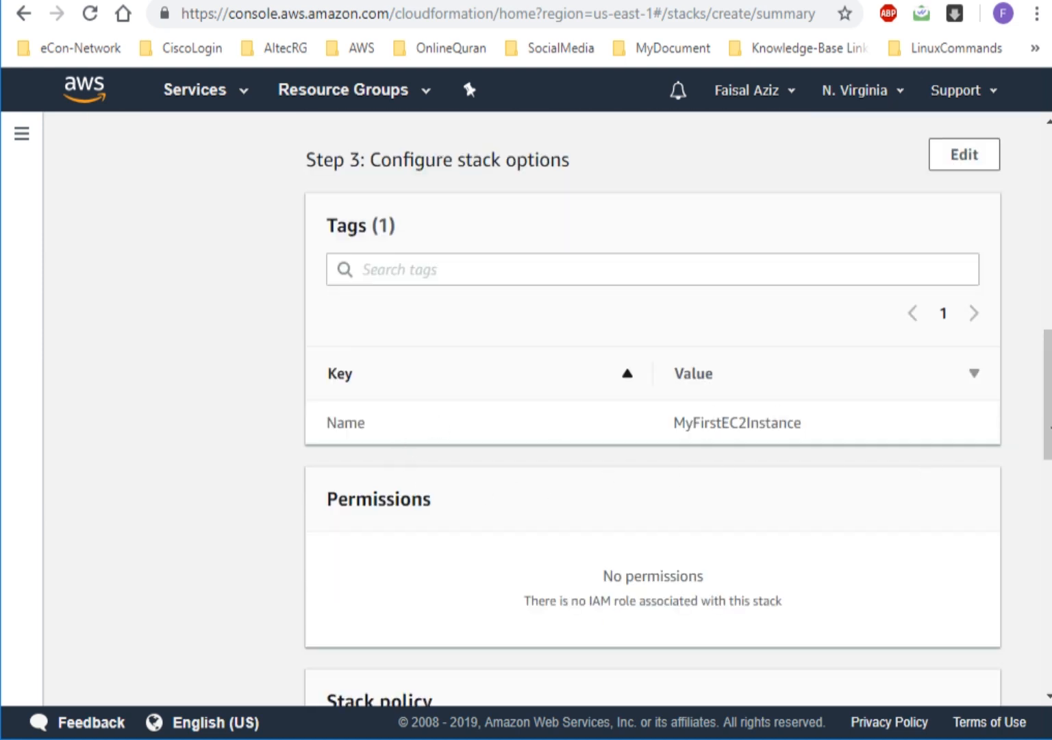
drag(1050, 427, 1047, 639)
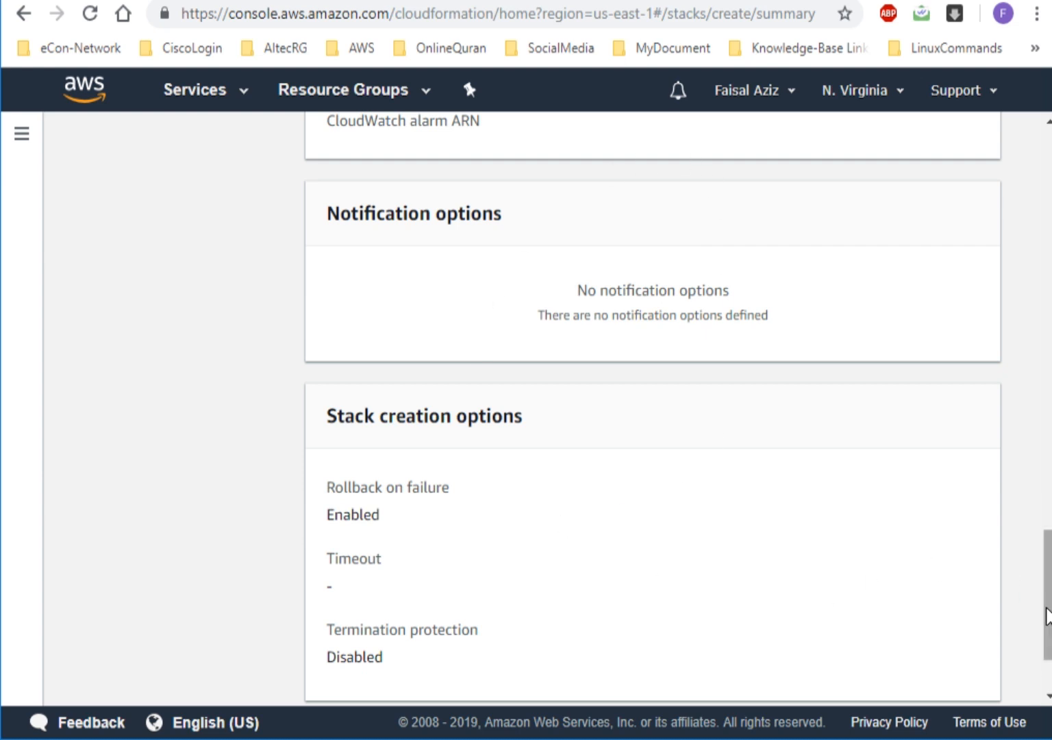
drag(1048, 629, 1048, 675)
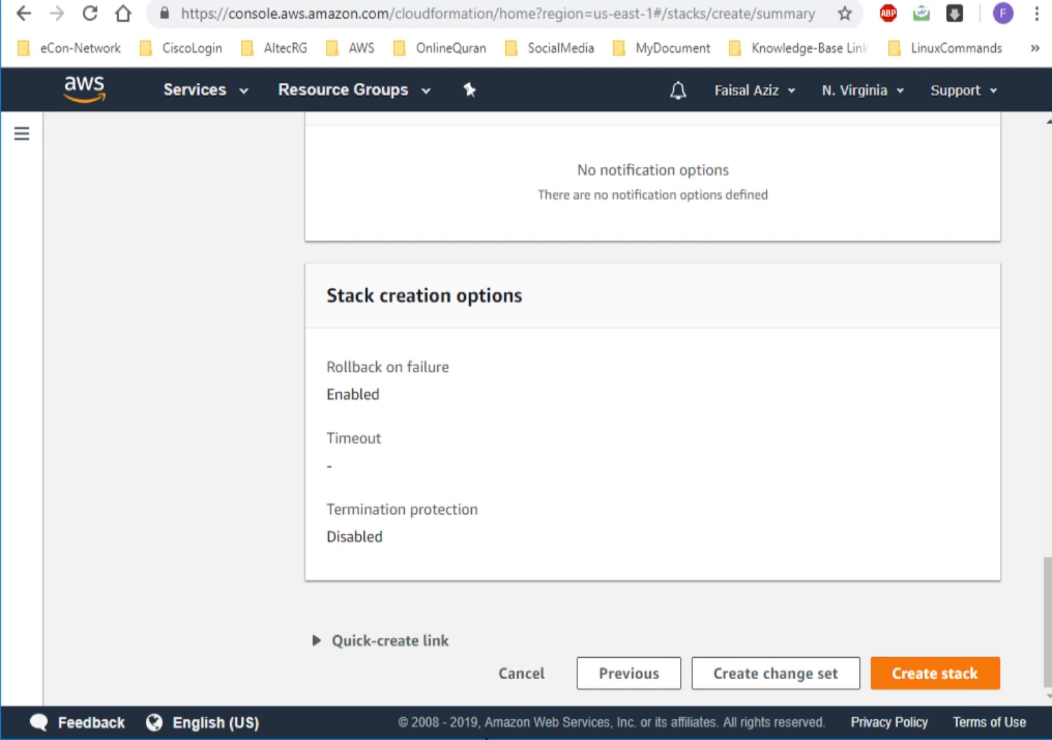
Switch to Simple_CF_Code.txt in the text editor, try the property key as Imageid and restore it to ImageId.
key(alt+Tab)
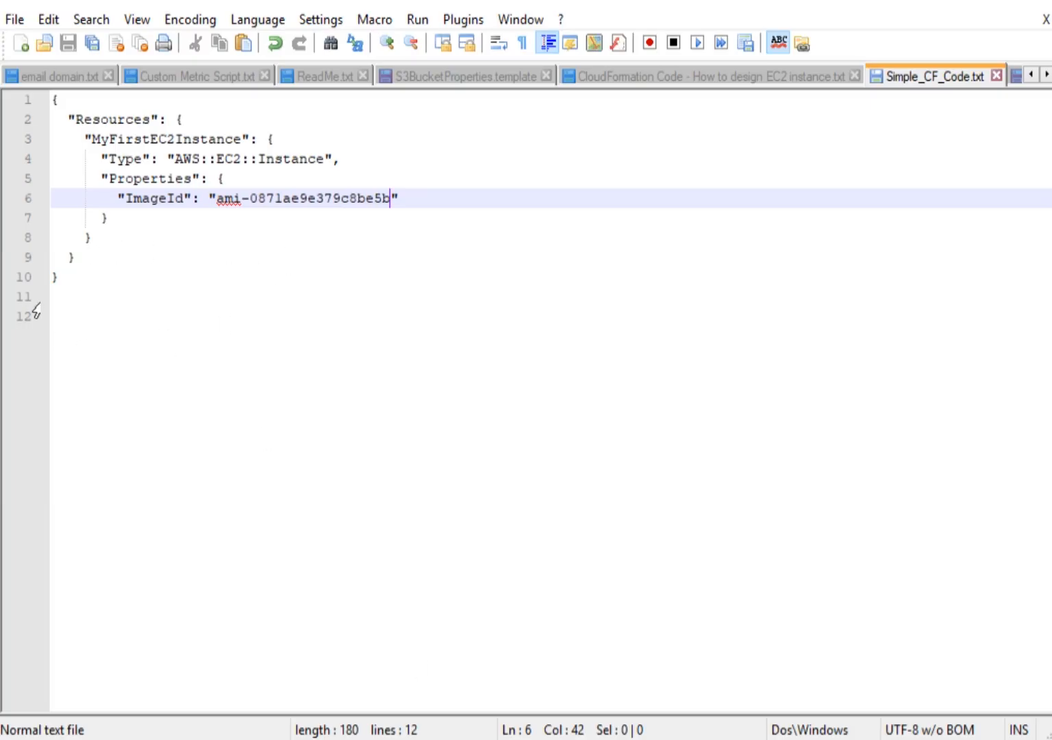
click(175, 198)
key(BackSpace)
text(i)
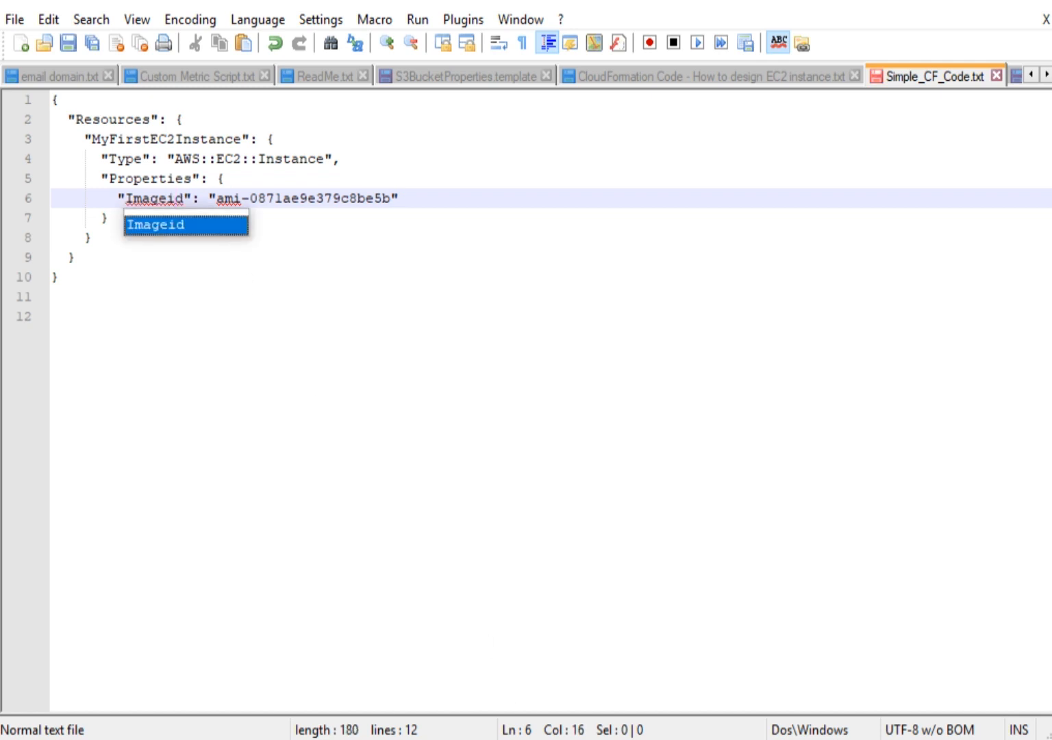
key(Escape)
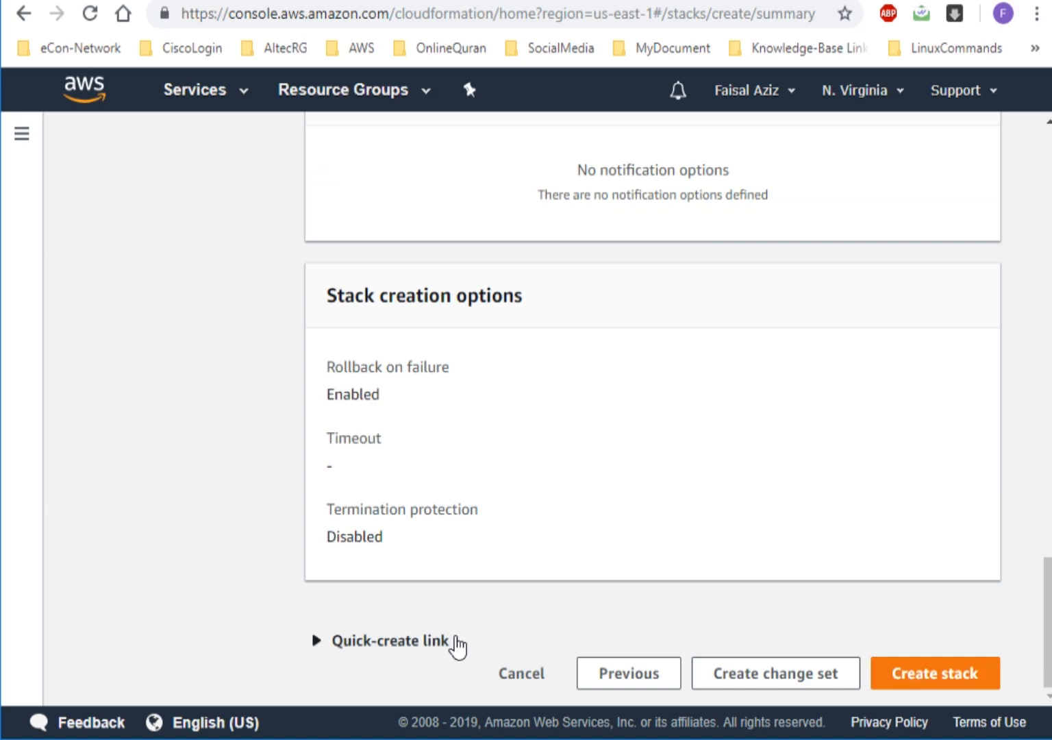
key(alt+Tab)
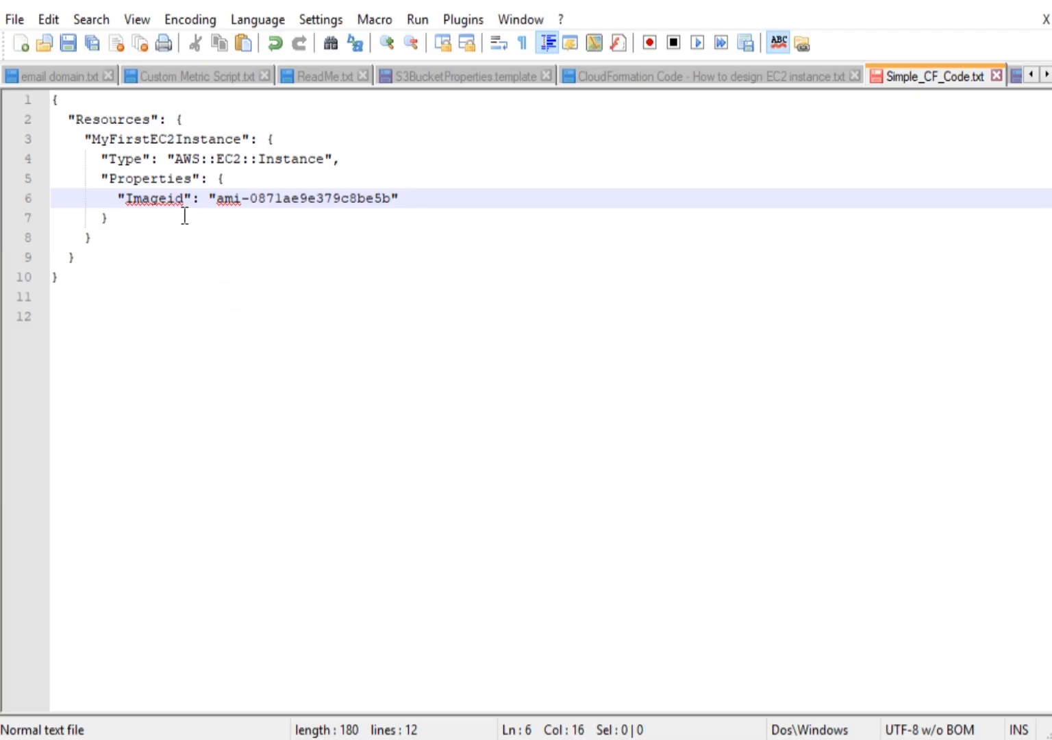
key(BackSpace)
text(I)
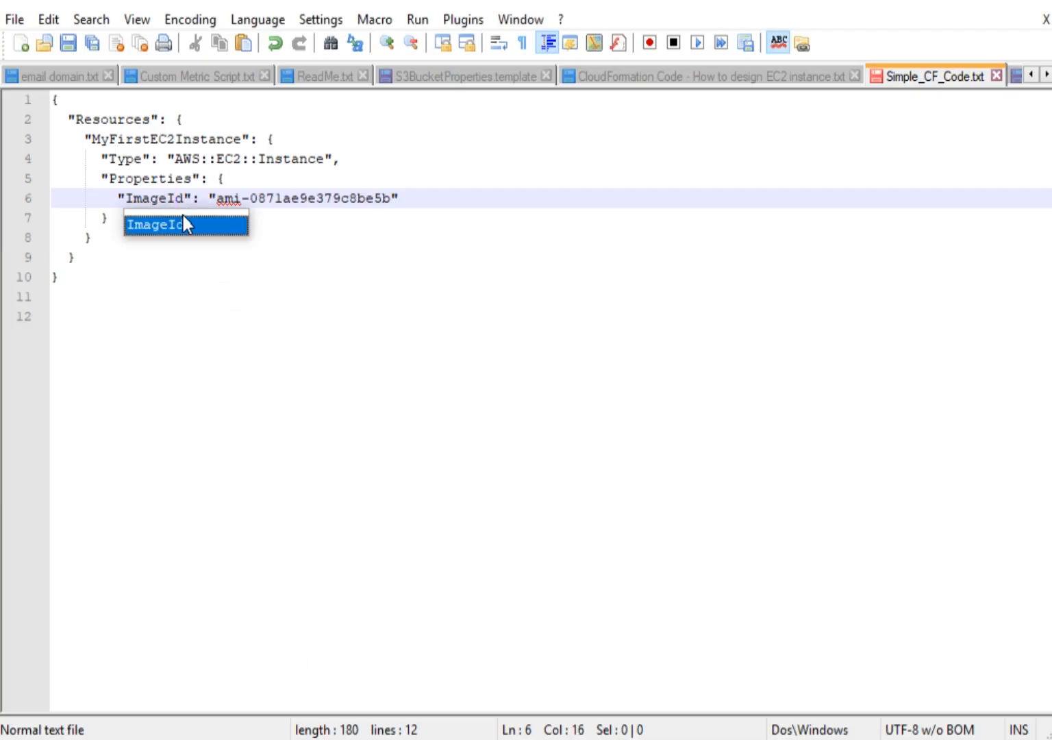
click(275, 402)
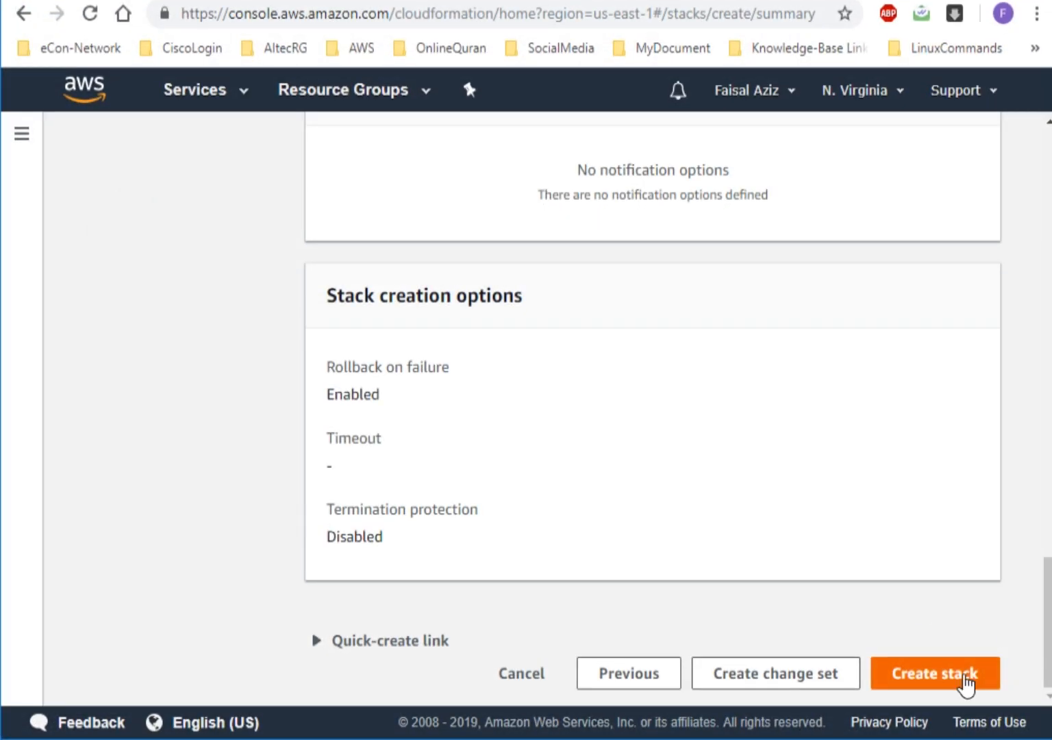
Back in CloudFormation, create the stack mystack1 and refresh its event list.
click(964, 678)
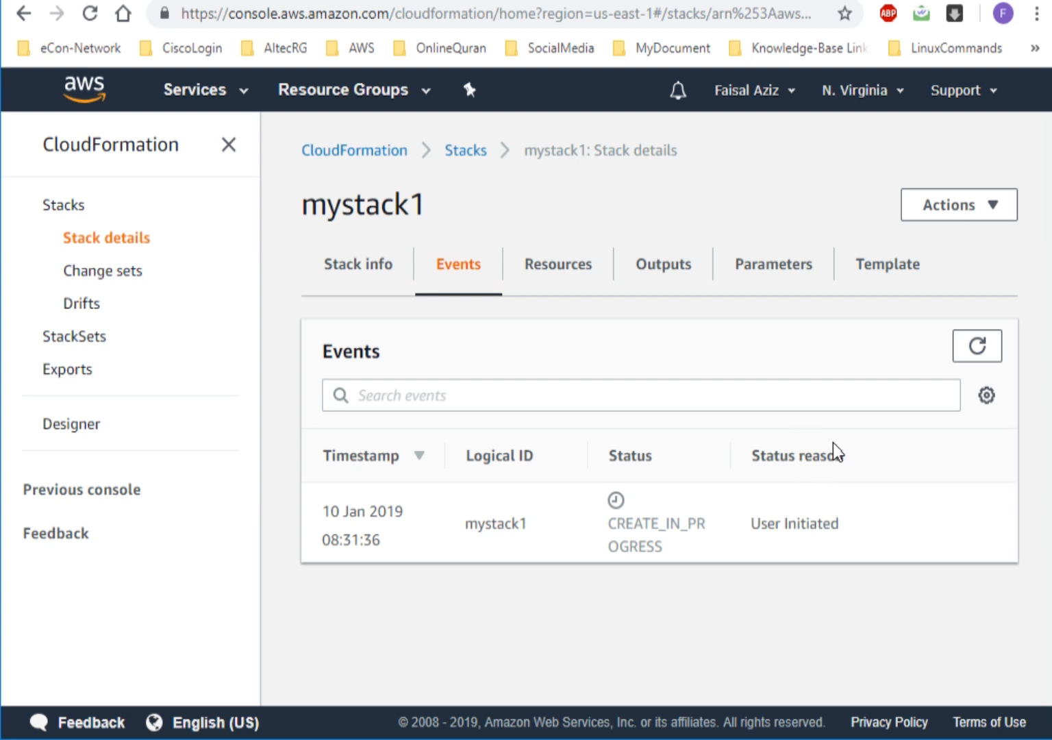
click(978, 348)
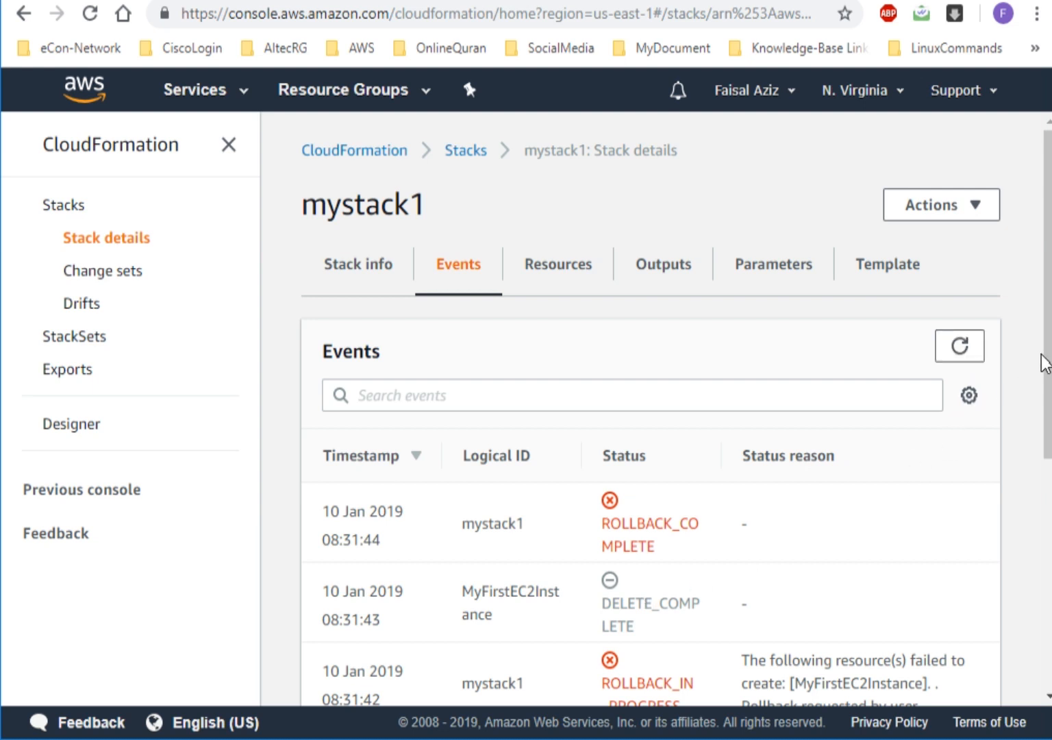
Examine the statuses and status reasons of the mystack1 events, including those for the MyFirstEC2Instance resource.
drag(1050, 364, 1051, 435)
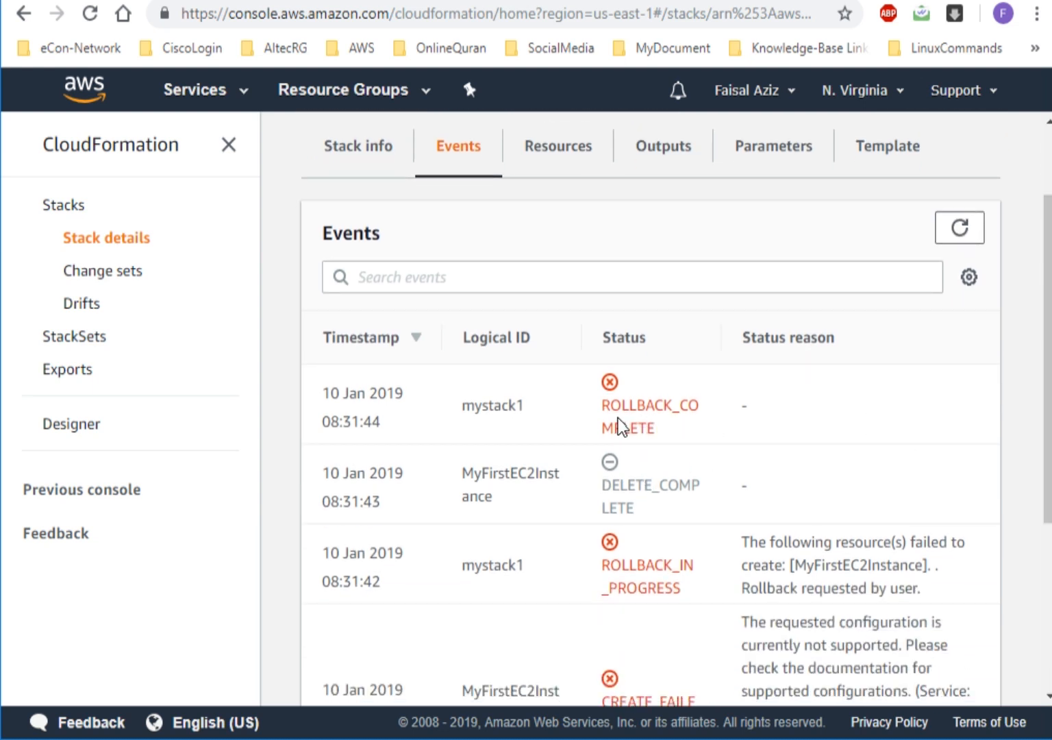
scroll(965, 560, down, 3)
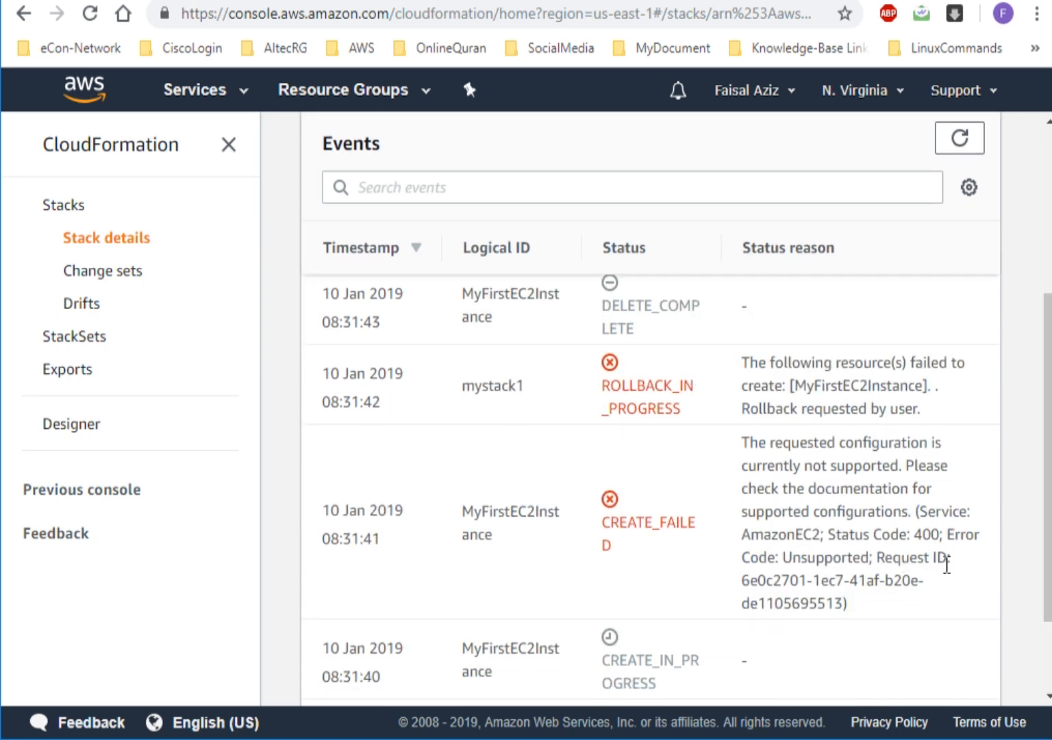
drag(1049, 589, 1048, 655)
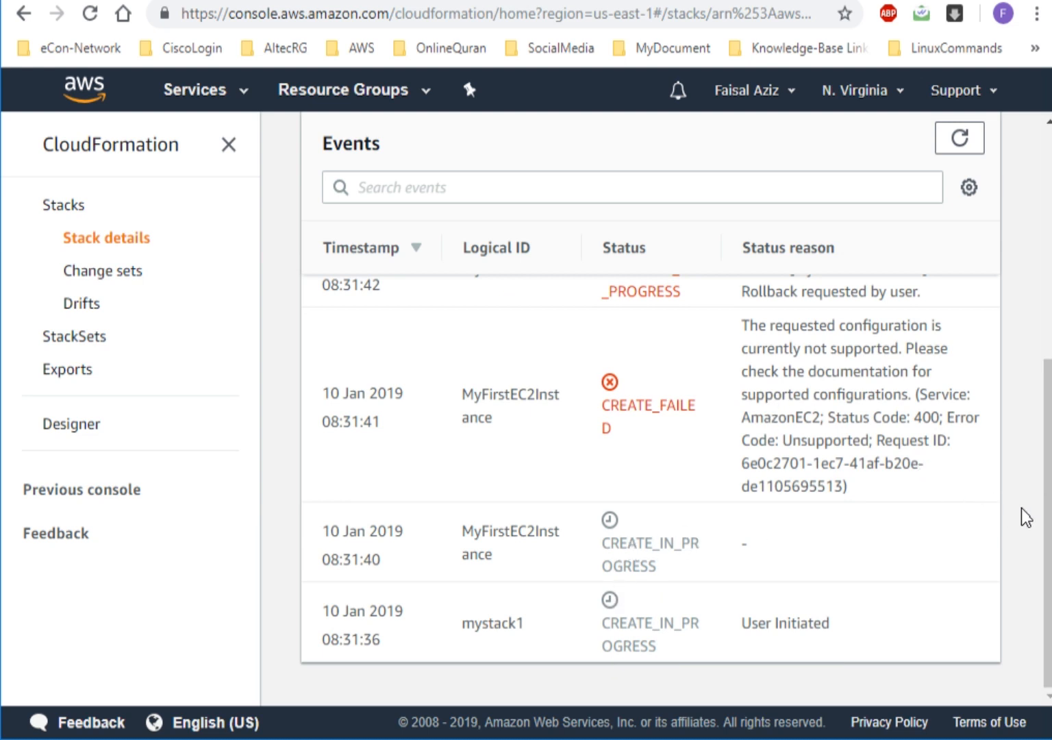
drag(1049, 531, 1049, 521)
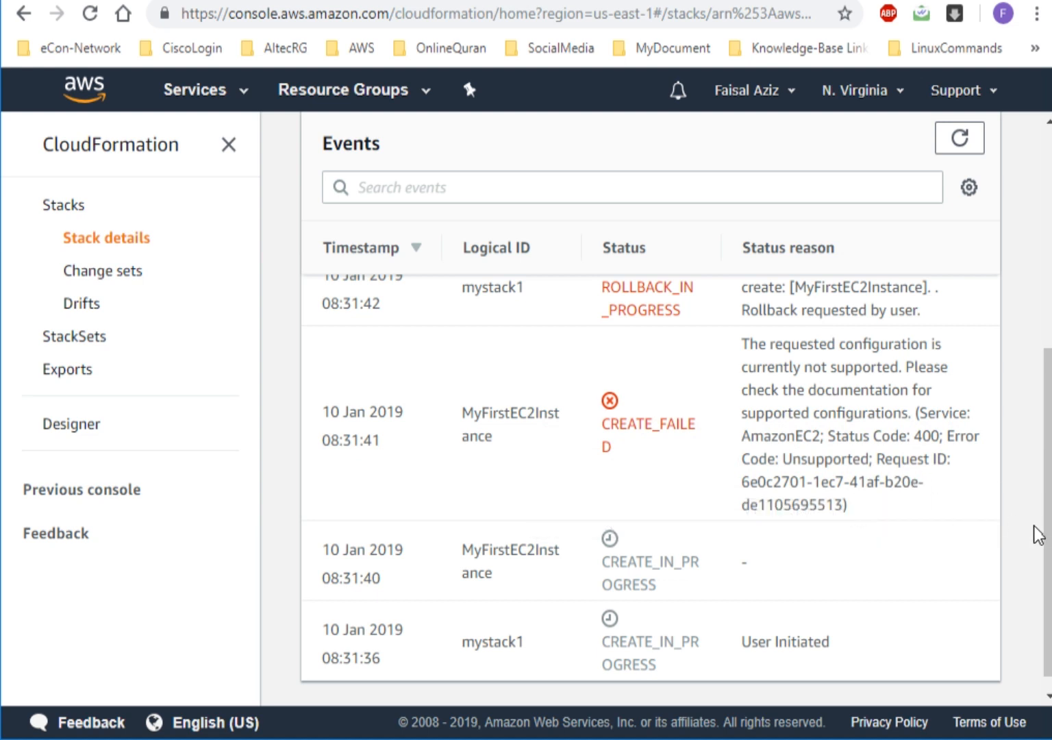
drag(1048, 561, 1048, 500)
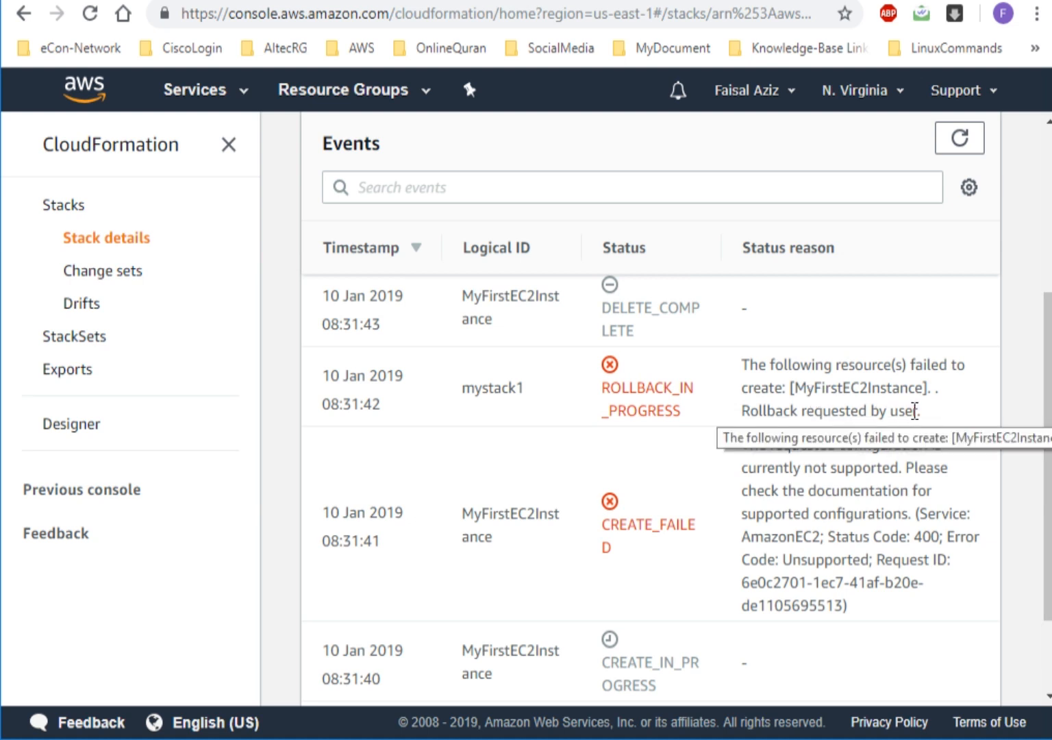
drag(920, 411, 751, 364)
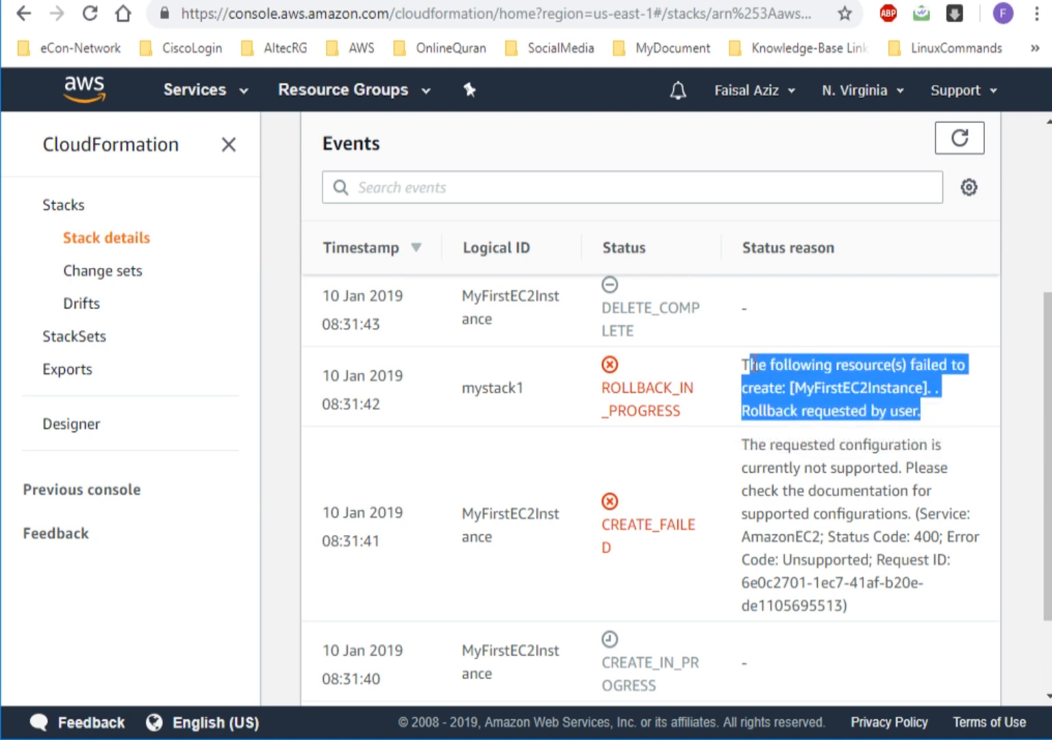
click(688, 388)
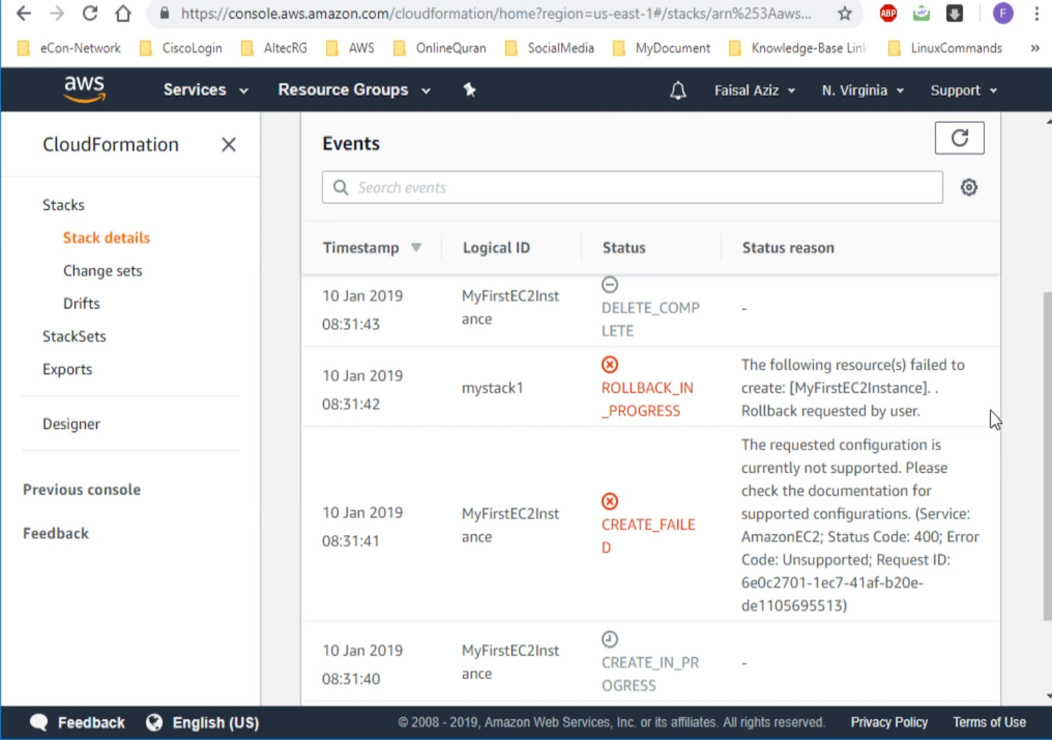
scroll(1040, 486, down, 2)
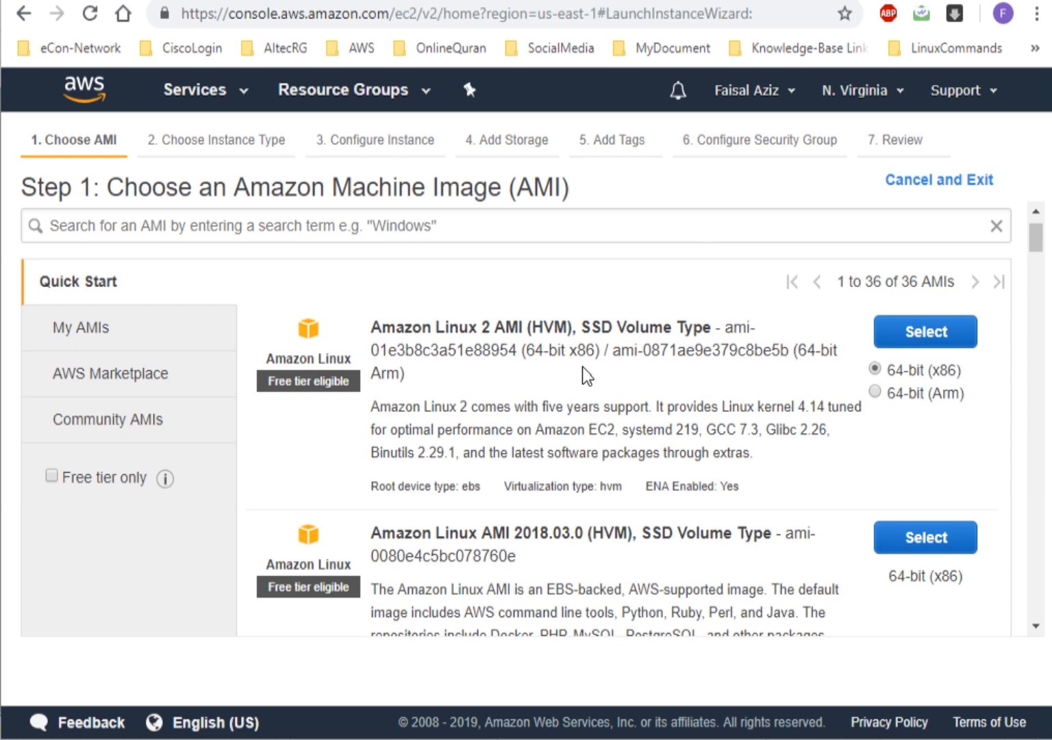
In the EC2 launch wizard, check Amazon Linux 2's 64-bit (Arm) option and the Amazon Linux AMI 2018.03.0 ID, and return to the instances list.
click(883, 394)
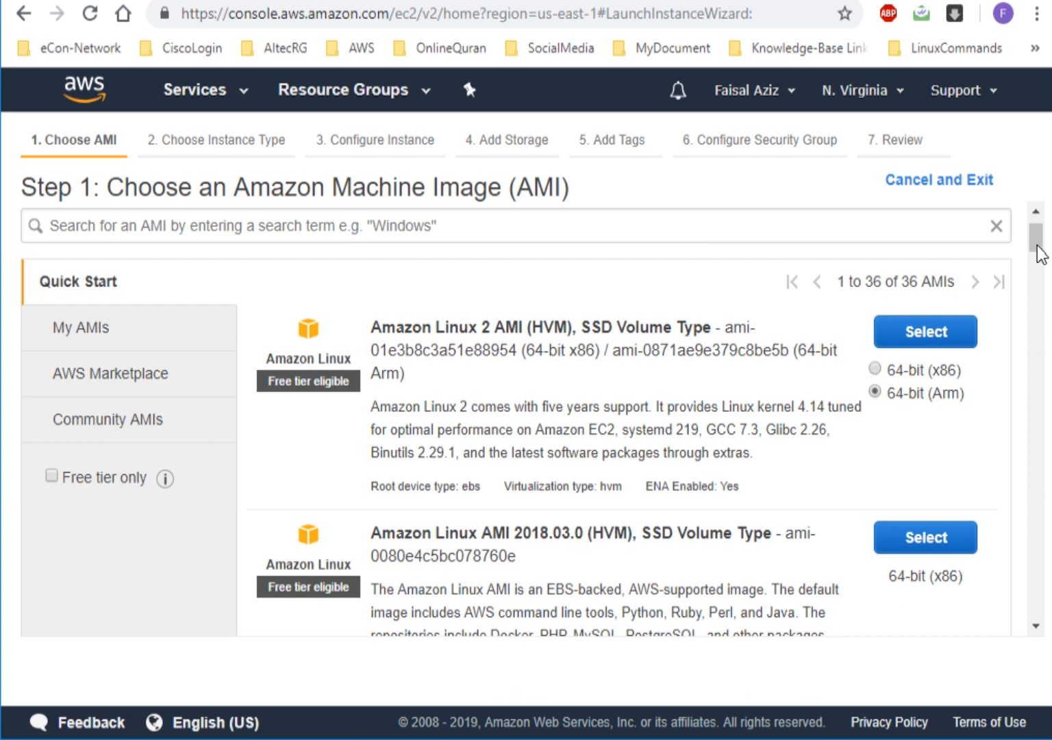
drag(1036, 252, 1036, 267)
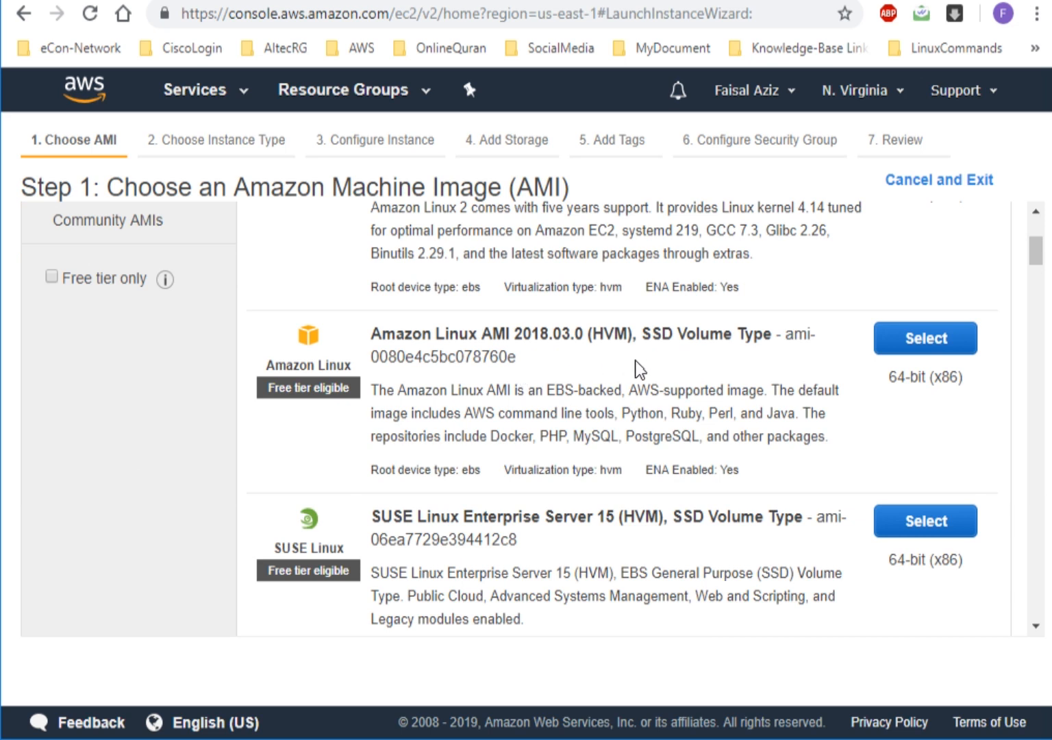
drag(516, 357, 787, 341)
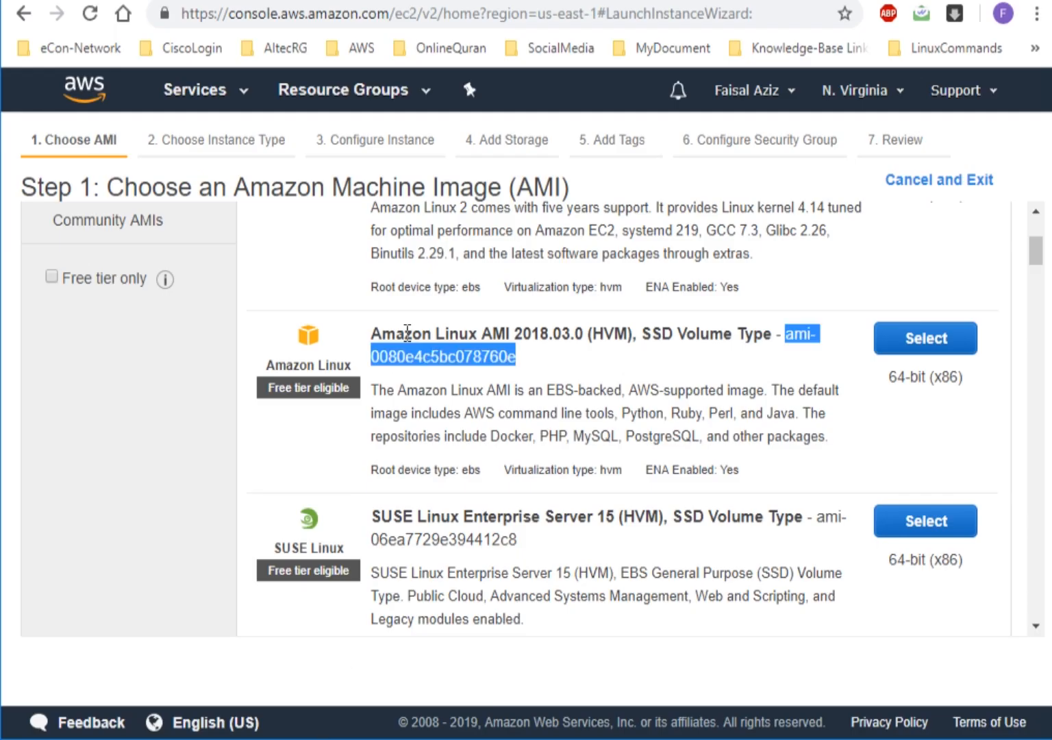
click(29, 13)
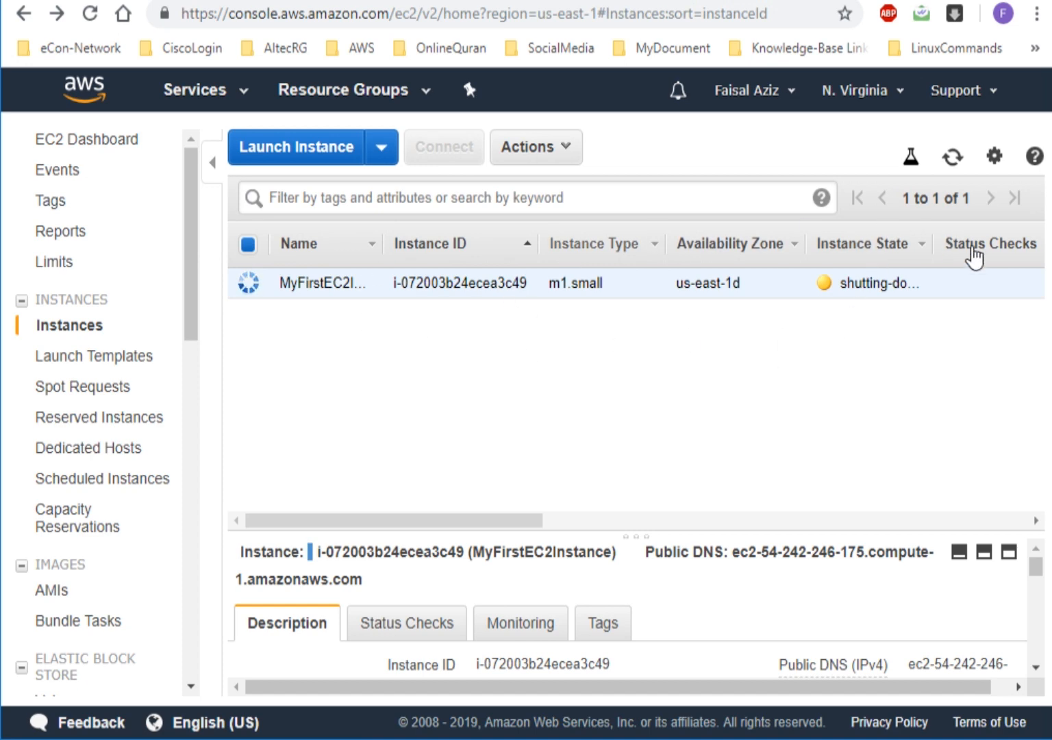
Return to CloudFormation, start a new stack and upload Simple_CF_Code.txt as its template file, continuing to the stack details.
click(578, 1)
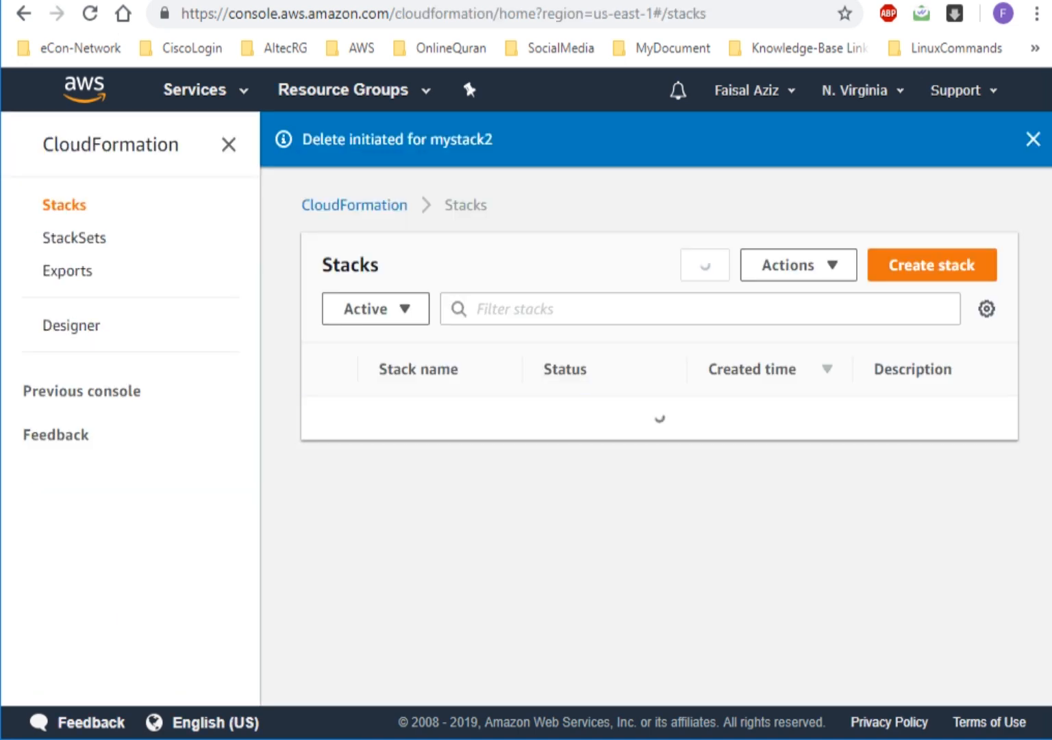
click(927, 269)
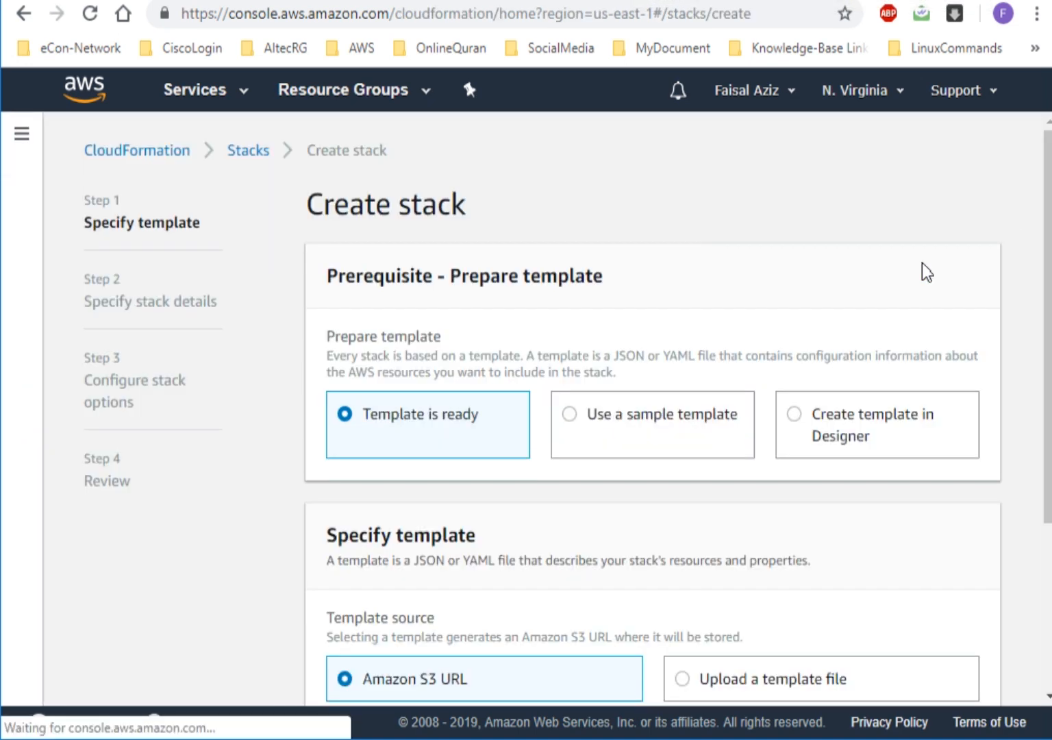
scroll(1043, 552, down, 3)
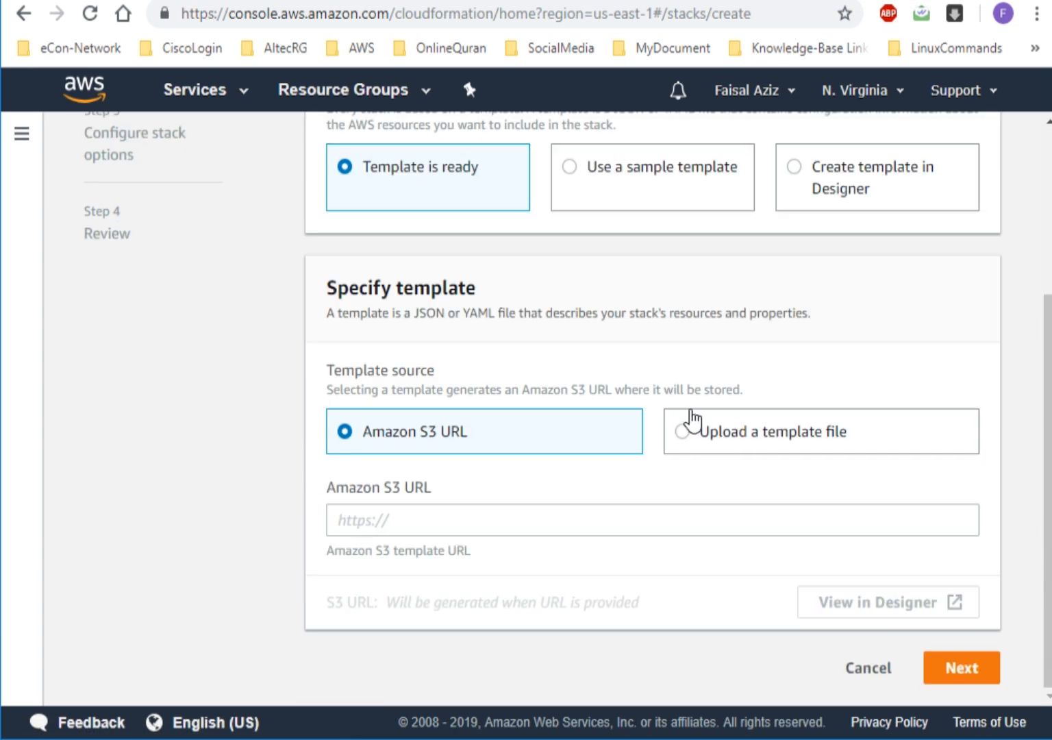
click(686, 431)
click(388, 522)
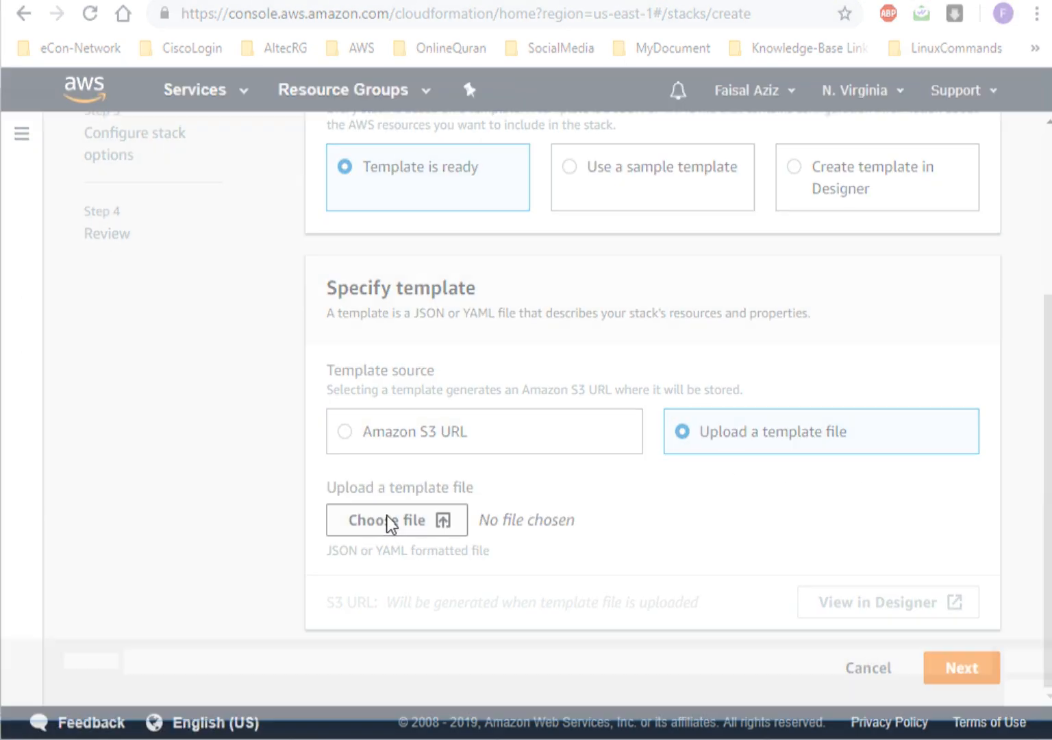
click(182, 251)
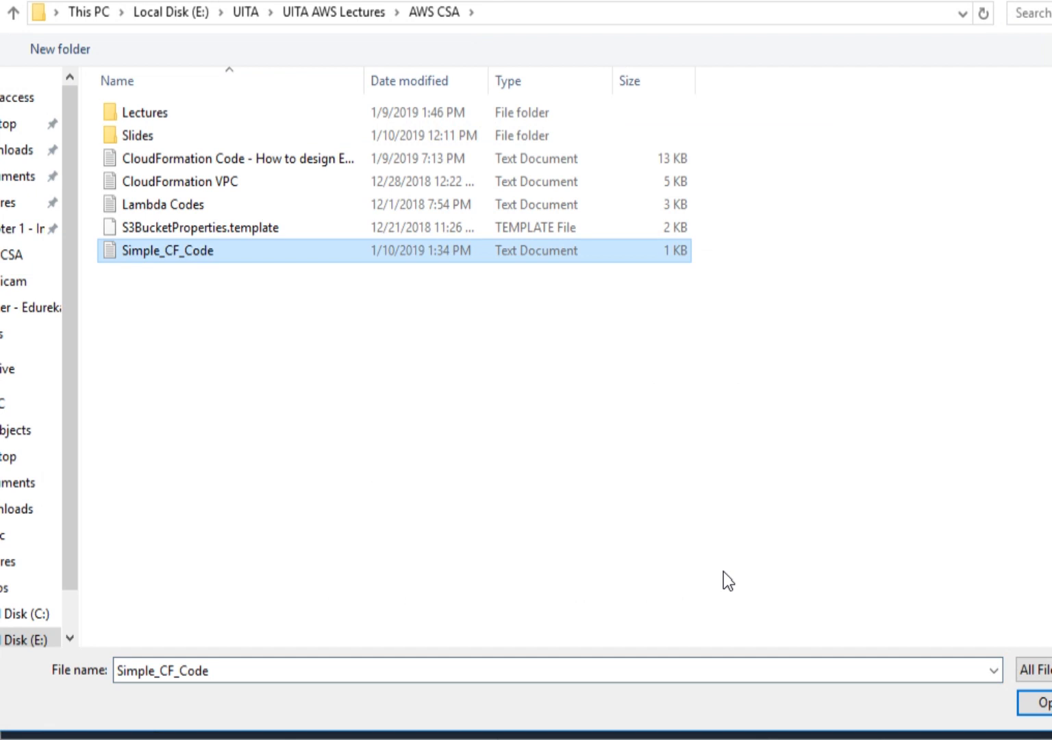
click(1032, 709)
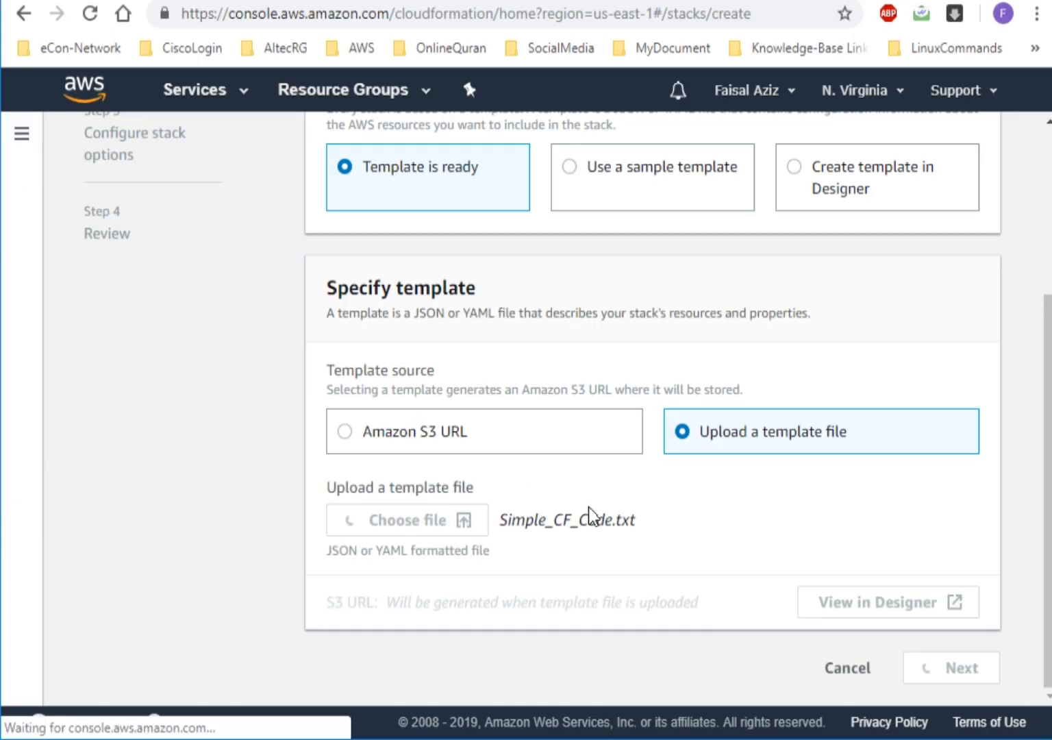
click(961, 673)
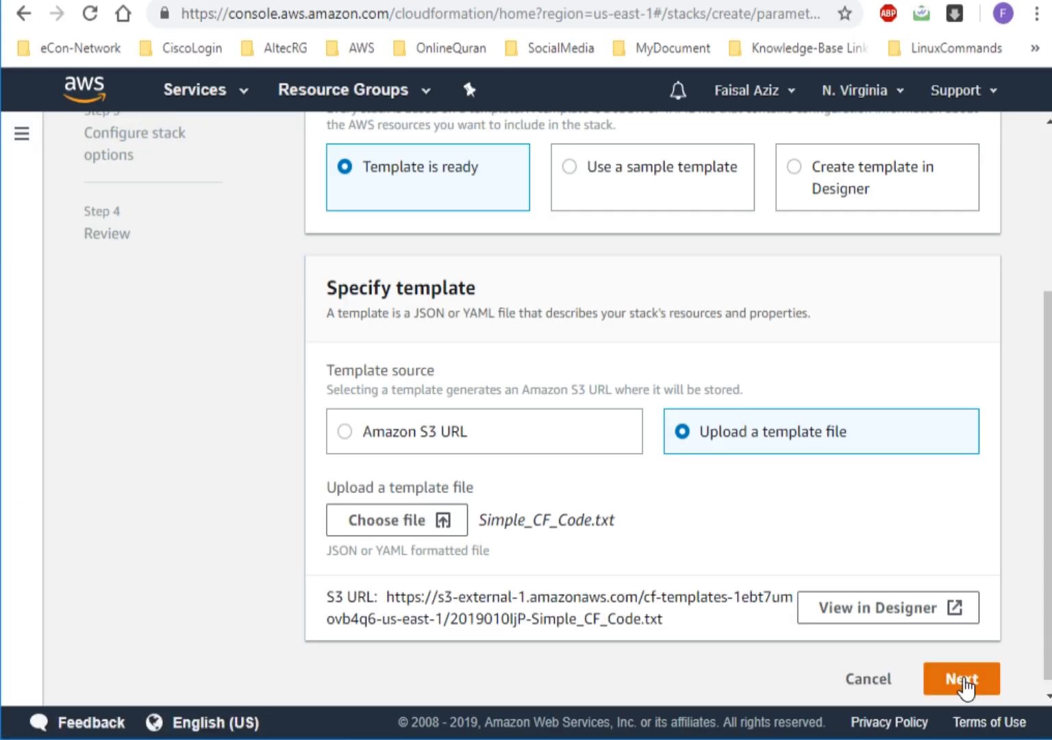
Name the new stack mystack23 and continue to the stack options.
click(541, 363)
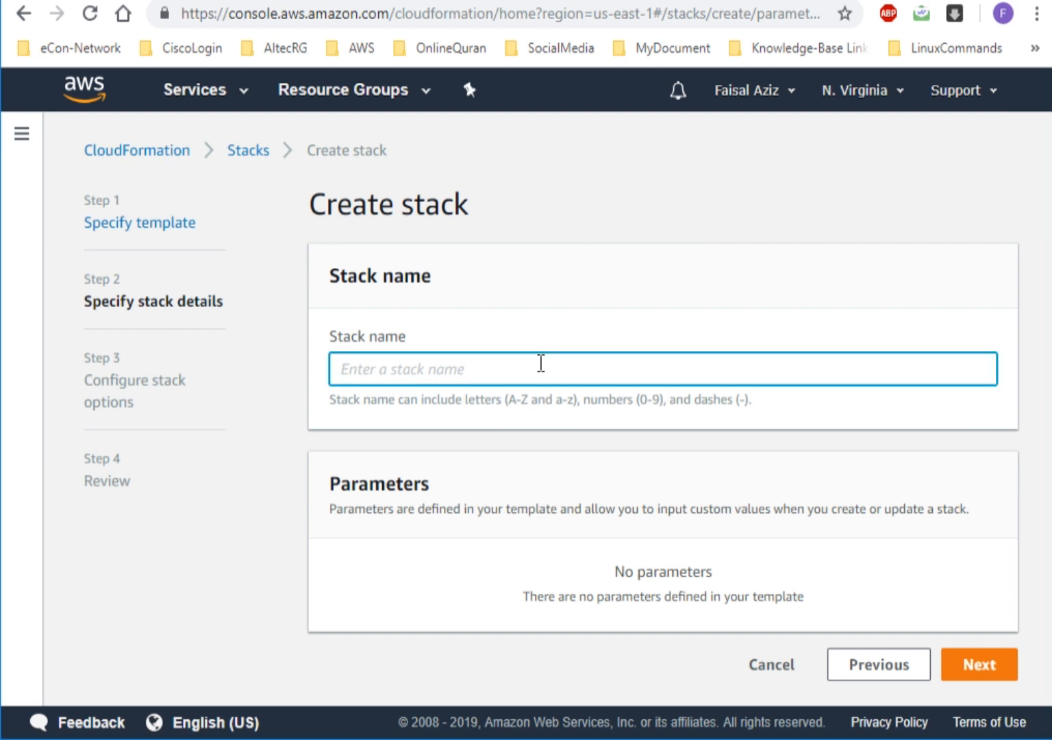
text(mystack)
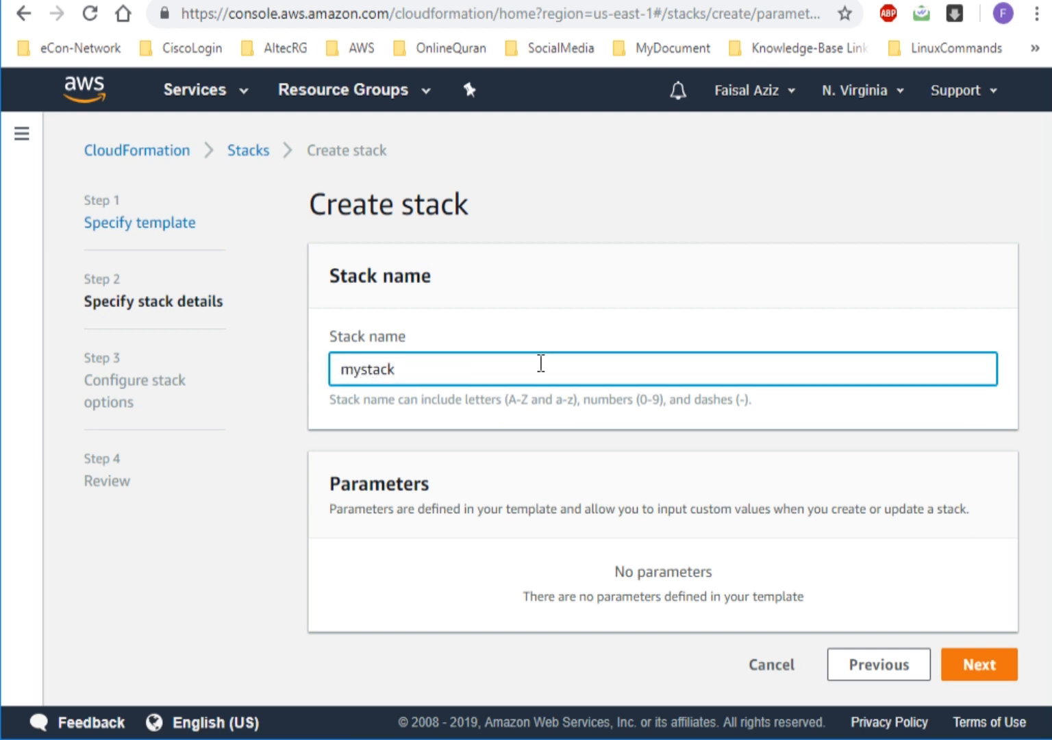
text(23)
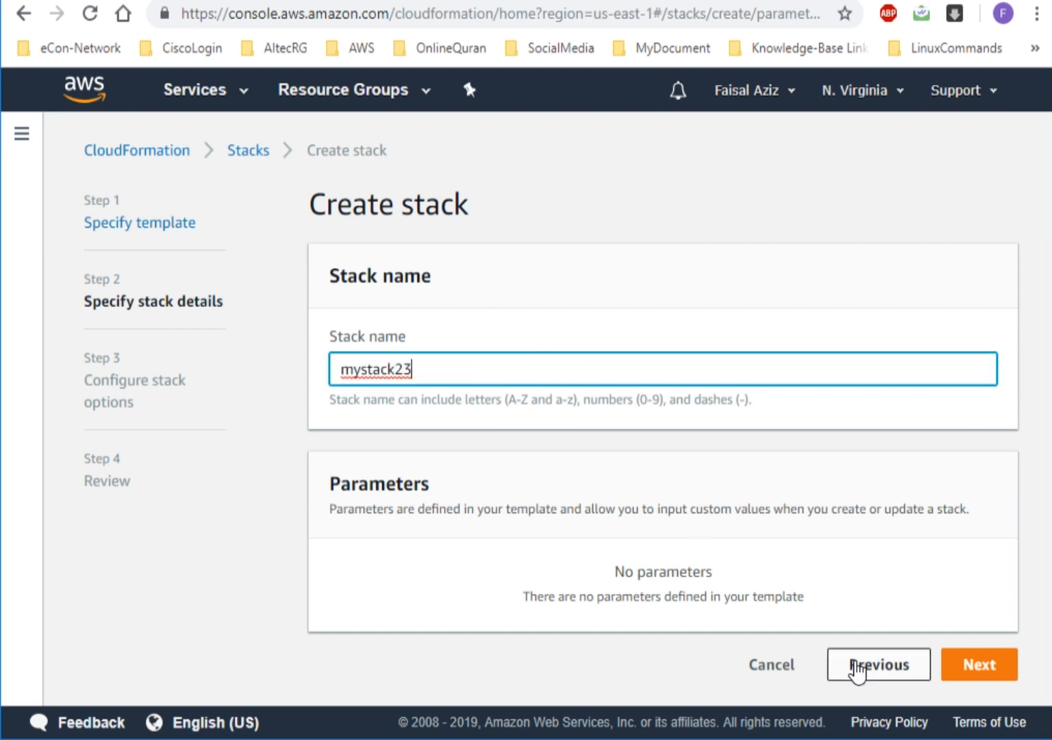
click(966, 666)
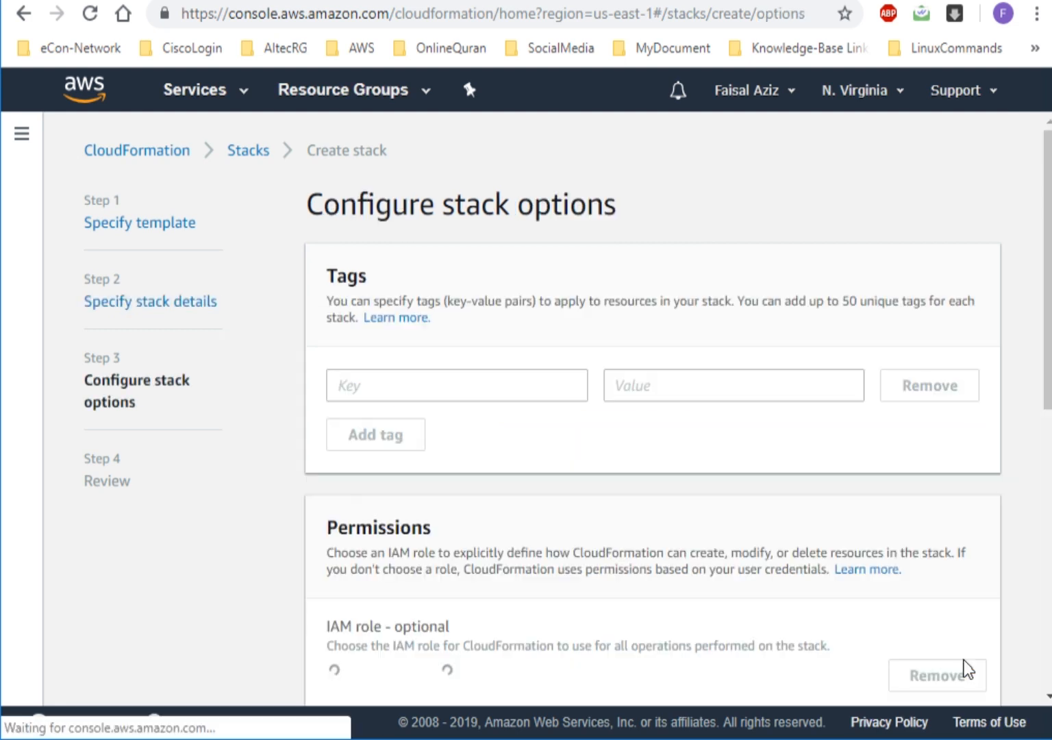
click(442, 378)
key(Down)
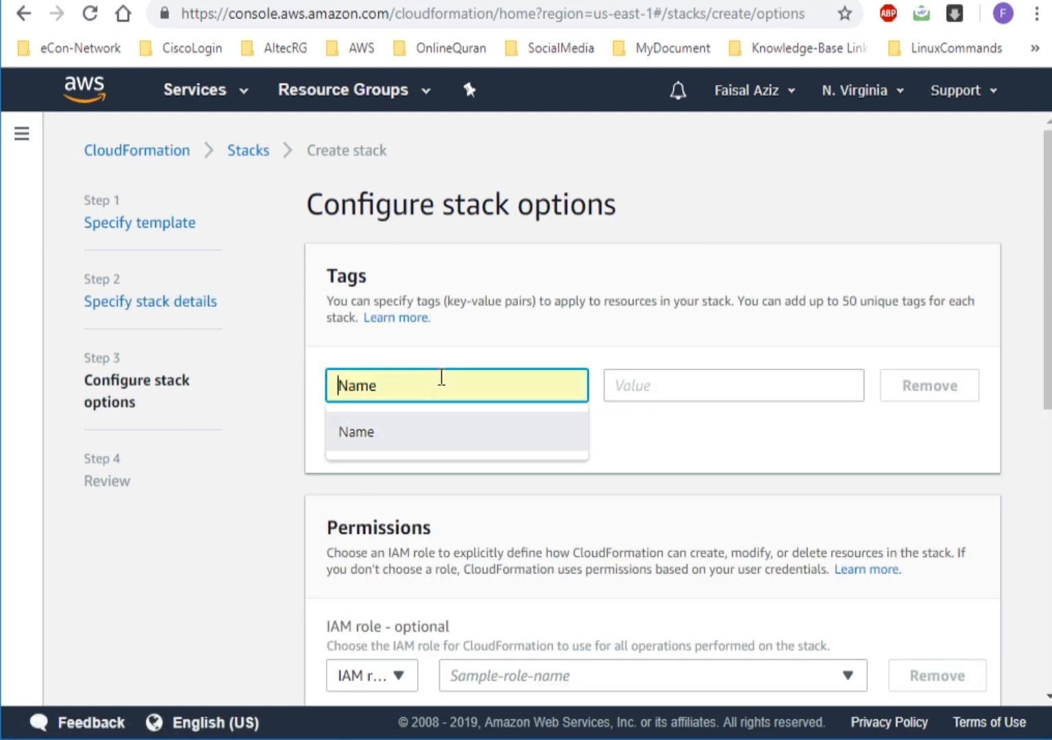
text(\)
key(Tab)
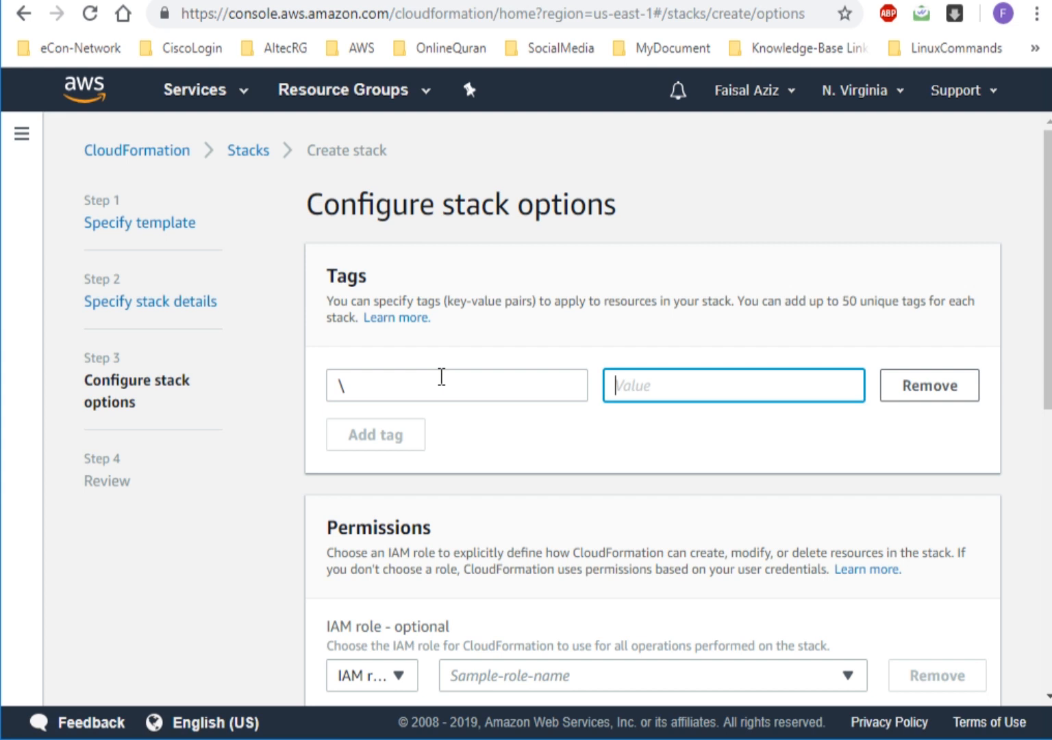
click(442, 376)
key(BackSpace)
text(M)
key(BackSpace)
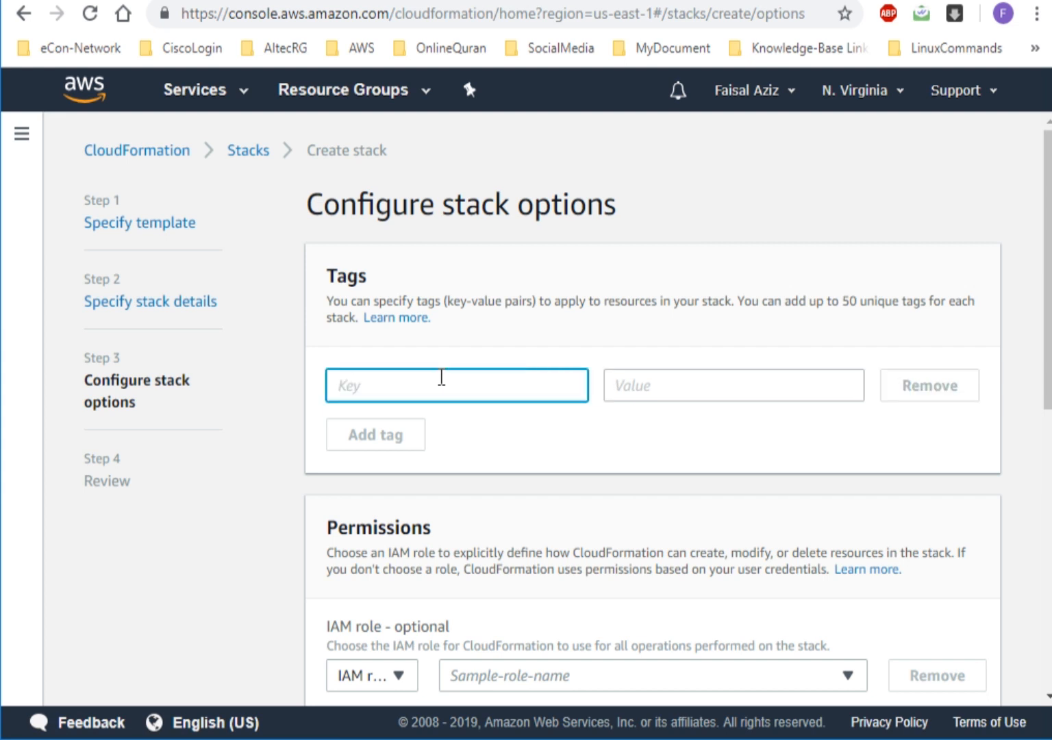
Add a stack tag with the key Name and the value MyFirst.
text(N)
key(Tab)
click(442, 376)
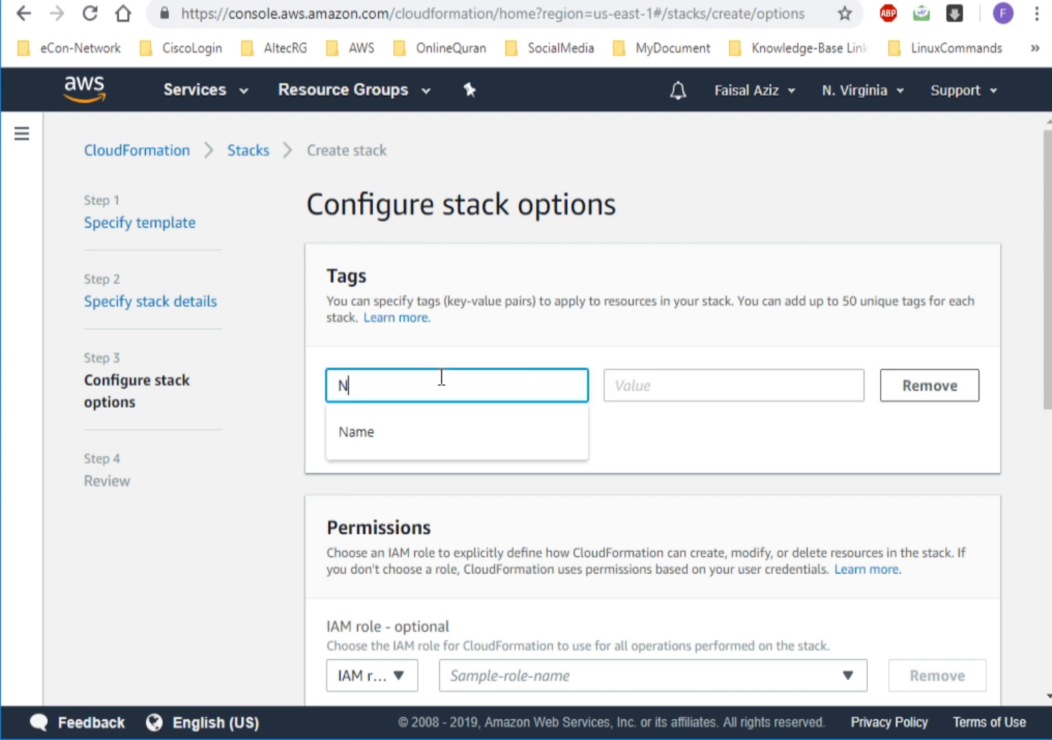
text(a)
key(Down)
key(Return)
key(Tab)
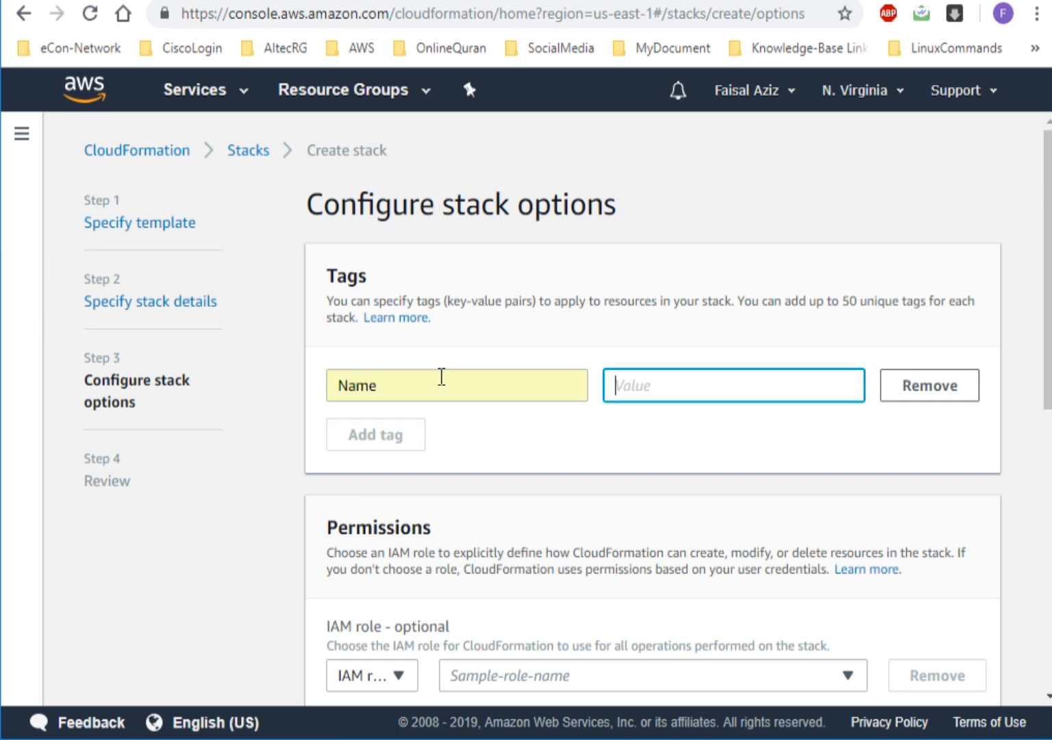
text(MyFirst)
click(641, 431)
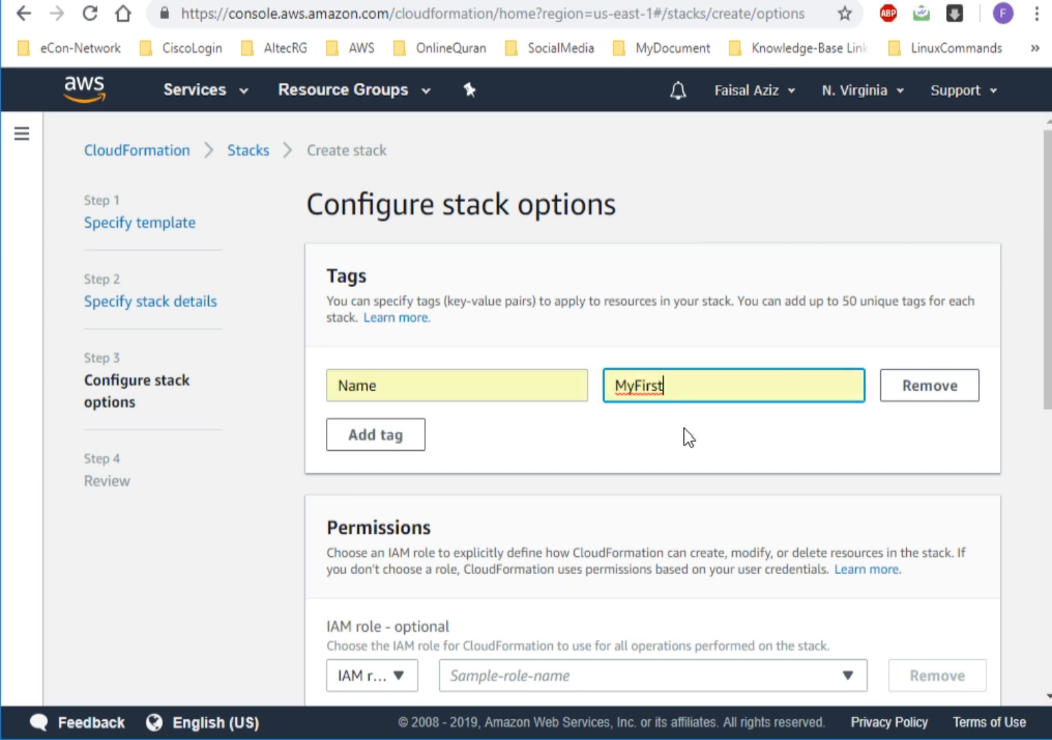
Keep the remaining stack options at their defaults, proceed through the review and create the stack mystack23.
click(1046, 629)
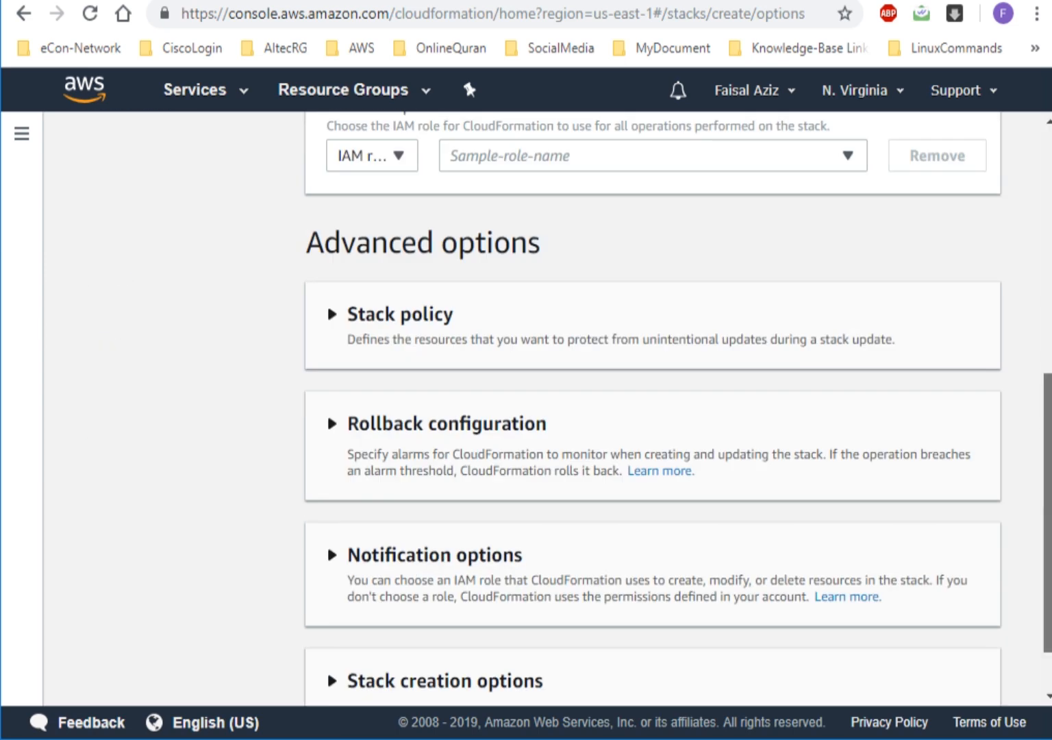
scroll(1046, 629, down, 1)
click(963, 678)
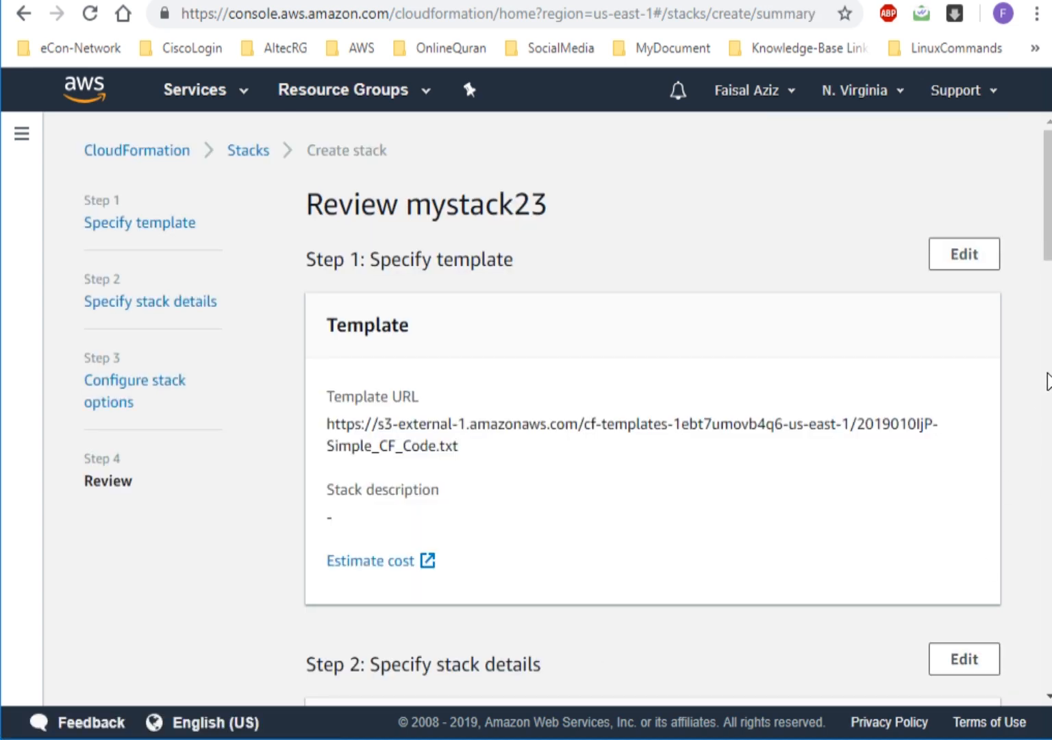
scroll(1047, 381, down, 15)
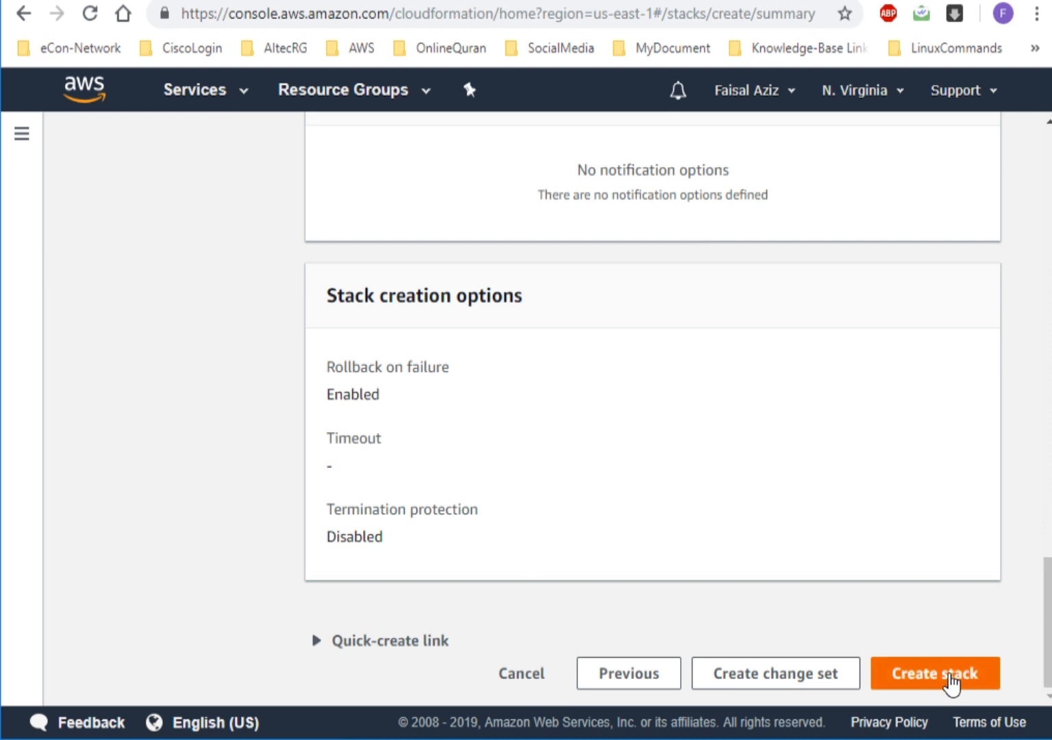
click(952, 678)
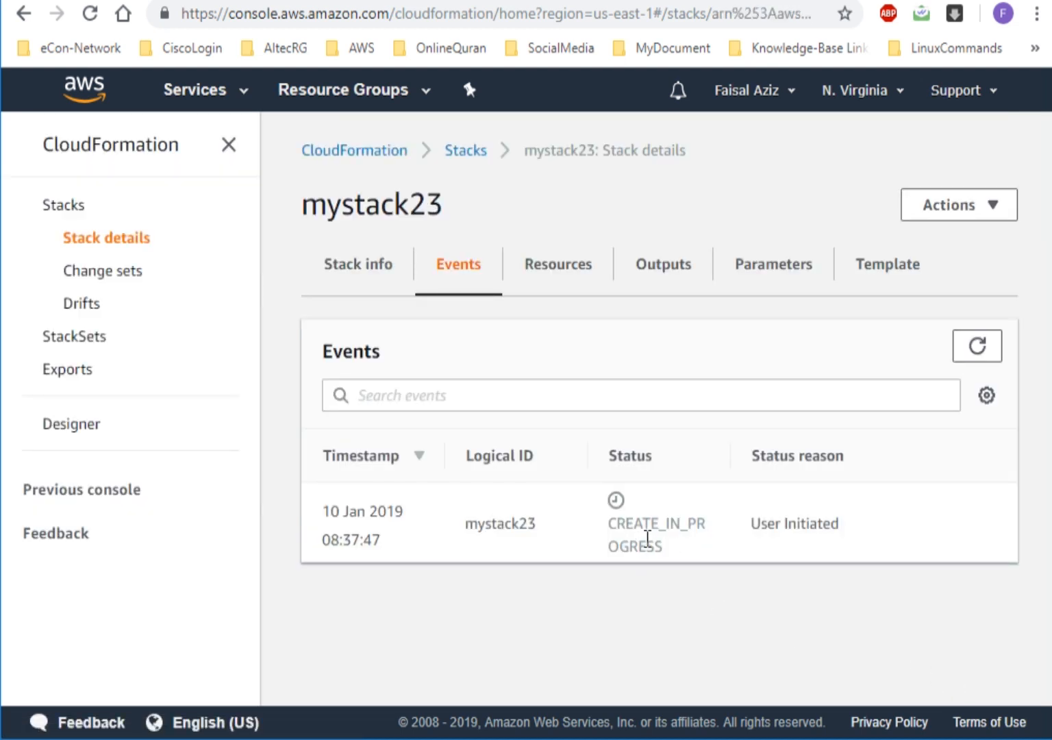
Refresh the mystack23 event list and examine the statuses of the stack and its MyFirstEC2Instance resource.
click(976, 347)
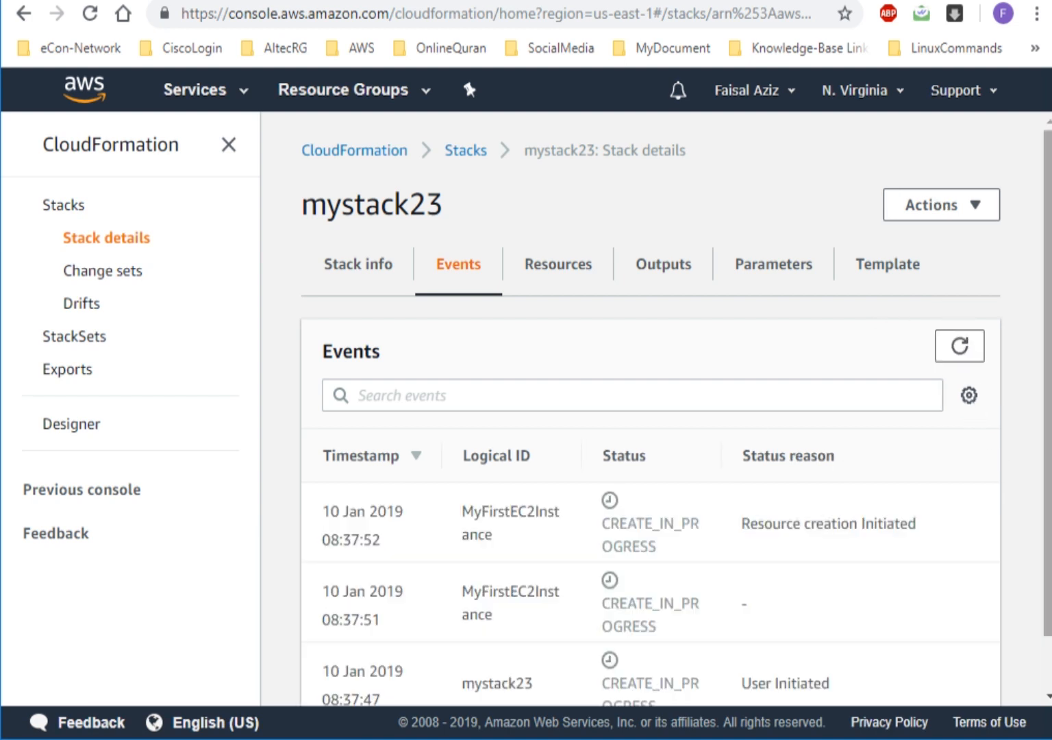
scroll(849, 521, down, 1)
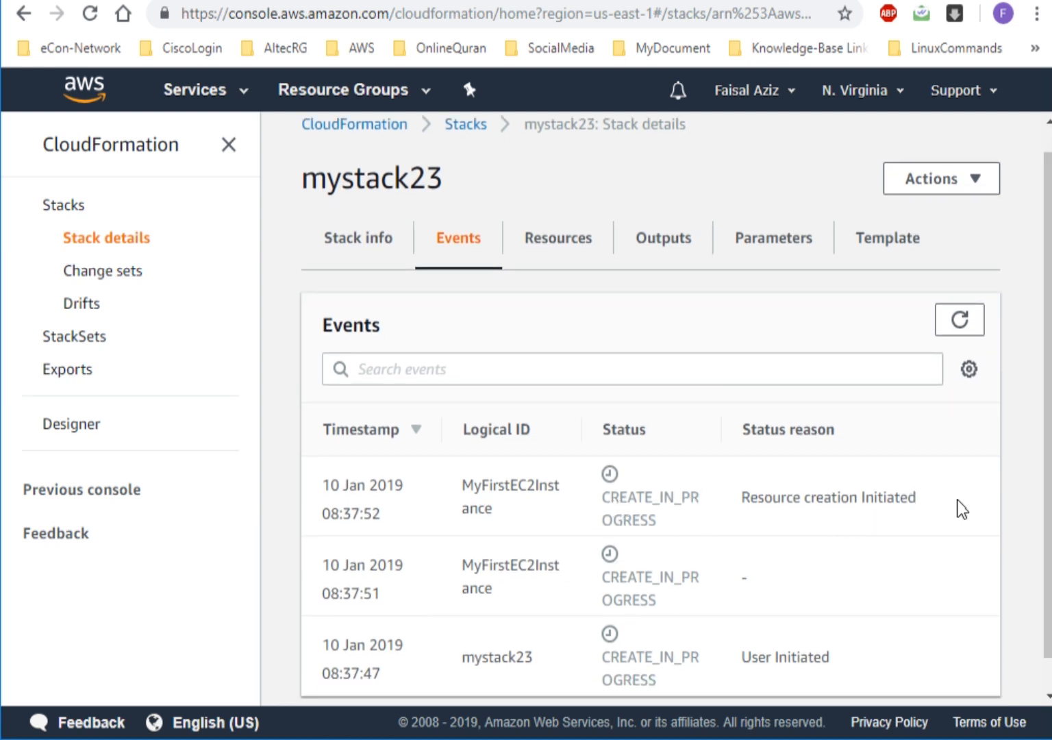
drag(1048, 533, 1047, 587)
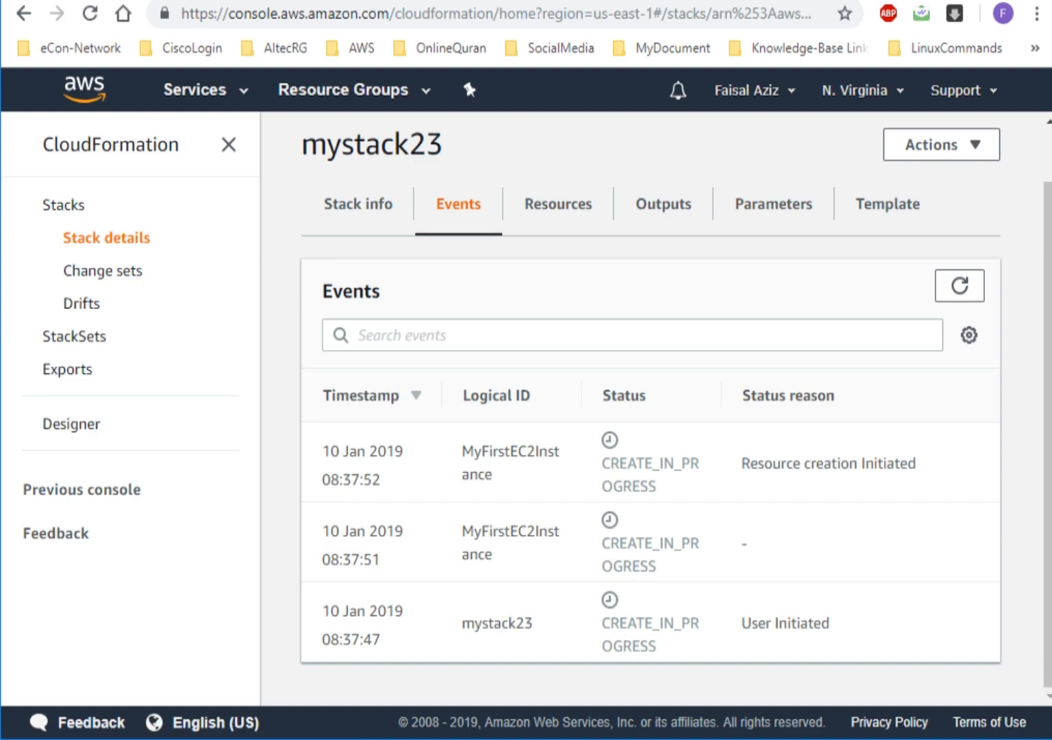
key(alt+Tab)
click(960, 302)
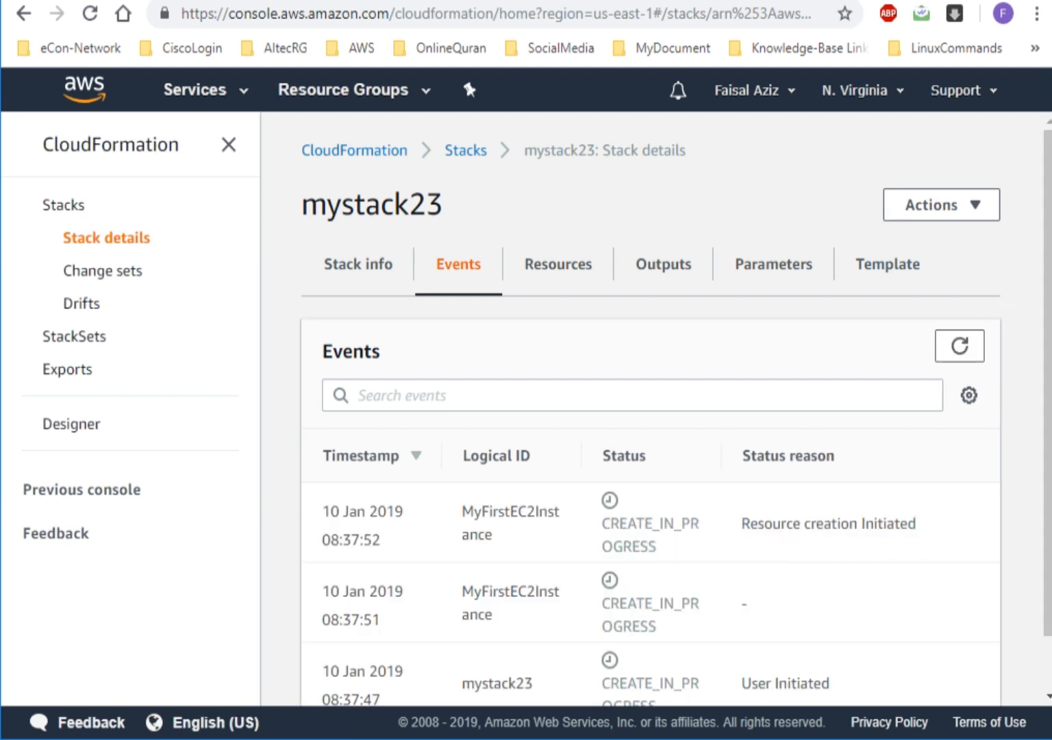
scroll(1050, 548, down, 2)
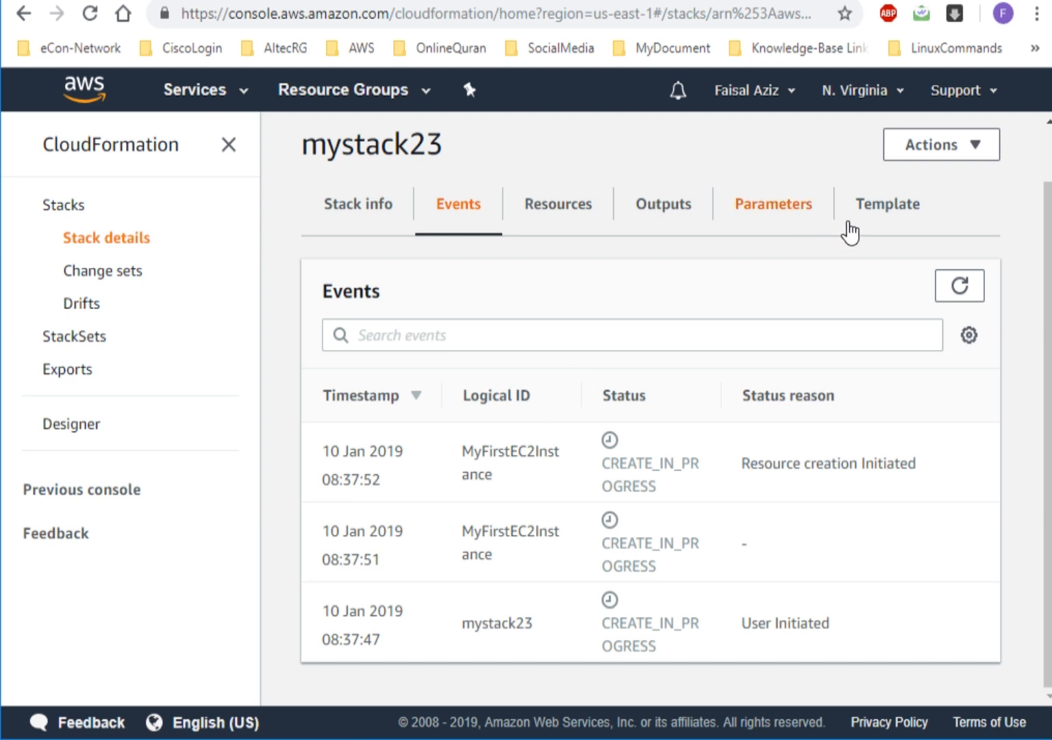
Review the template, parameters and outputs of mystack23, and return to its events.
click(863, 204)
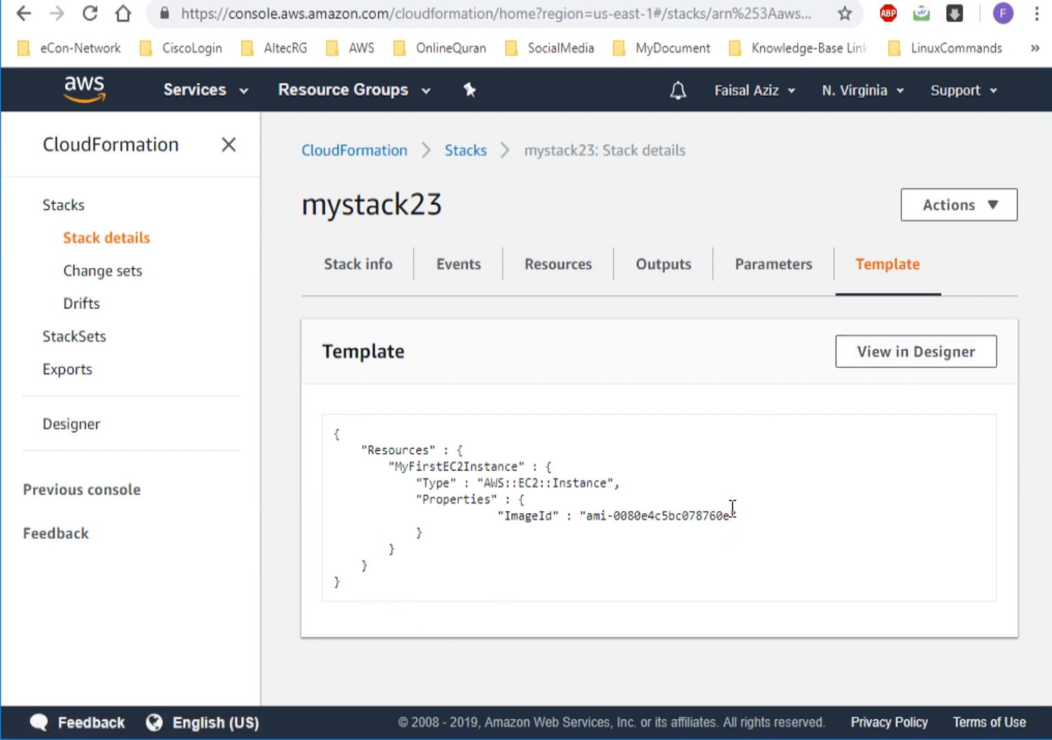
click(779, 269)
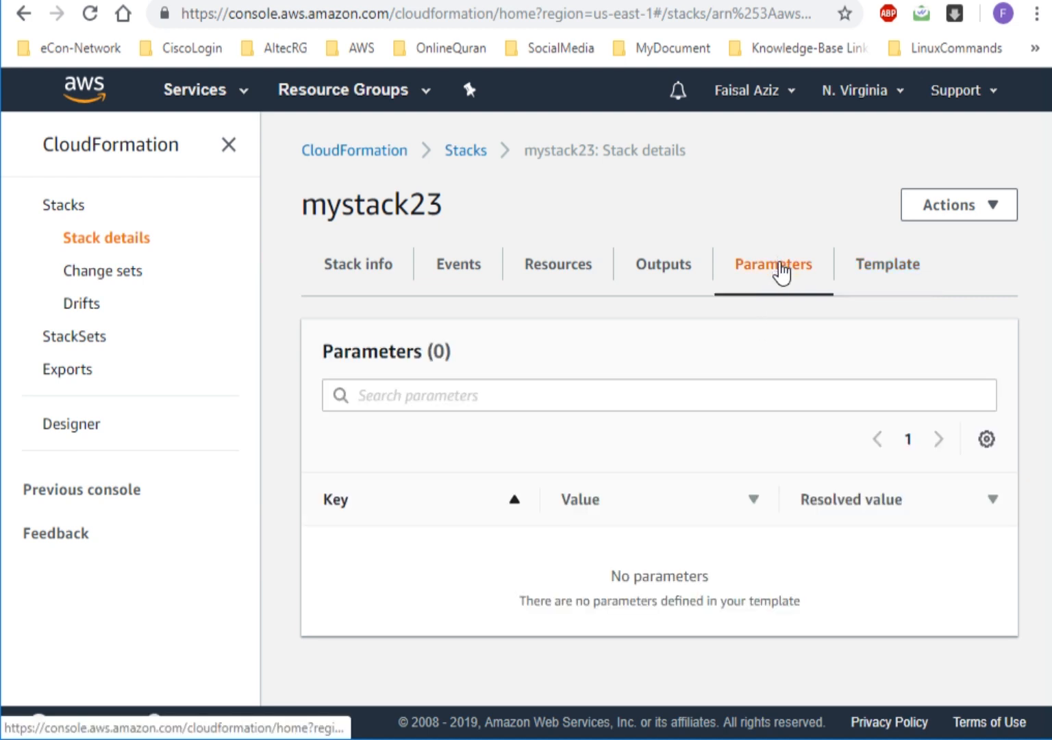
click(646, 274)
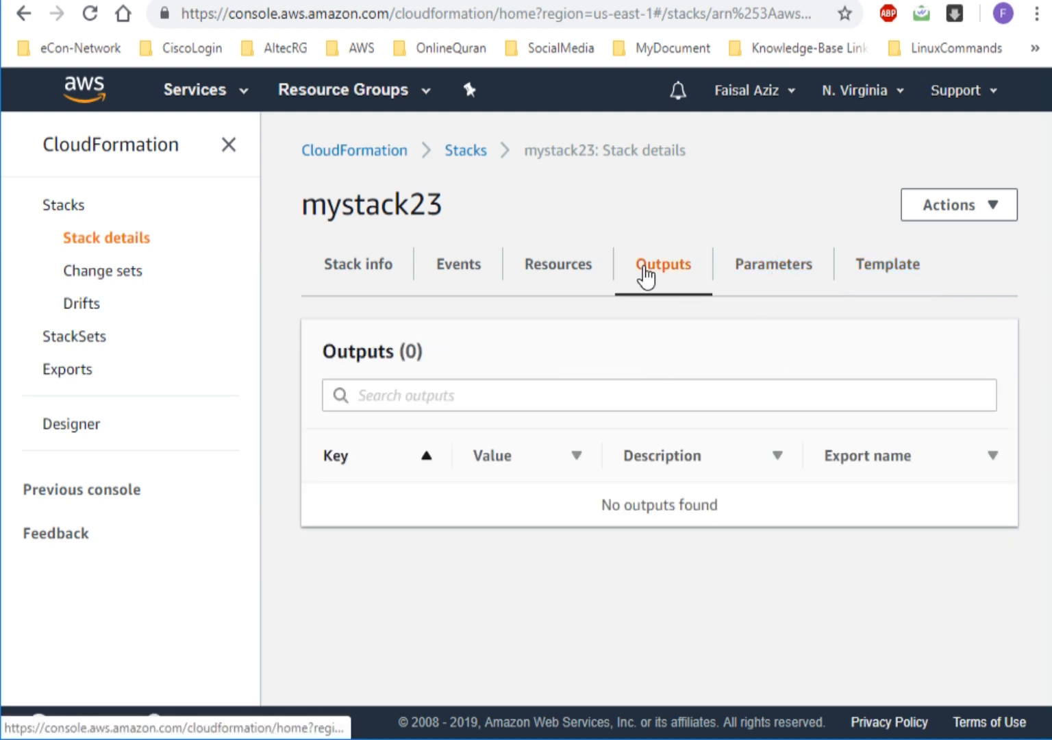
click(472, 283)
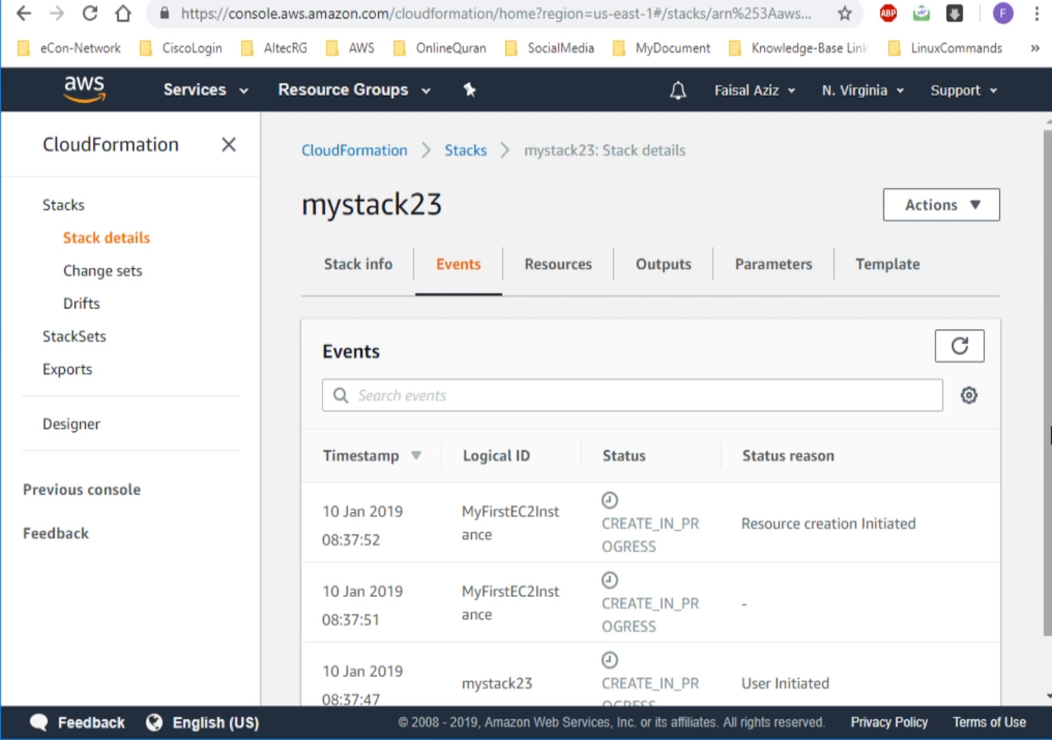
drag(1049, 438, 1049, 542)
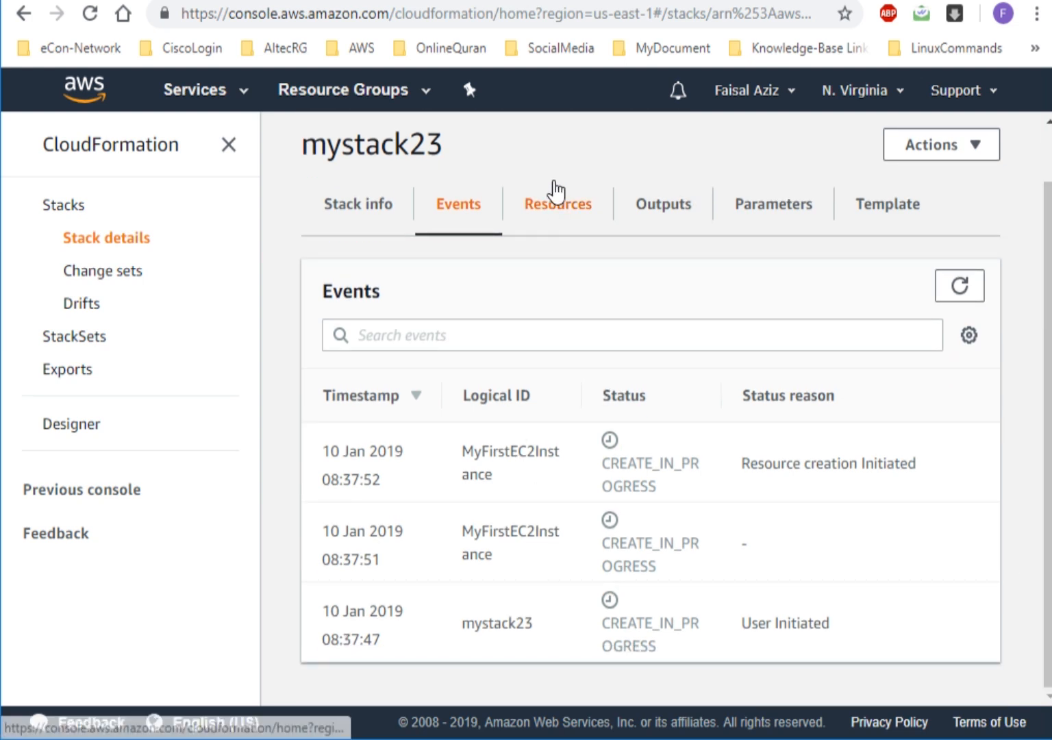
Refresh the resource list and the event list of mystack23 to check the creation status.
click(555, 209)
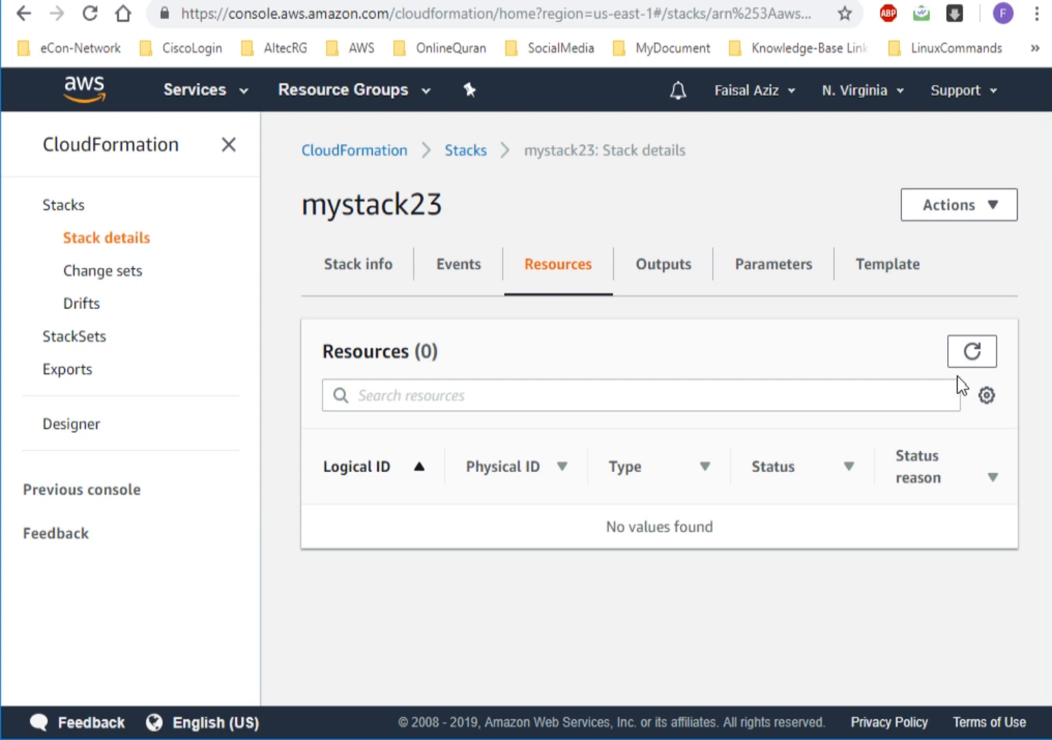
click(976, 361)
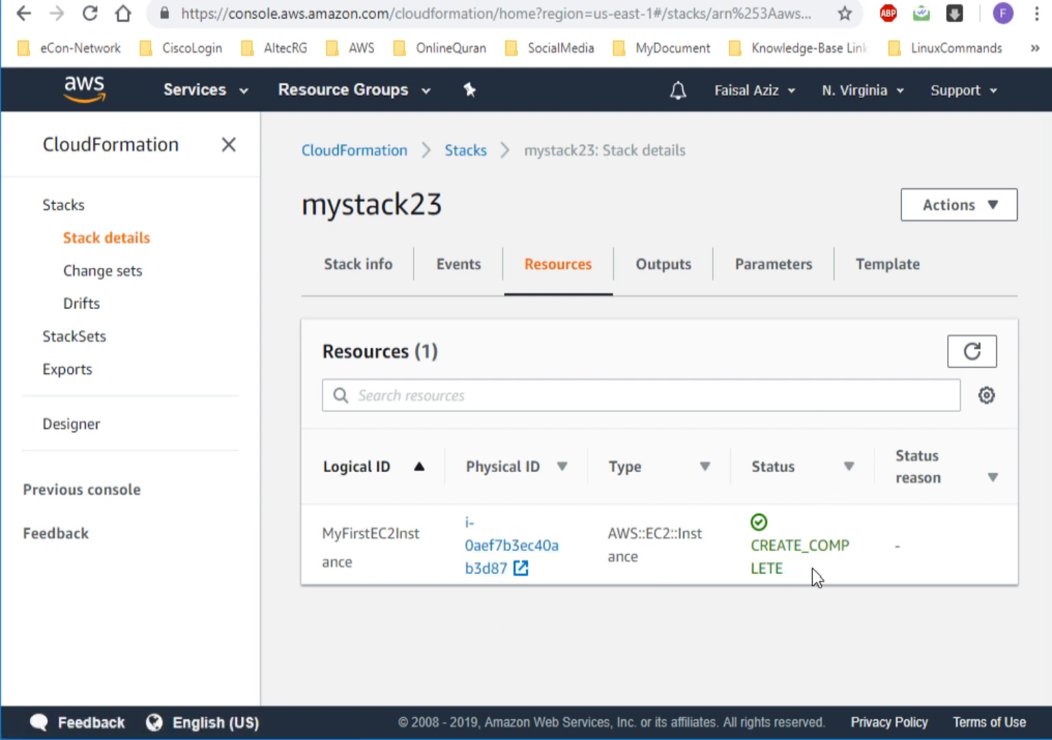
click(457, 271)
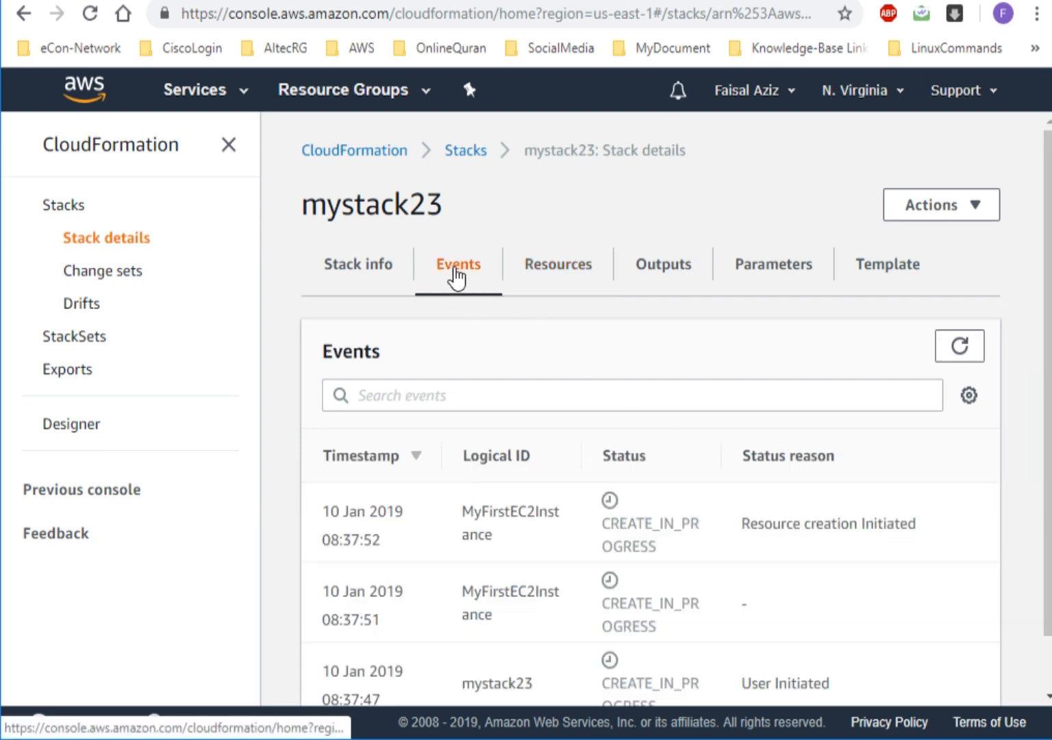
click(953, 351)
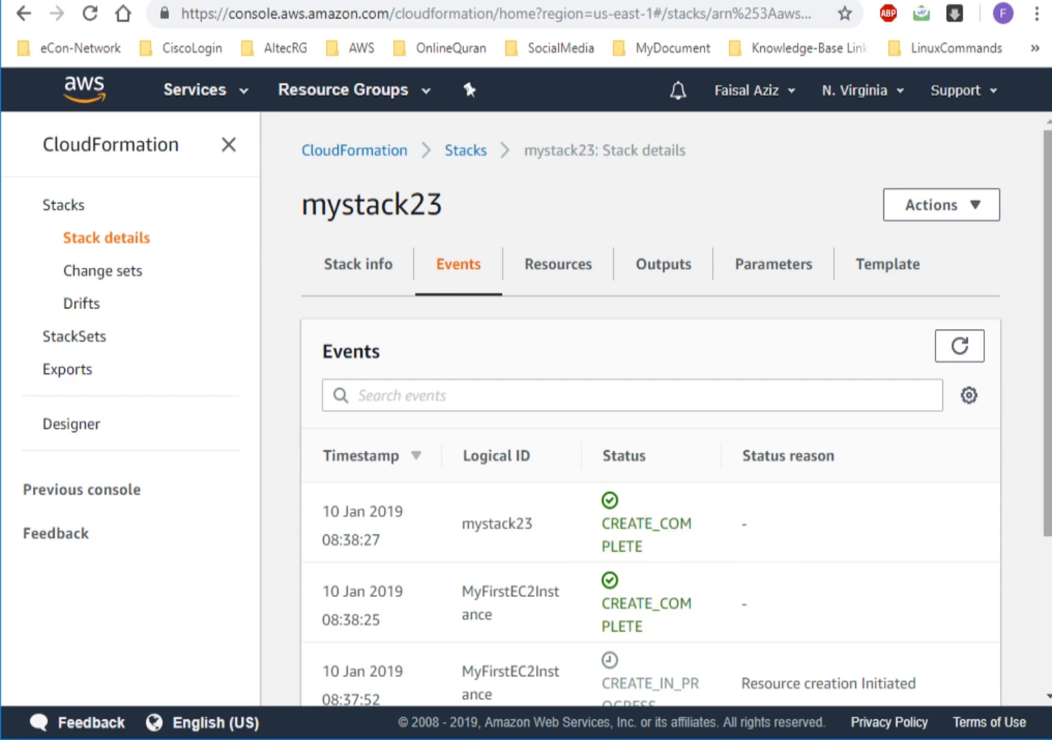
Look through the events of mystack23, and open and refresh its resource list.
scroll(1045, 563, down, 2)
scroll(1046, 482, up, 2)
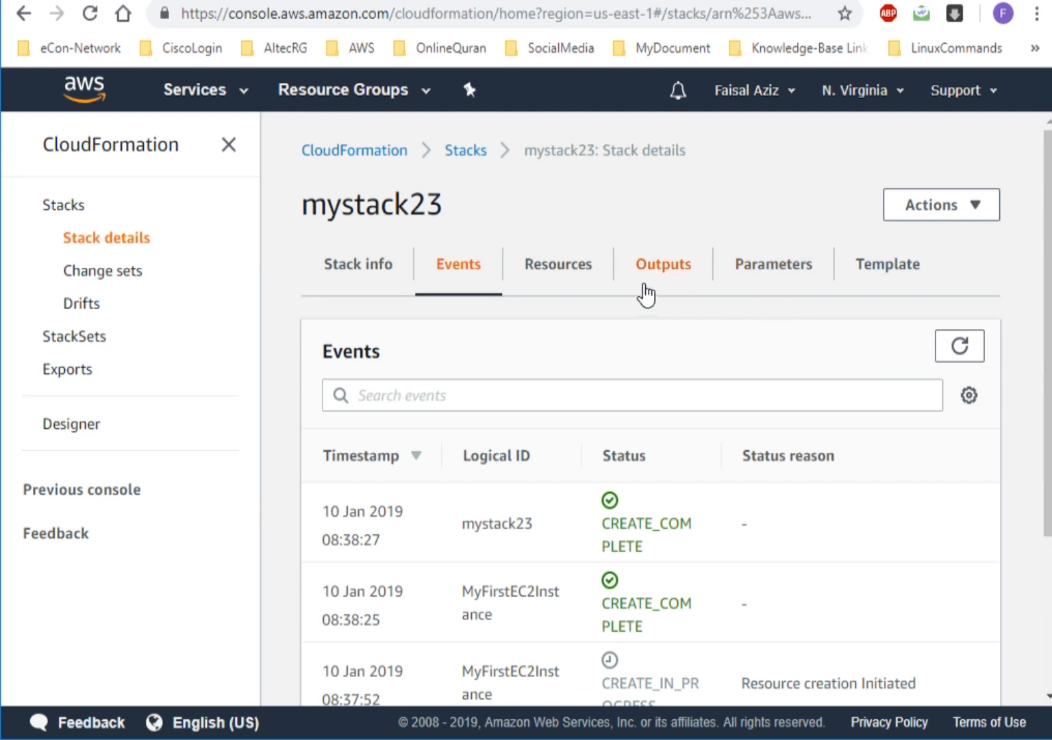
click(582, 272)
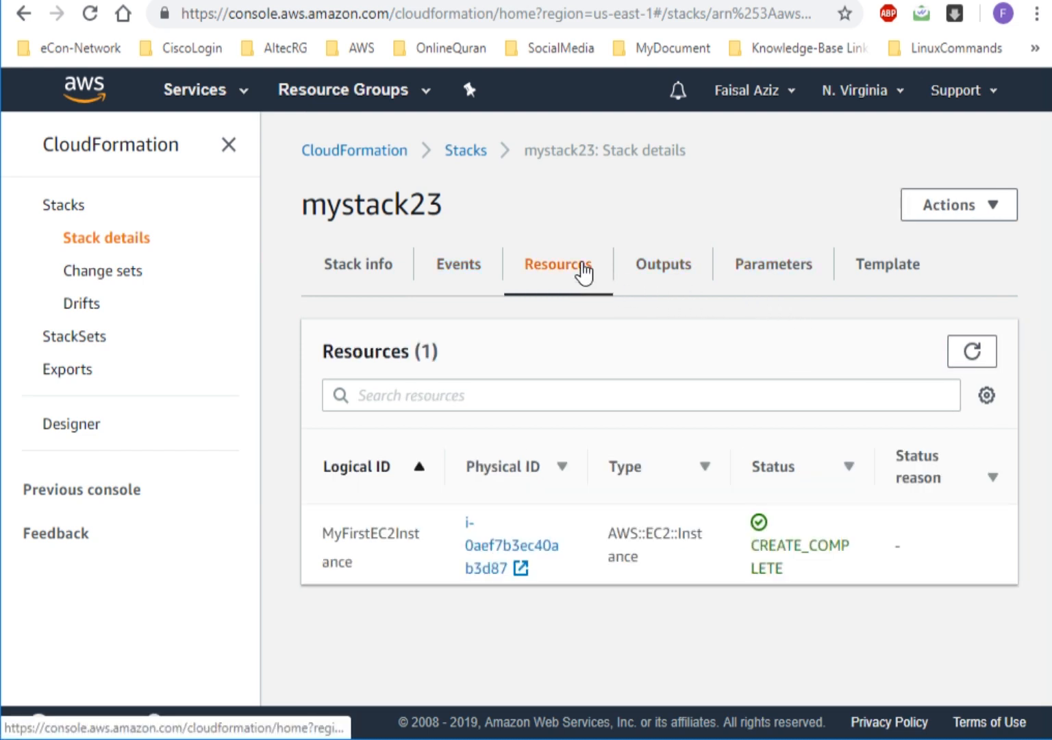
click(971, 352)
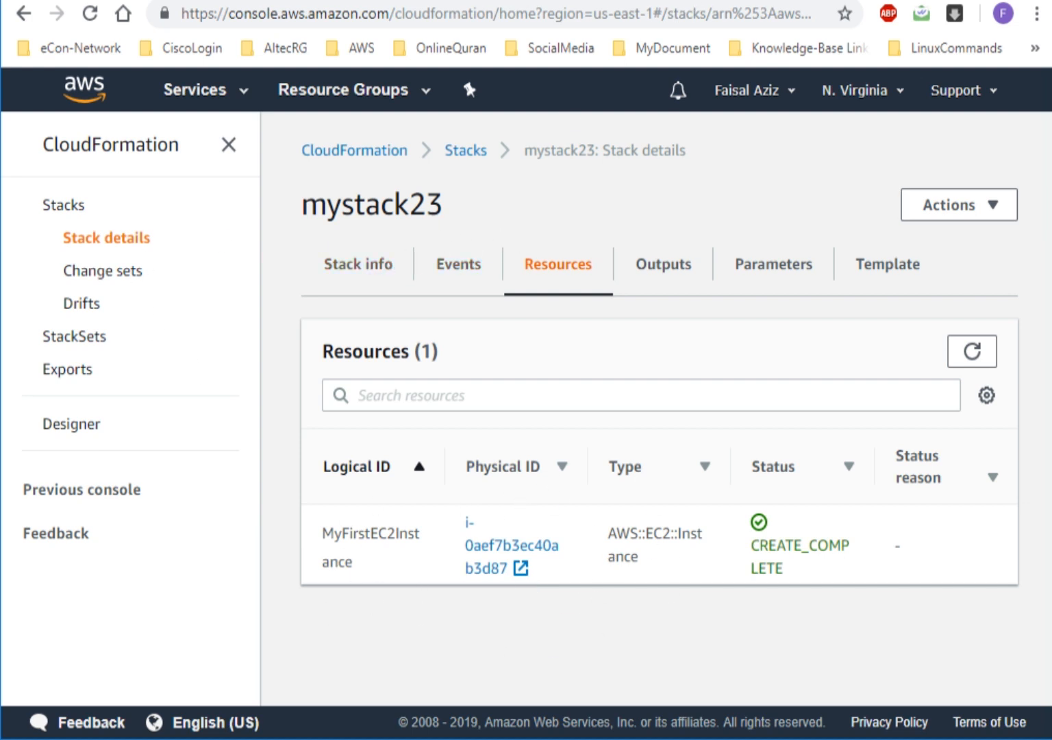
Switch to the EC2 instances list, refresh it and widen the Name column to show full instance names.
key(ctrl+Tab)
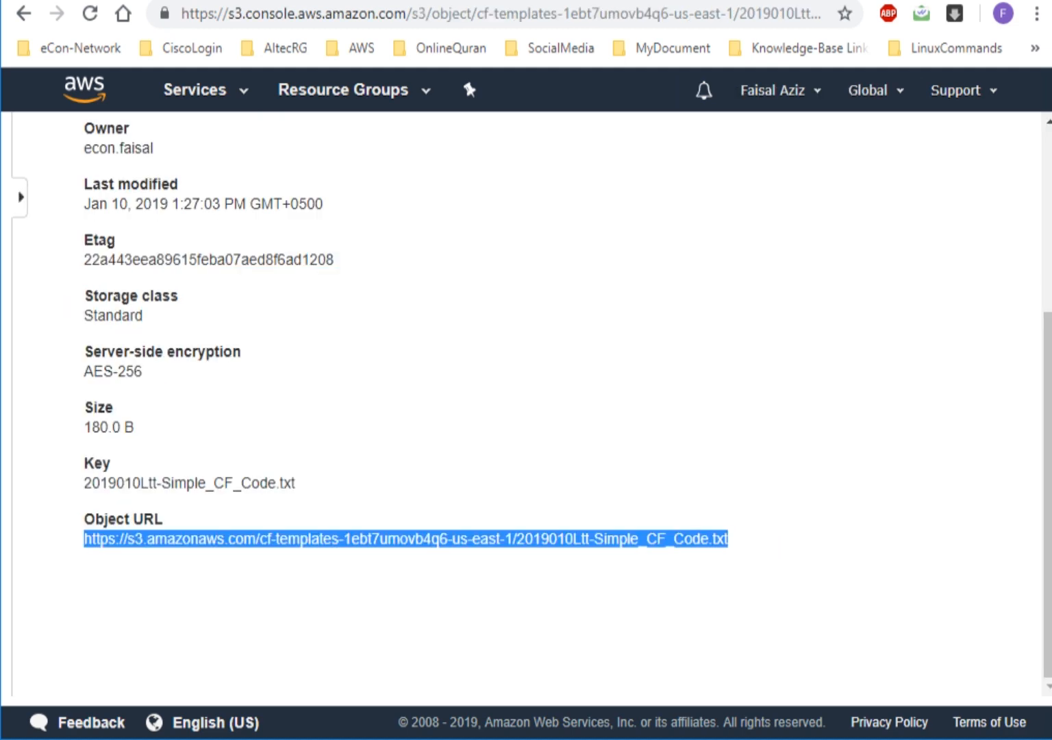
key(ctrl+Tab)
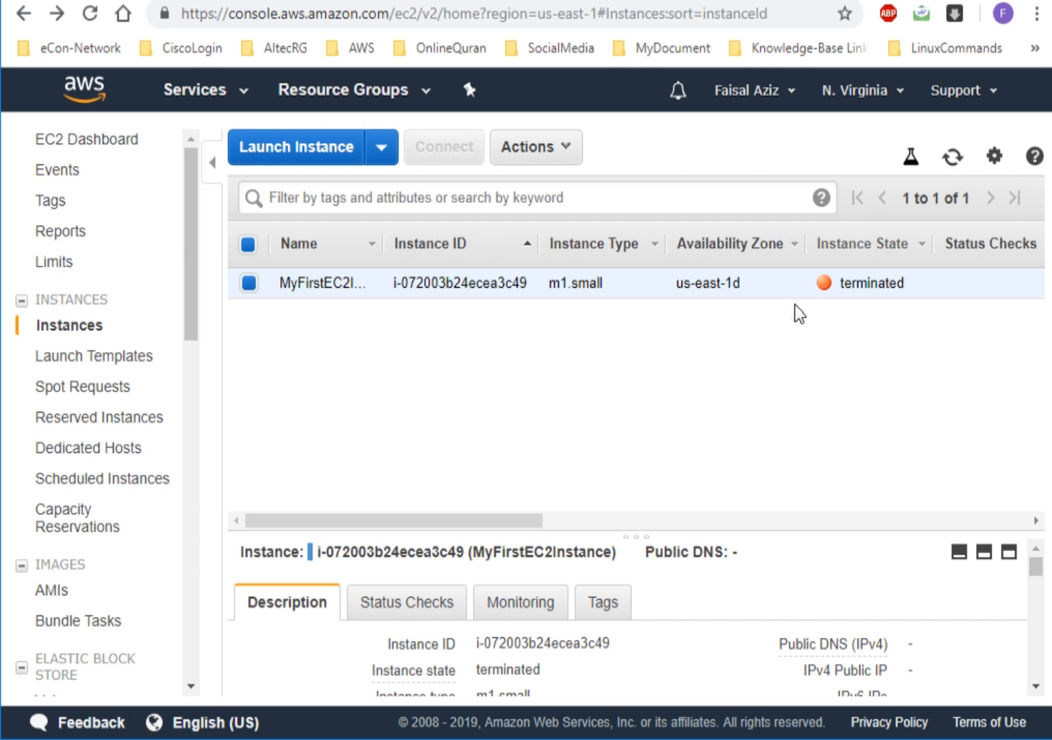
click(951, 159)
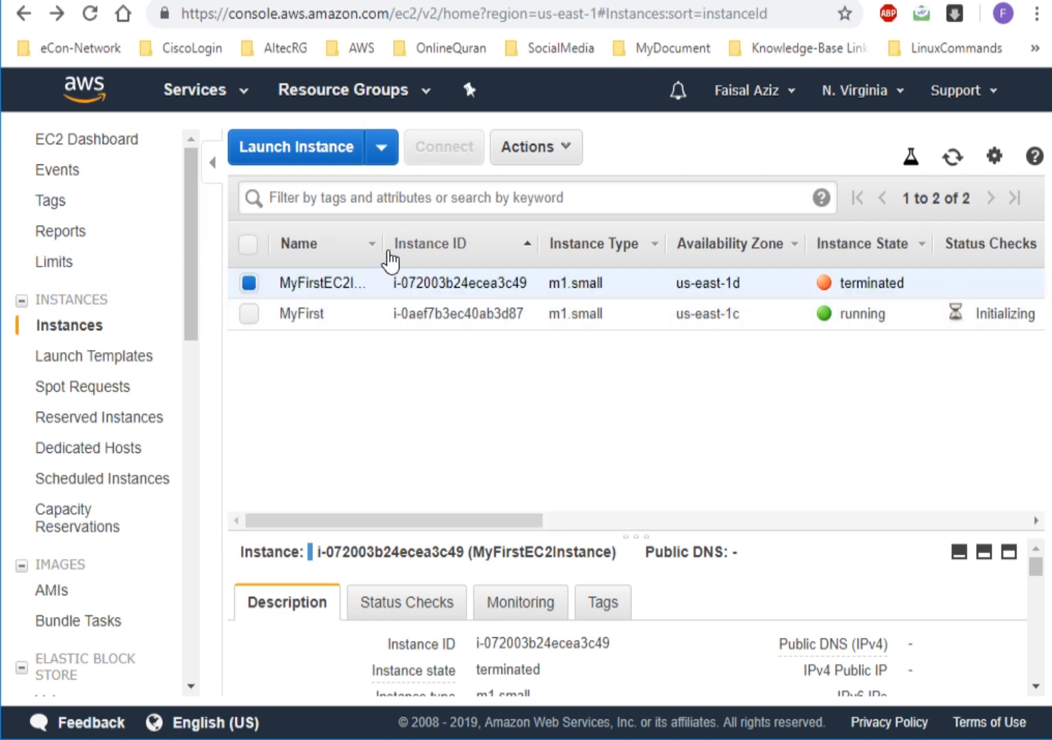
drag(383, 244, 472, 244)
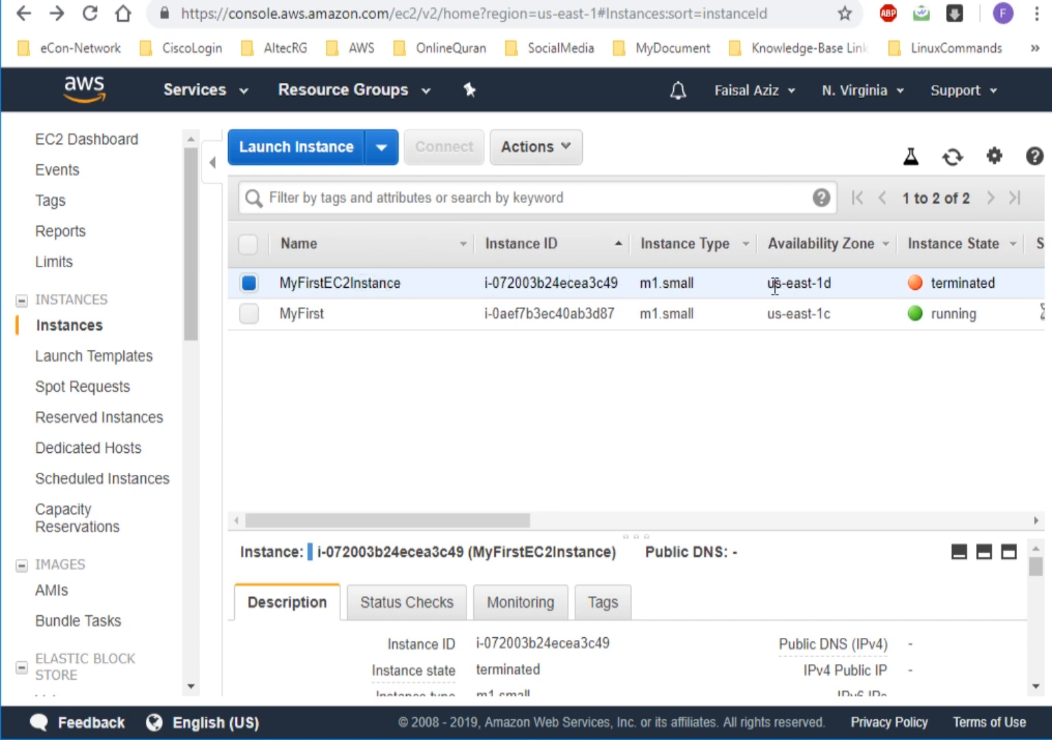
Enlarge the instance details pane and review the description of the terminated MyFirstEC2Instance.
drag(641, 520, 631, 353)
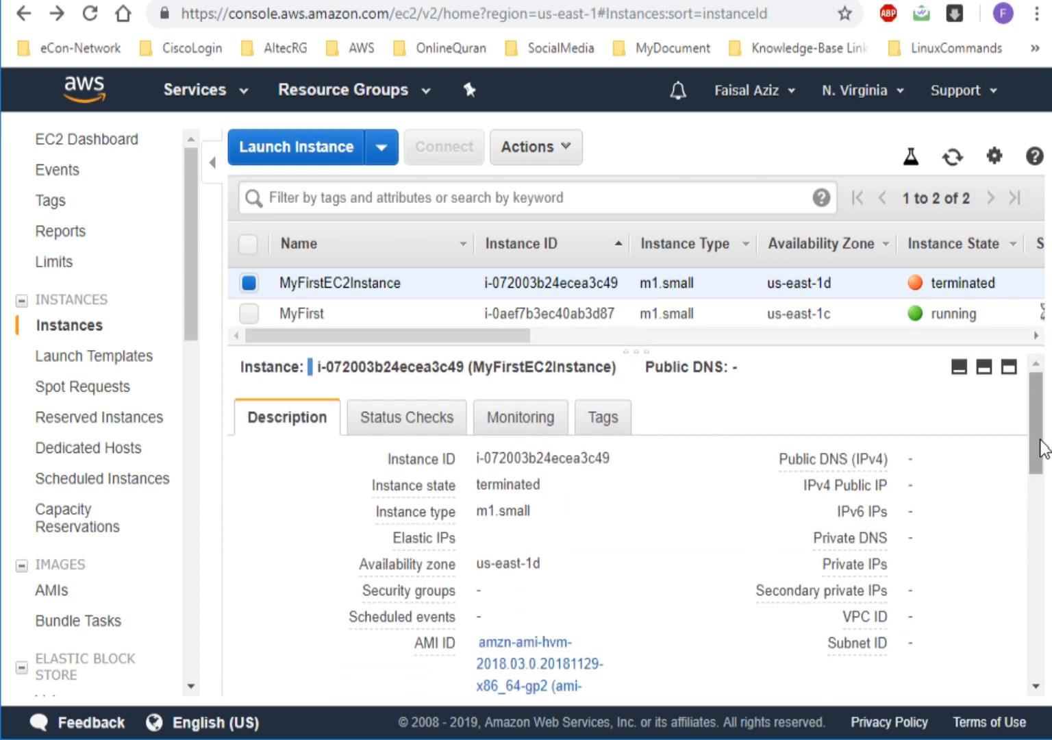
drag(1042, 445, 1043, 491)
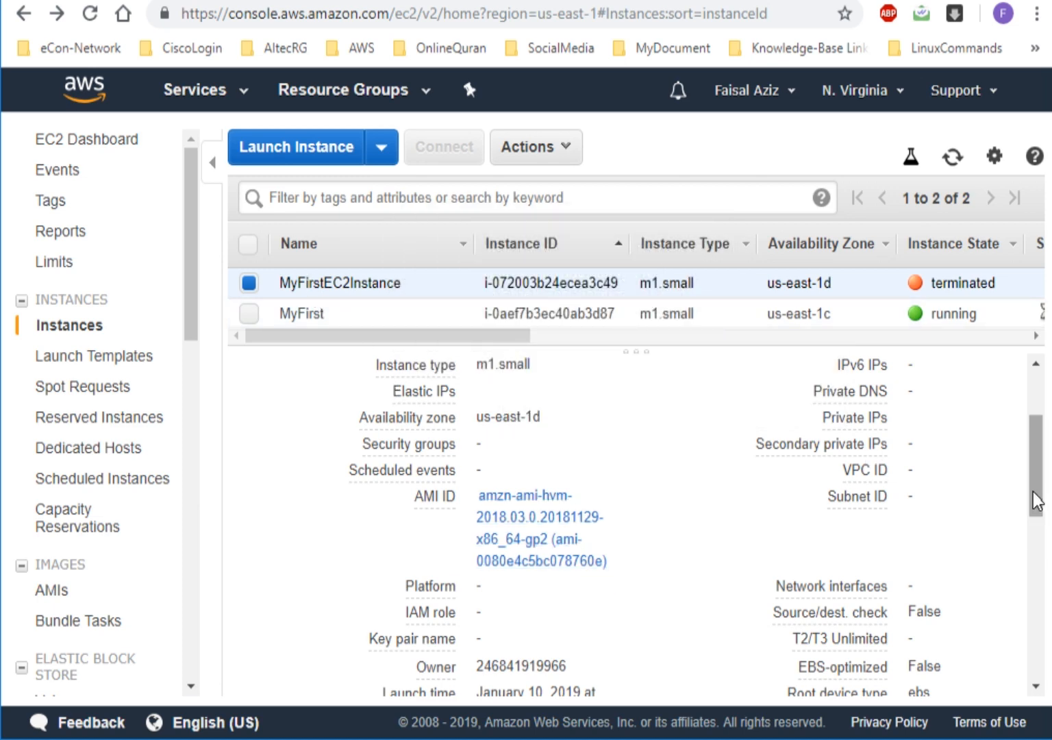
scroll(1037, 497, up, 1)
drag(1037, 497, 1036, 456)
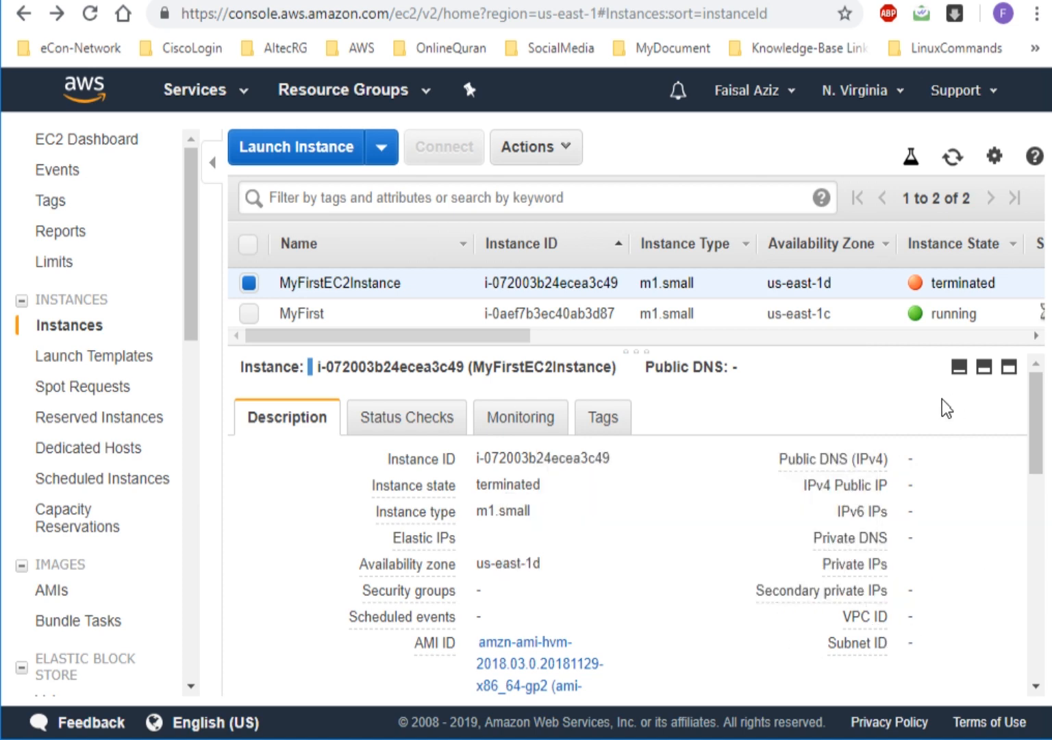
Refresh the instance list, select the MyFirst instance and examine its description, including instance ID, AMI ID and public DNS.
click(953, 157)
mouse_move(1036, 470)
mouse_down()
mouse_move(1039, 522)
mouse_move(1035, 449)
mouse_up()
mouse_move(415, 523)
click(287, 315)
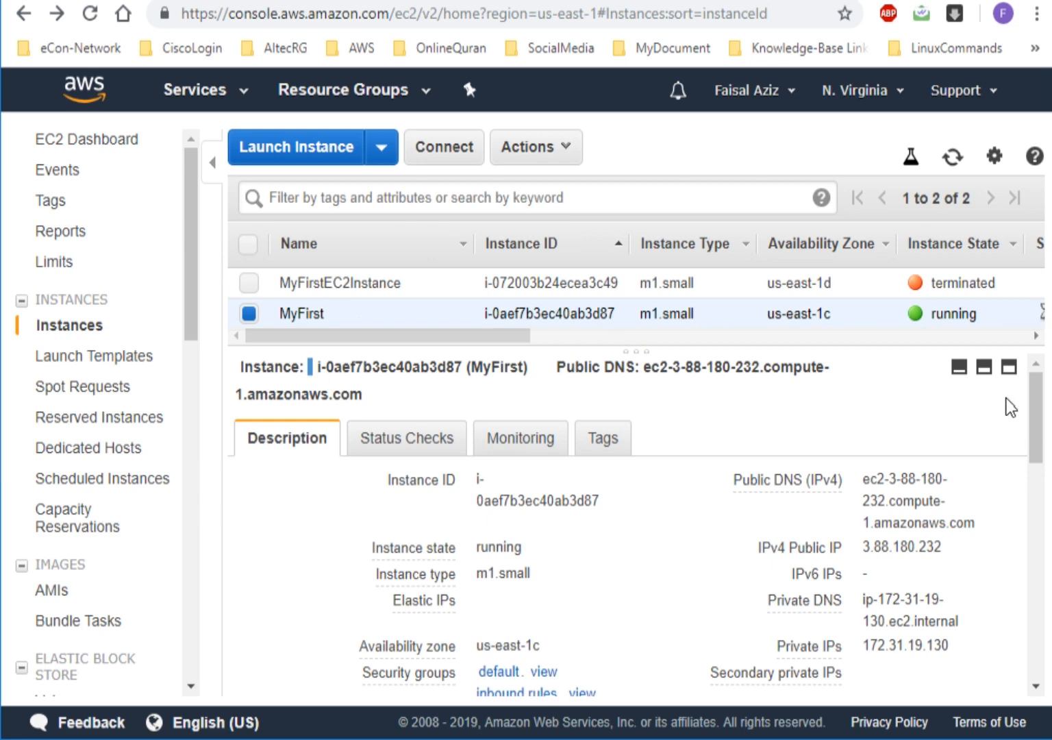
drag(1036, 431, 1043, 493)
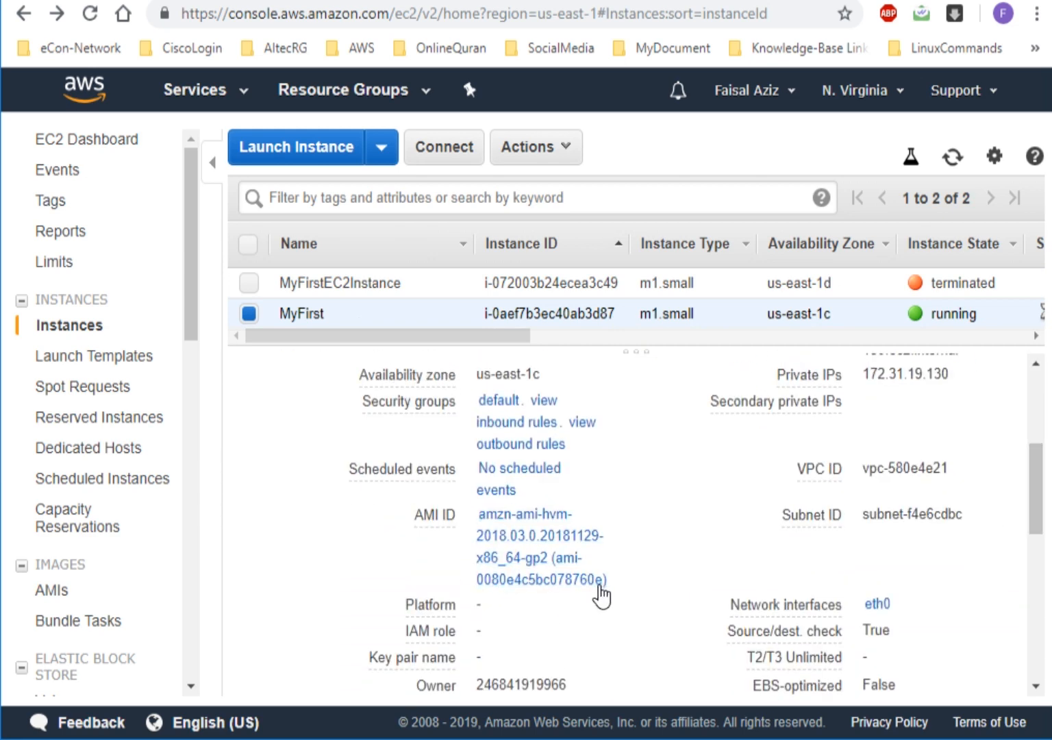
drag(1036, 503, 1037, 458)
mouse_move(363, 507)
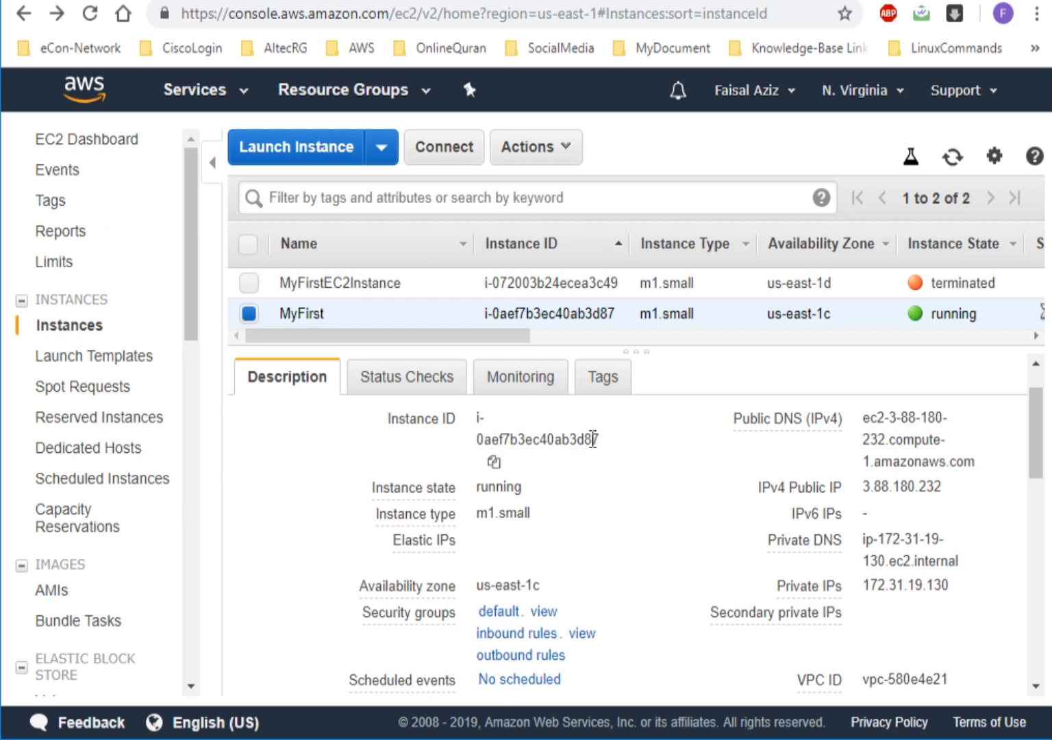
drag(593, 440, 569, 439)
click(569, 439)
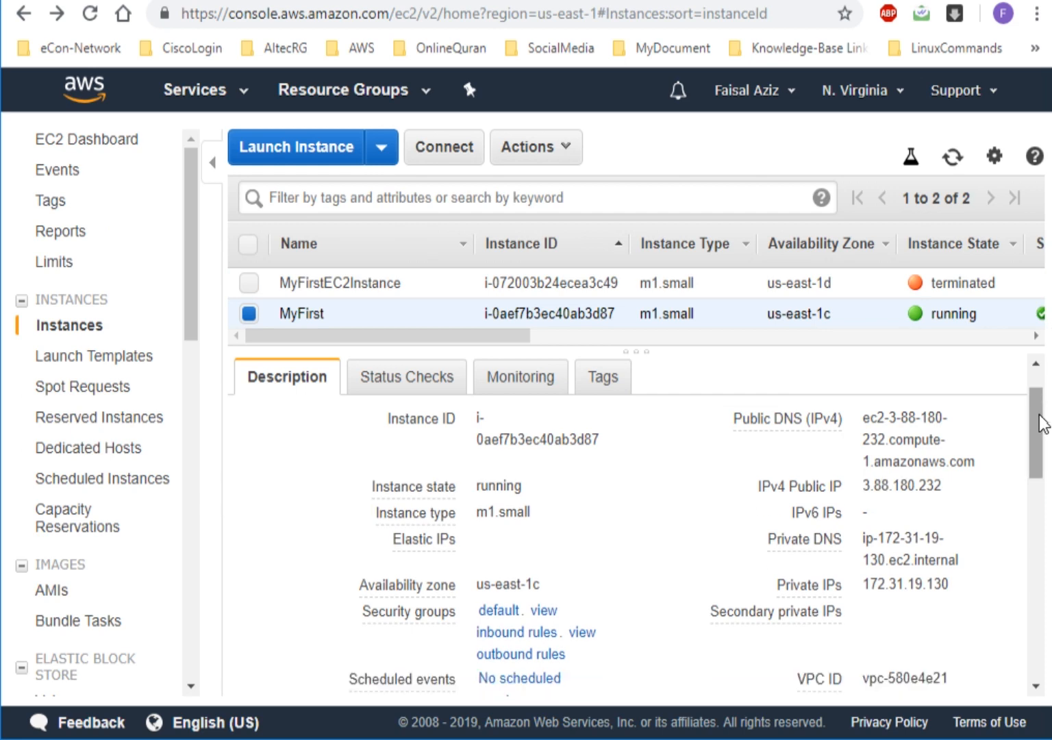
mouse_move(1040, 424)
mouse_down()
mouse_move(1040, 654)
mouse_move(1039, 433)
mouse_up()
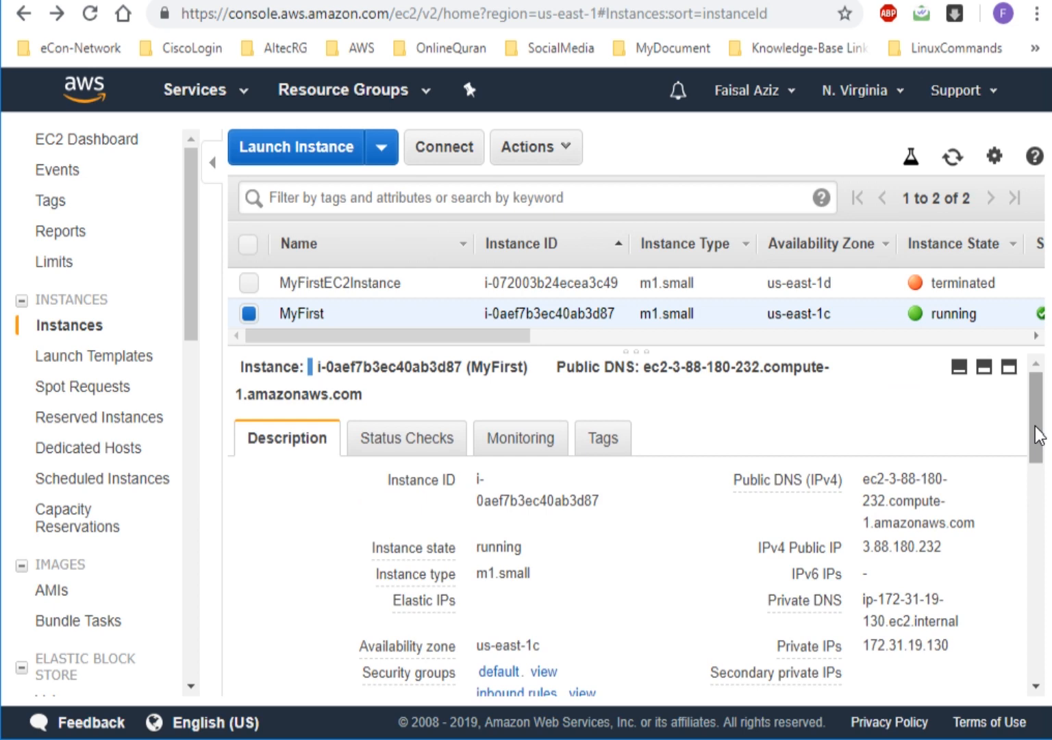
mouse_move(560, 738)
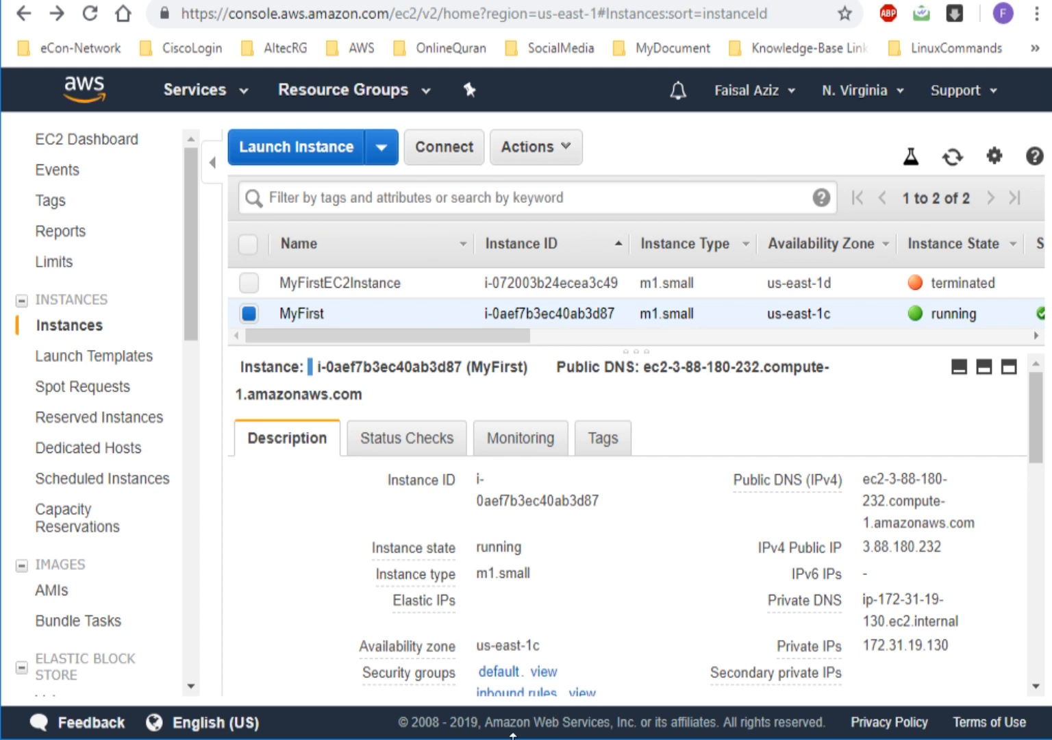
mouse_move(677, 540)
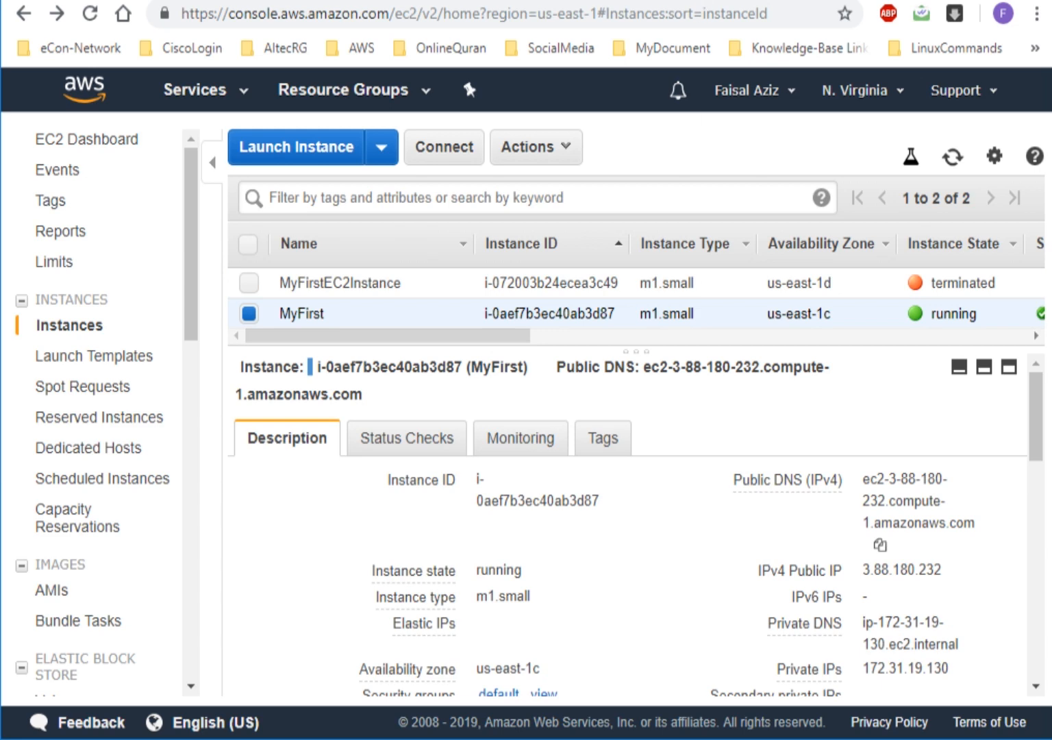
Return to CloudFormation, open mystack23 from the stack list and review its overview and events.
click(663, 2)
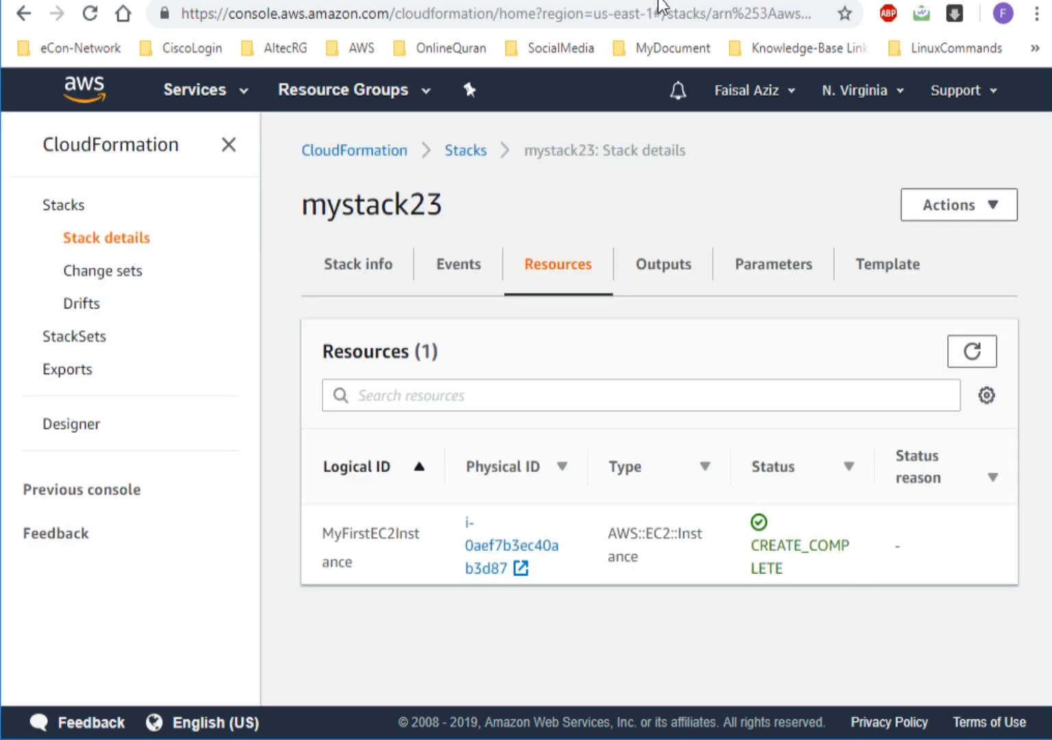
click(63, 210)
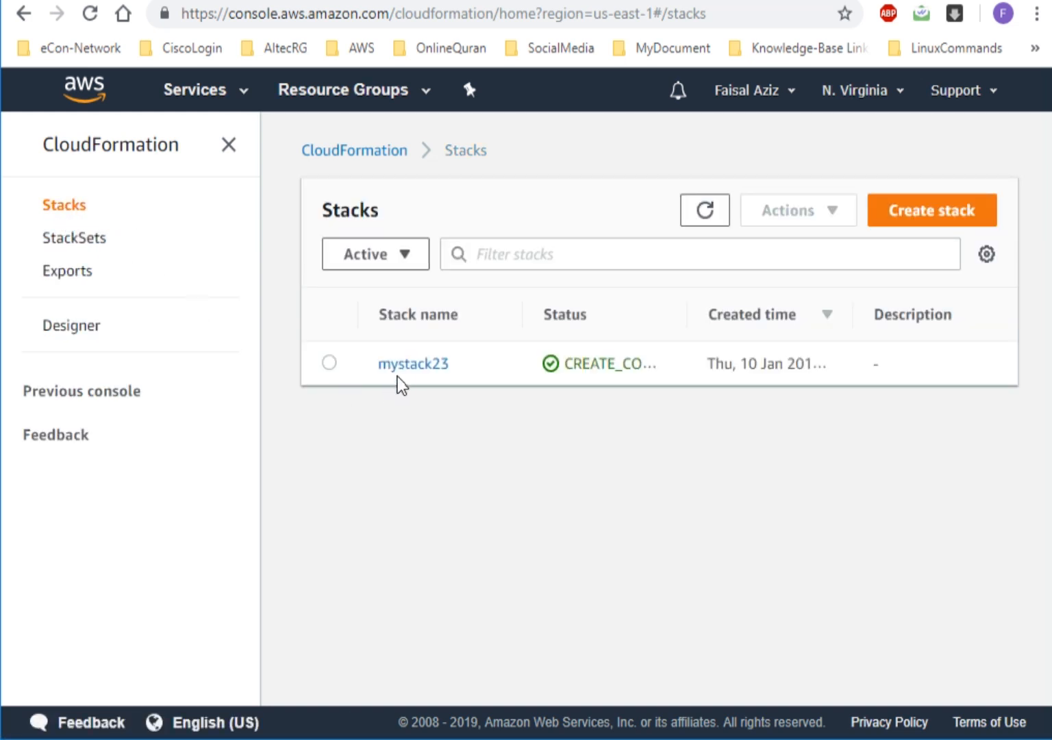
click(408, 364)
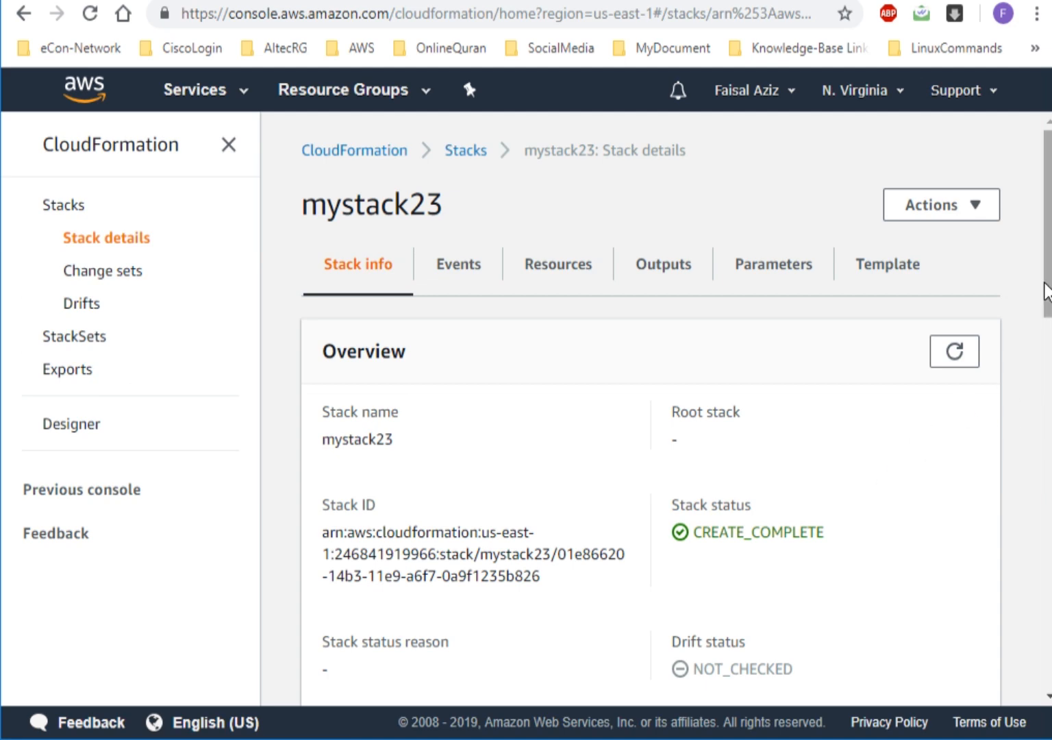
drag(1048, 286, 1050, 253)
click(461, 264)
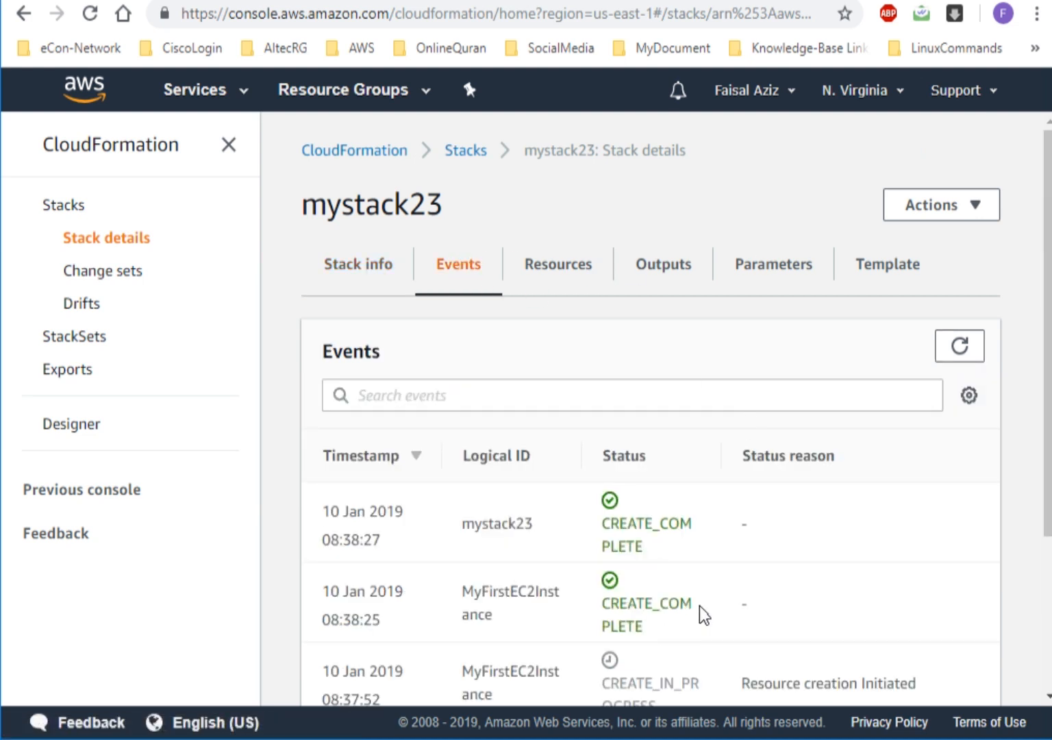
click(891, 283)
Select mystack23 in the stack list and delete it.
click(91, 213)
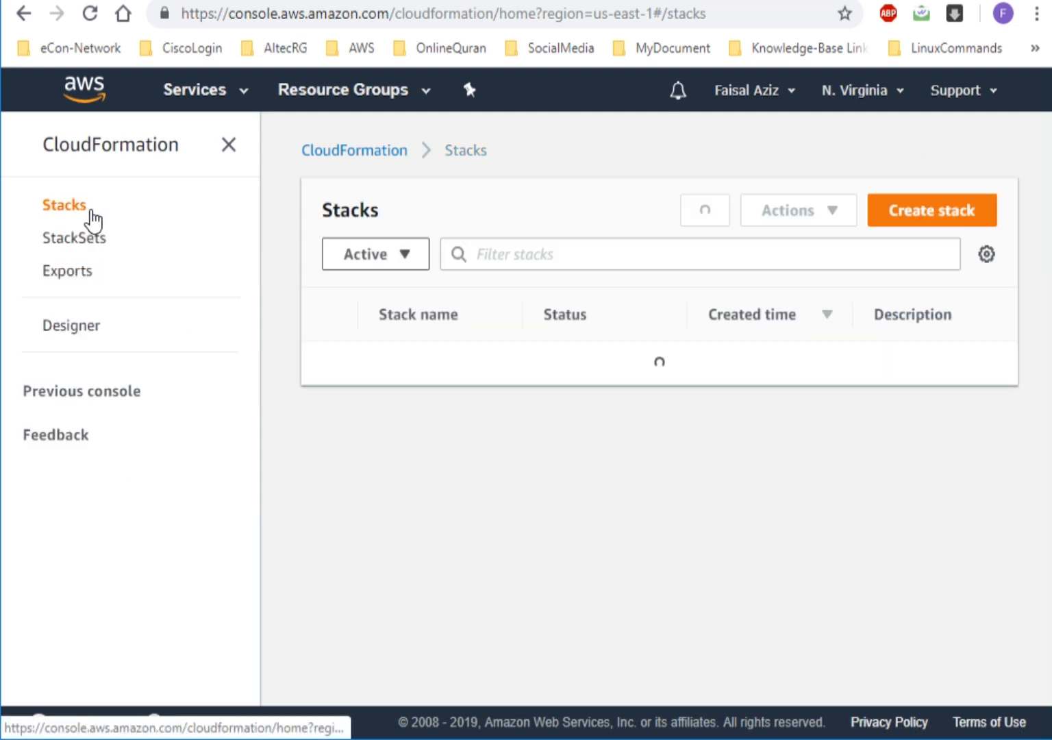
click(329, 363)
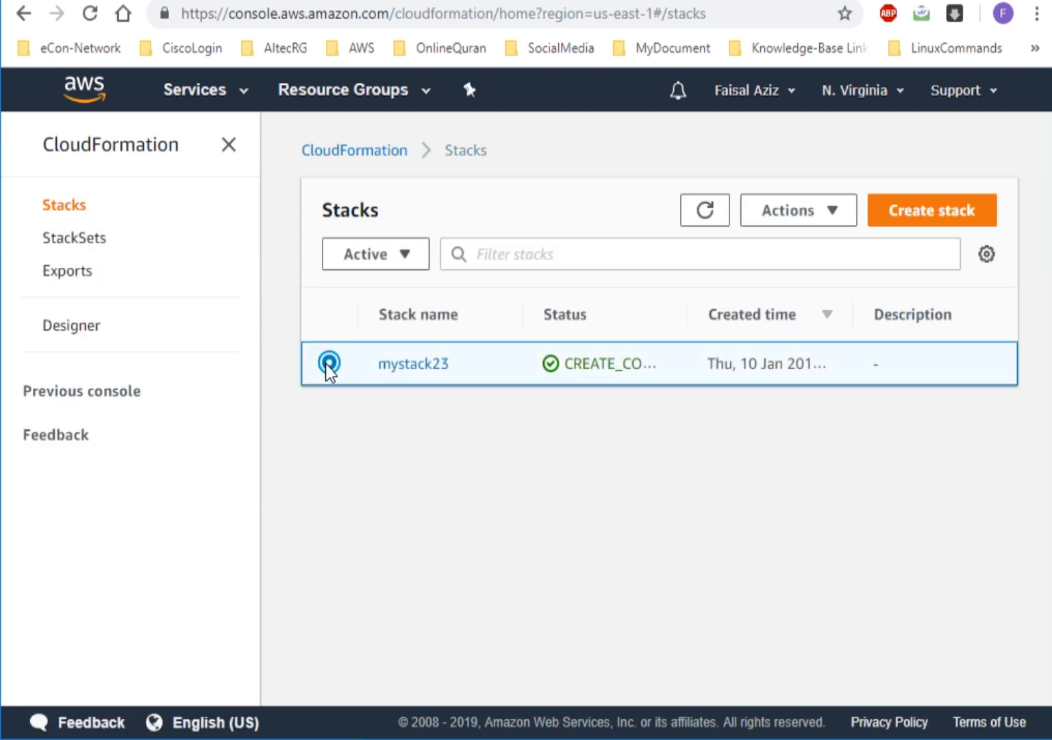
click(835, 216)
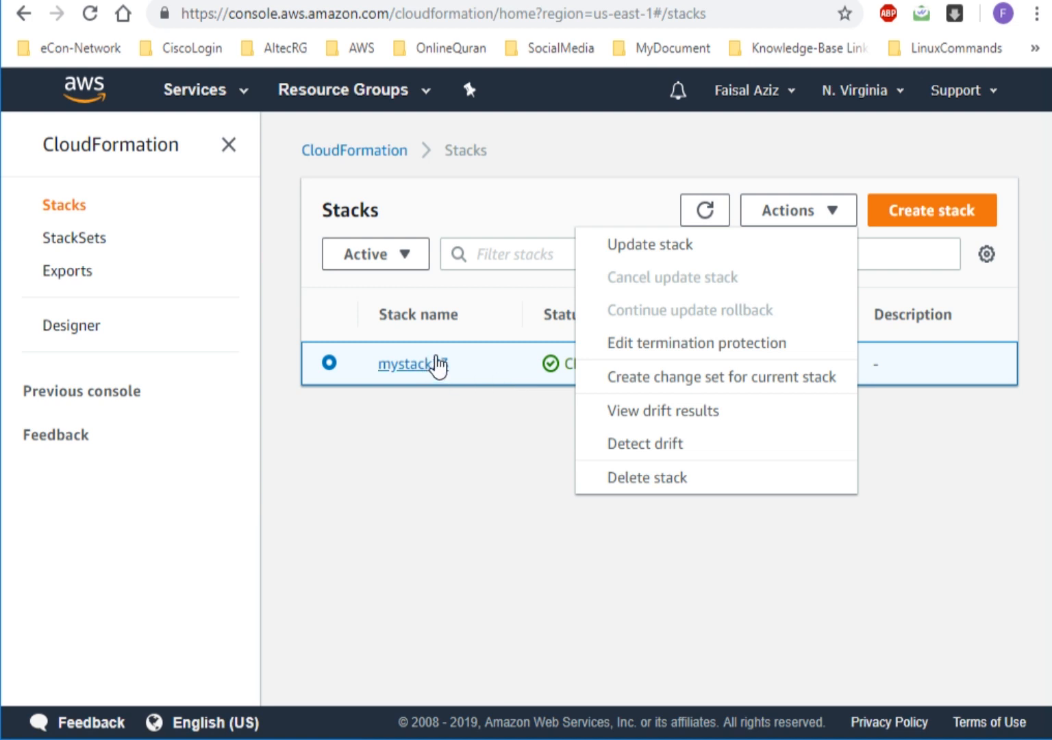
click(623, 480)
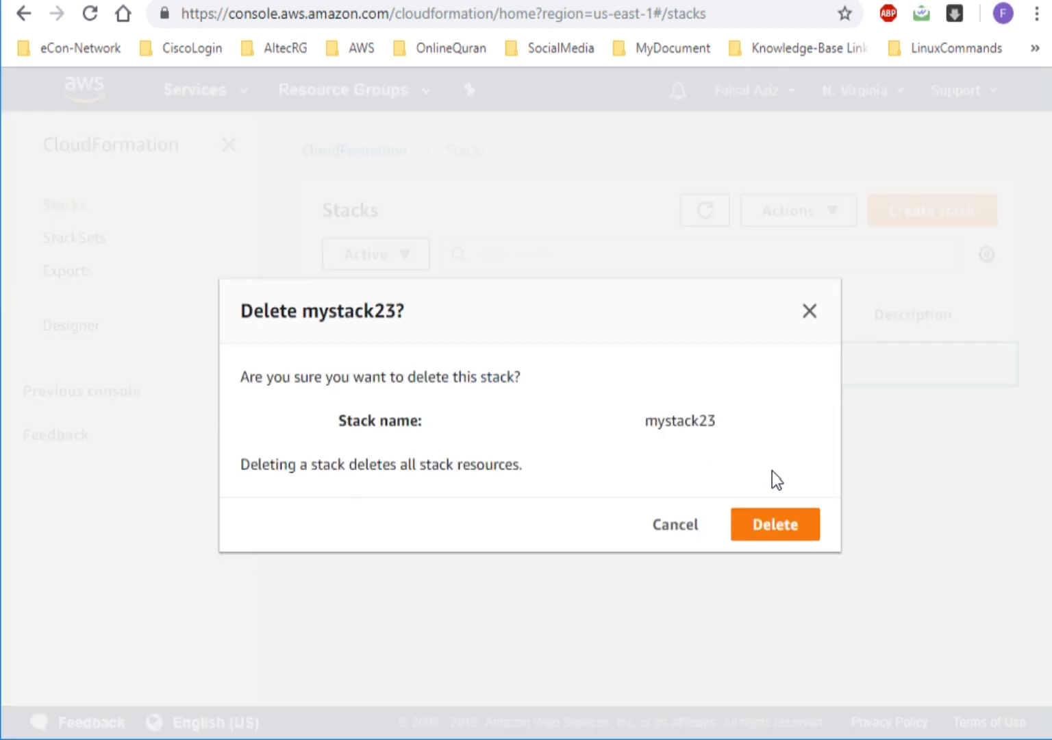
click(788, 529)
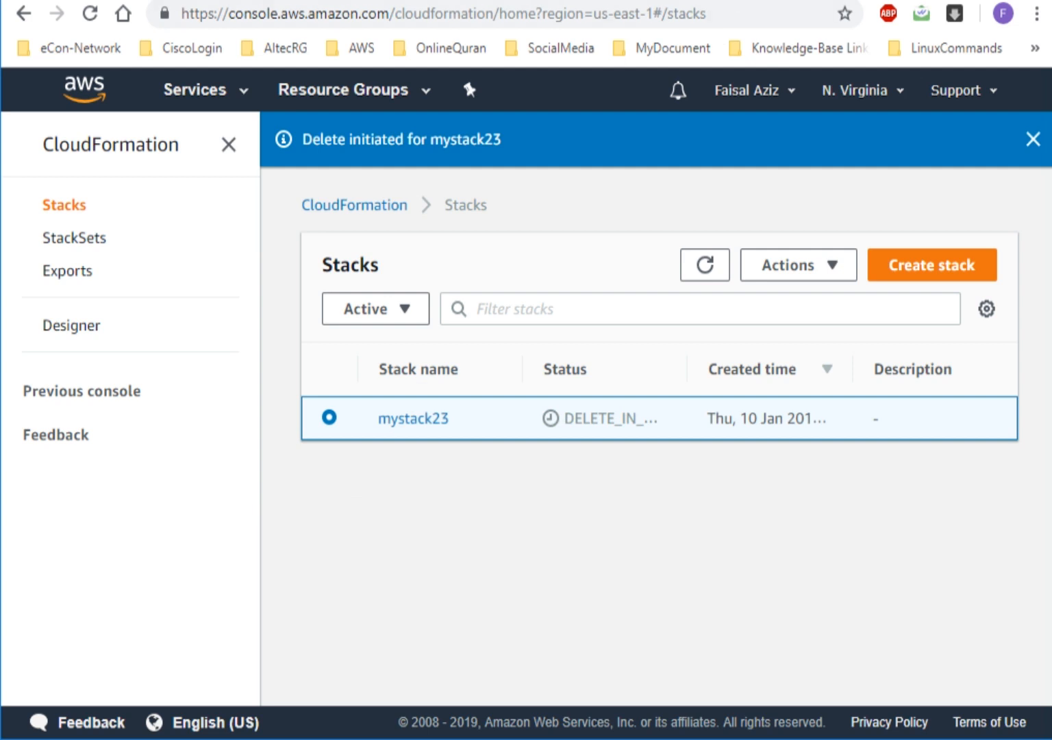
Refresh the EC2 instance list and the CloudFormation stack list to check the deletion of mystack23.
click(737, 0)
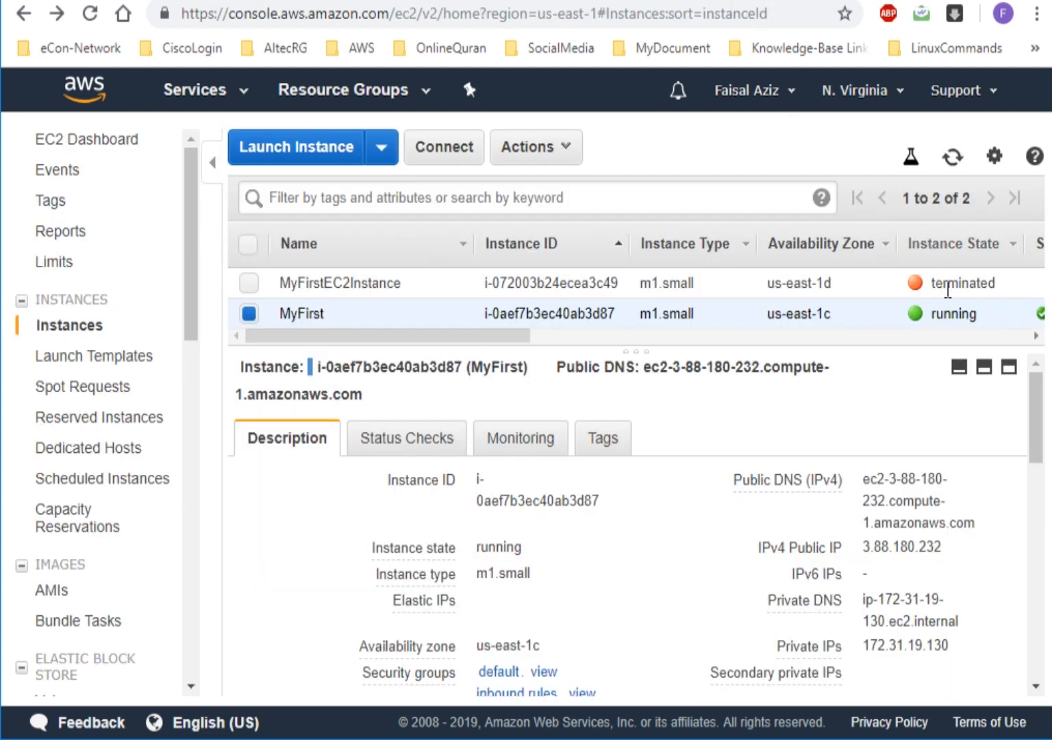
click(951, 159)
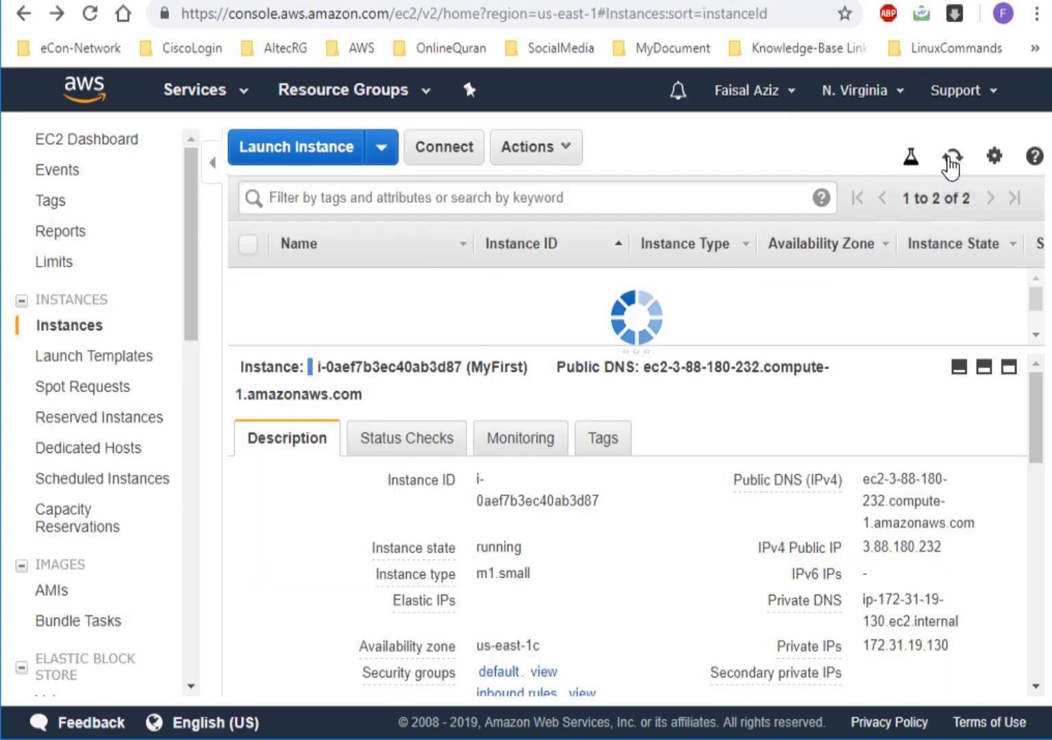
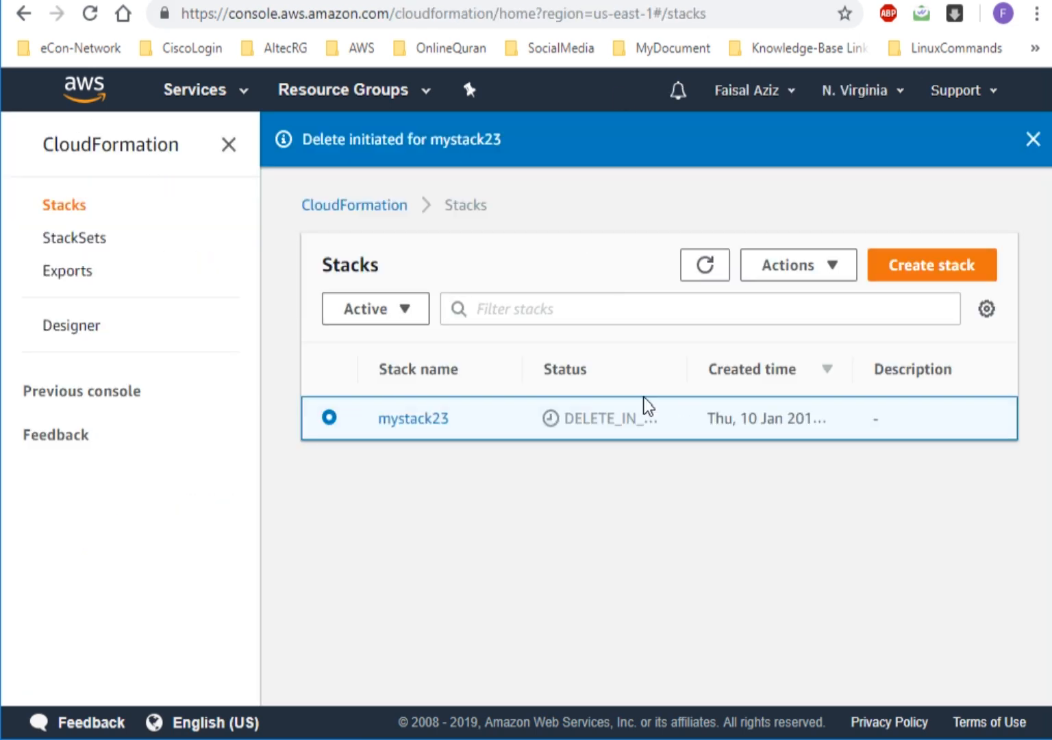
click(691, 270)
Start creating a new stack, change the ImageId key to "Imageid" in Simple_CF_Code.txt, save the file and return to the stack setup.
click(925, 270)
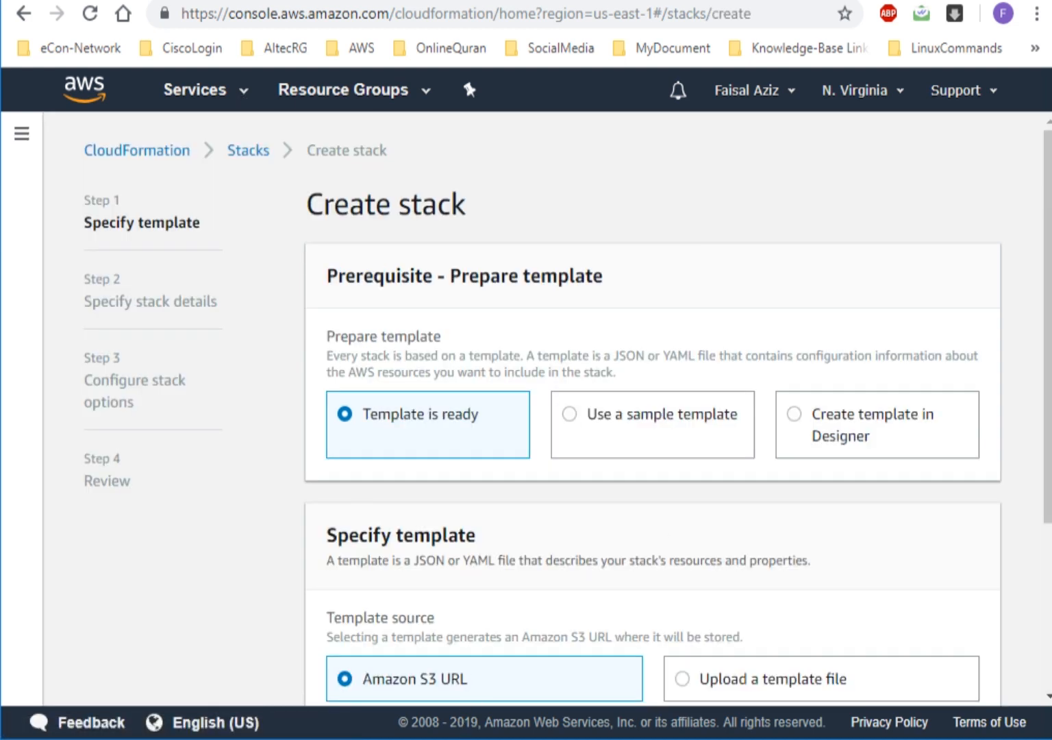
key(alt+Tab)
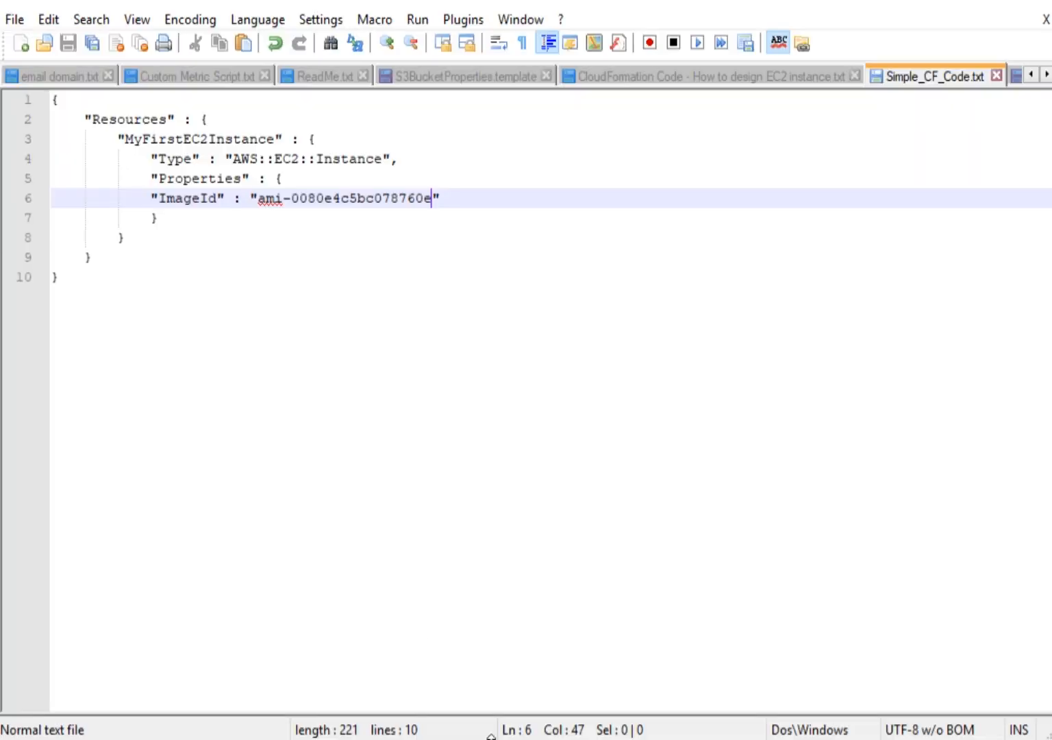
click(212, 198)
key(BackSpace)
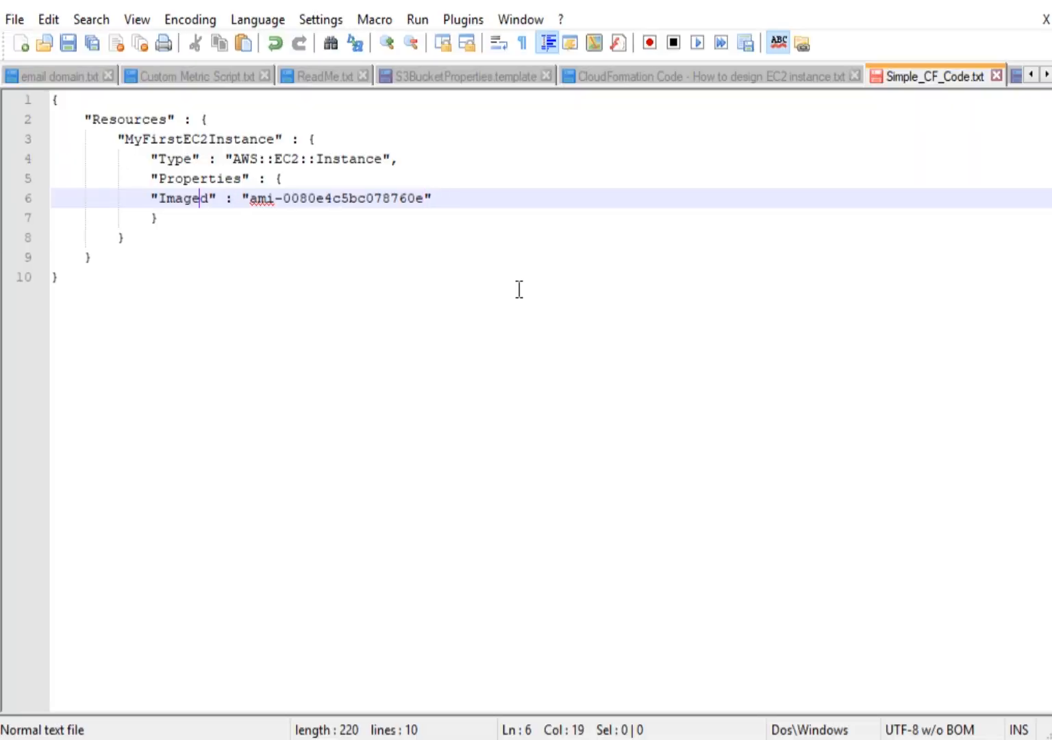
text(i)
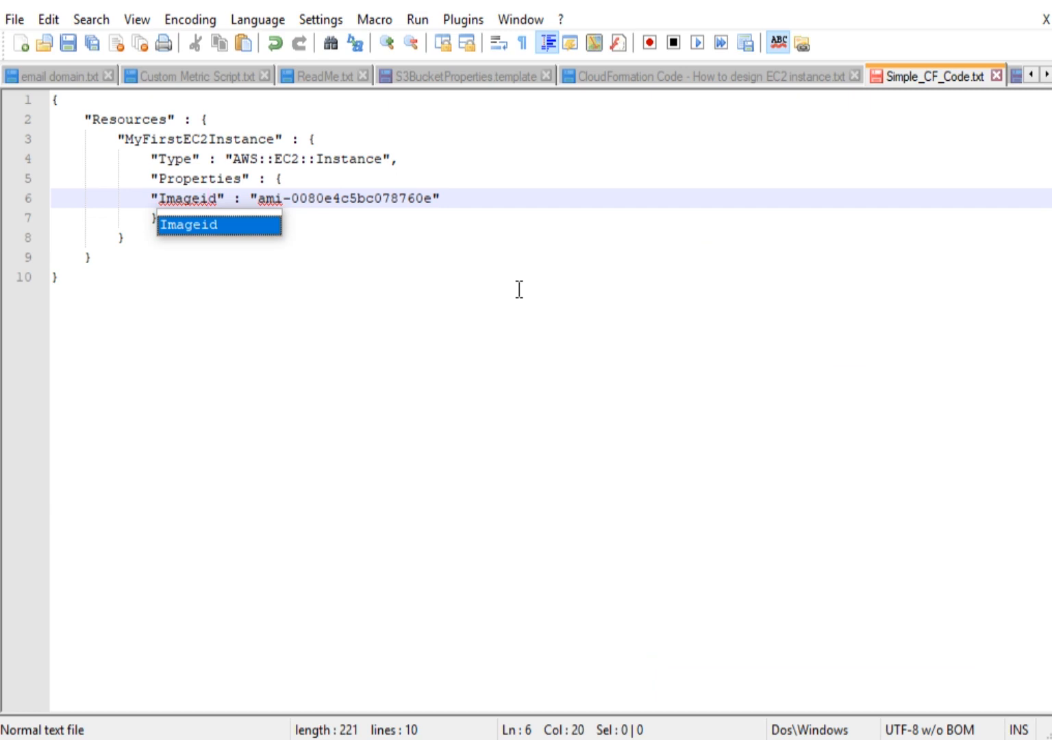
key(ctrl+s)
click(420, 387)
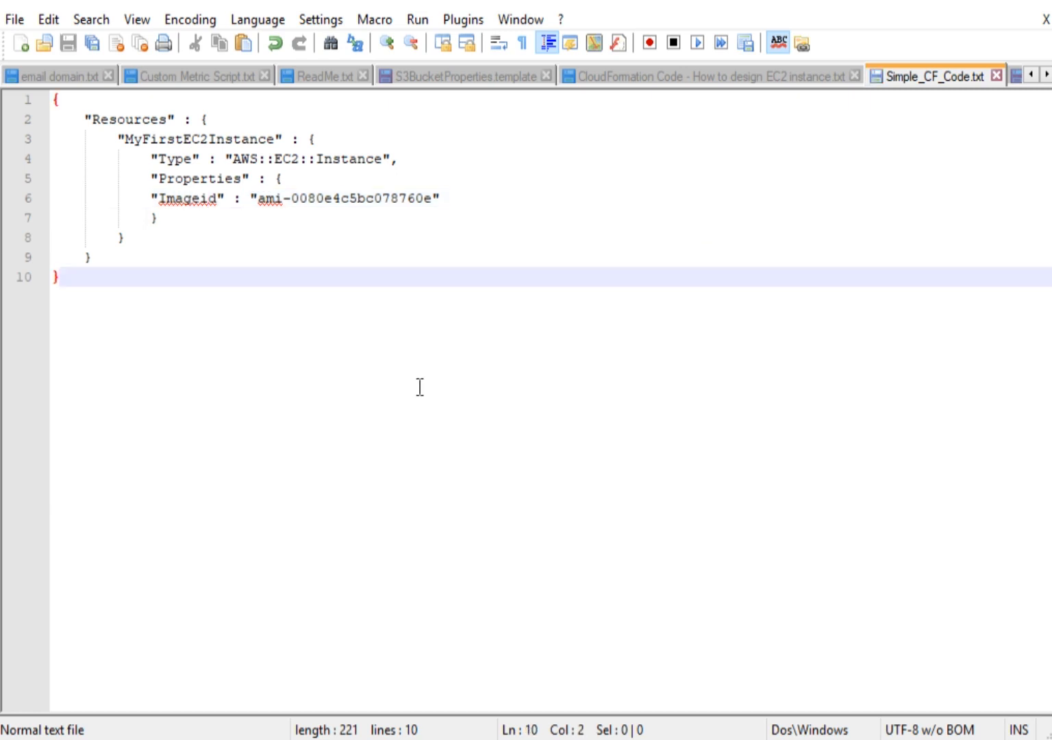
key(alt+Tab)
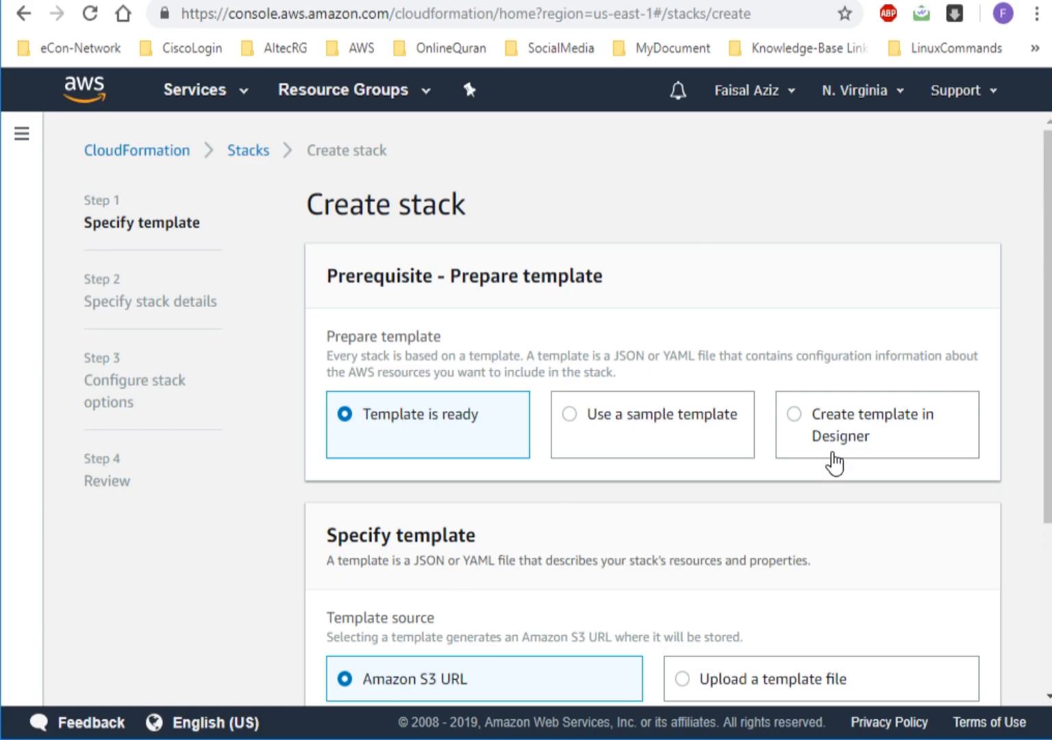
Upload Simple_CF_Code.txt as the template file and continue to the stack name entry.
scroll(1051, 473, down, 3)
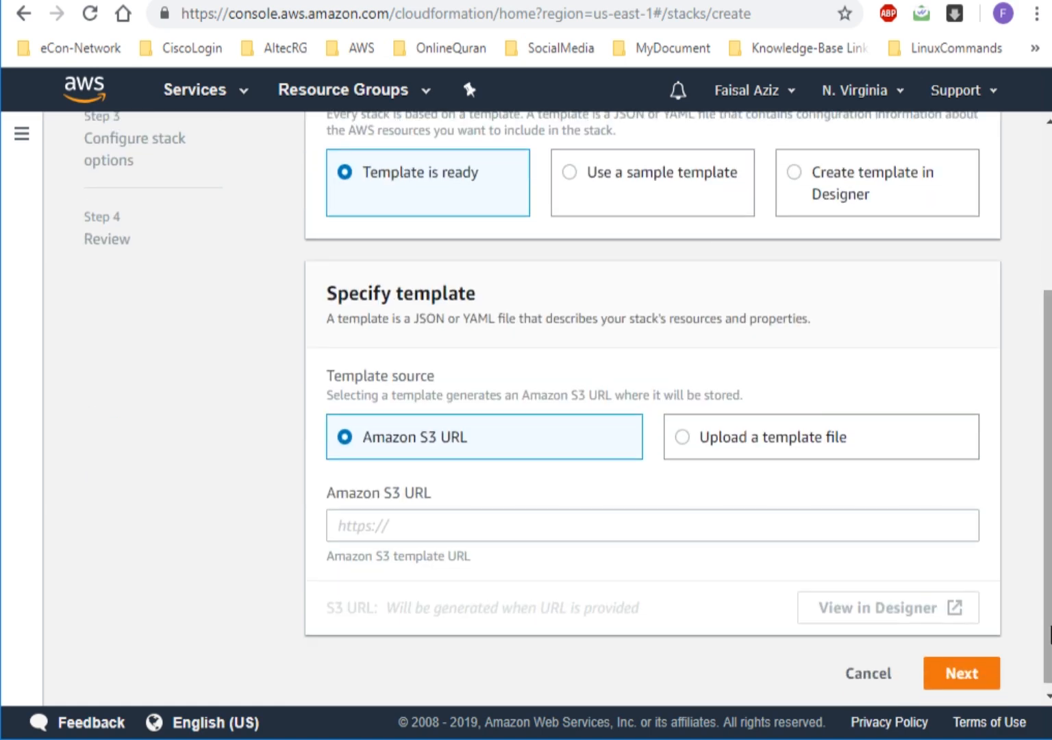
click(744, 429)
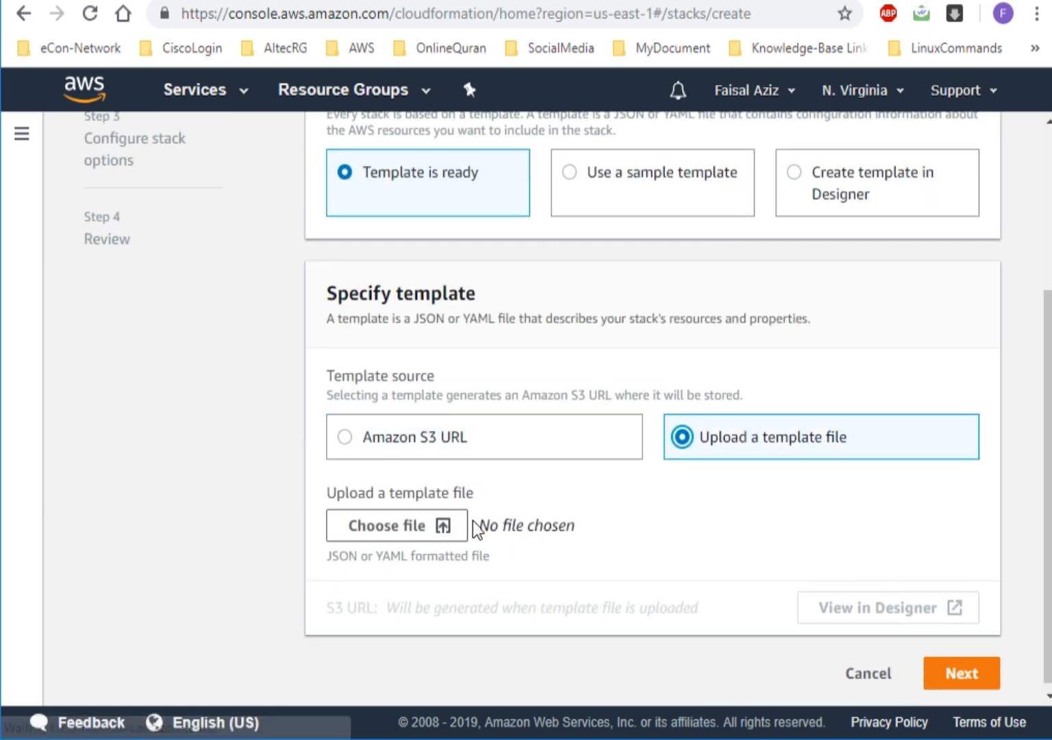
click(397, 525)
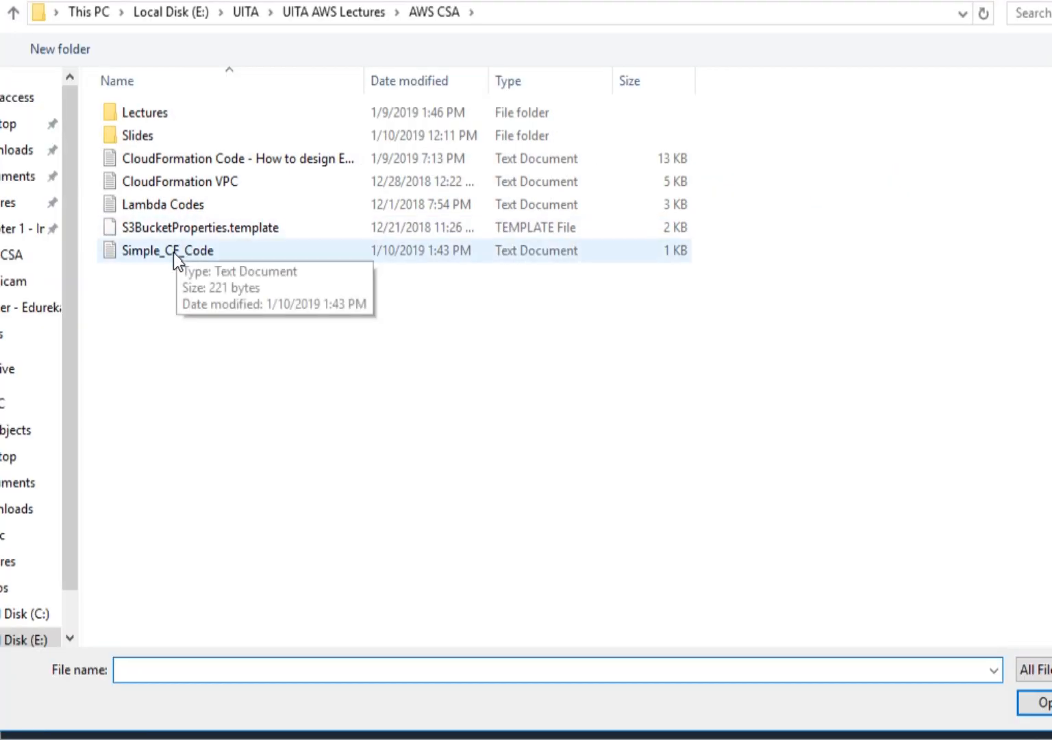
click(174, 252)
click(1038, 703)
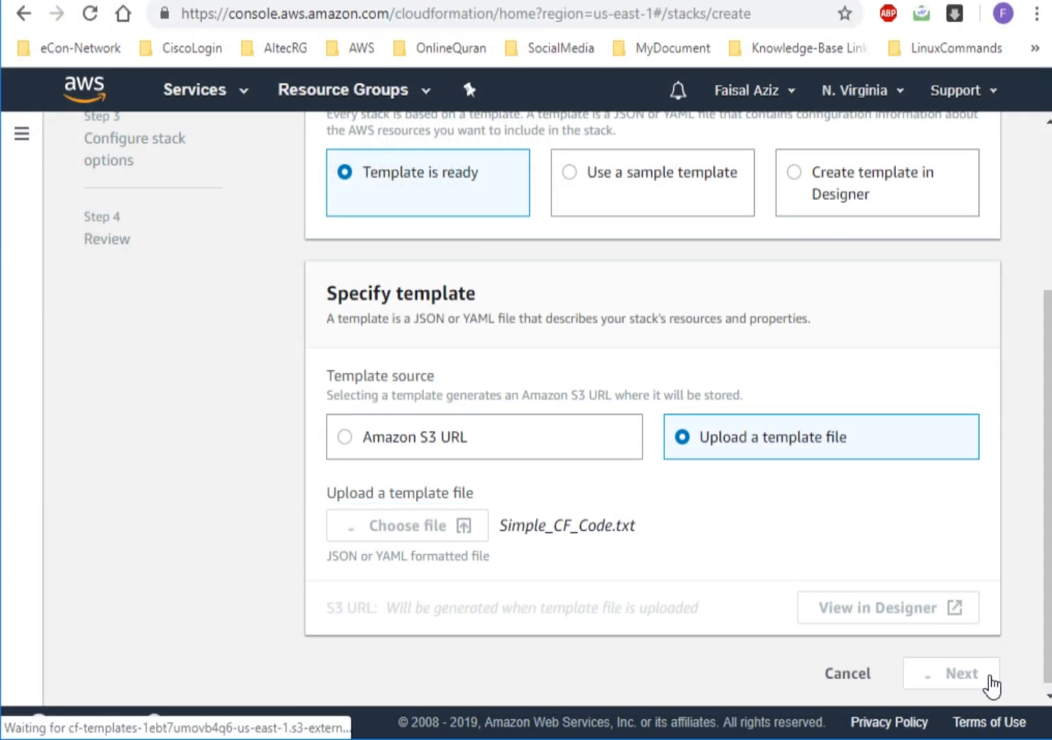
drag(1048, 654, 1042, 347)
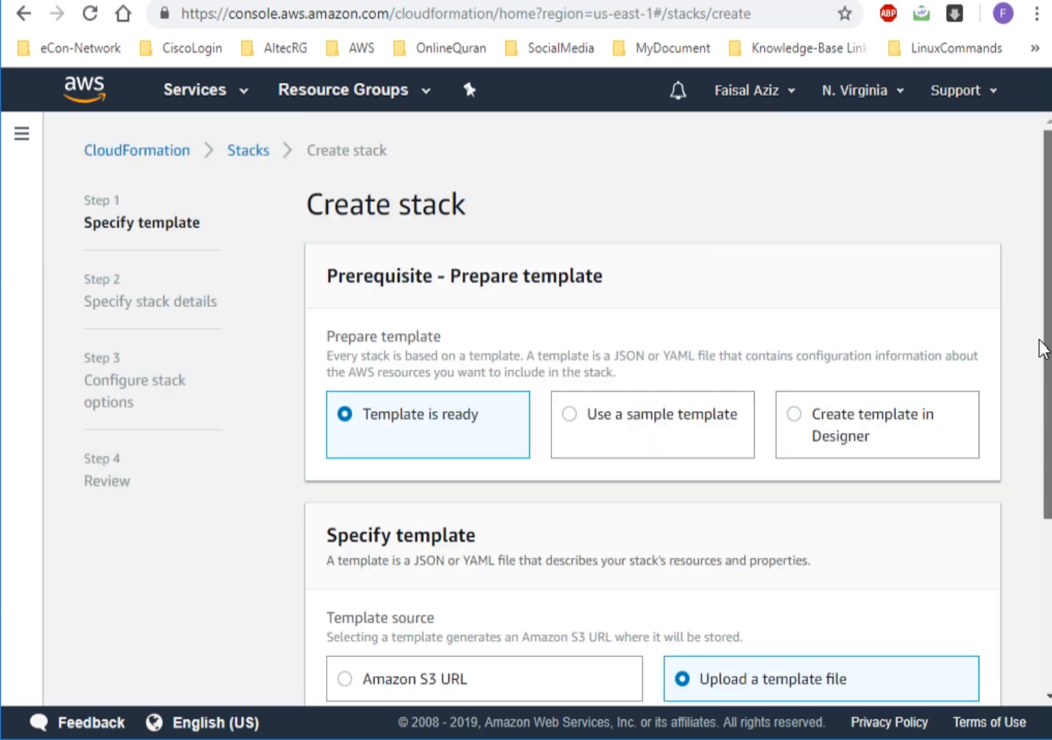
click(1040, 589)
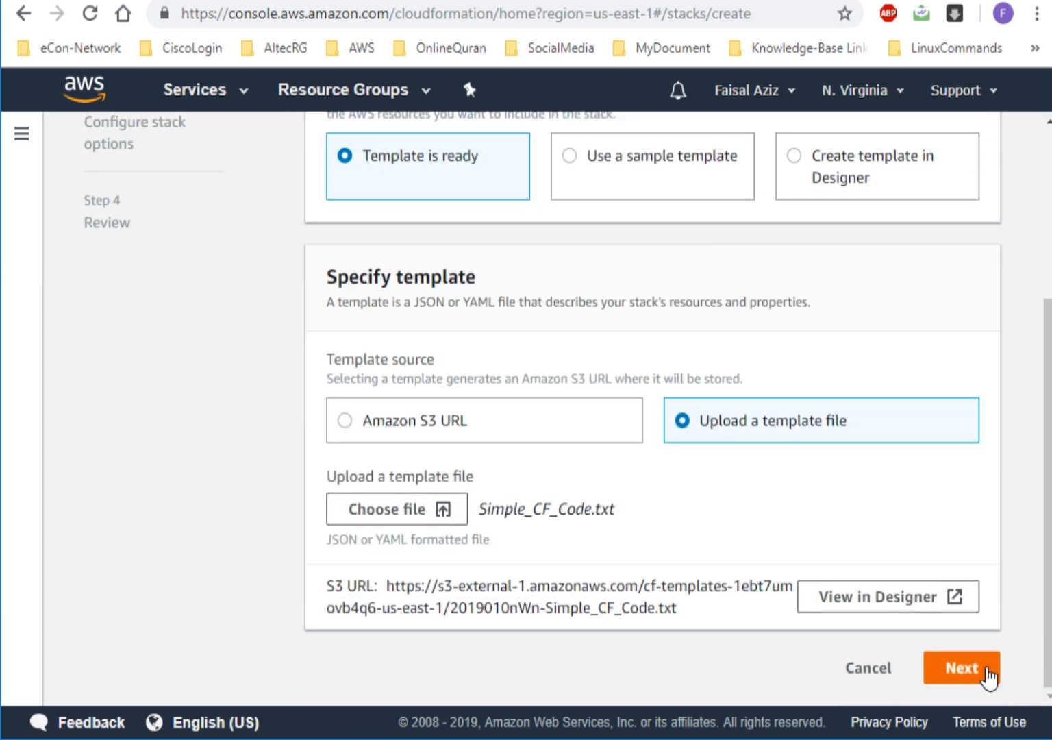
click(987, 675)
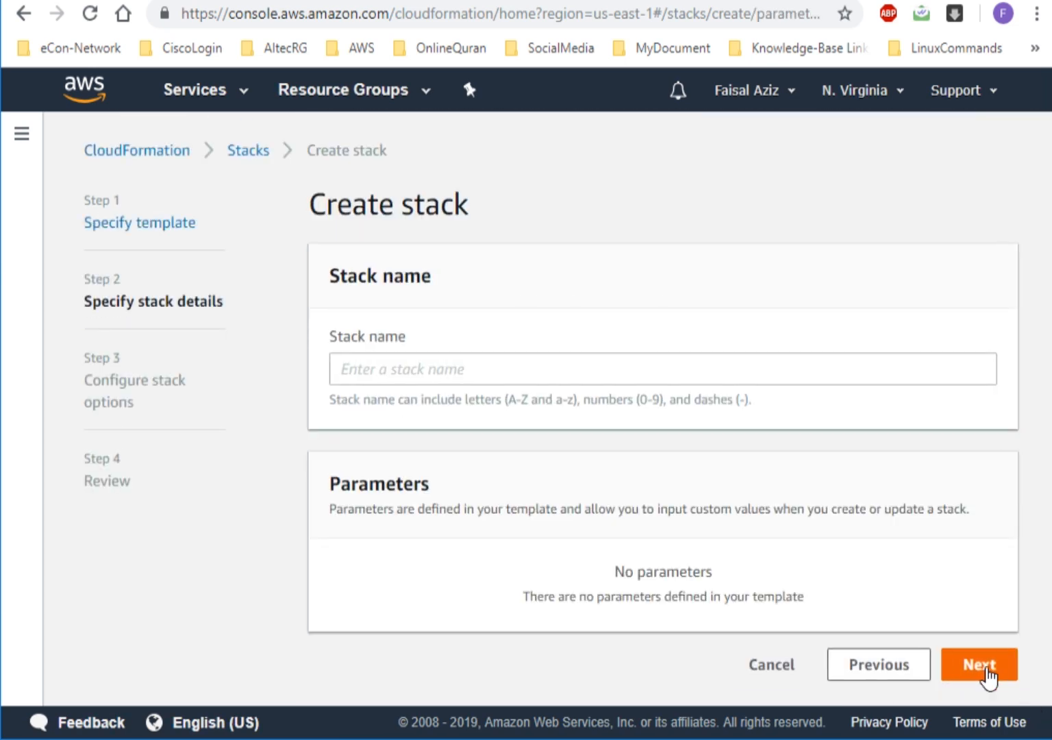
click(868, 366)
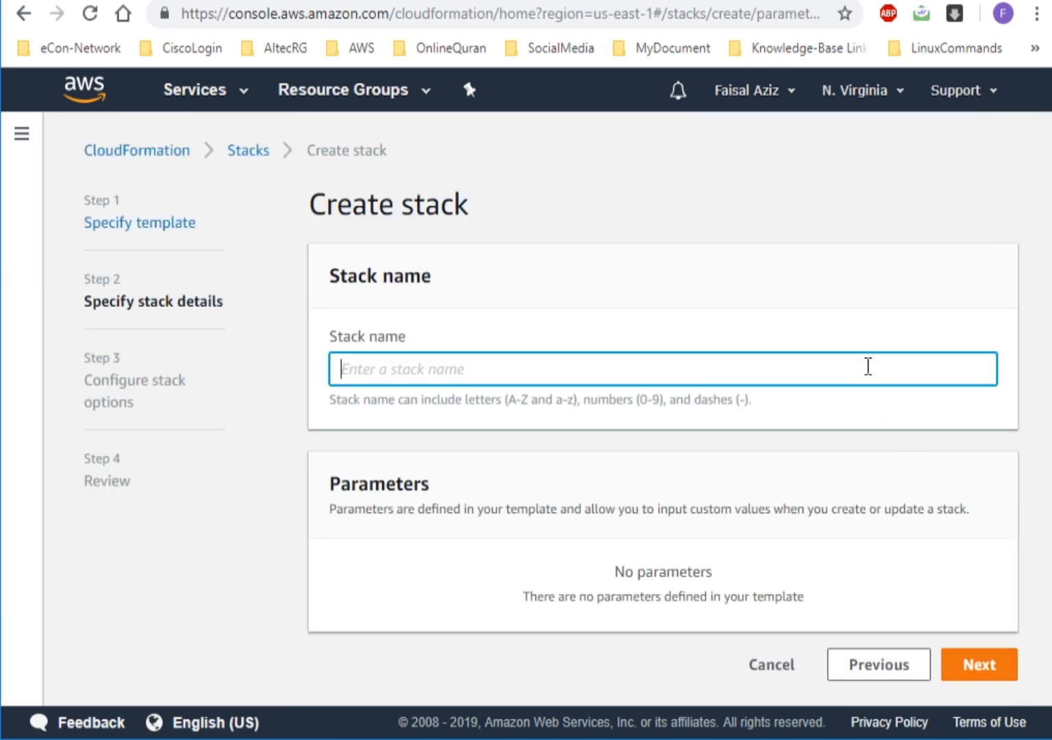
Go back to the template setup and upload Simple_CF_Code.txt again as the template file.
click(849, 664)
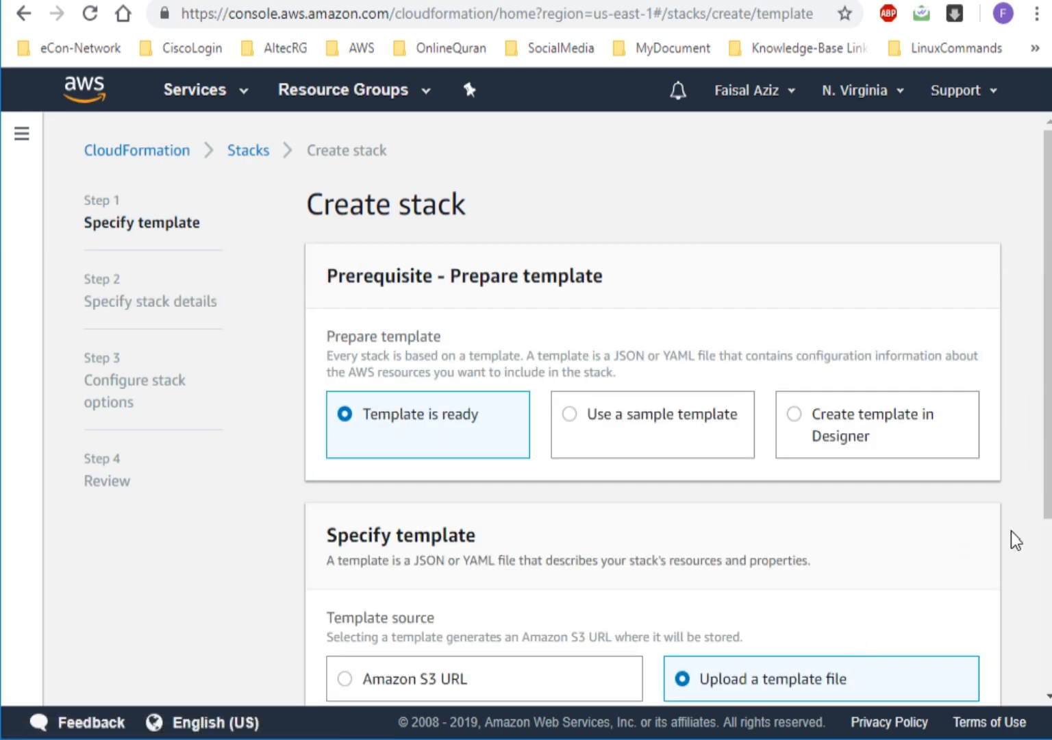
scroll(1051, 551, down, 4)
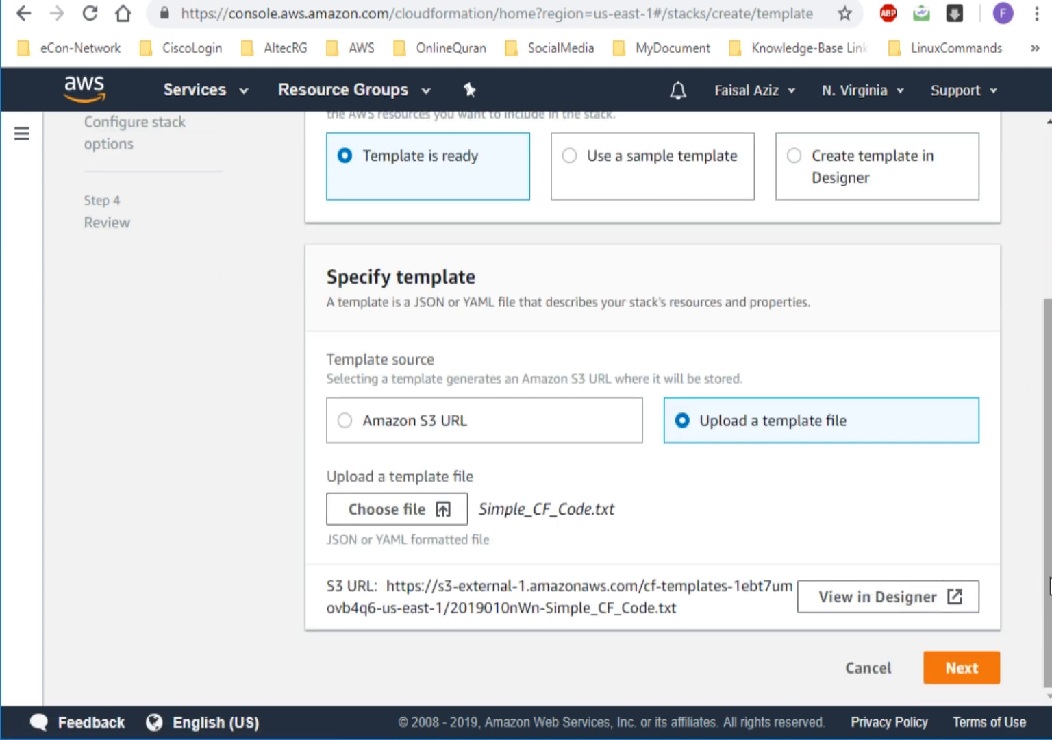
click(465, 522)
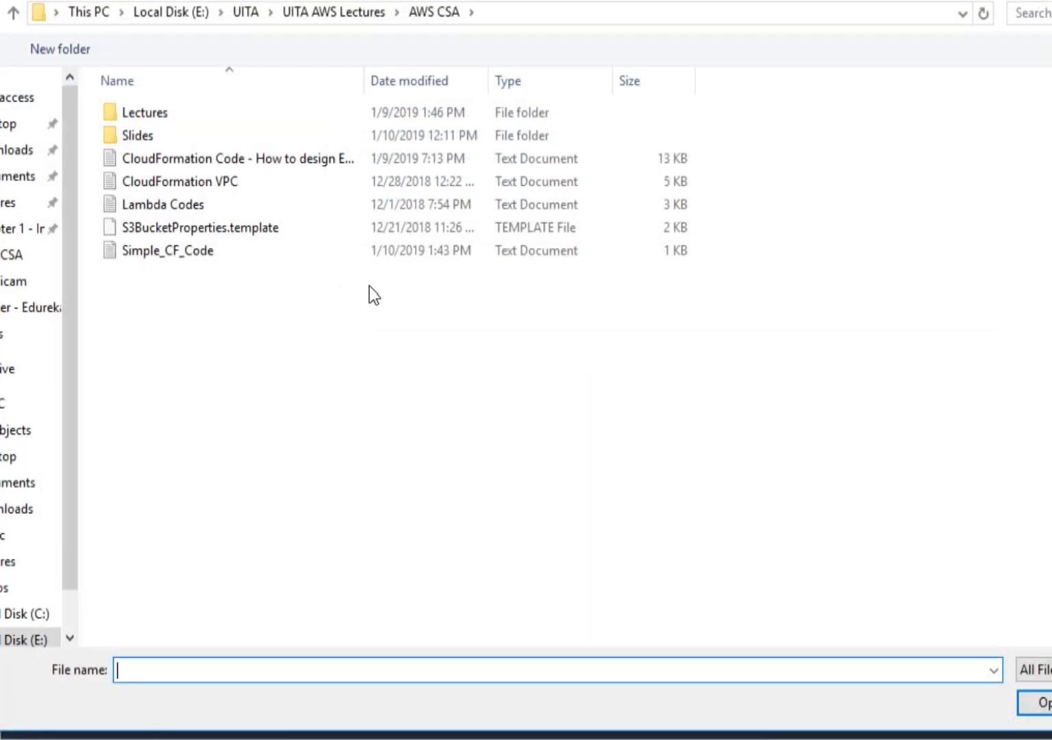
click(196, 248)
click(1038, 705)
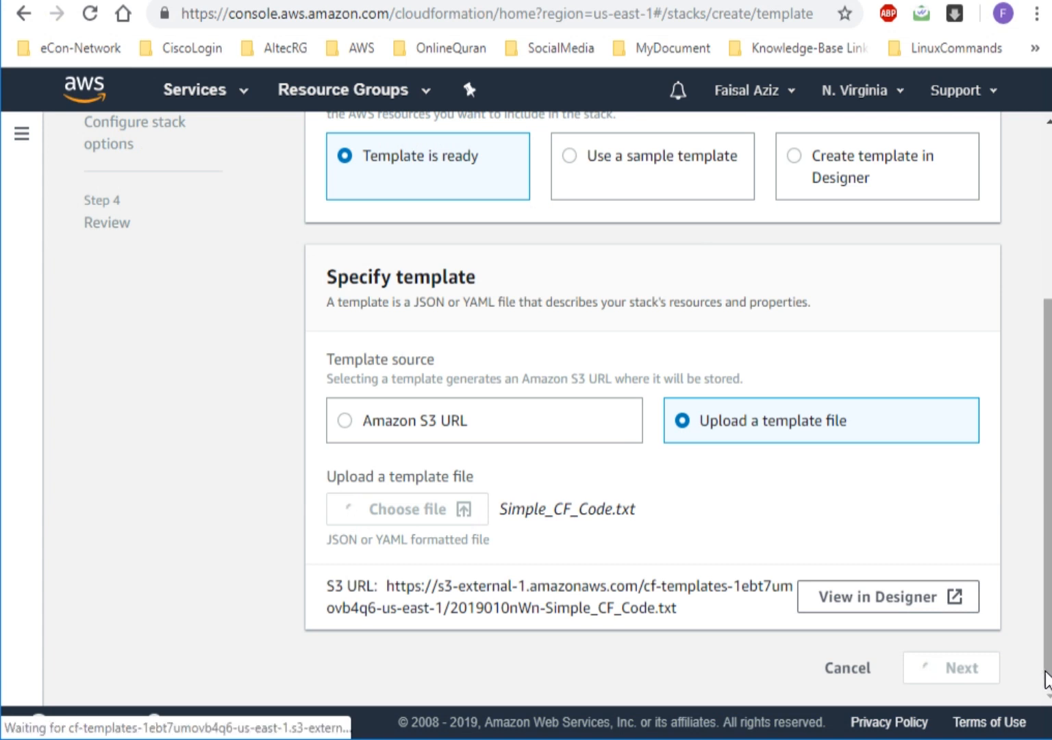
drag(1047, 678, 1045, 428)
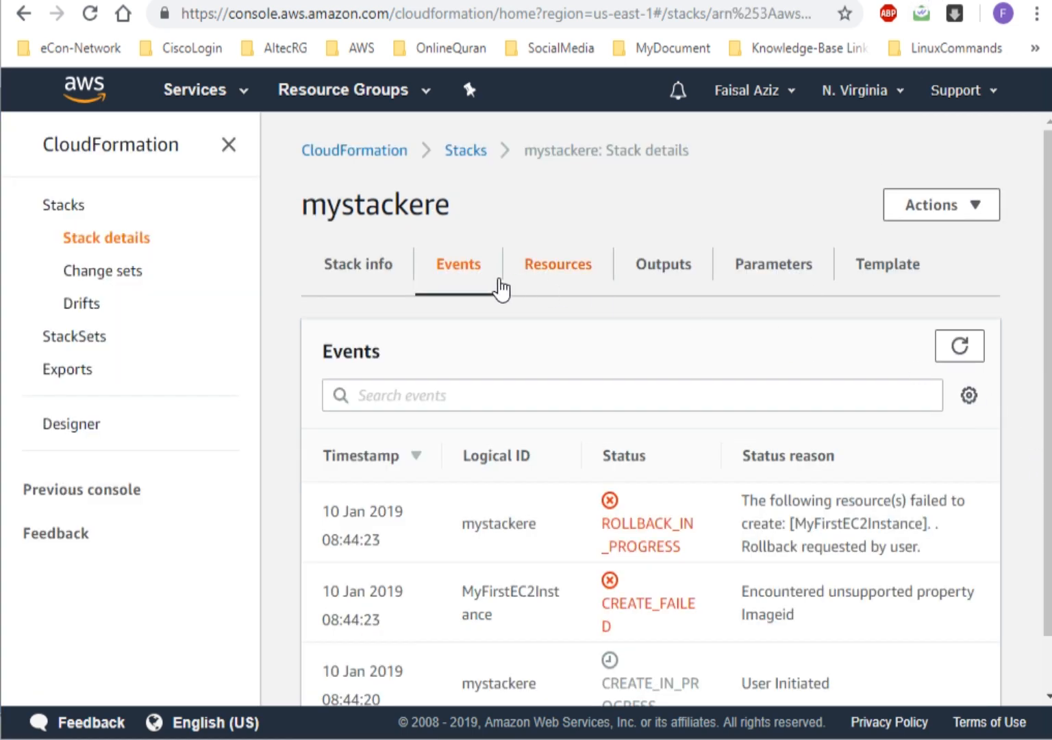
Return to the stack list and delete the mystackere stack.
click(64, 208)
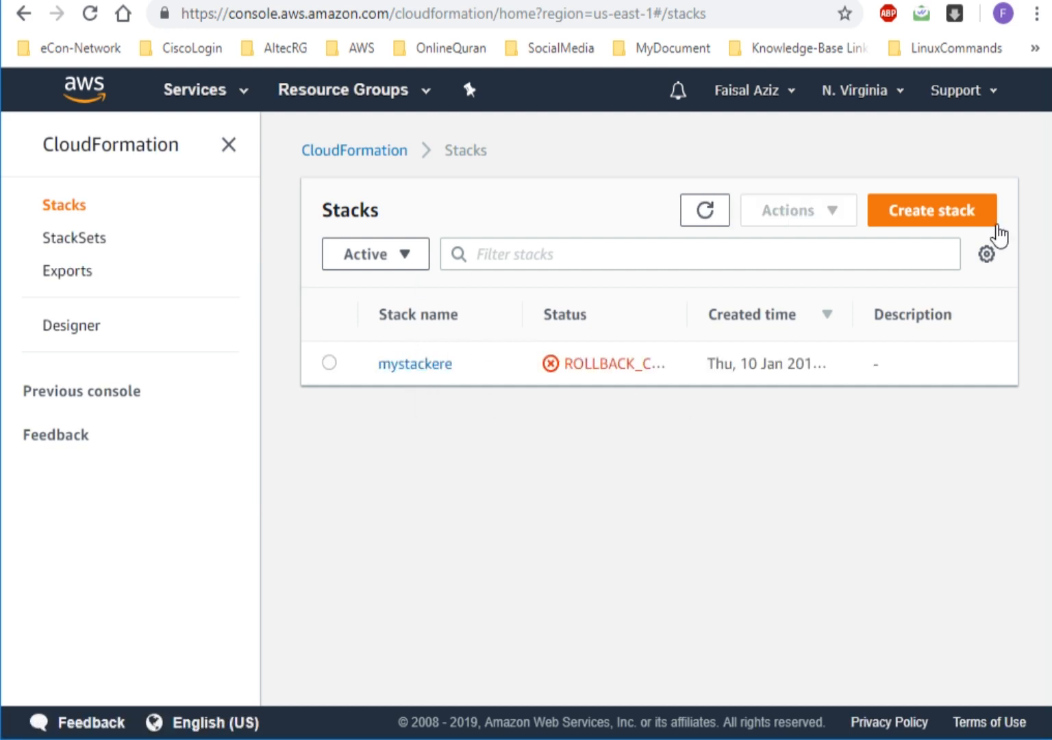
click(329, 364)
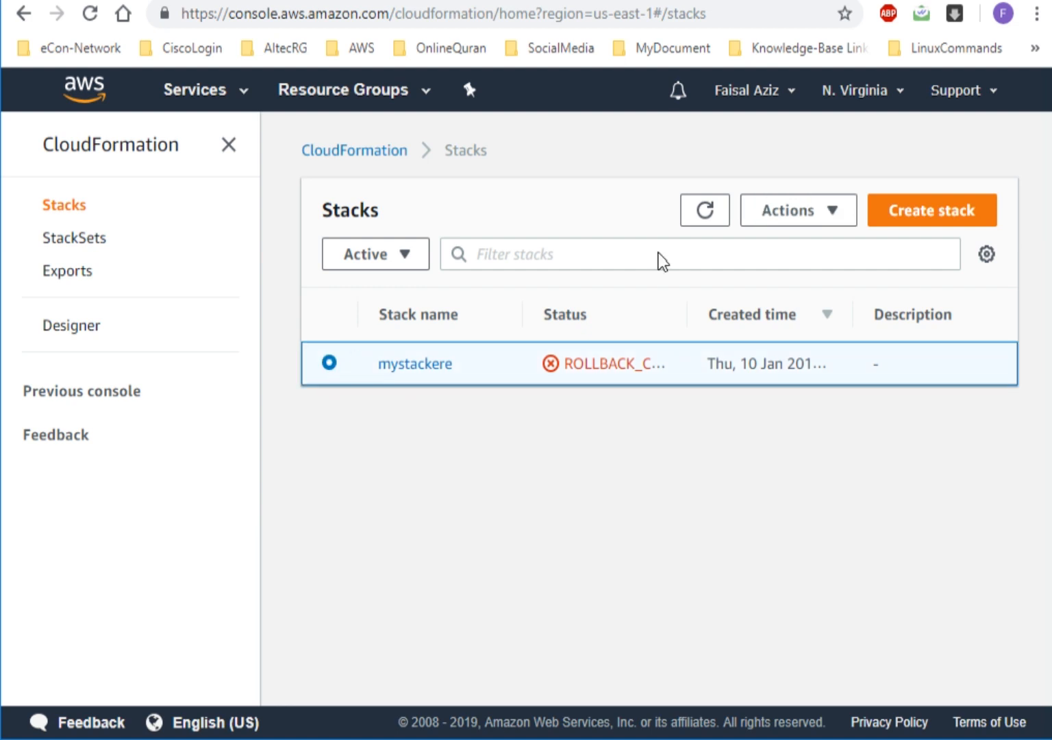
click(828, 213)
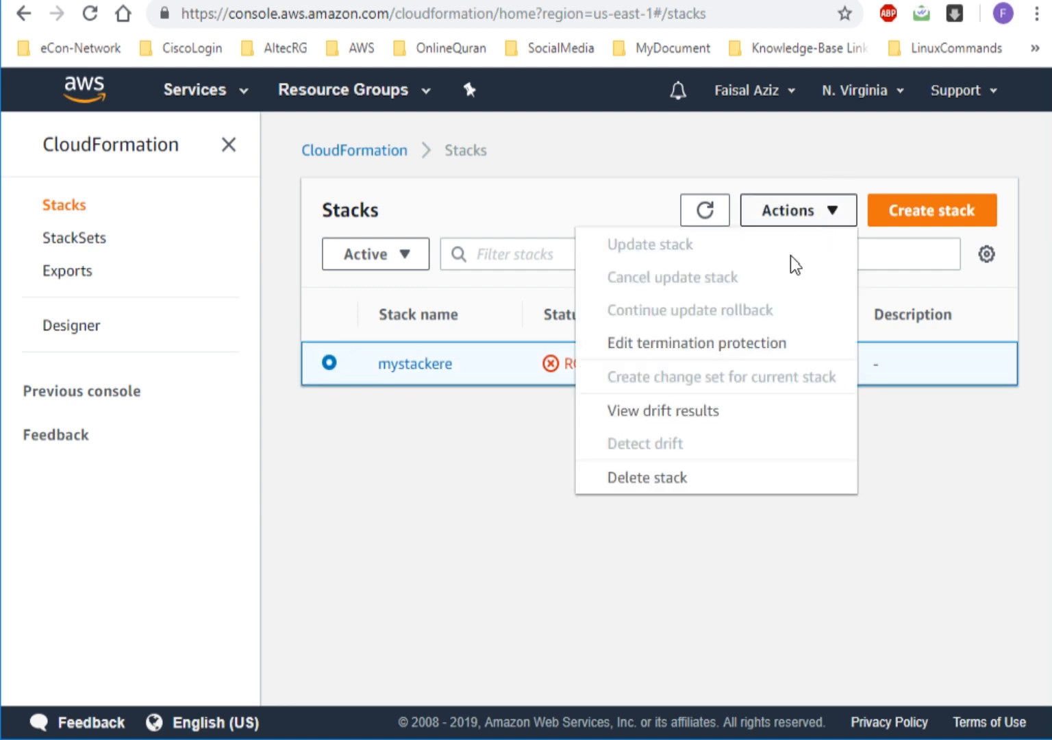
click(648, 478)
click(781, 529)
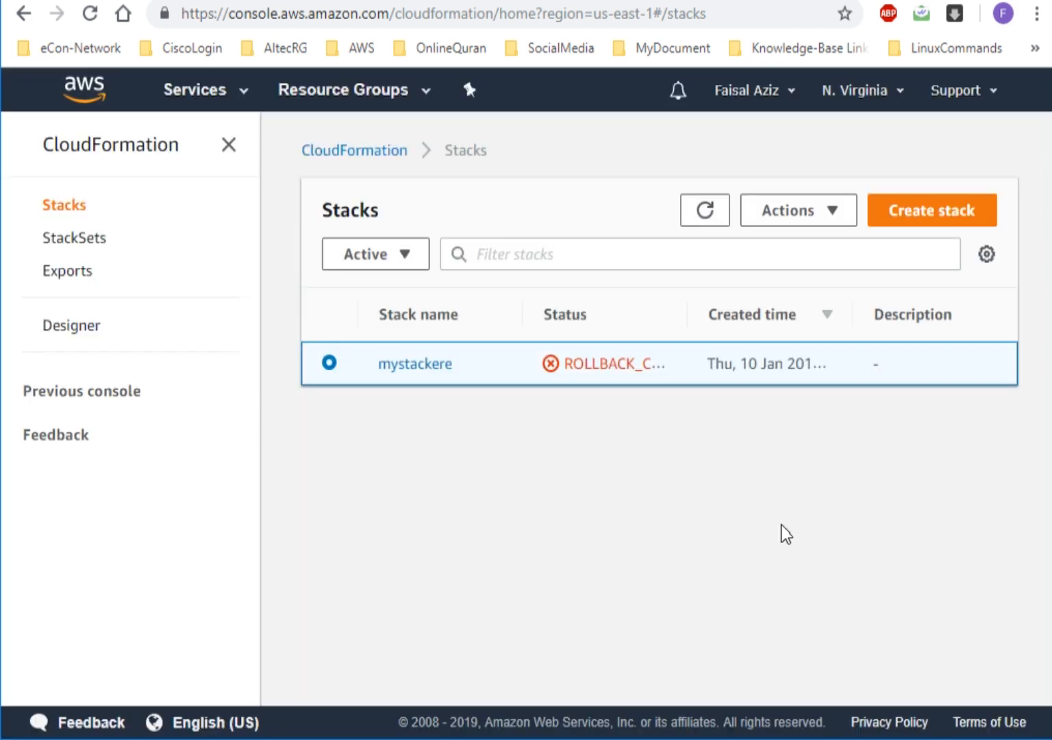
Start a new stack from an uploaded template file, using Simple_CF_Code.txt, and continue to the stack details.
click(898, 273)
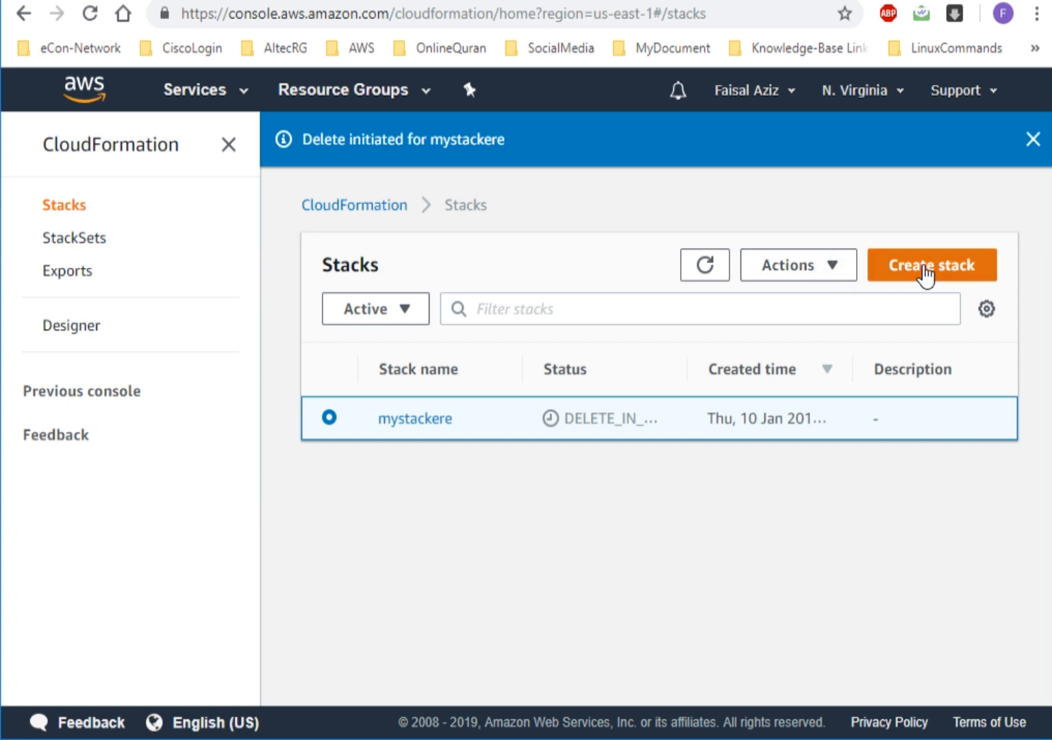
scroll(1047, 539, down, 3)
scroll(1047, 540, down, 1)
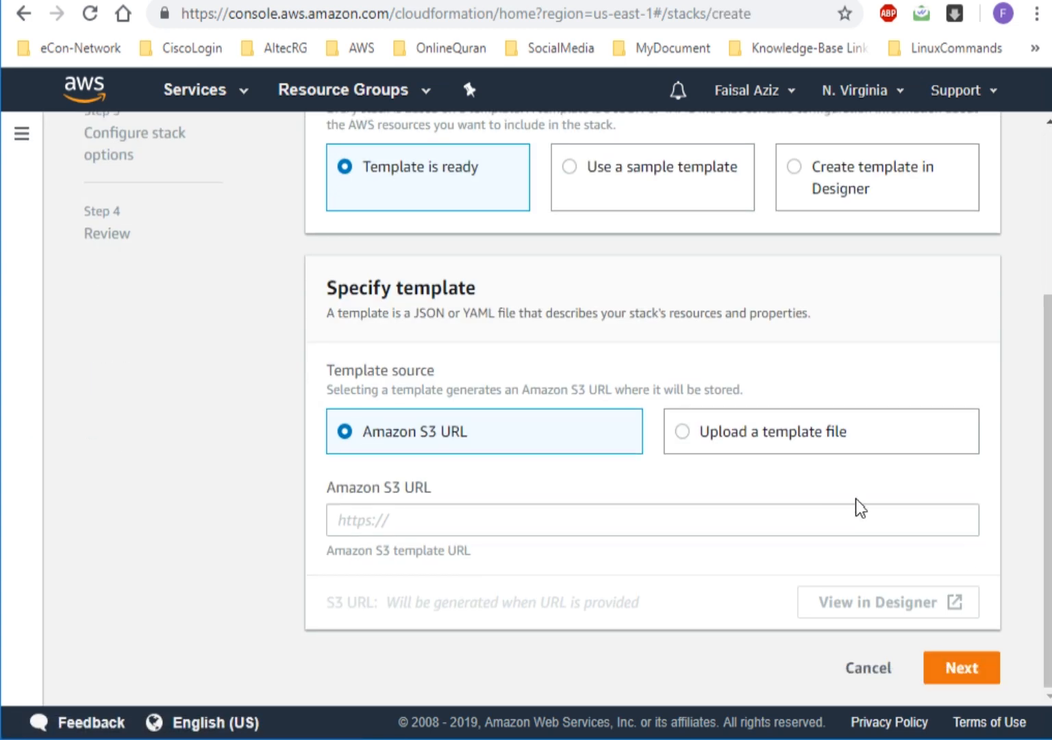
click(757, 448)
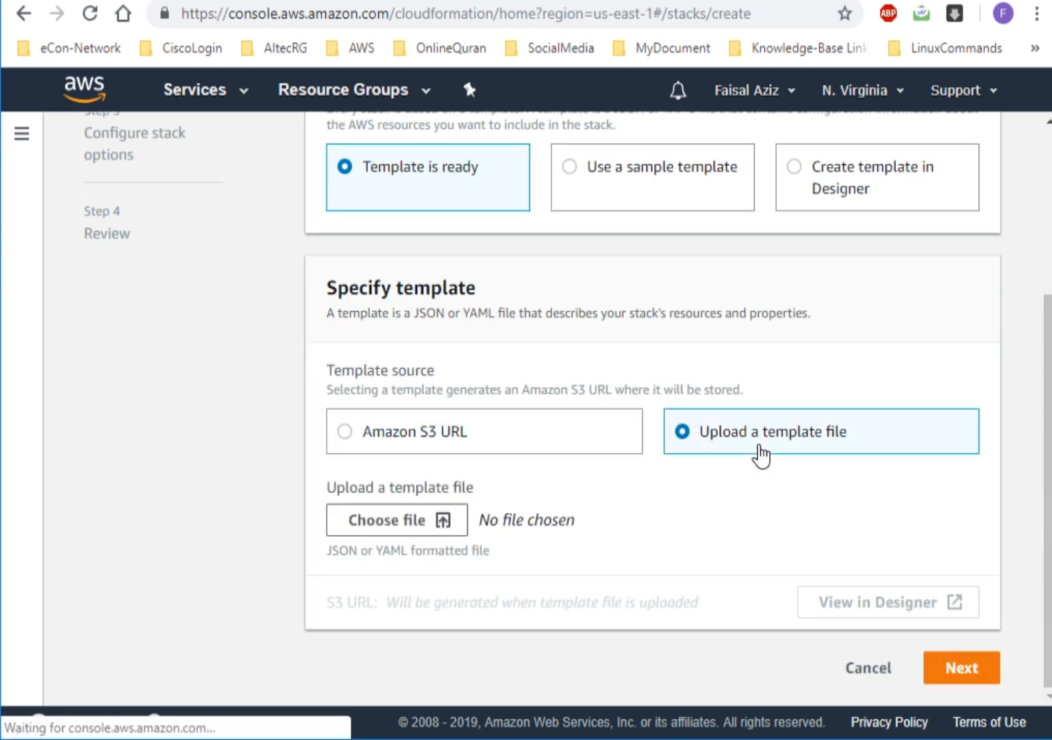
click(369, 524)
click(205, 250)
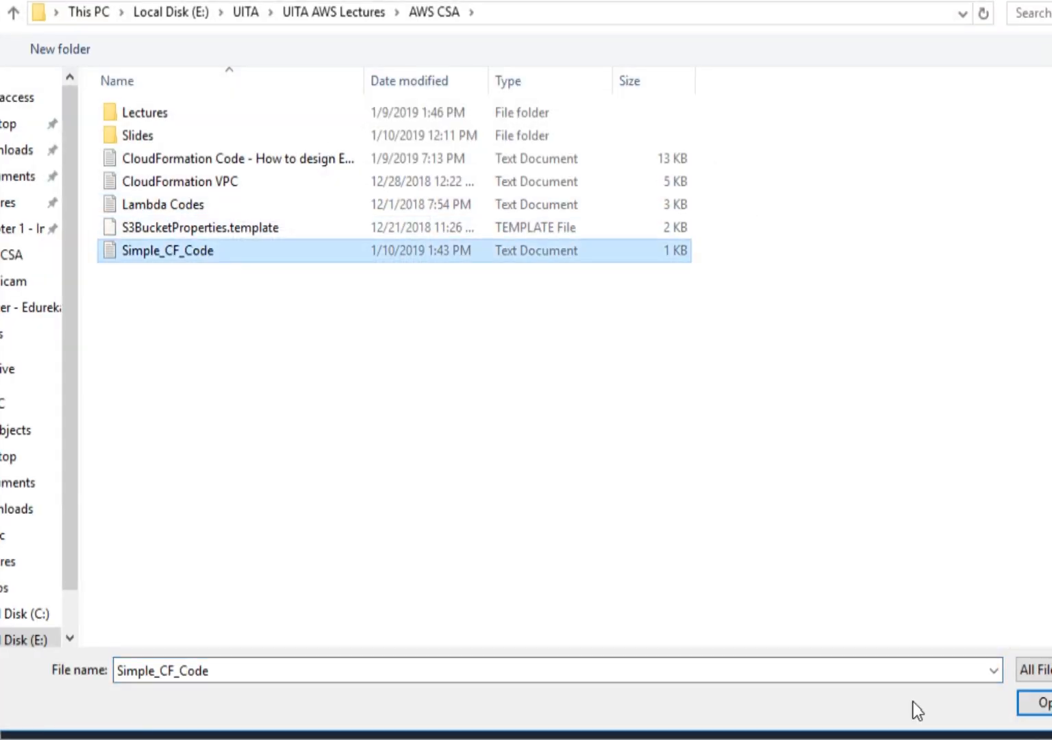
click(1035, 703)
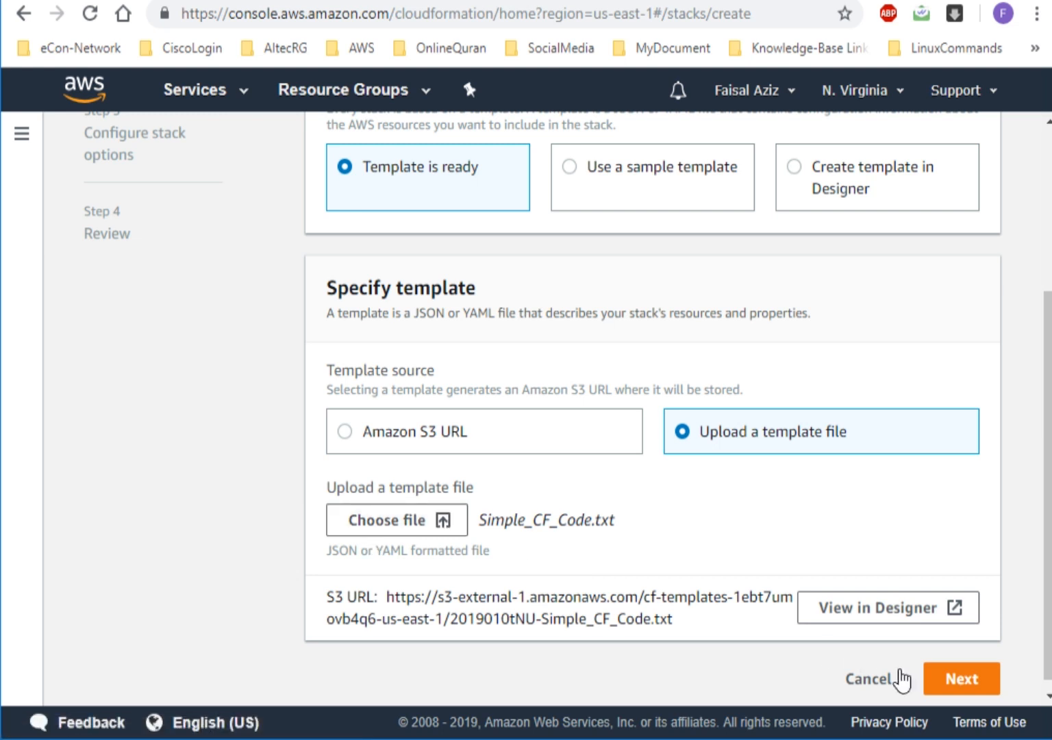
click(953, 677)
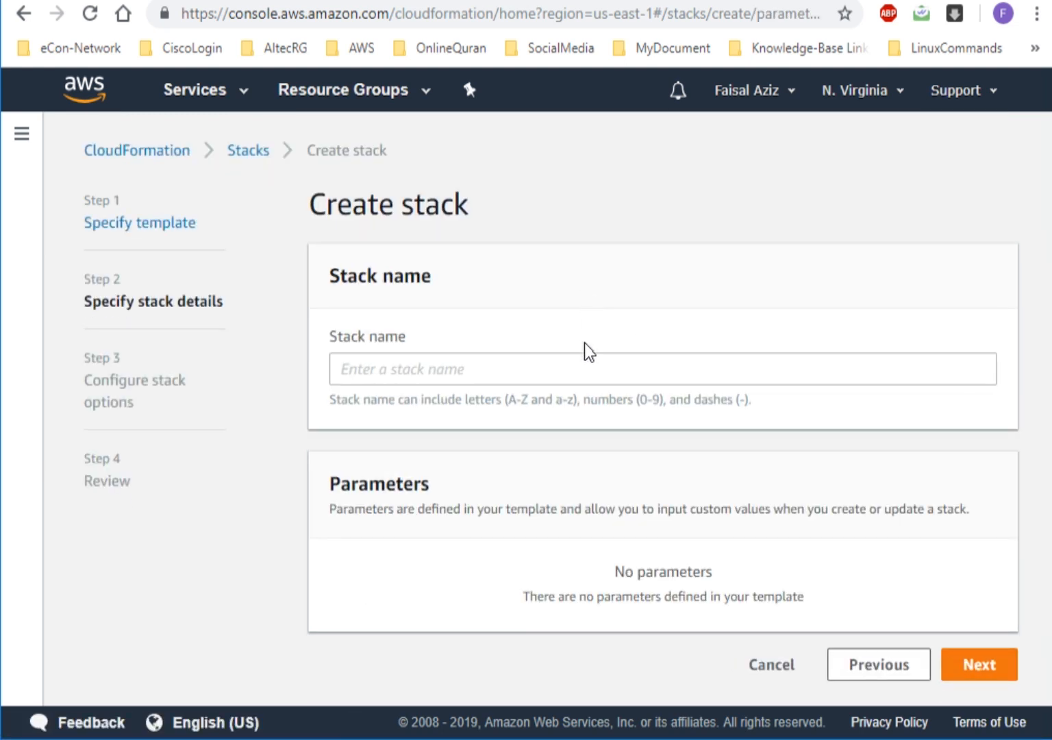
Name the stack "stack234", keep the default stack options and create it.
click(592, 369)
text(stack)
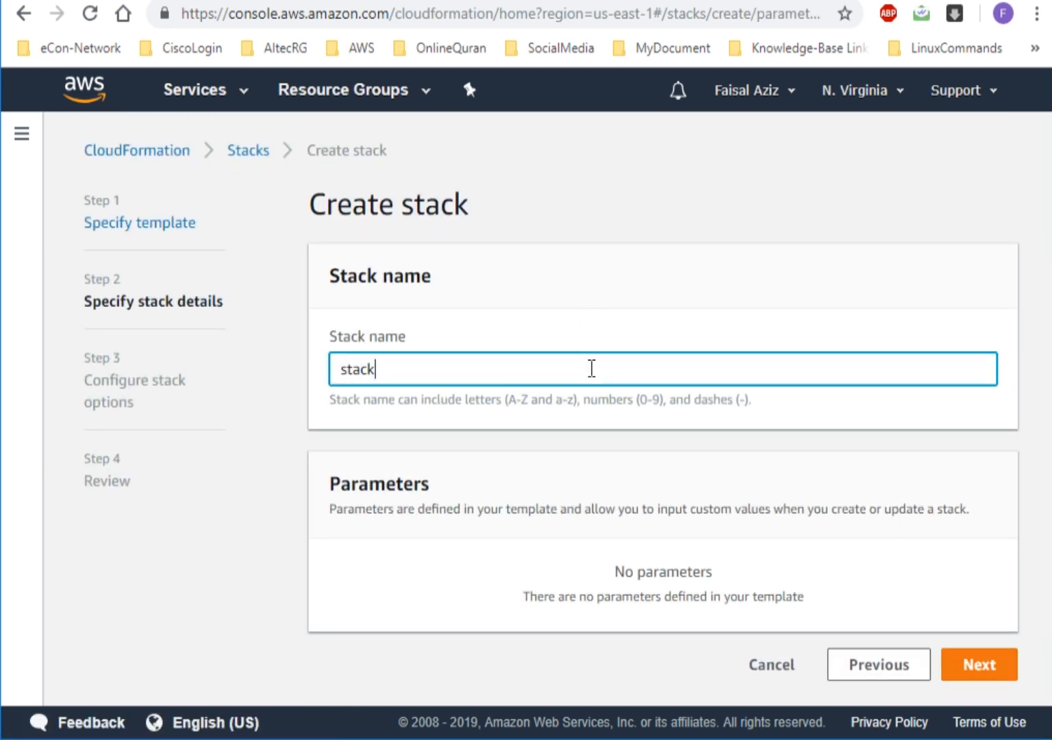
text(234)
click(978, 662)
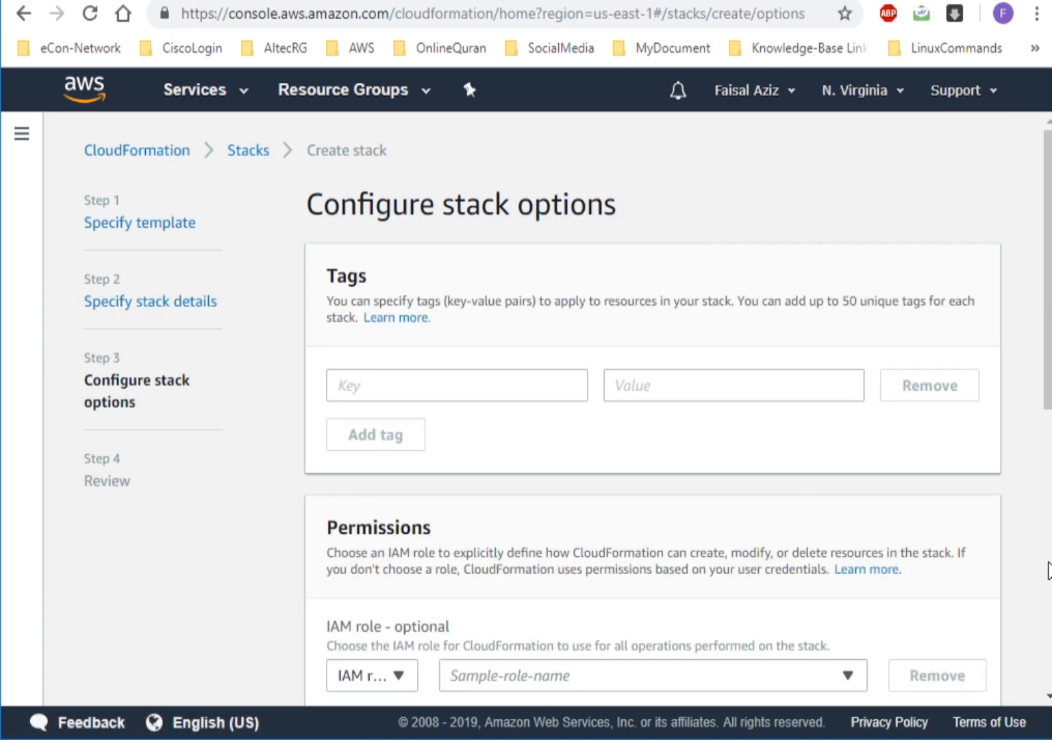
scroll(1048, 564, down, 9)
click(962, 672)
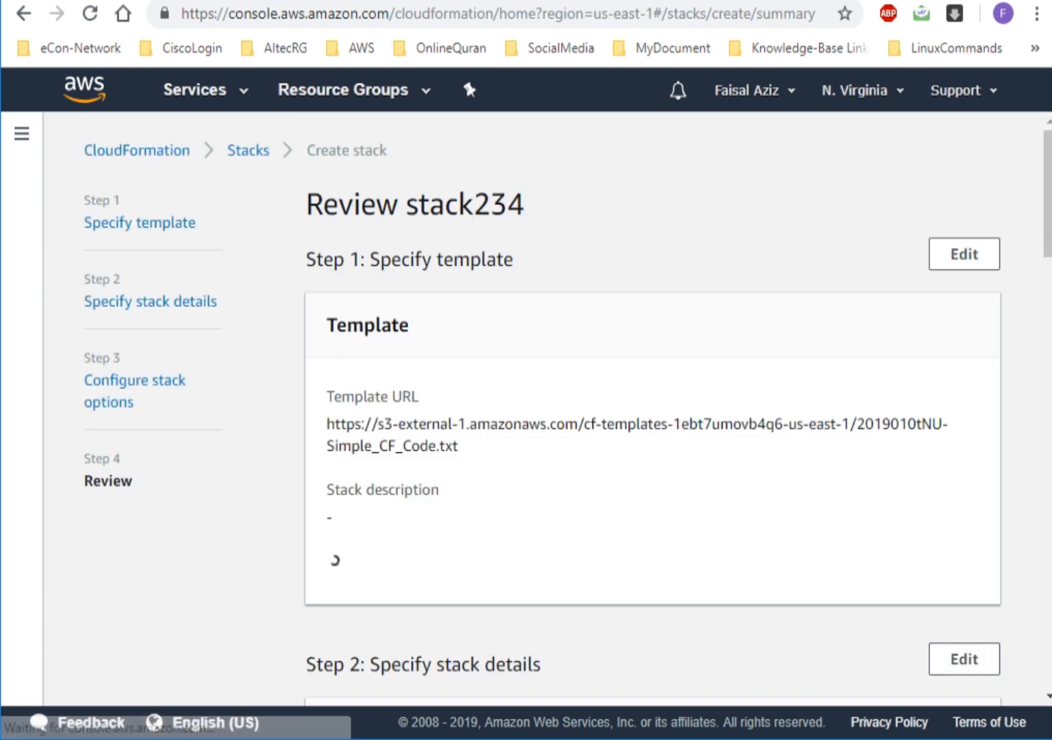
scroll(654, 411, down, 15)
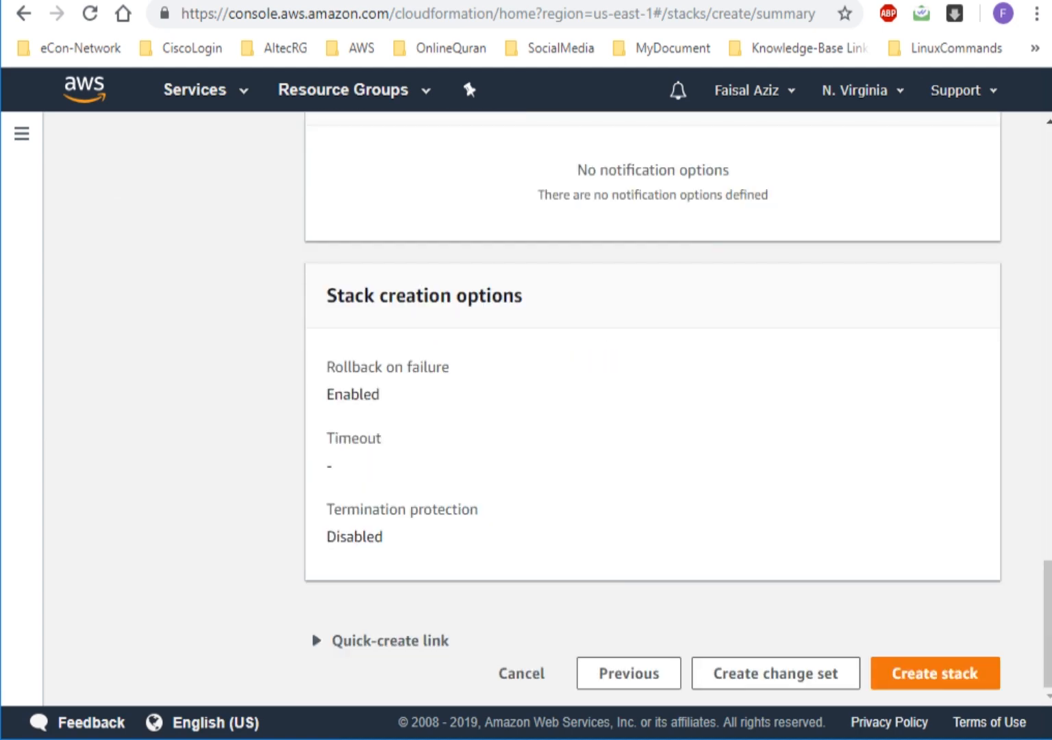
click(934, 671)
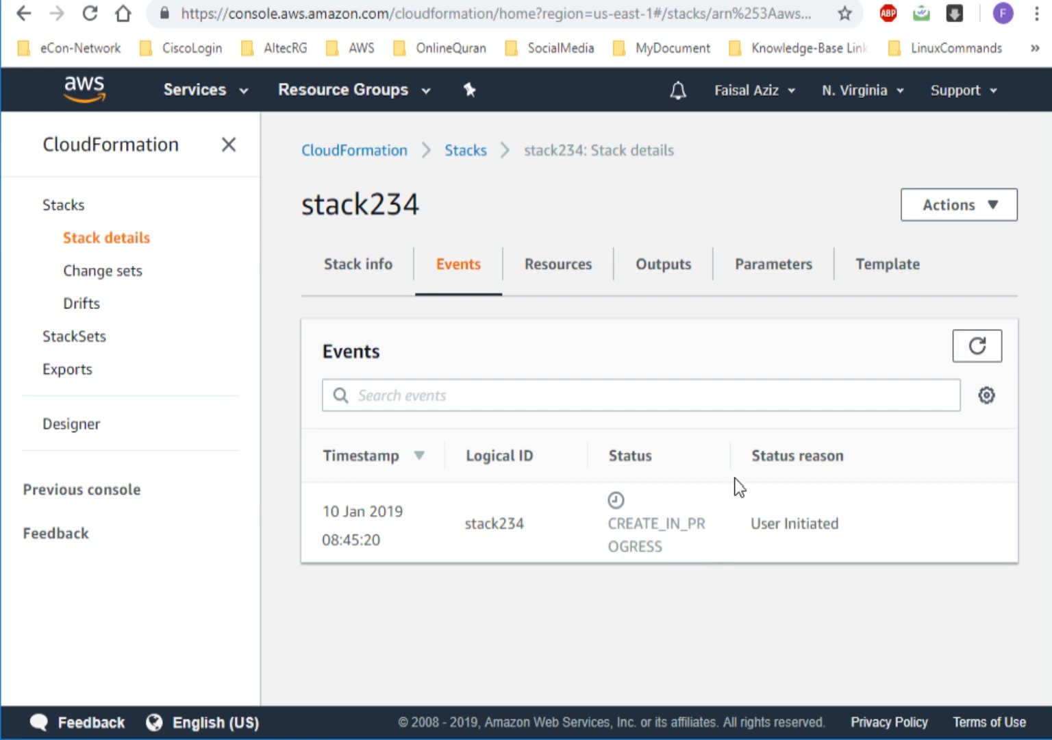
Open the template of stack234 and examine its Imageid property key.
click(883, 278)
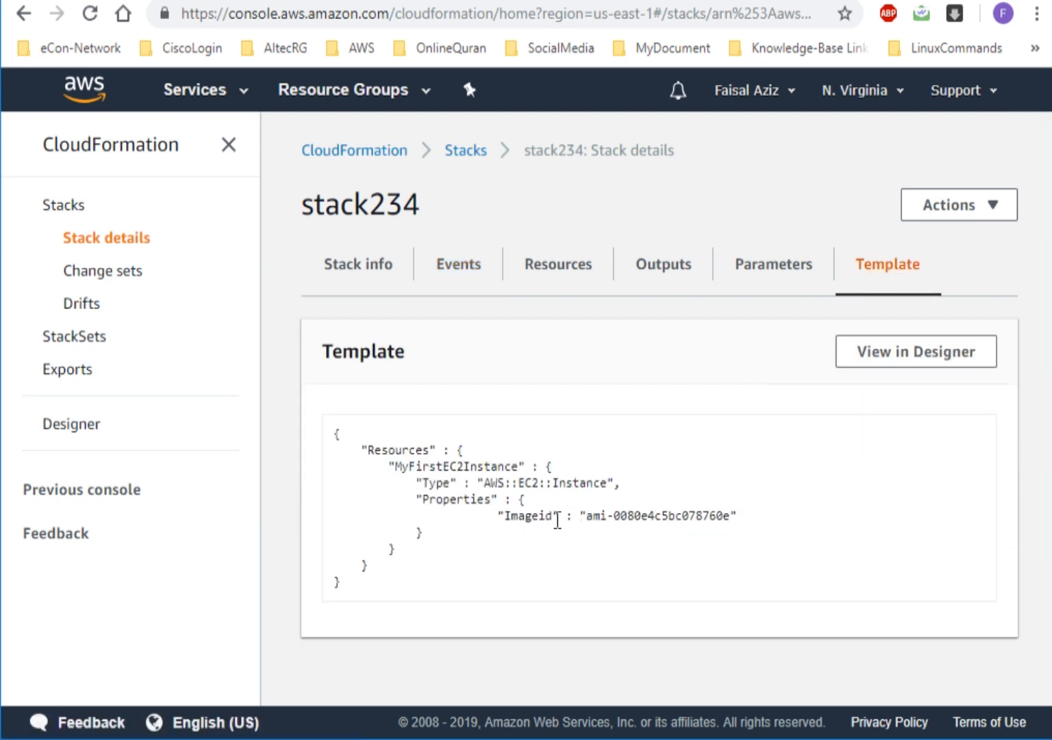
drag(558, 518, 511, 522)
click(521, 522)
Refresh the events of stack234, examine the status reason for MyFirstEC2Instance and look at the Imageid line in Simple_CF_Code.txt.
click(459, 281)
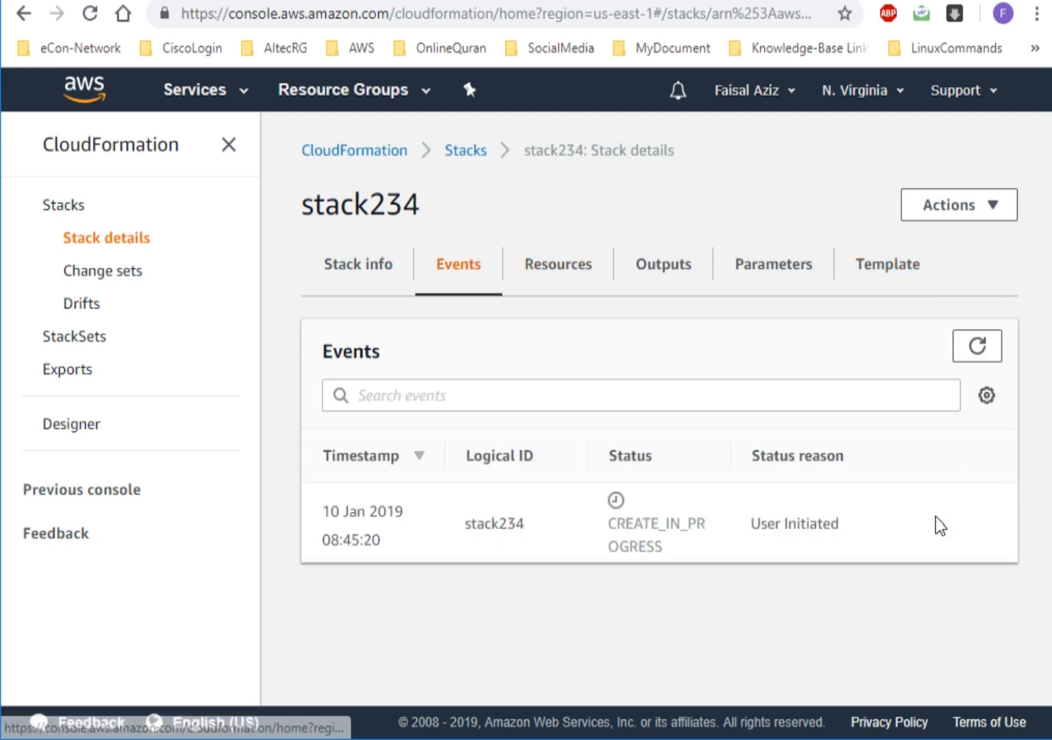
click(977, 349)
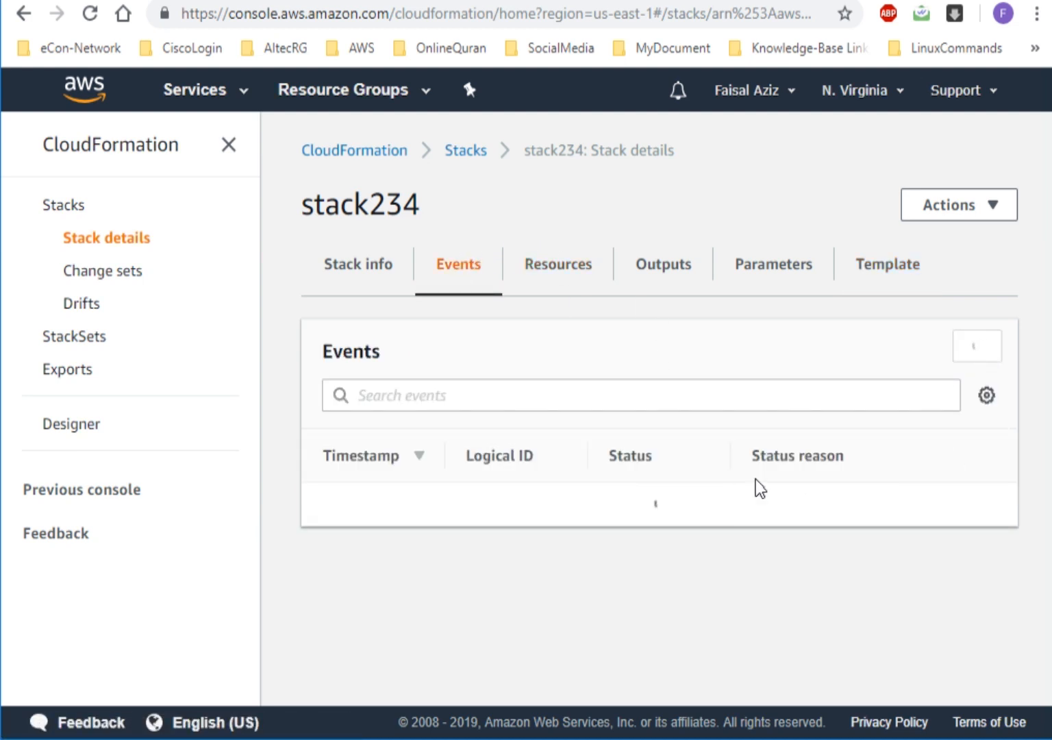
scroll(1048, 526, down, 1)
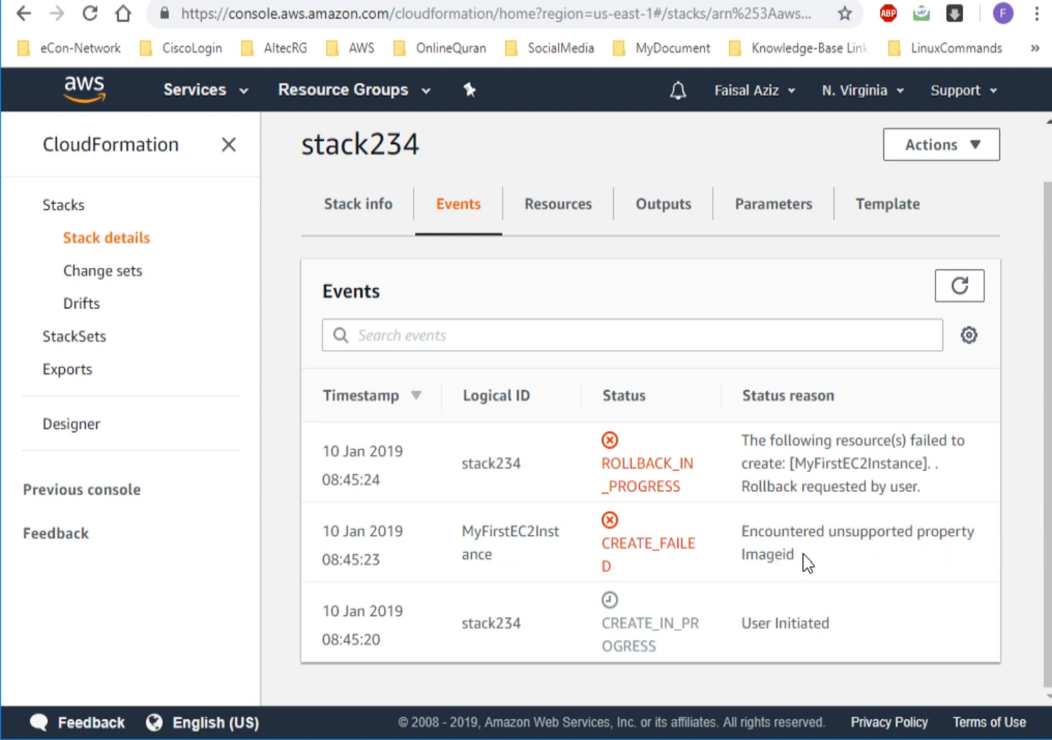
drag(795, 553, 743, 536)
click(796, 556)
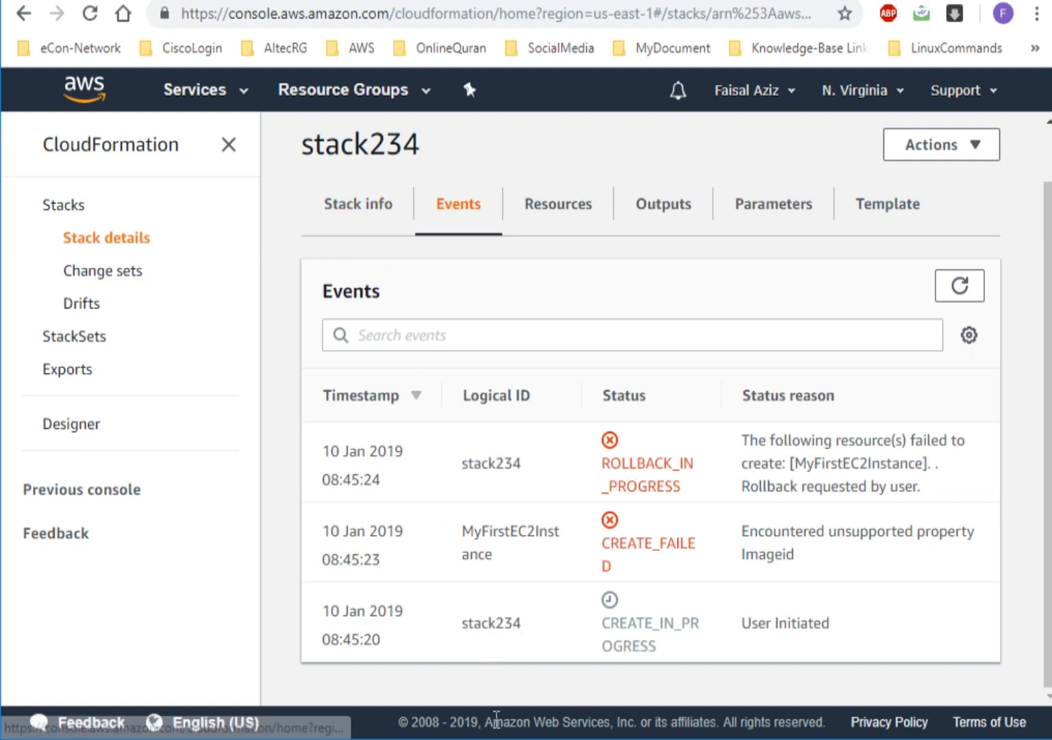
key(alt+Tab)
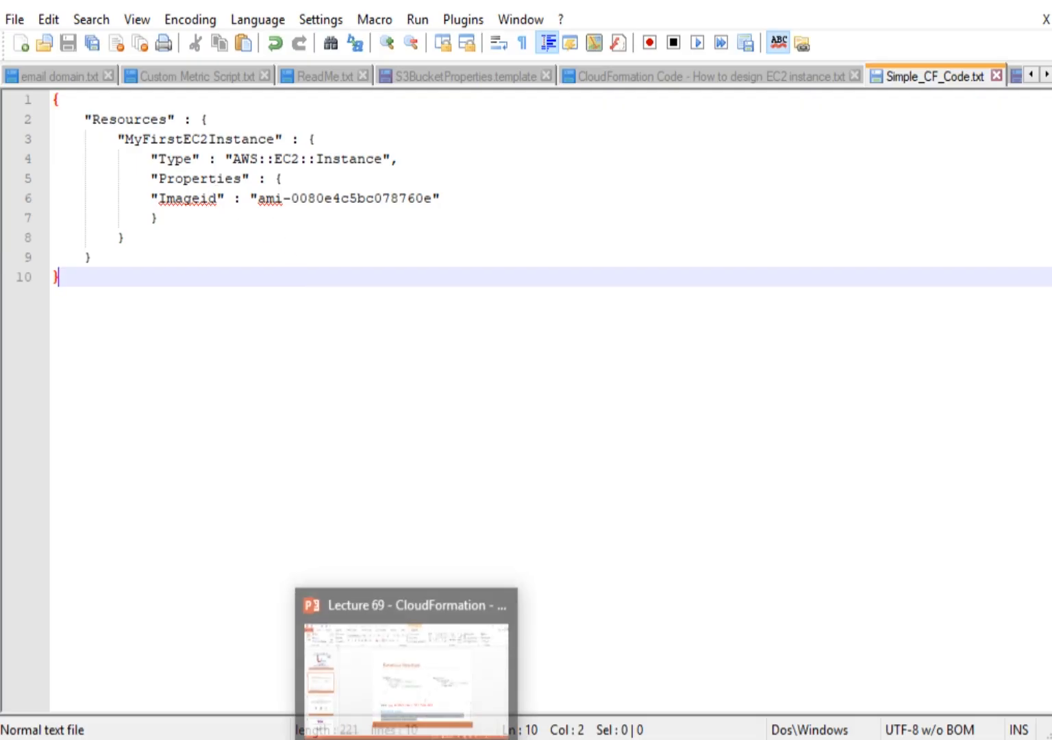
click(405, 668)
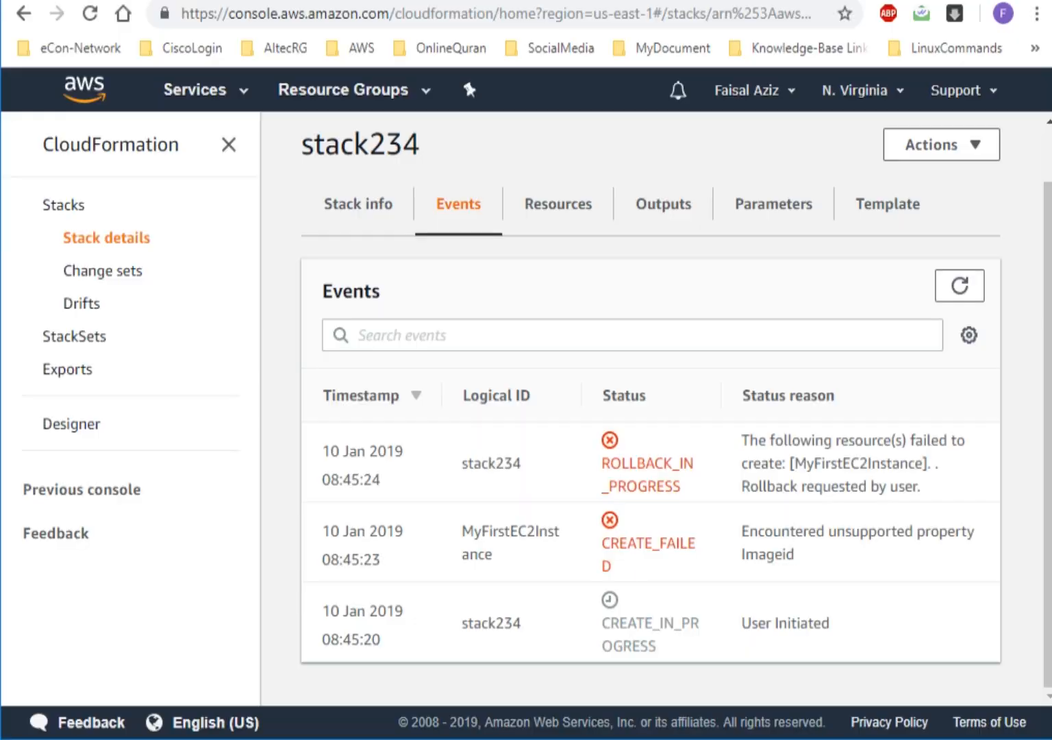
Open the template of stack234 and examine its Type and Properties lines and the AMI ID assigned to Imageid.
click(888, 204)
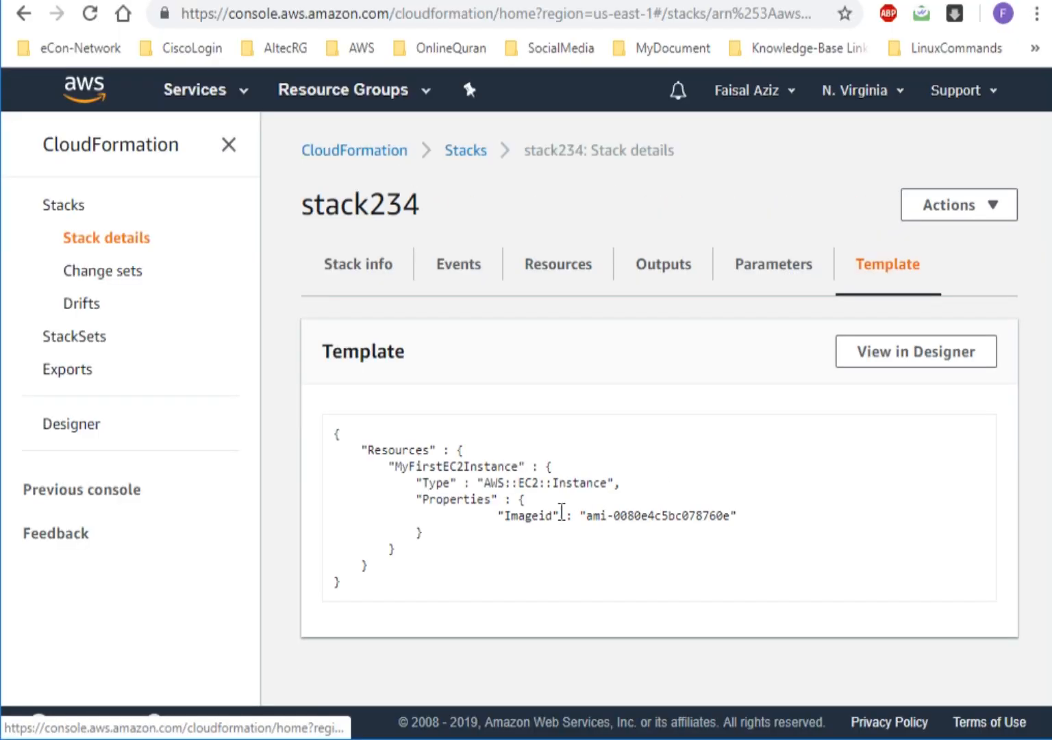
drag(550, 515, 535, 519)
click(544, 530)
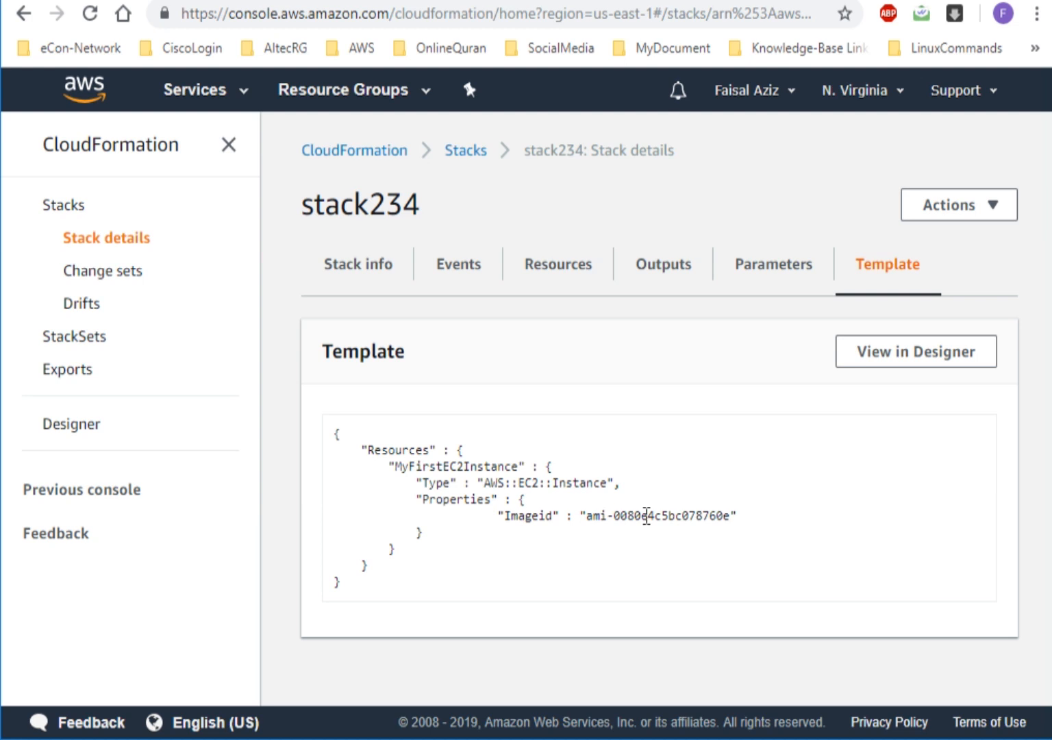
drag(381, 446, 538, 495)
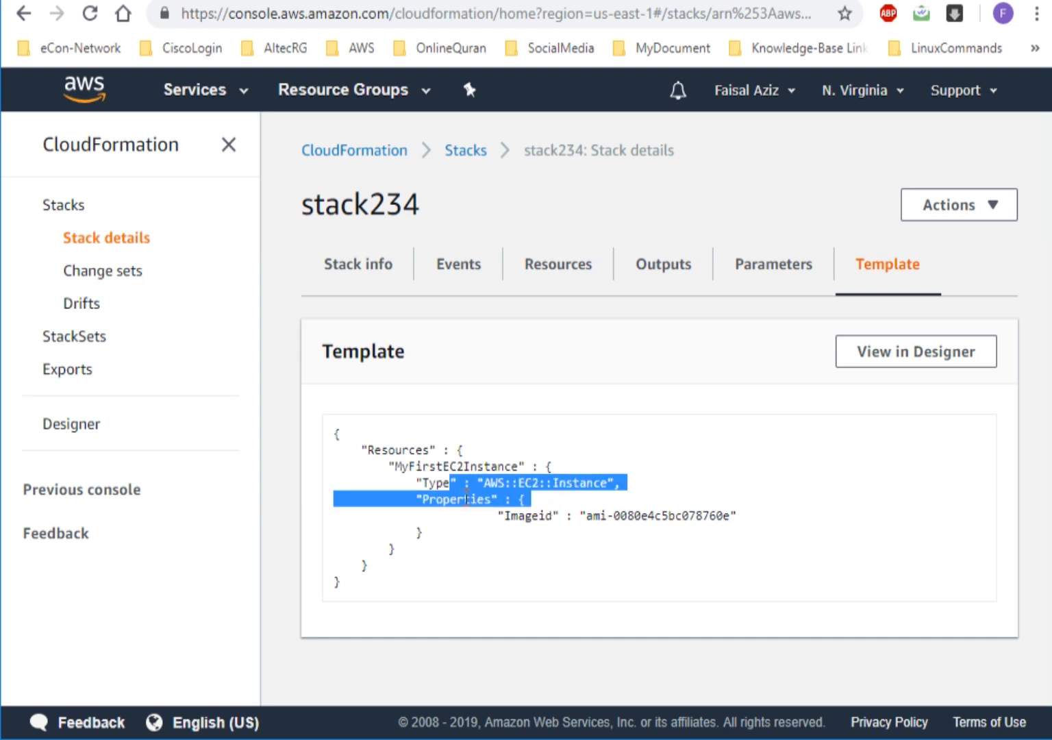
drag(466, 499, 722, 519)
click(590, 516)
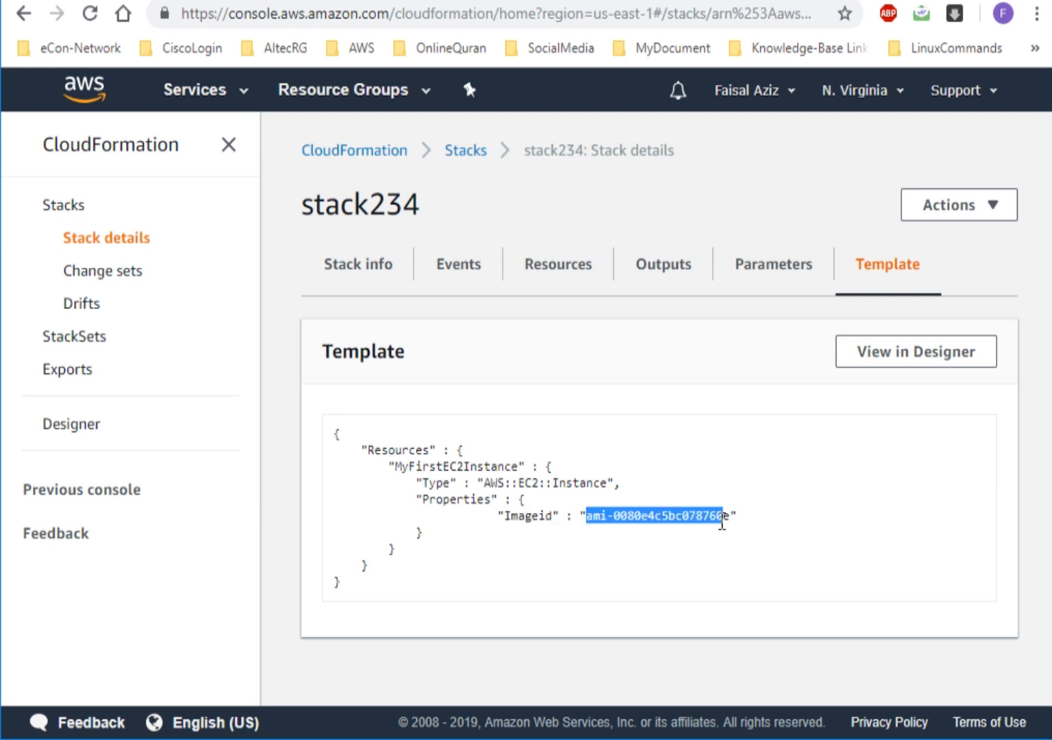
click(644, 515)
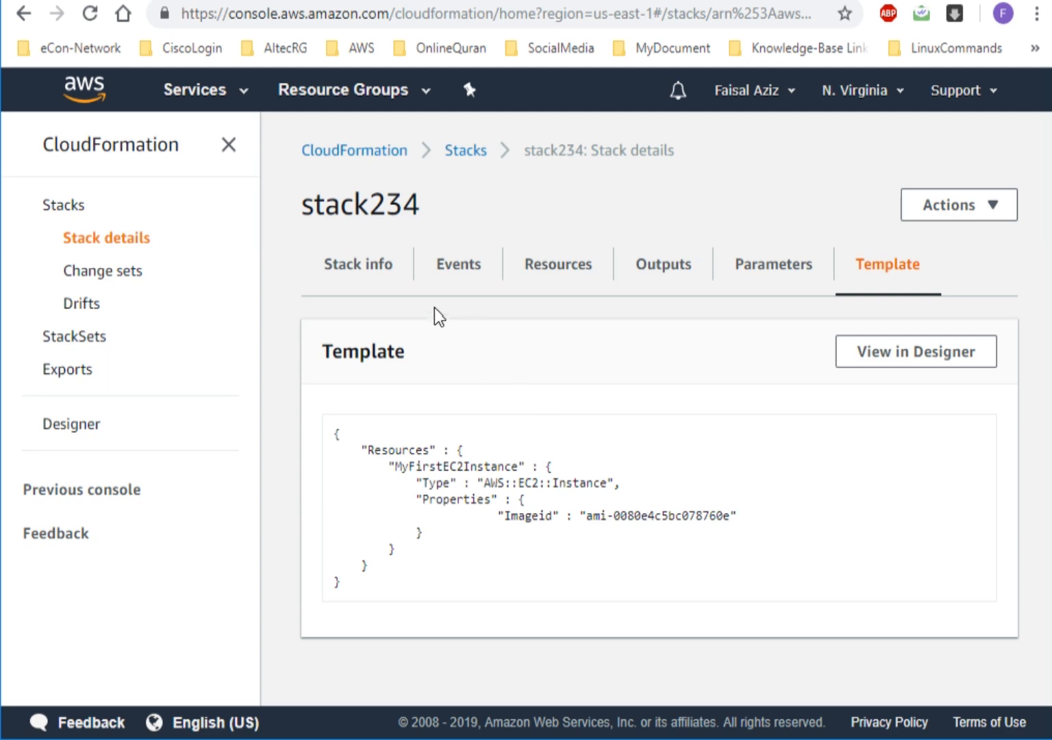
Copy the AWS::S3::Bucket template from the CloudFormation Code notes and replace the whole content of Simple_CF_Code.txt with it.
key(alt+Tab)
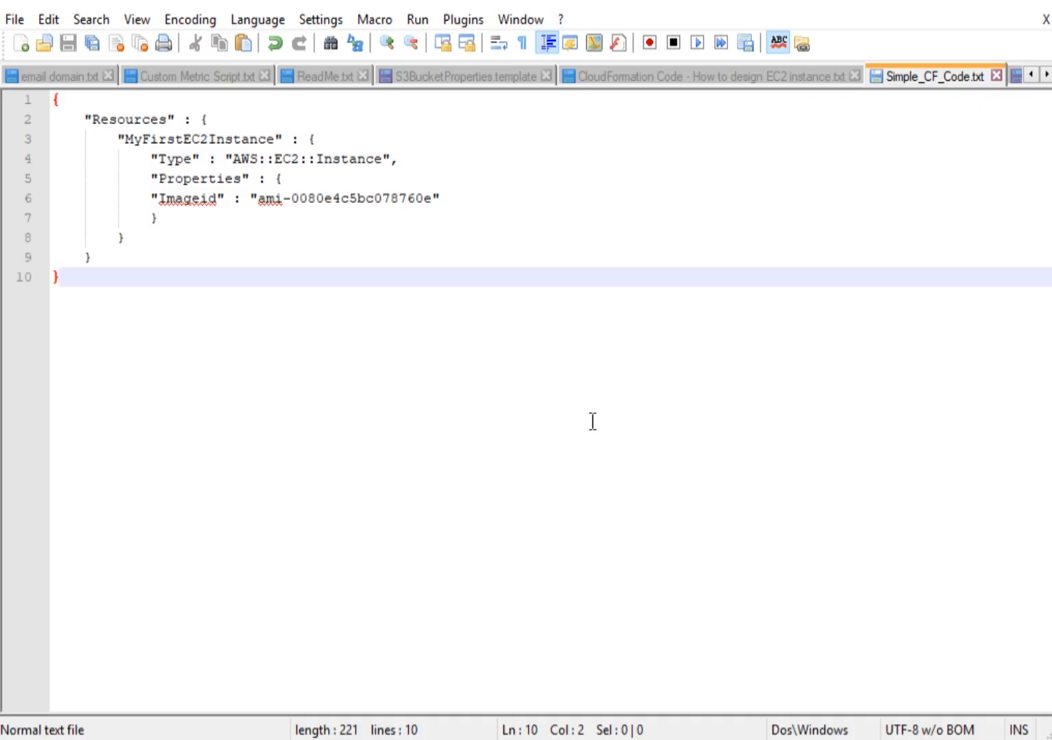
click(735, 76)
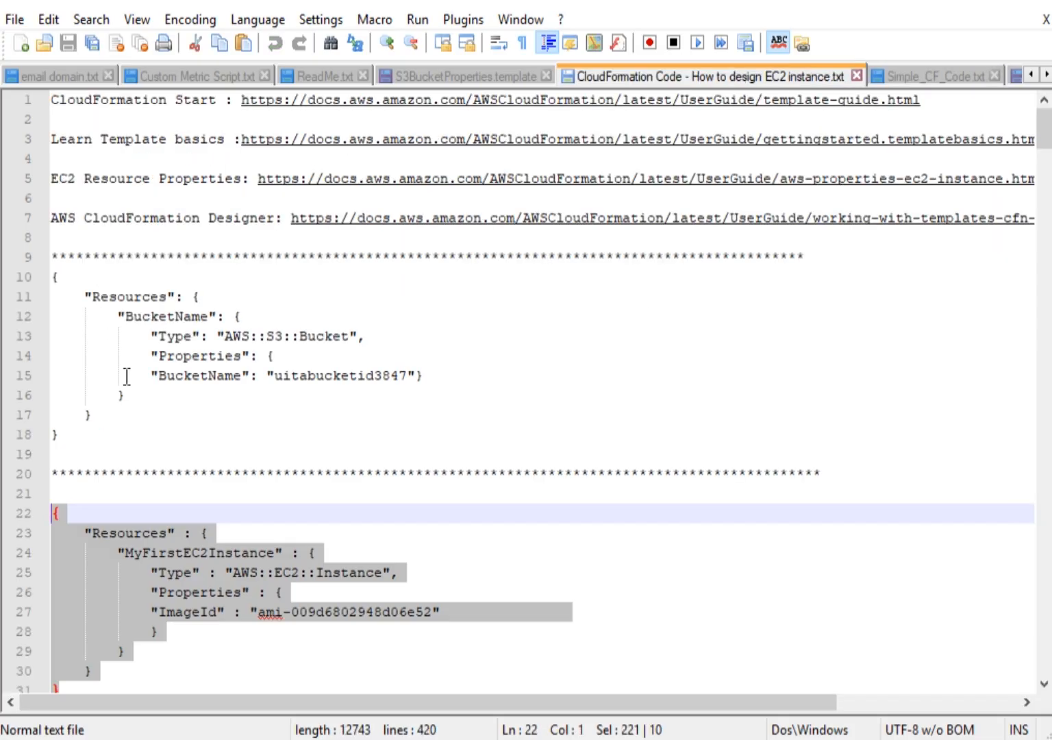
drag(93, 434, 28, 285)
key(ctrl+c)
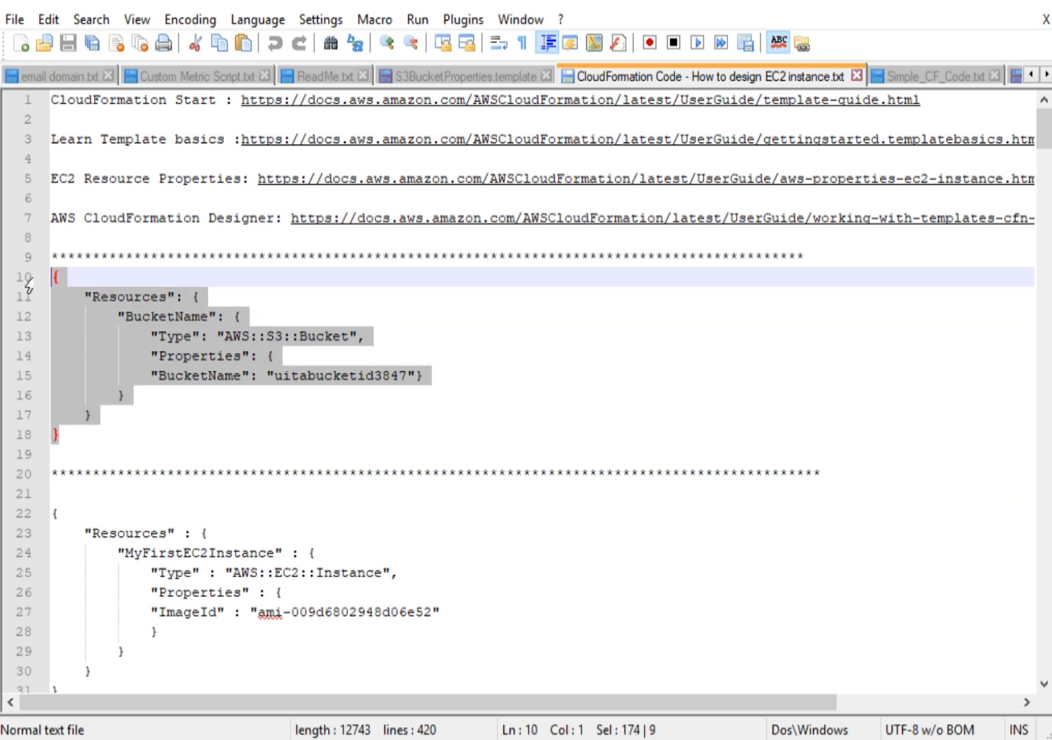
click(920, 77)
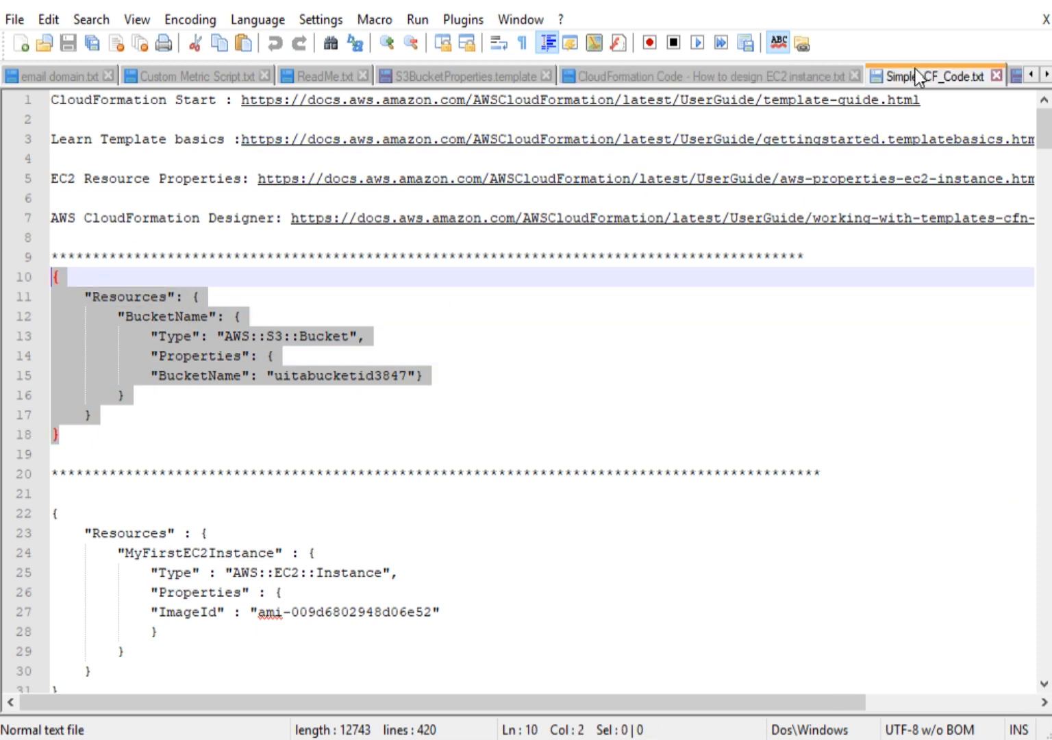
key(ctrl+a)
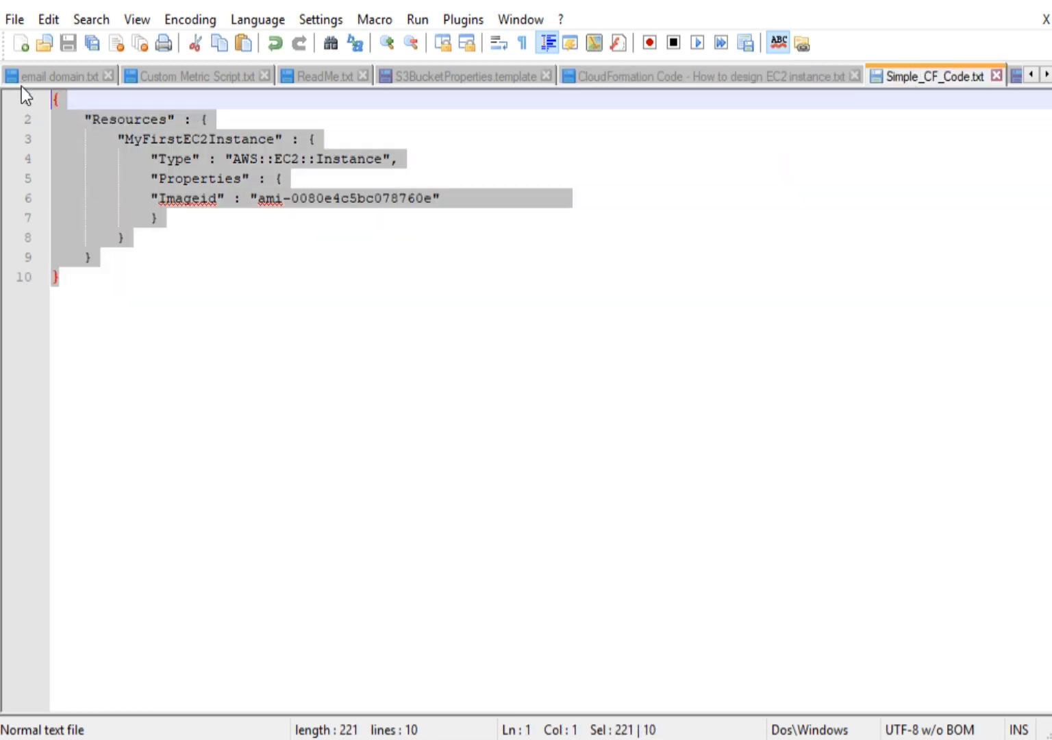
key(ctrl+v)
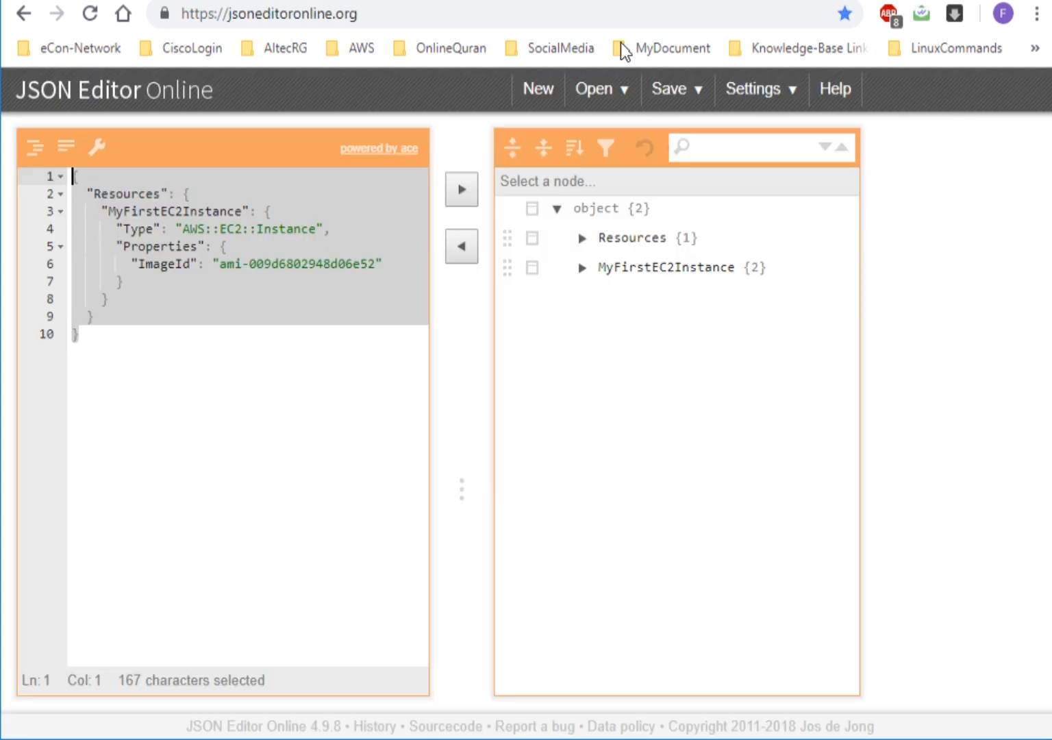
In JSON Editor Online, replace the EC2 code with the copied S3 bucket template and format it with proper indentation.
key(Delete)
key(ctrl+v)
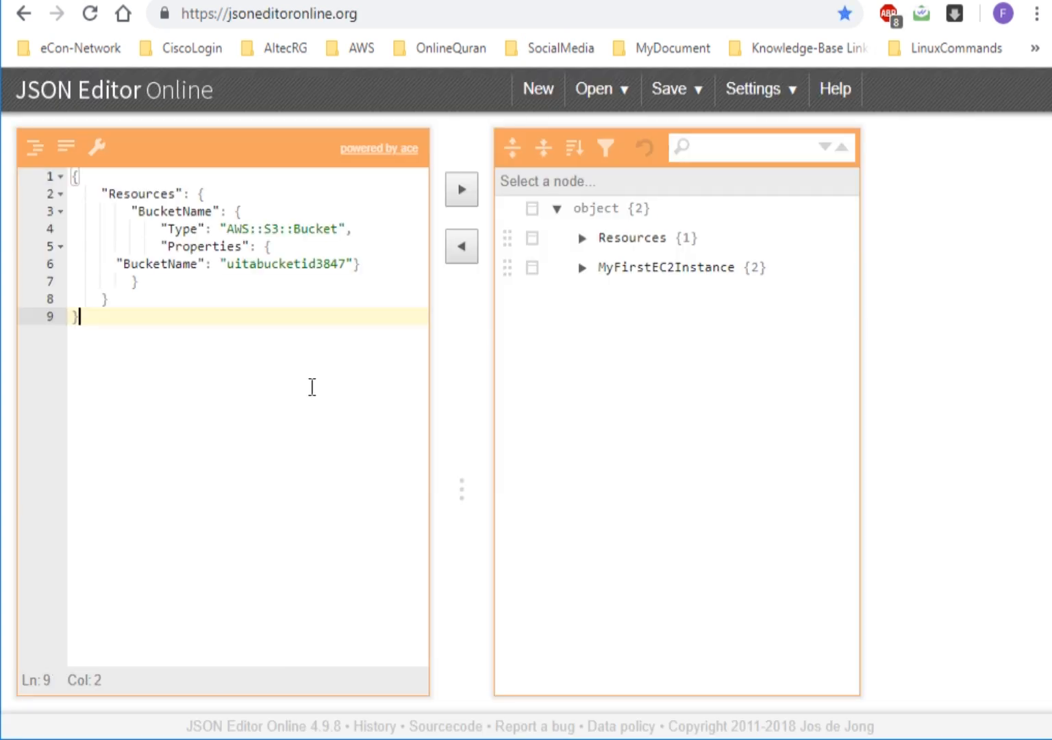
click(39, 159)
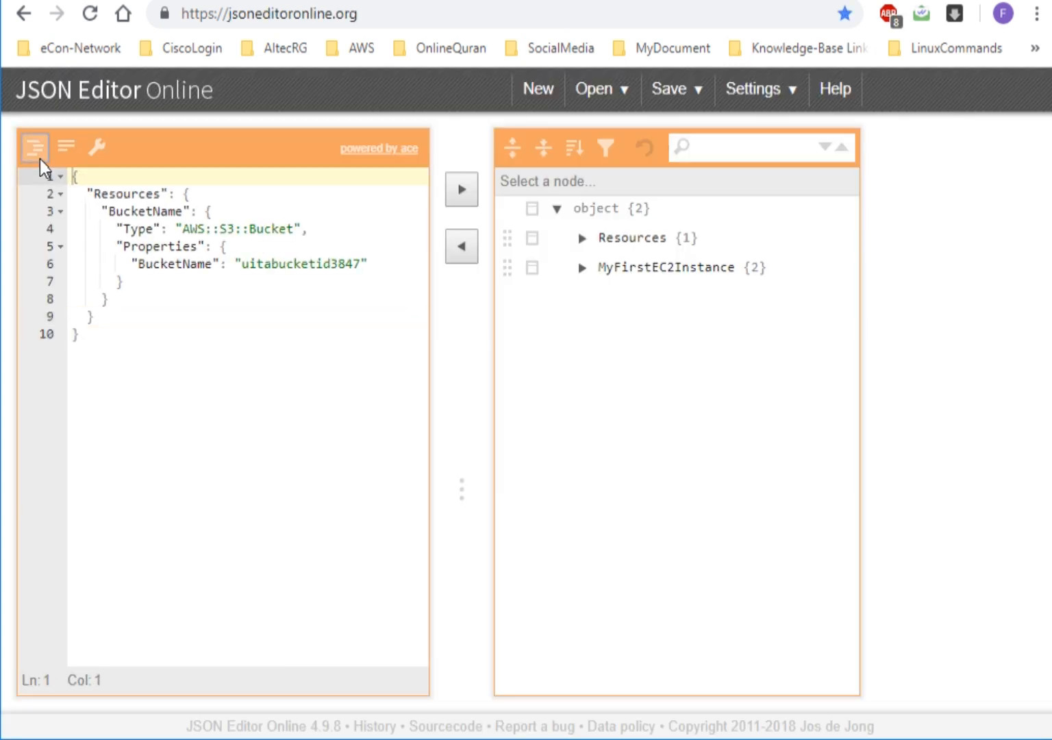
Copy the formatted bucket template, replace the content of Simple_CF_Code.txt in the text editor with it and save the file.
click(123, 387)
key(ctrl+a)
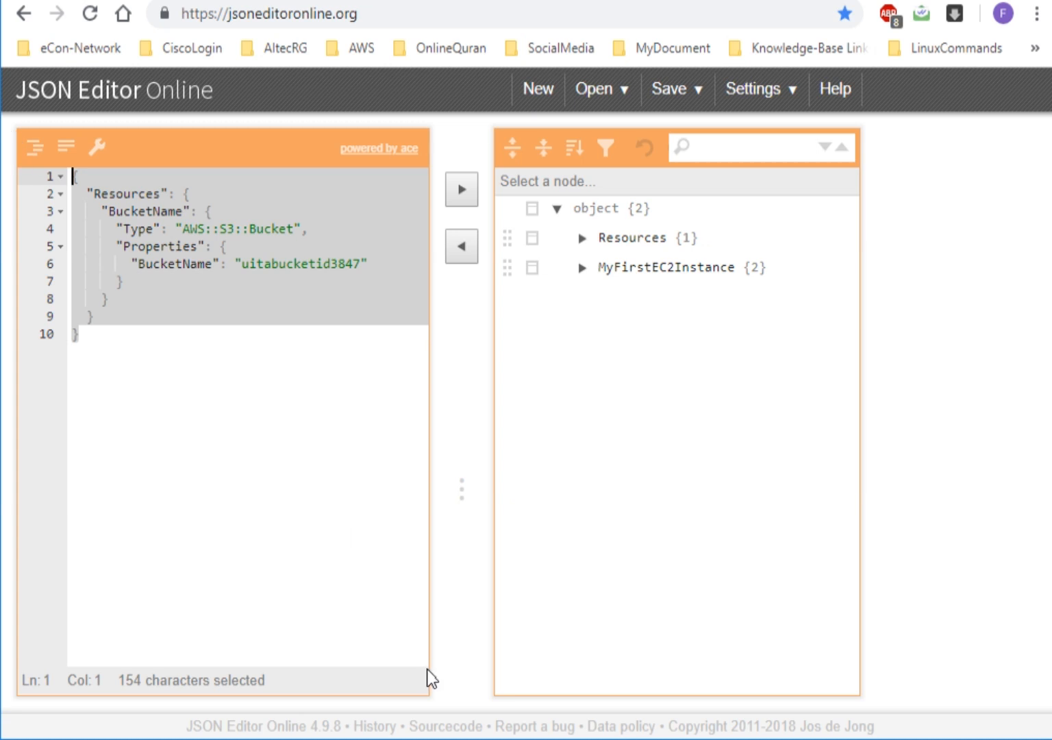
key(ctrl+c)
key(alt+Tab)
key(ctrl+a)
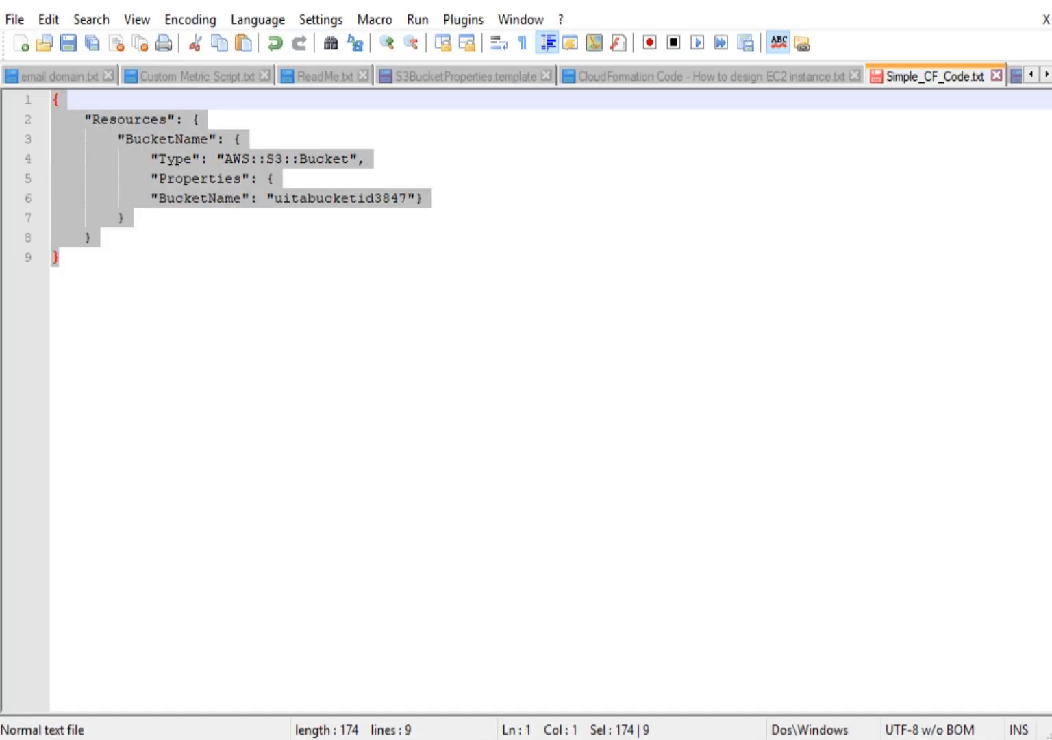
key(ctrl+v)
key(ctrl+s)
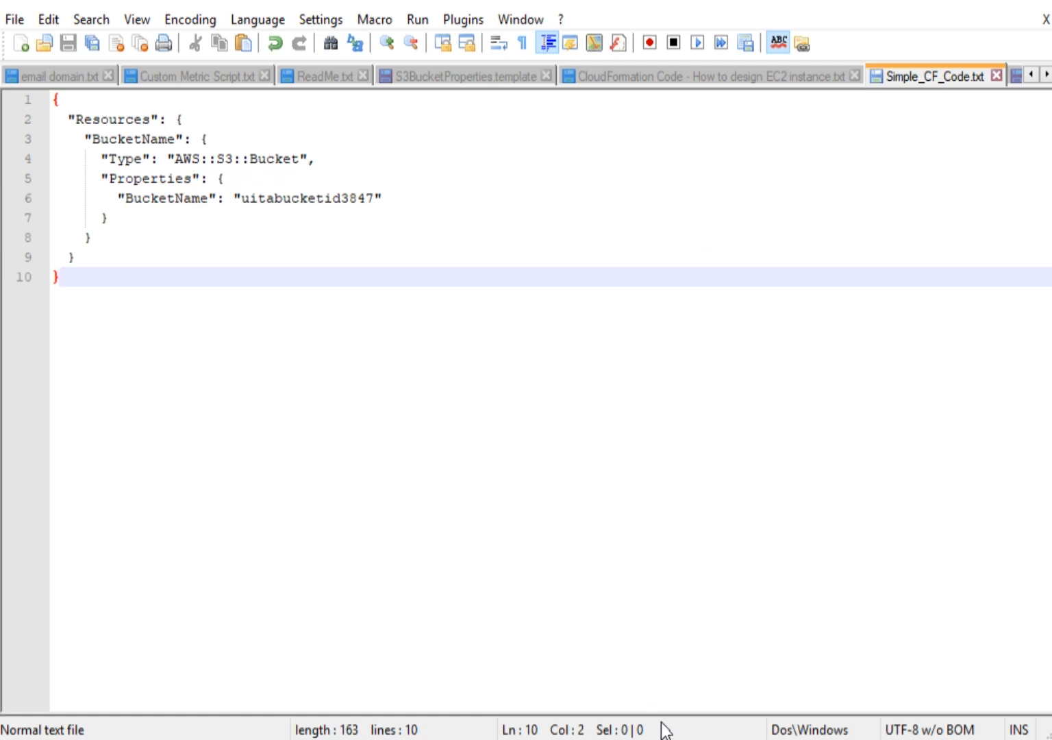
Switch to the S3 console, examine the list of buckets and look through the contents of the cf-templates bucket.
key(alt+Tab)
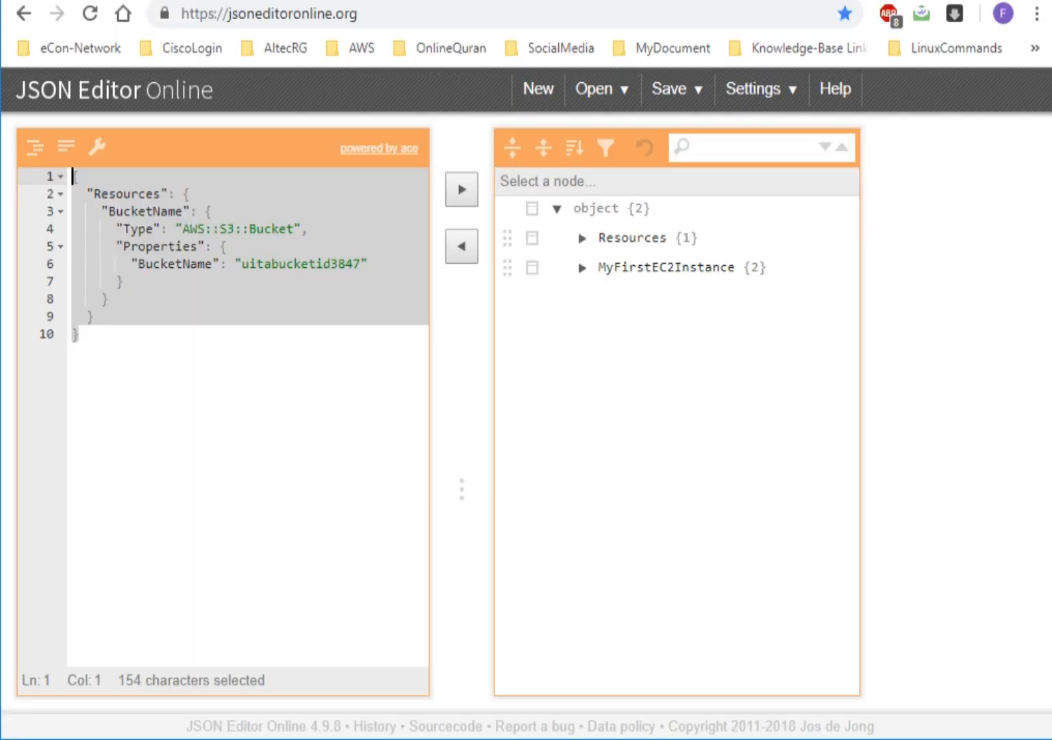
key(ctrl+Tab)
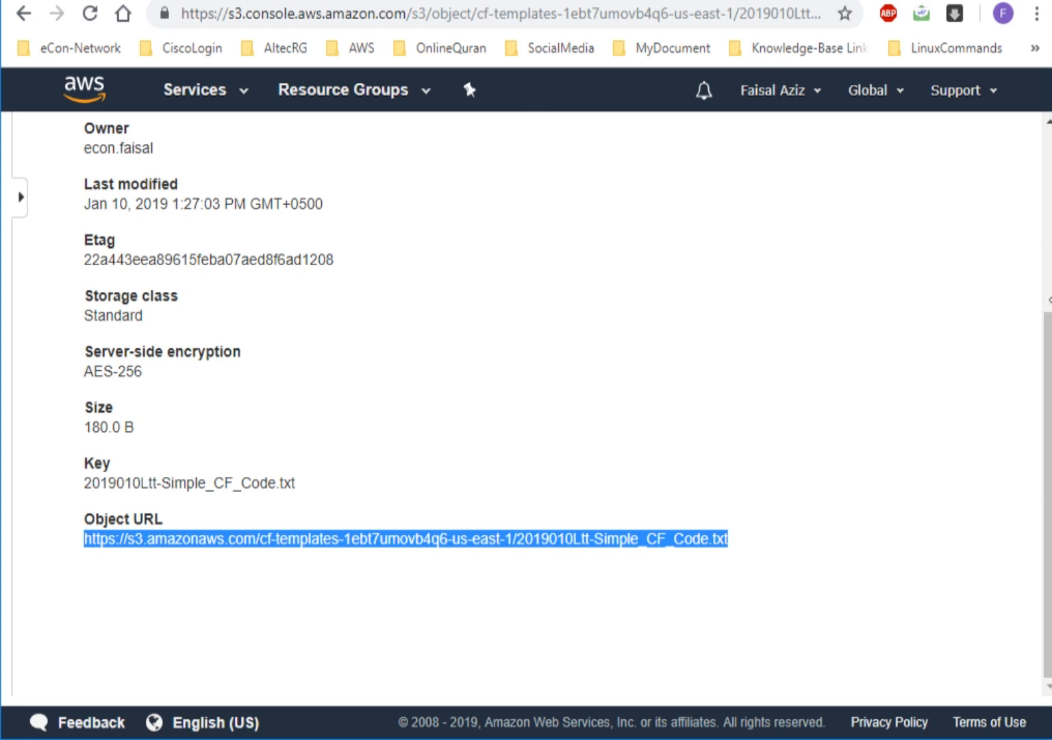
scroll(526, 398, up, 5)
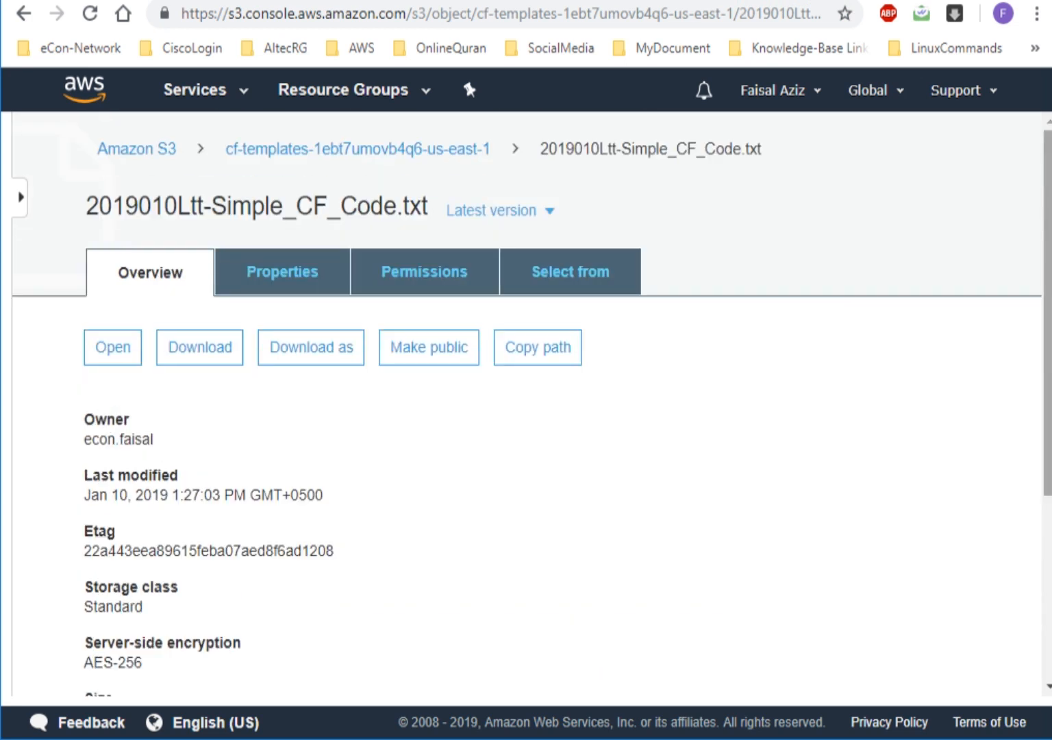
click(248, 152)
click(170, 153)
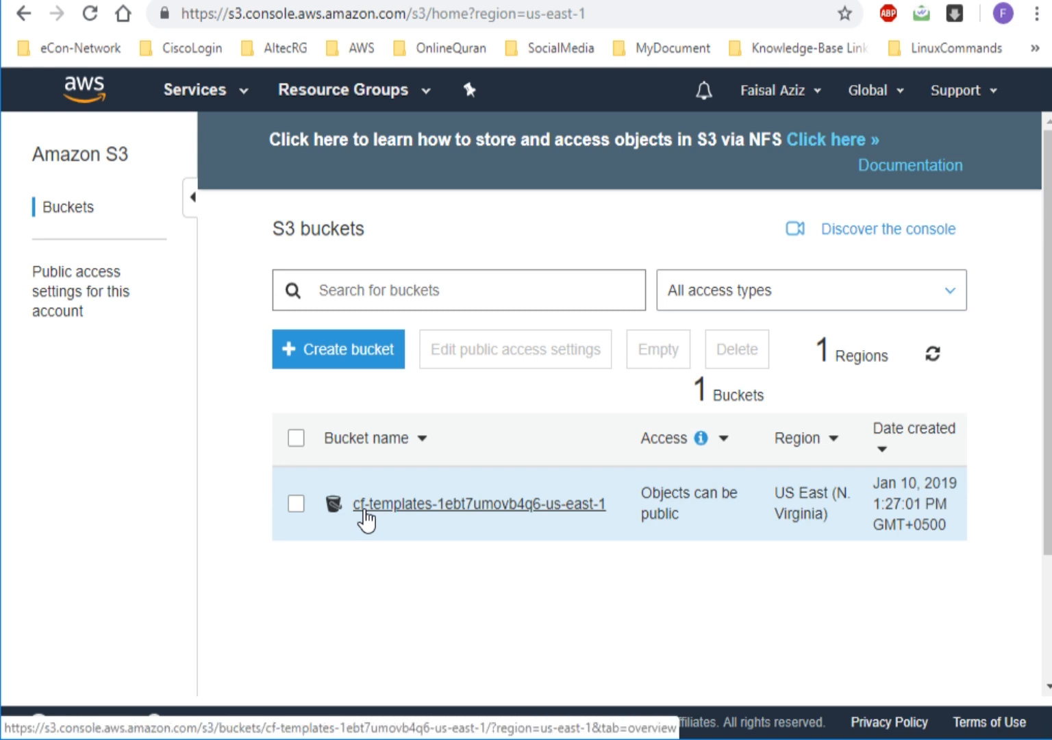
click(405, 519)
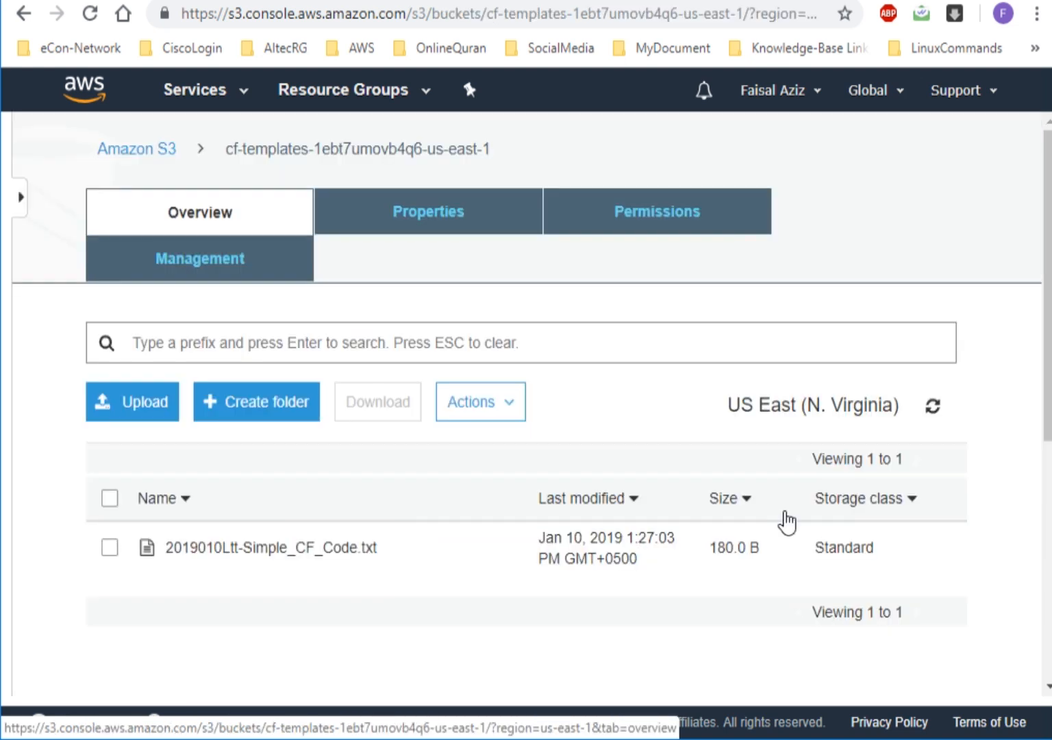
click(1043, 554)
drag(1045, 557, 1026, 228)
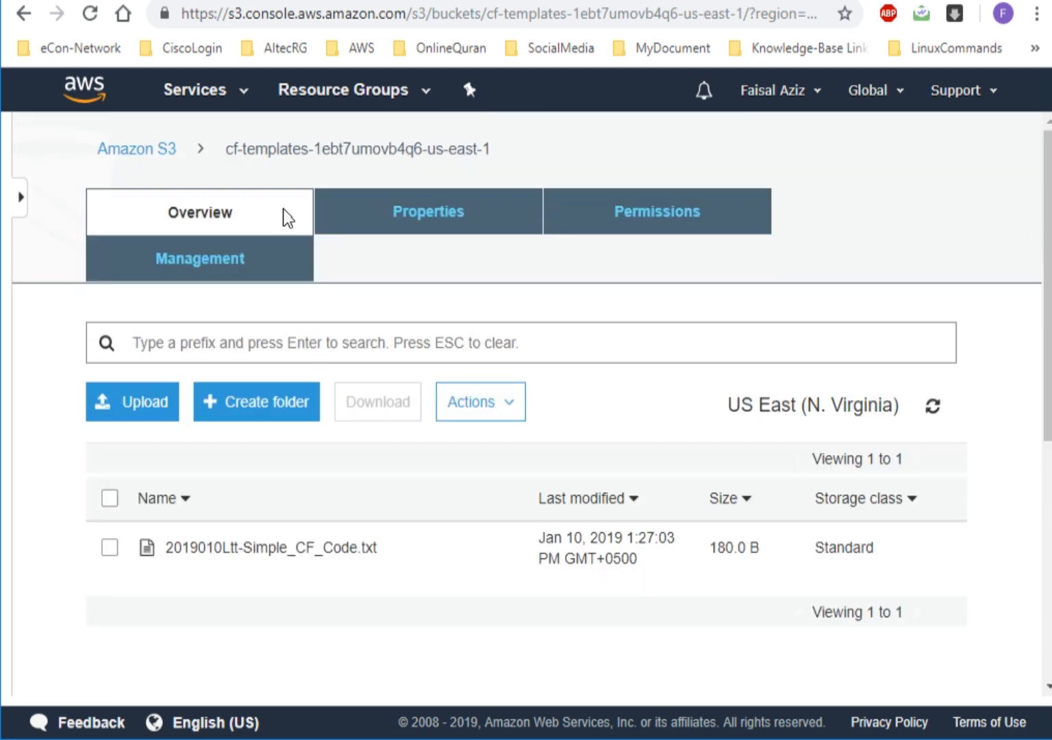
click(124, 151)
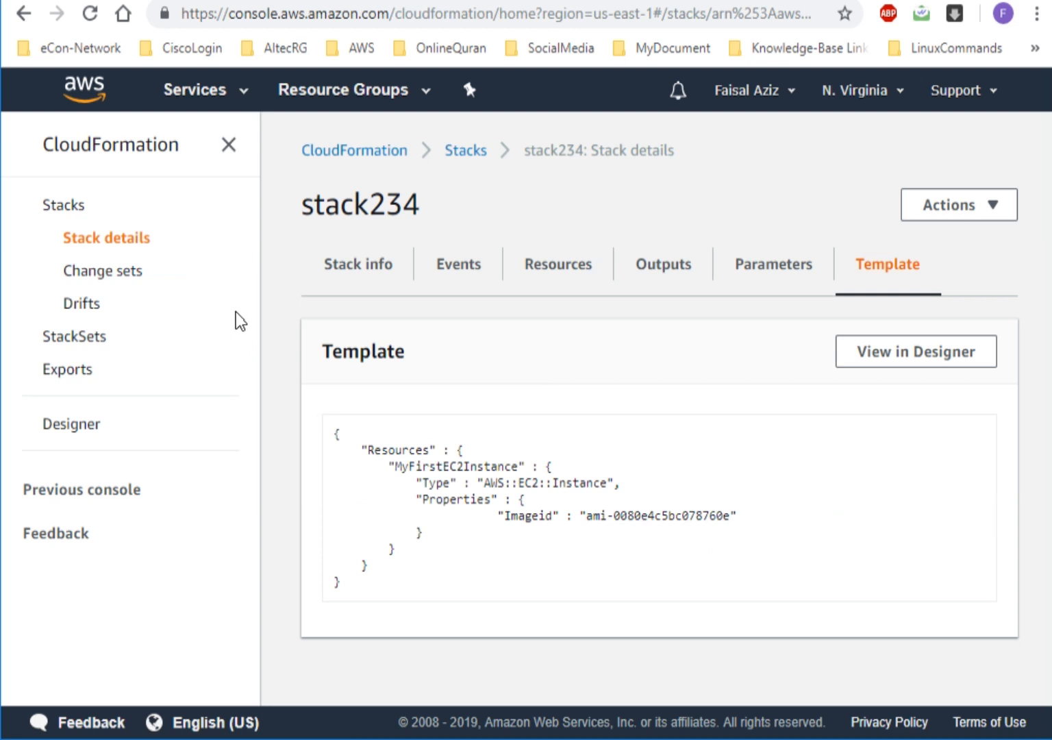
Return to the CloudFormation stack list and start creating a new stack from a ready template.
click(68, 208)
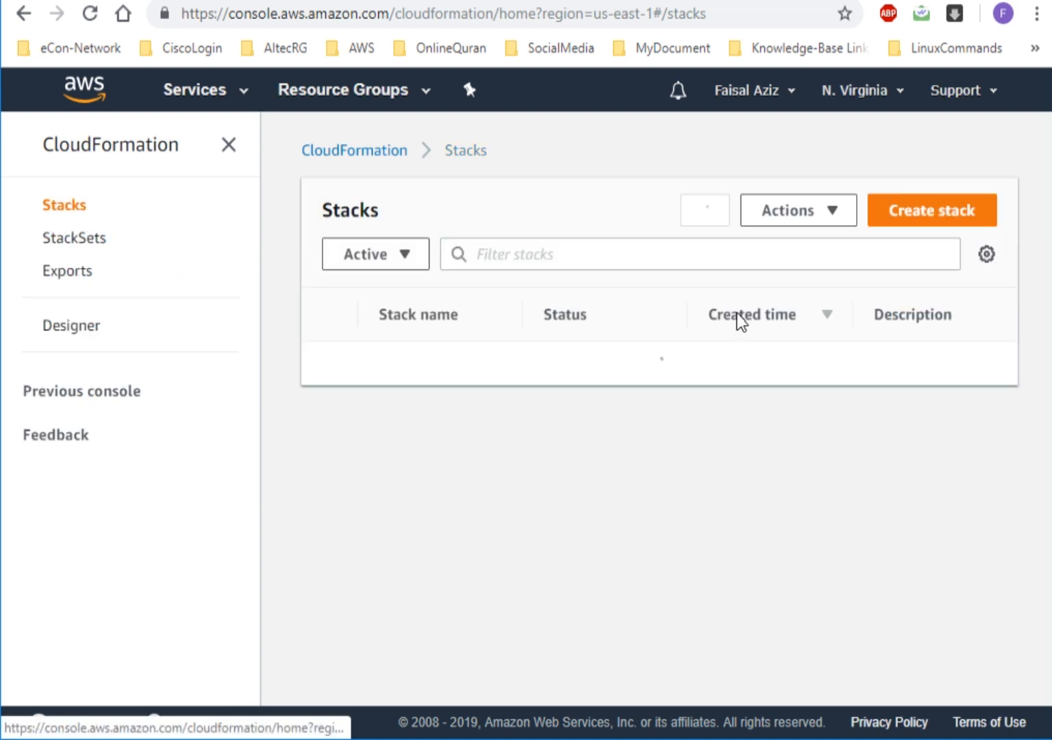
click(971, 215)
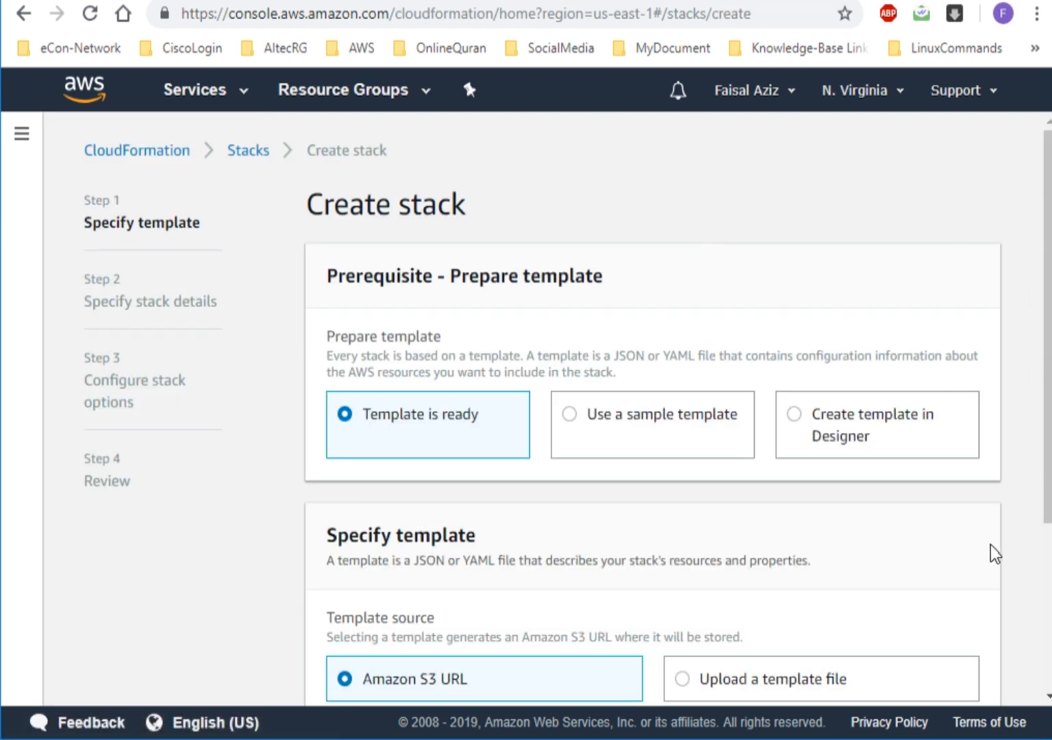
scroll(1047, 595, down, 4)
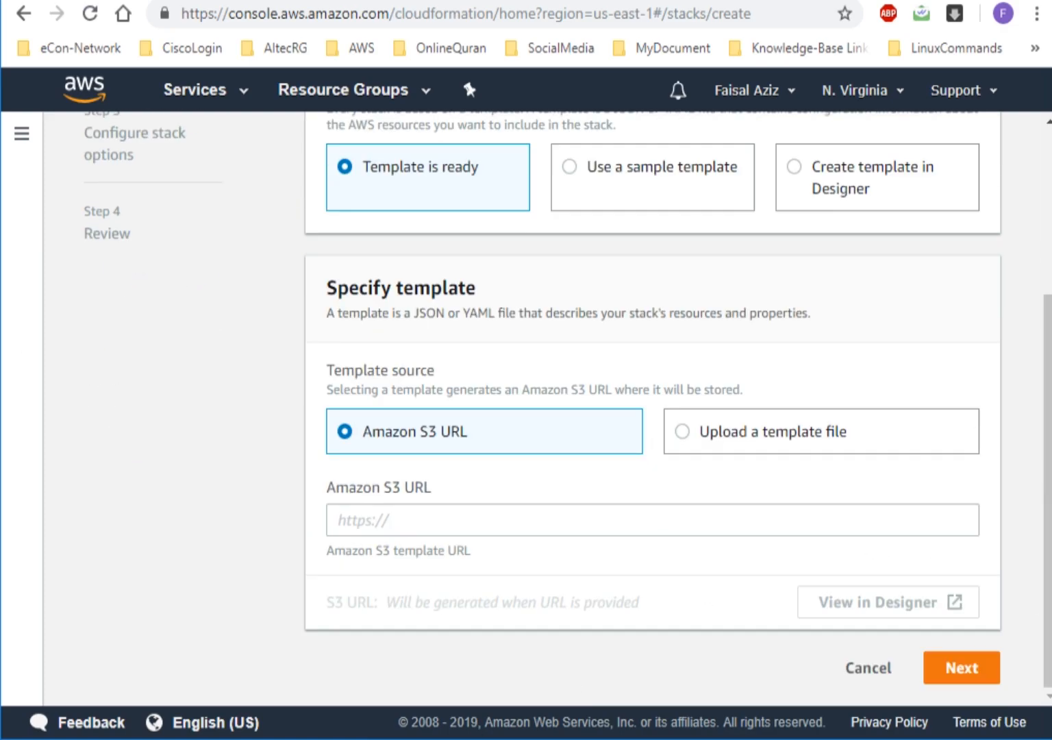
Examine the BucketName resource, its type and its bucket name property in Simple_CF_Code.txt.
key(alt+Tab)
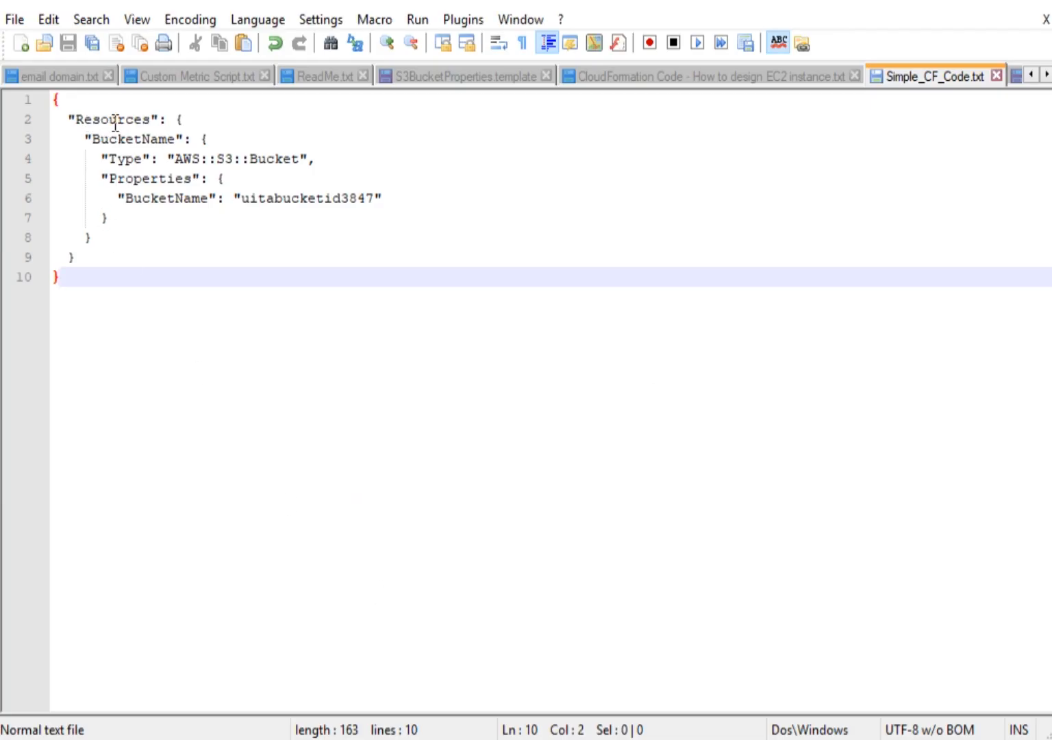
drag(175, 139, 108, 139)
click(136, 160)
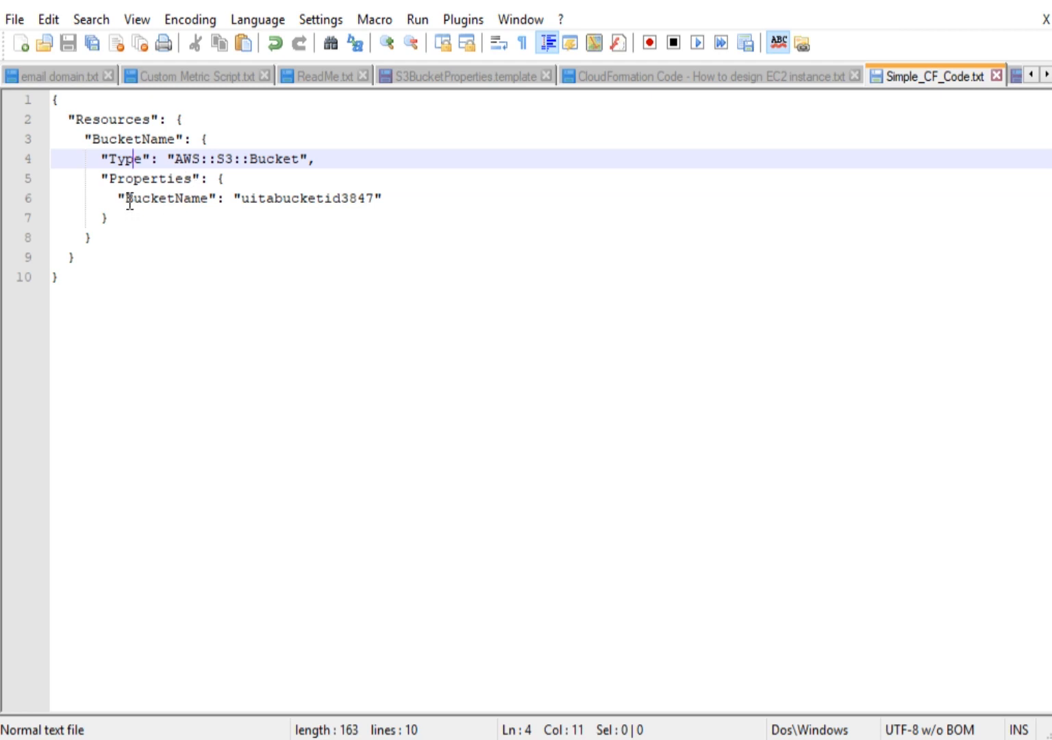
drag(128, 201, 378, 198)
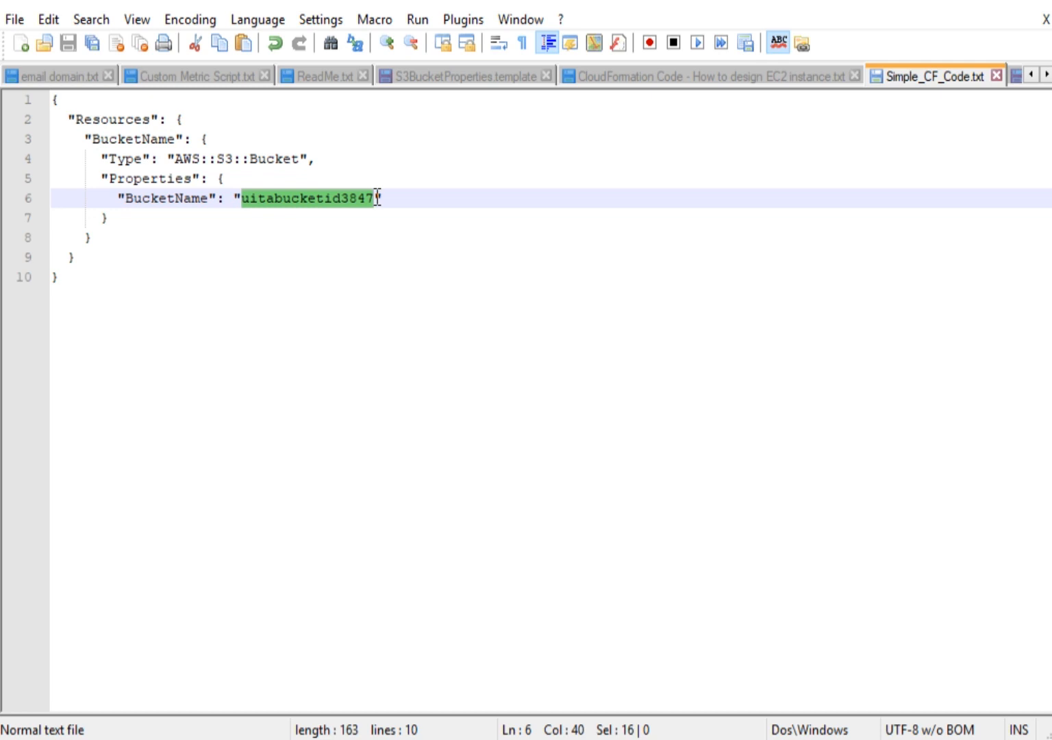
click(377, 198)
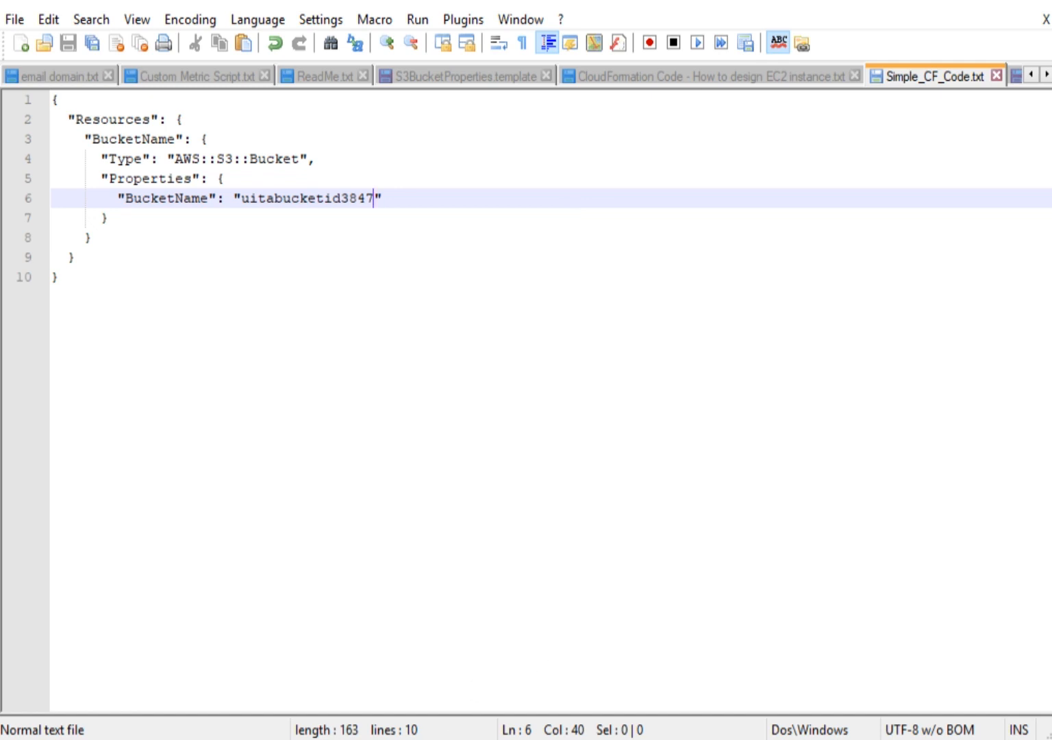
Set the new stack's template source to an uploaded file and choose Simple_CF_Code.txt.
key(alt+Tab)
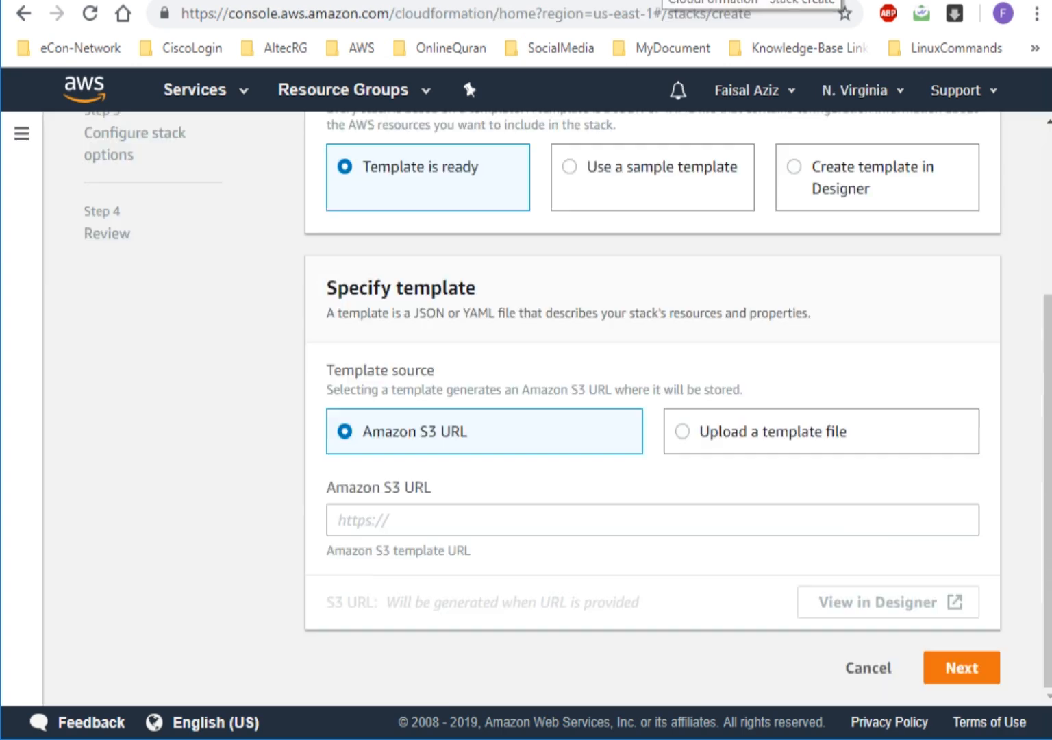
click(799, 433)
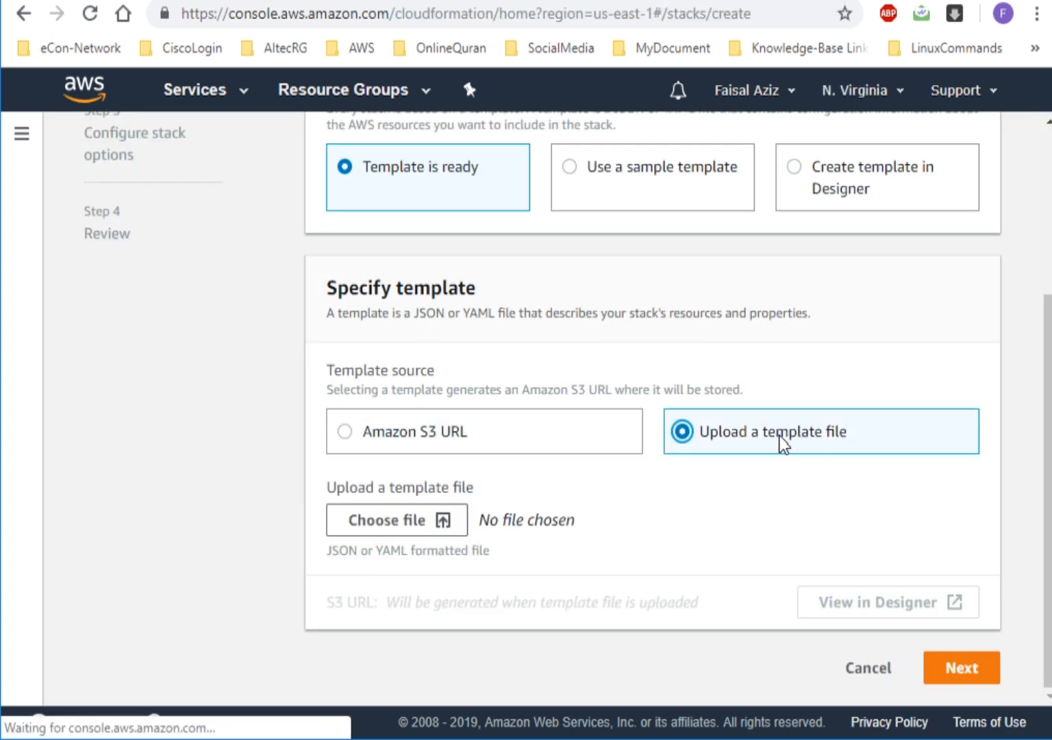
click(397, 520)
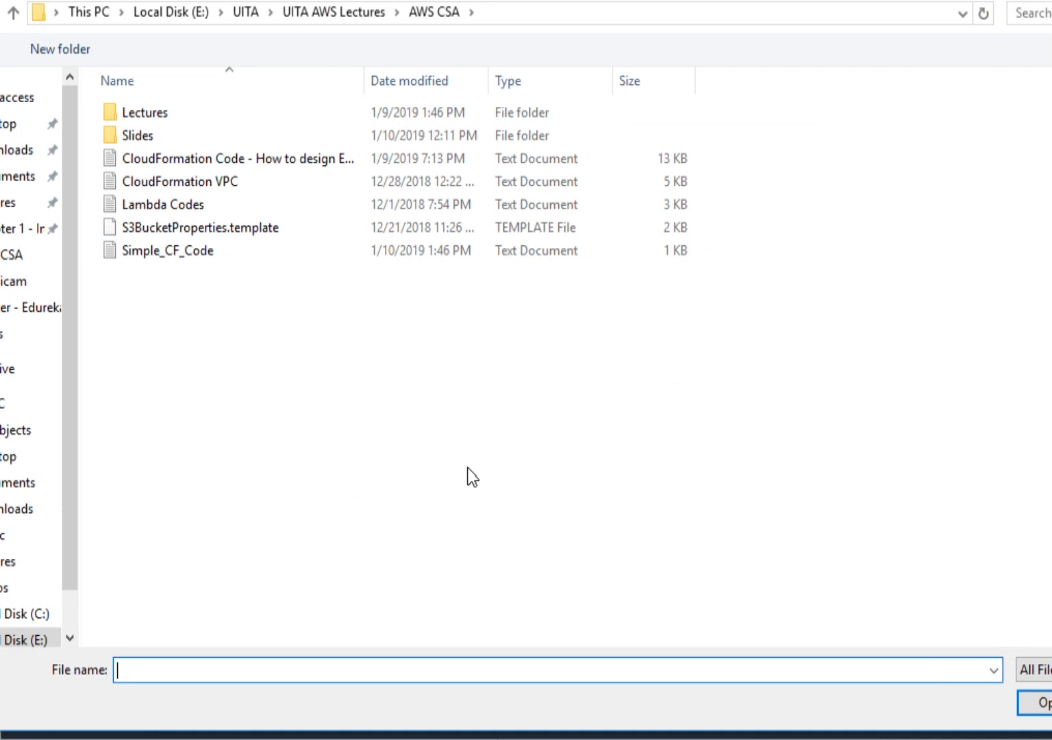
click(142, 245)
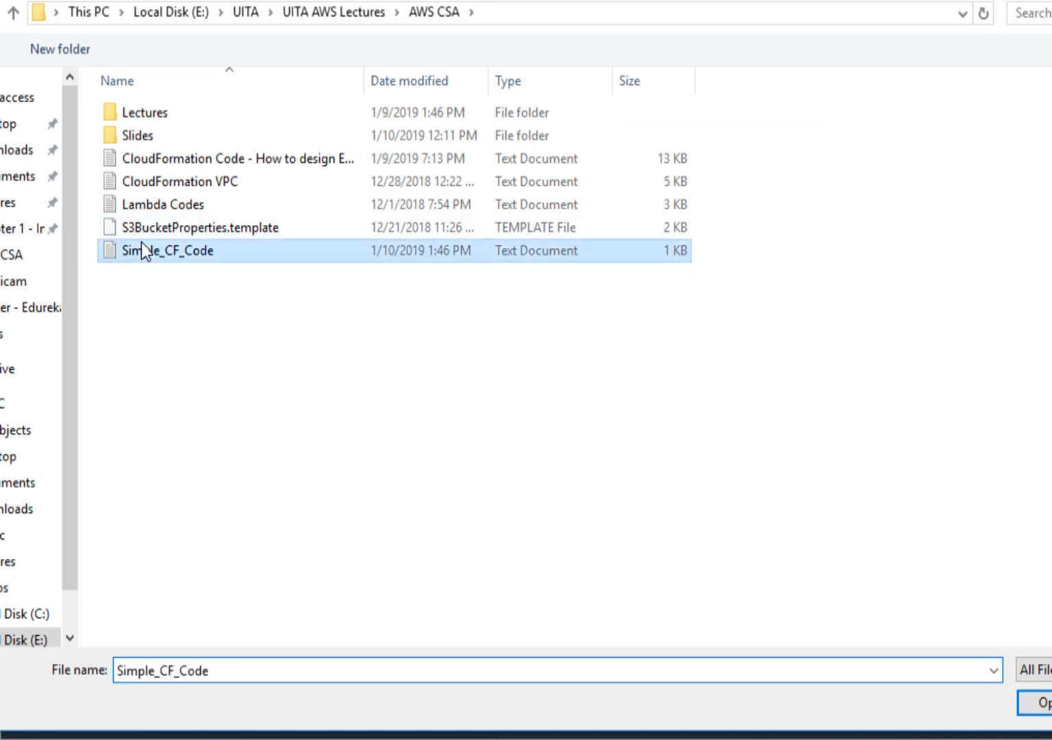
click(1035, 703)
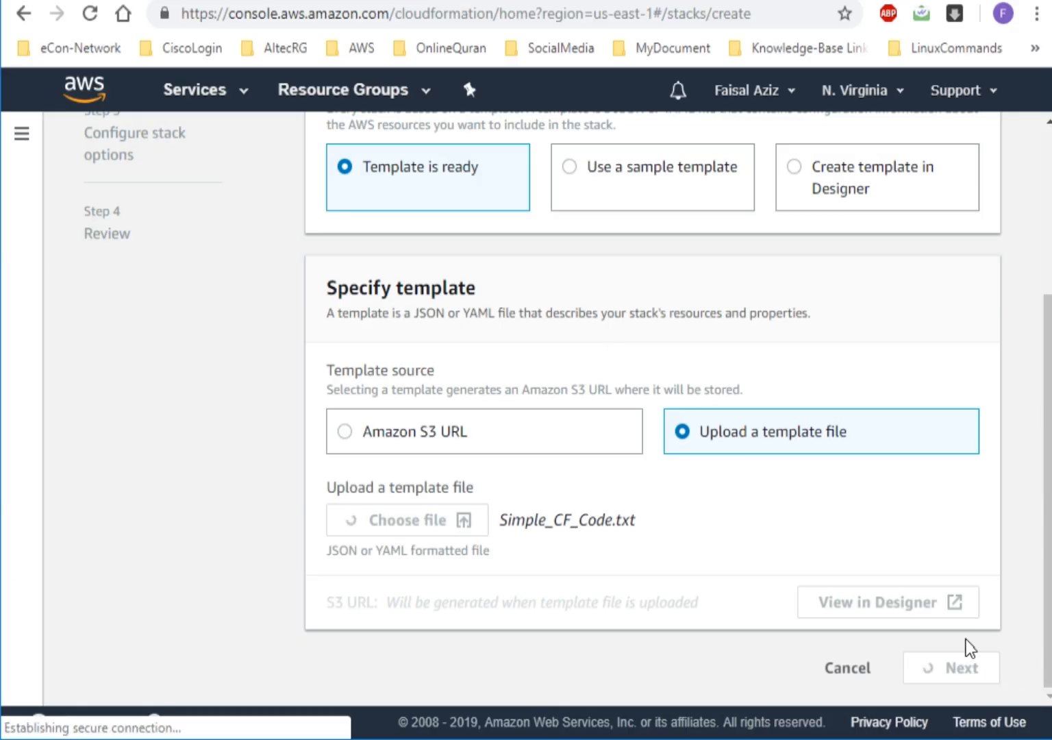
Name the new stack Mylaststack and continue to the stack options.
click(971, 673)
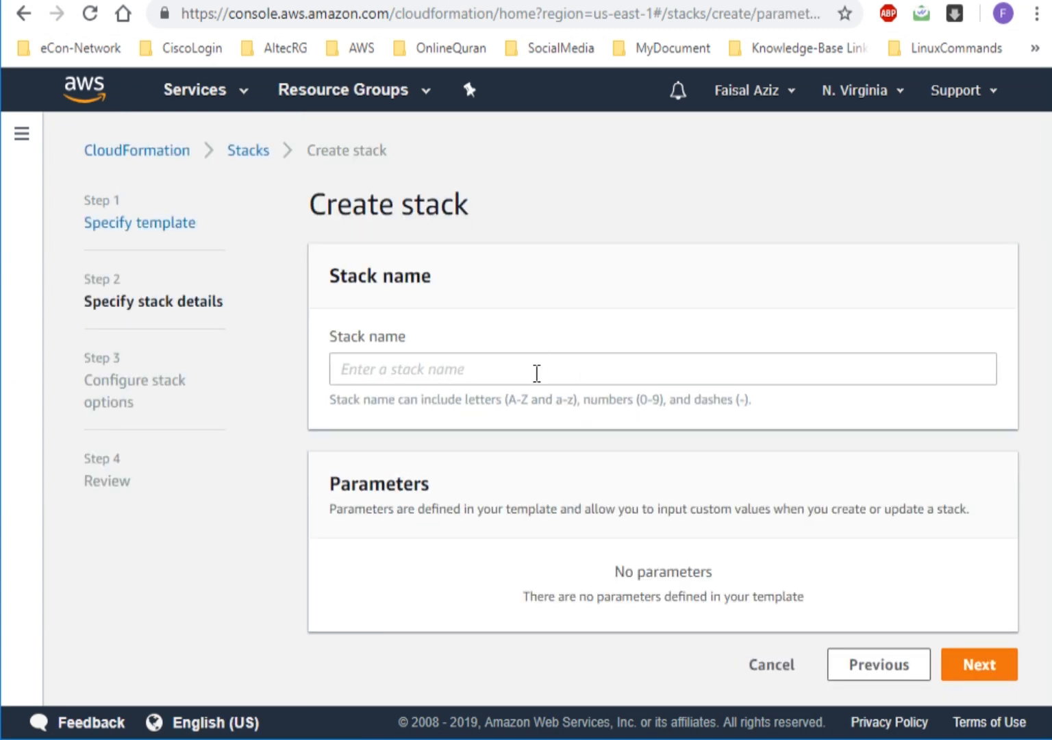
click(537, 372)
text(Mystac)
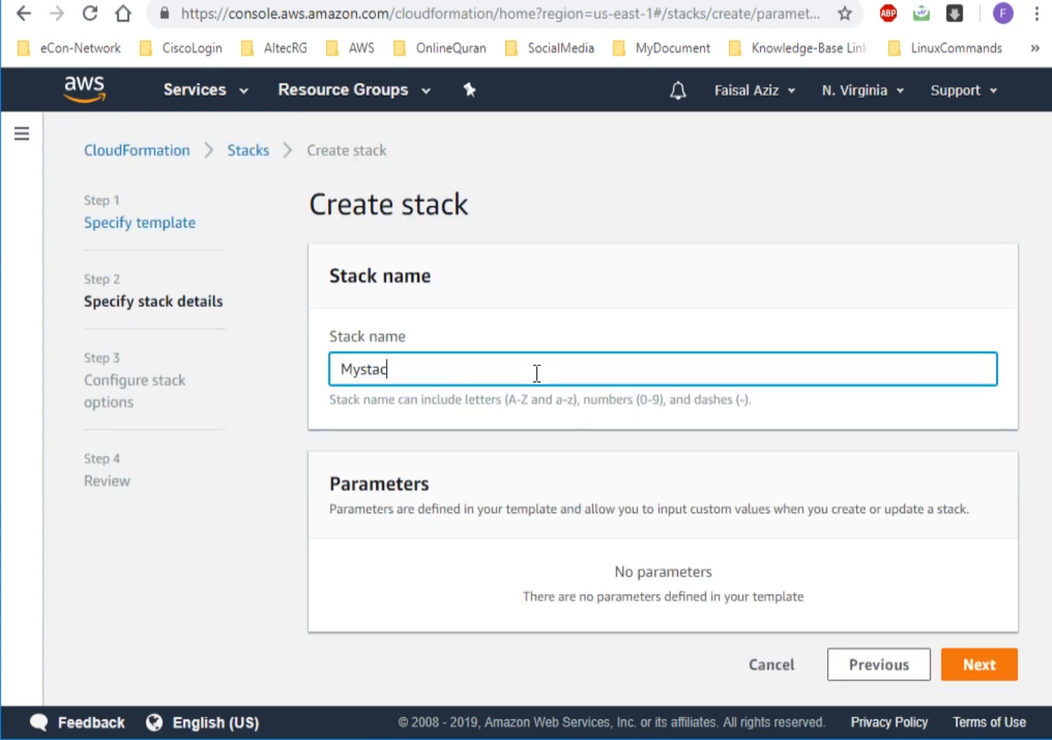
key(BackSpace)
key(BackSpace)
key(BackSpace)
text(laststack)
click(974, 667)
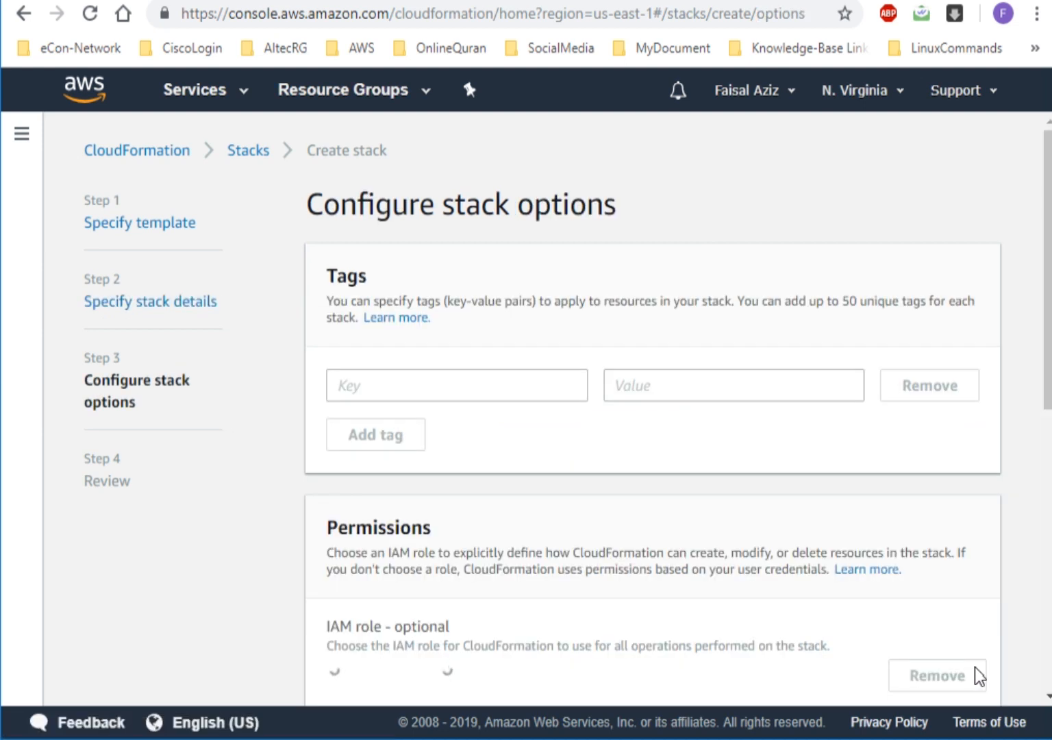
Keep the default stack options and create the Mylaststack stack from the review page.
triple_click(1042, 648)
scroll(1014, 658, down, 10)
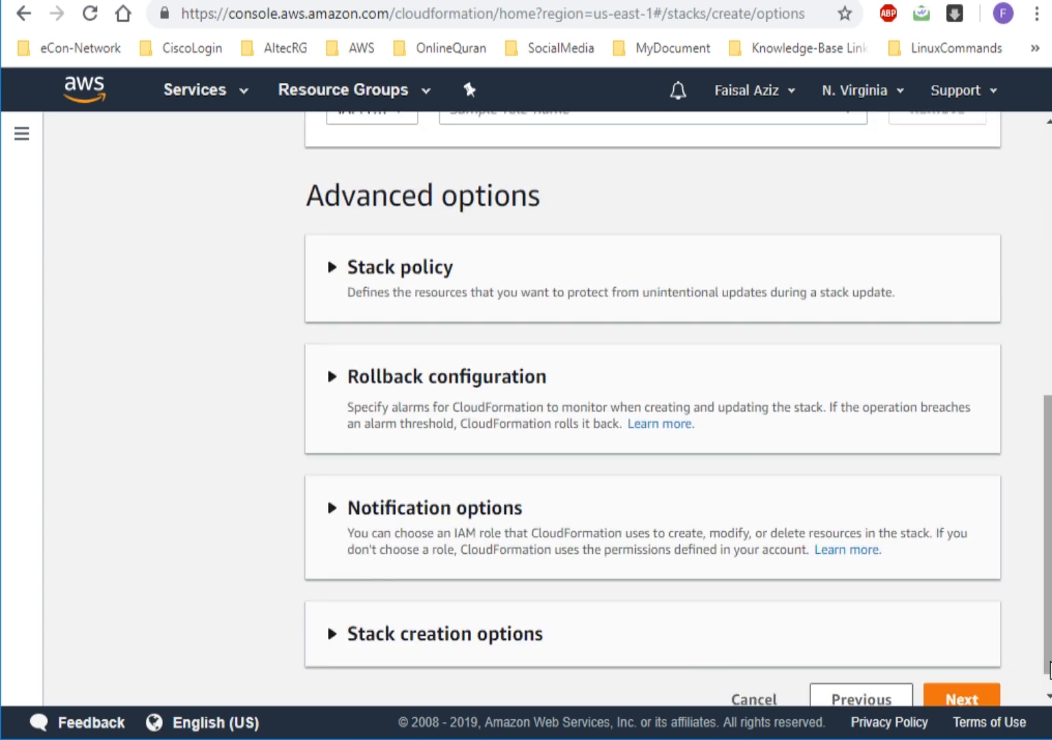
click(962, 673)
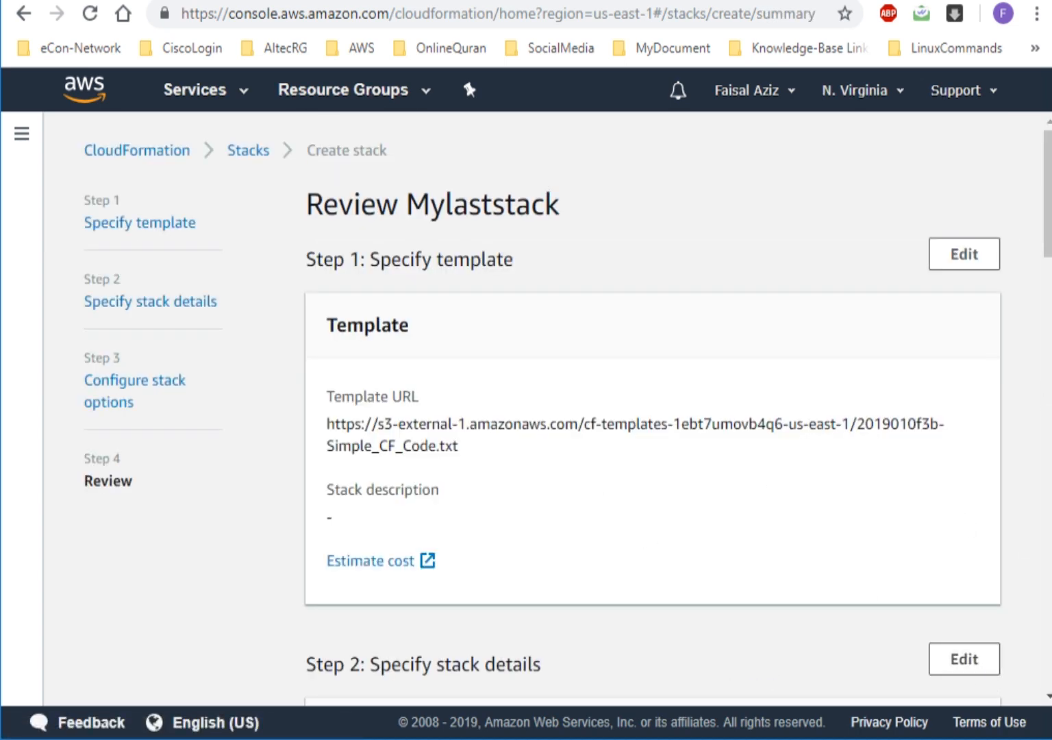
scroll(1024, 682, down, 15)
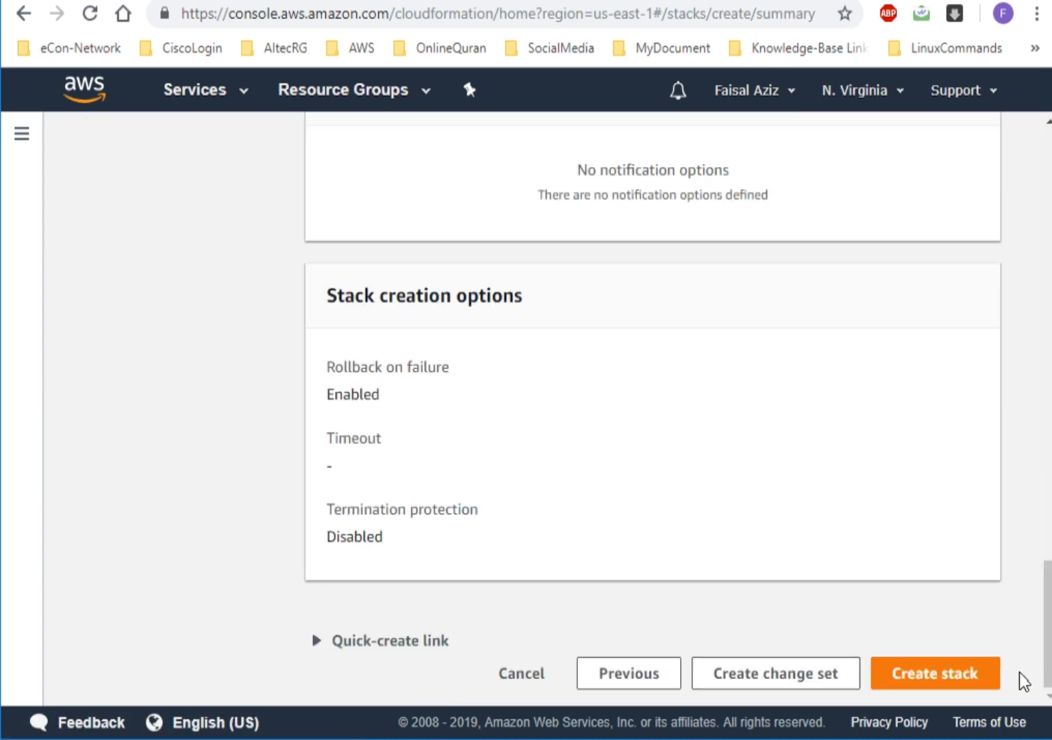
click(960, 673)
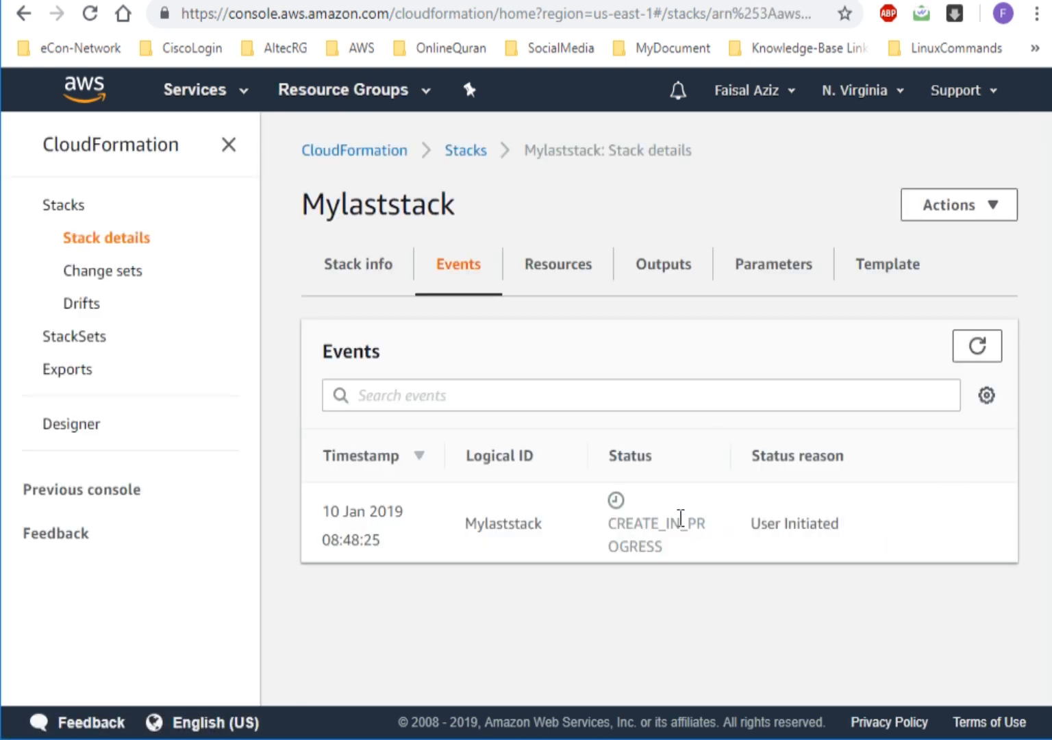
Examine the template code stored with the Mylaststack stack.
click(884, 264)
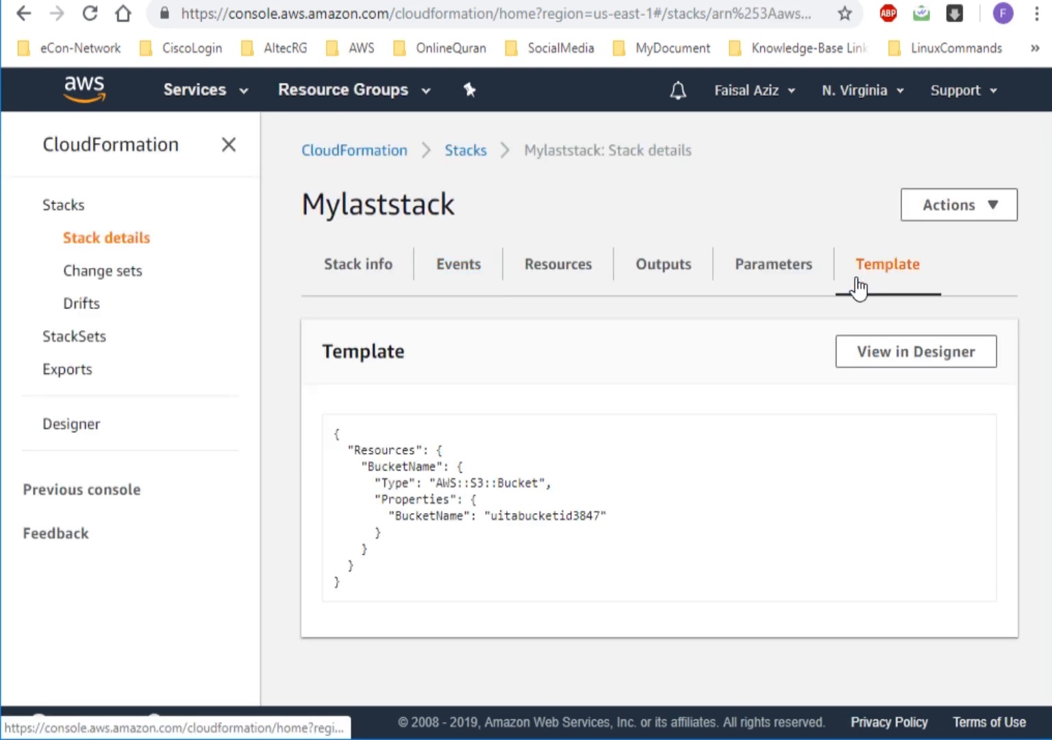
drag(376, 581, 317, 424)
click(528, 464)
Check the creation progress of Mylaststack by refreshing its events and its resources.
click(582, 272)
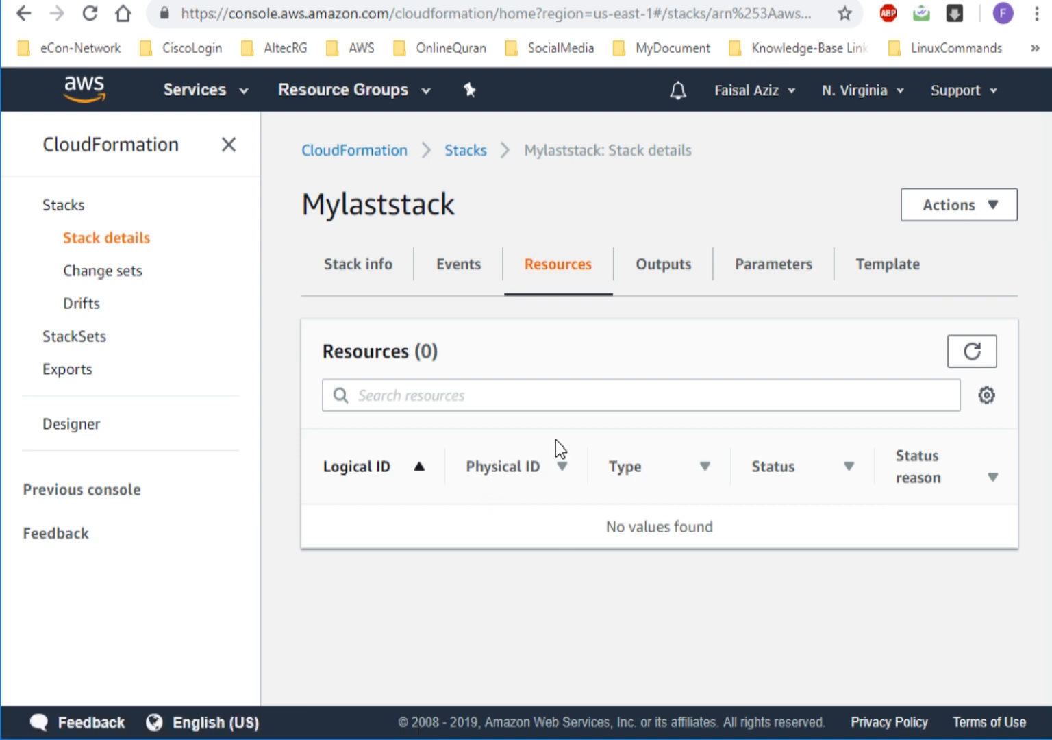
click(476, 275)
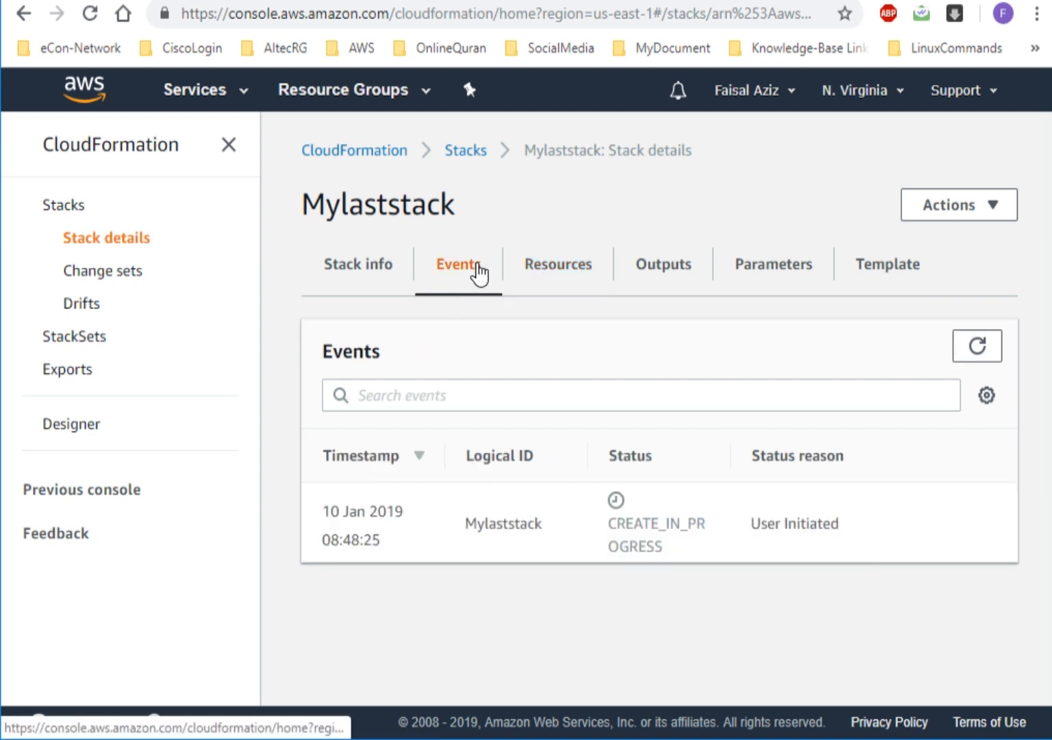
click(981, 347)
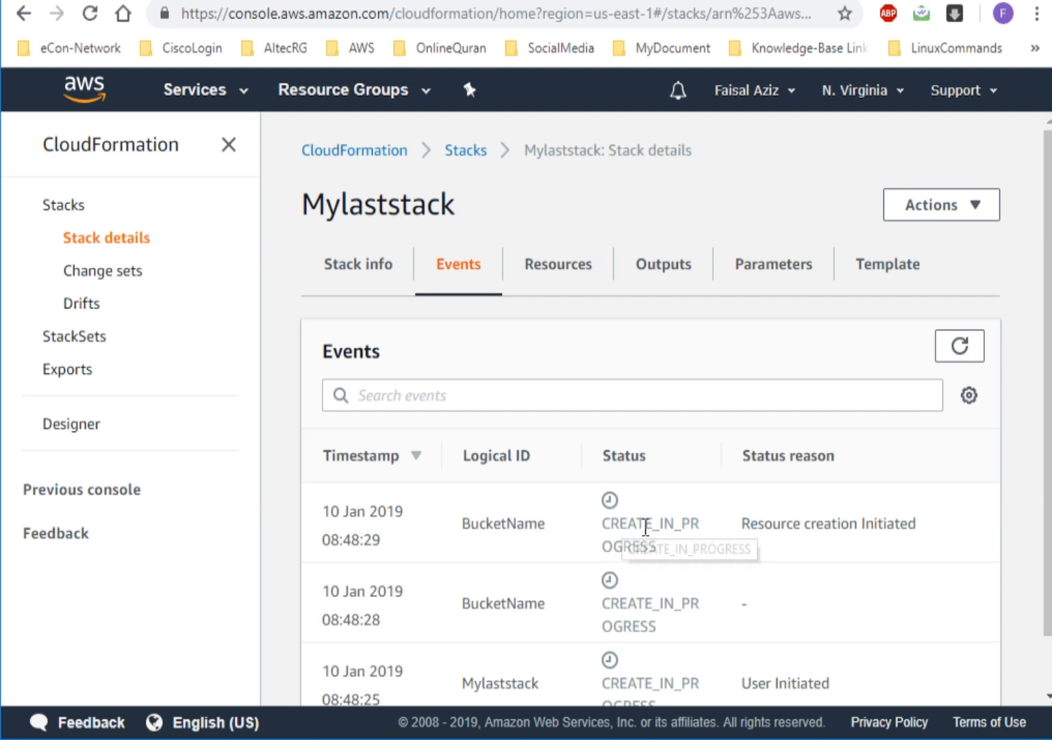
click(963, 352)
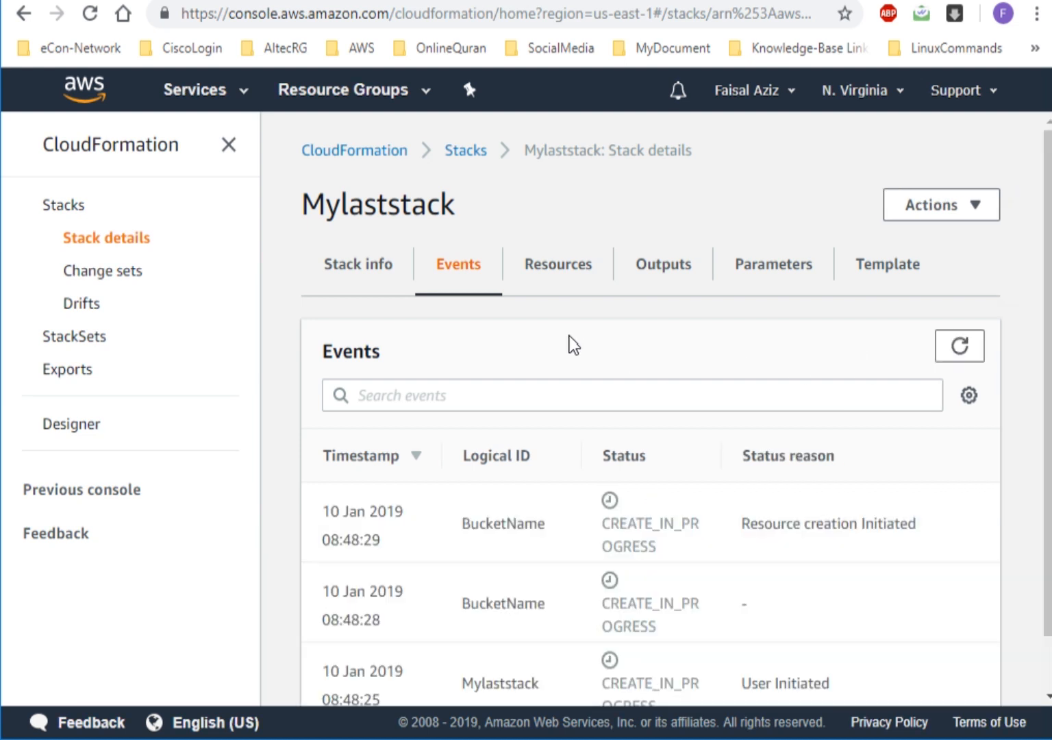
click(546, 271)
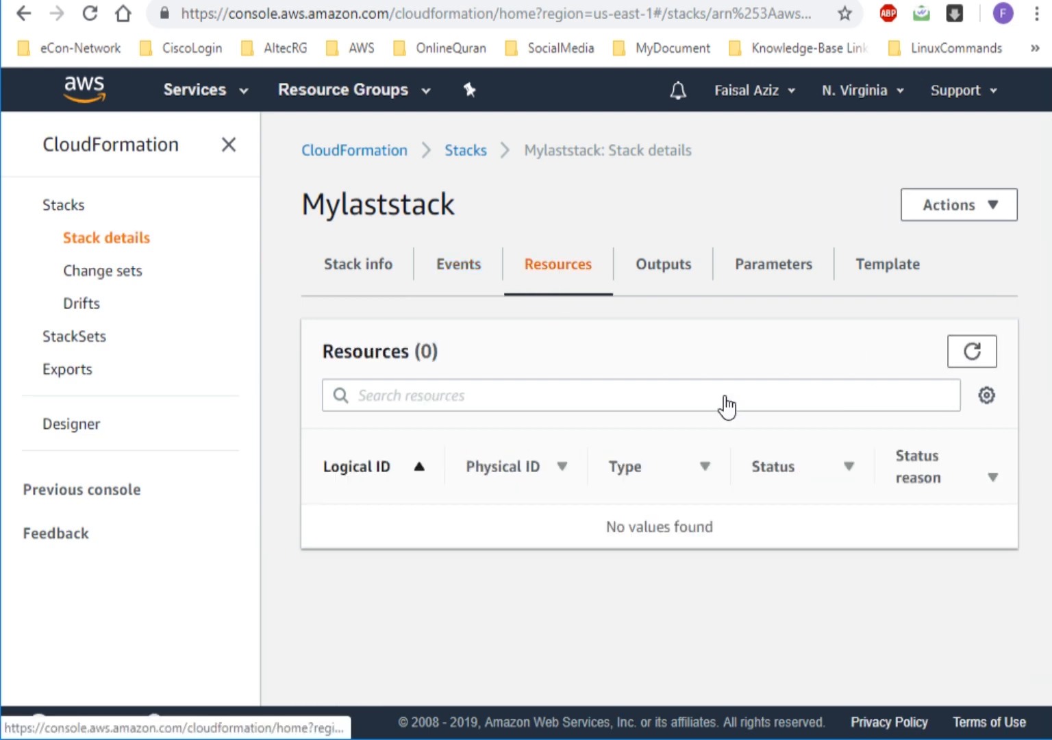
click(970, 353)
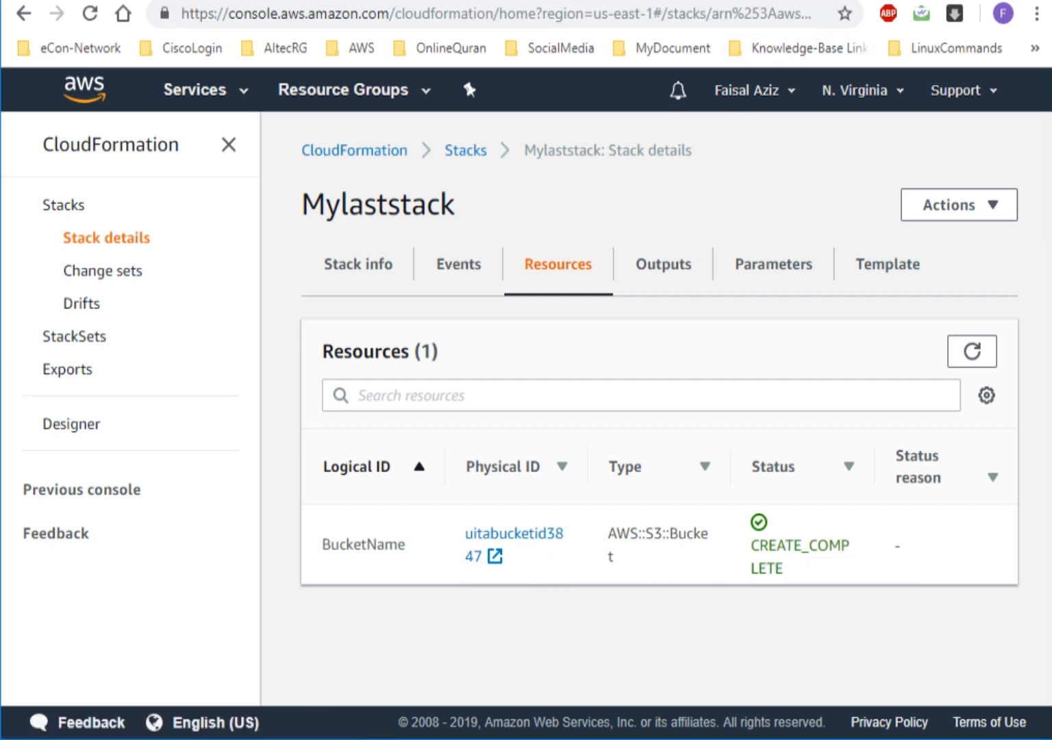
Switch to the S3 console, refresh the bucket list and compare it with the bucket name in Simple_CF_Code.txt.
click(720, 2)
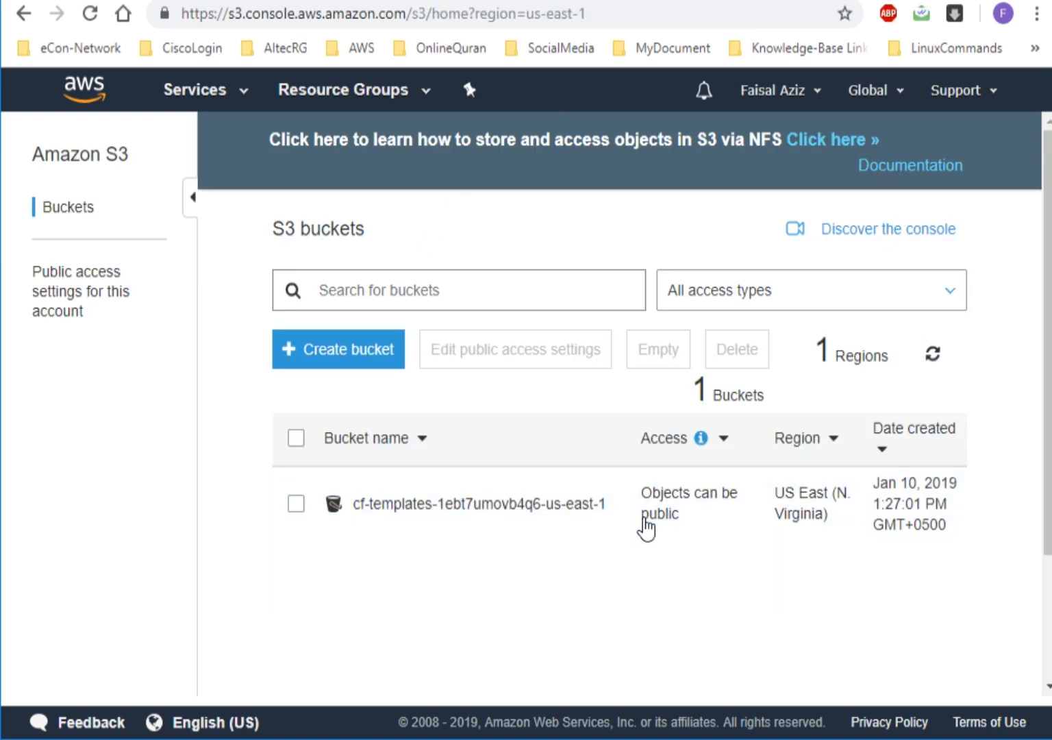
click(936, 355)
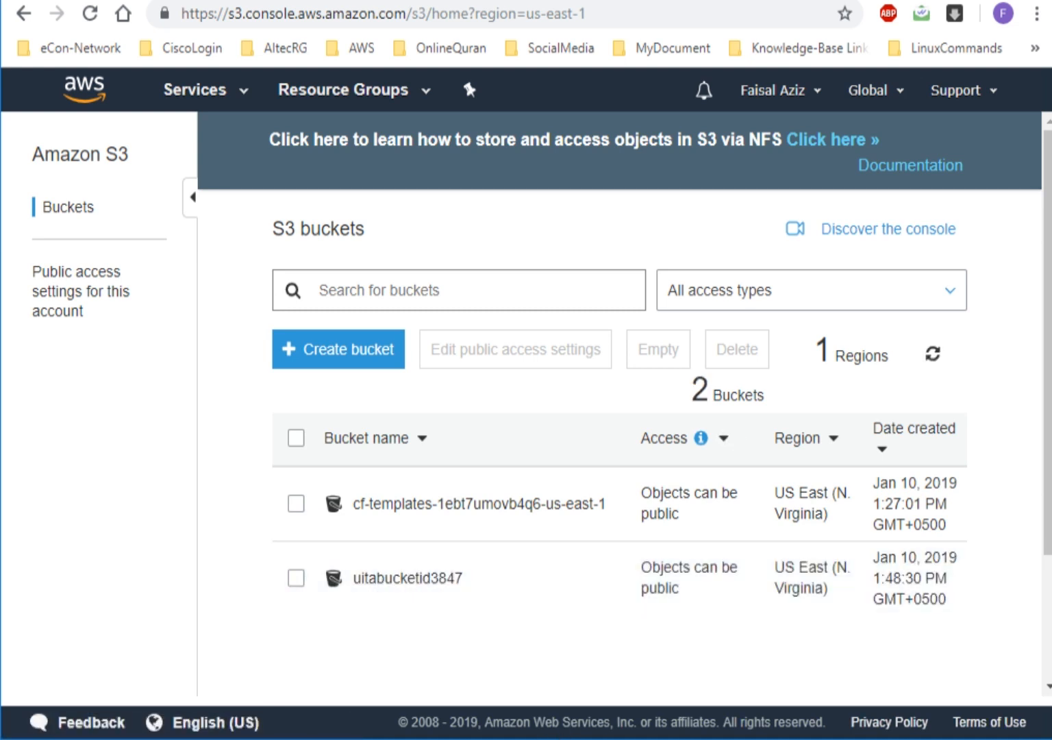
key(alt+Tab)
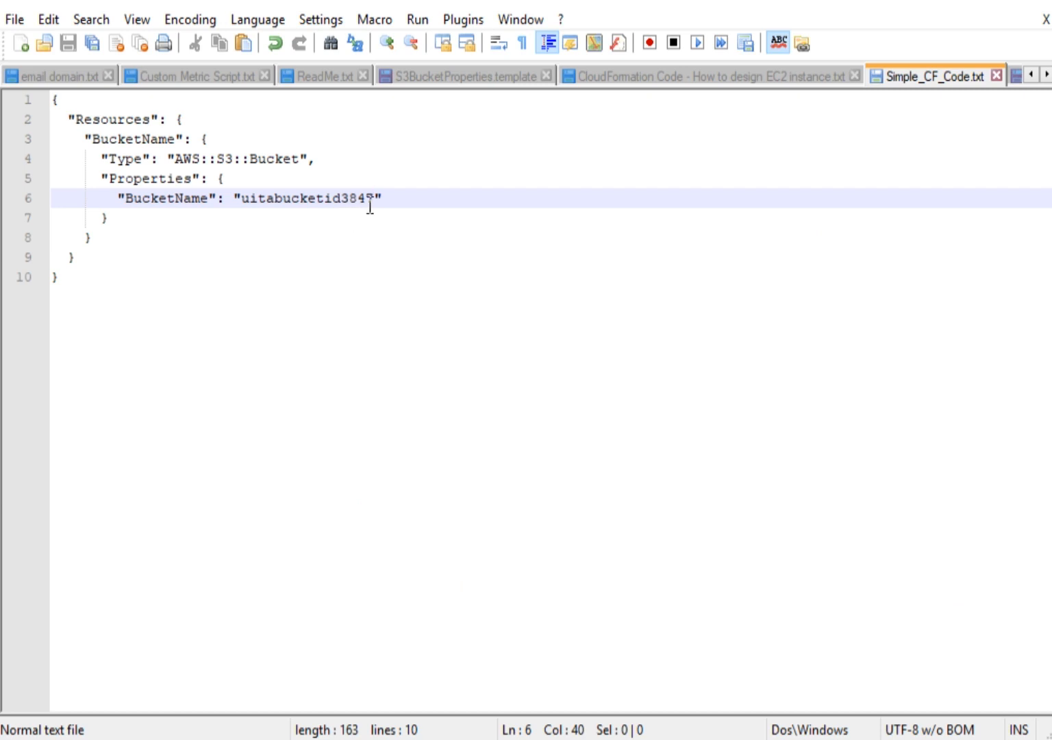
drag(370, 204, 346, 205)
click(366, 257)
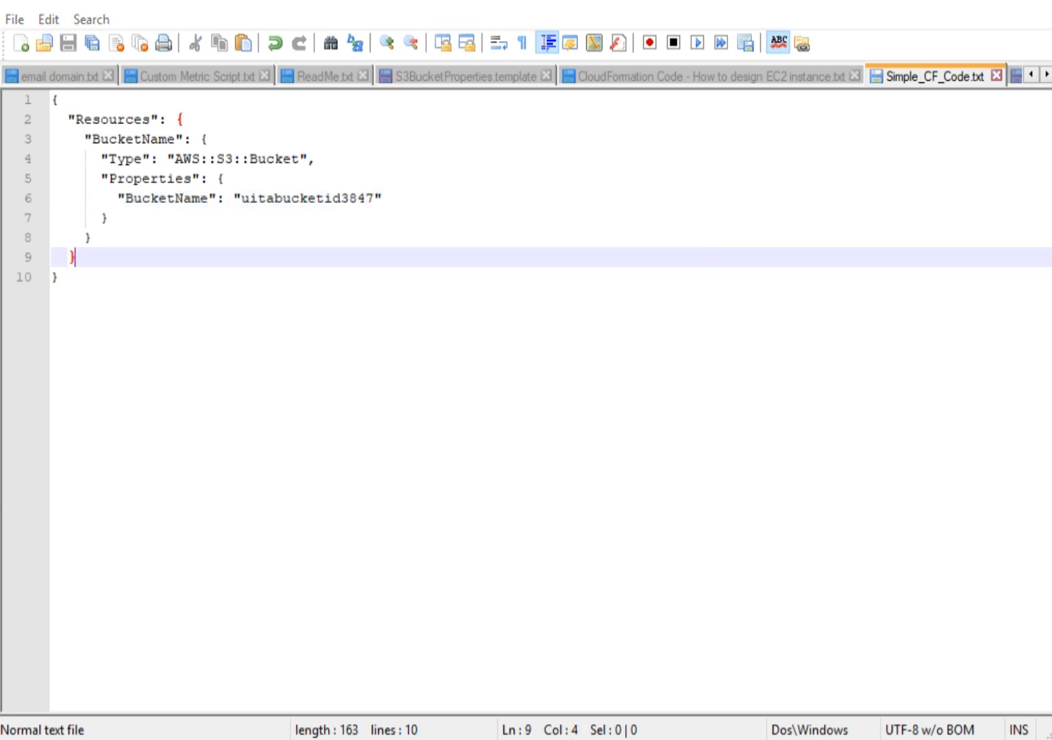
Return to CloudFormation and review the template and the refreshed events of Mylaststack.
key(alt+Tab)
key(ctrl+shift+Tab)
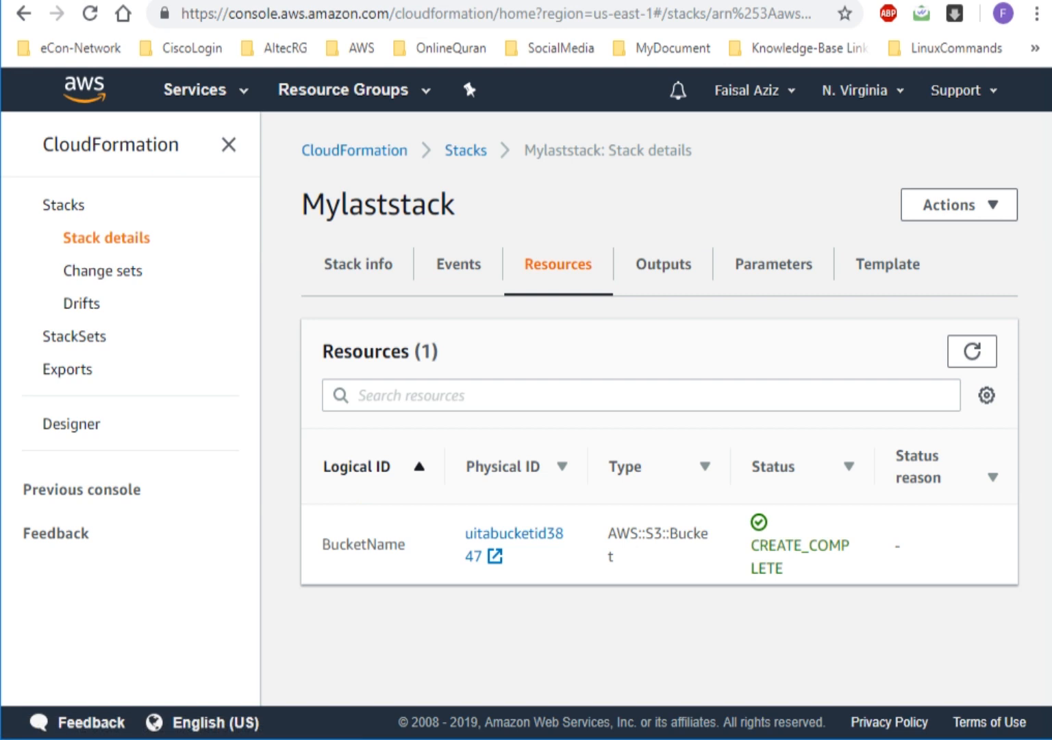
click(898, 278)
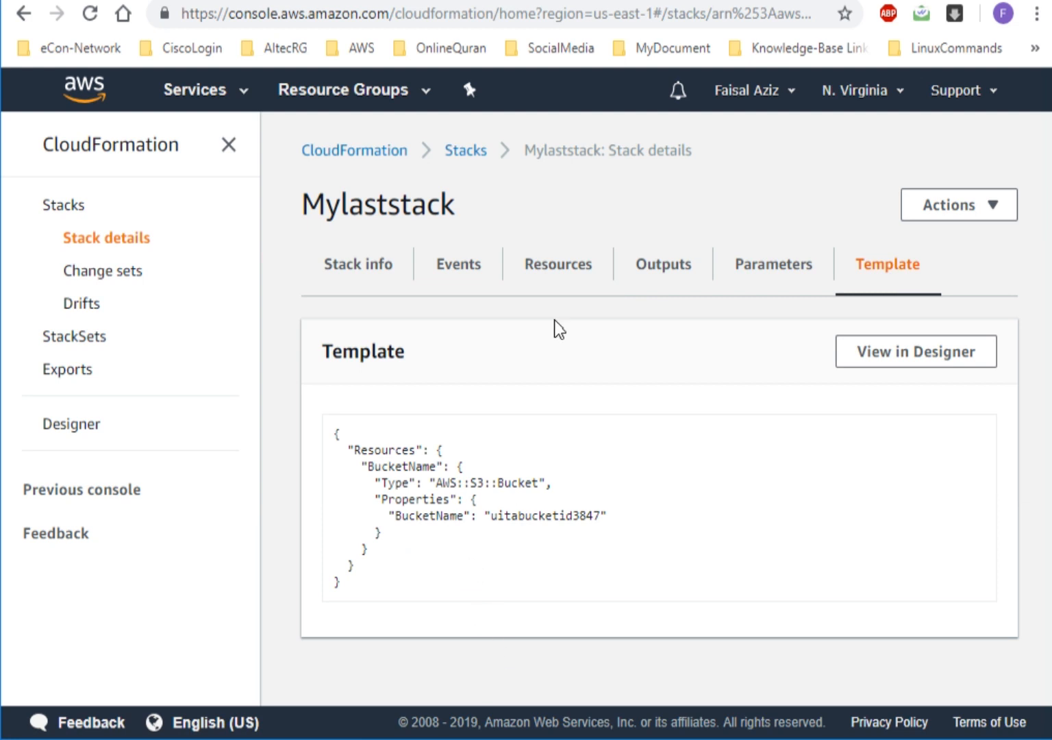
click(457, 269)
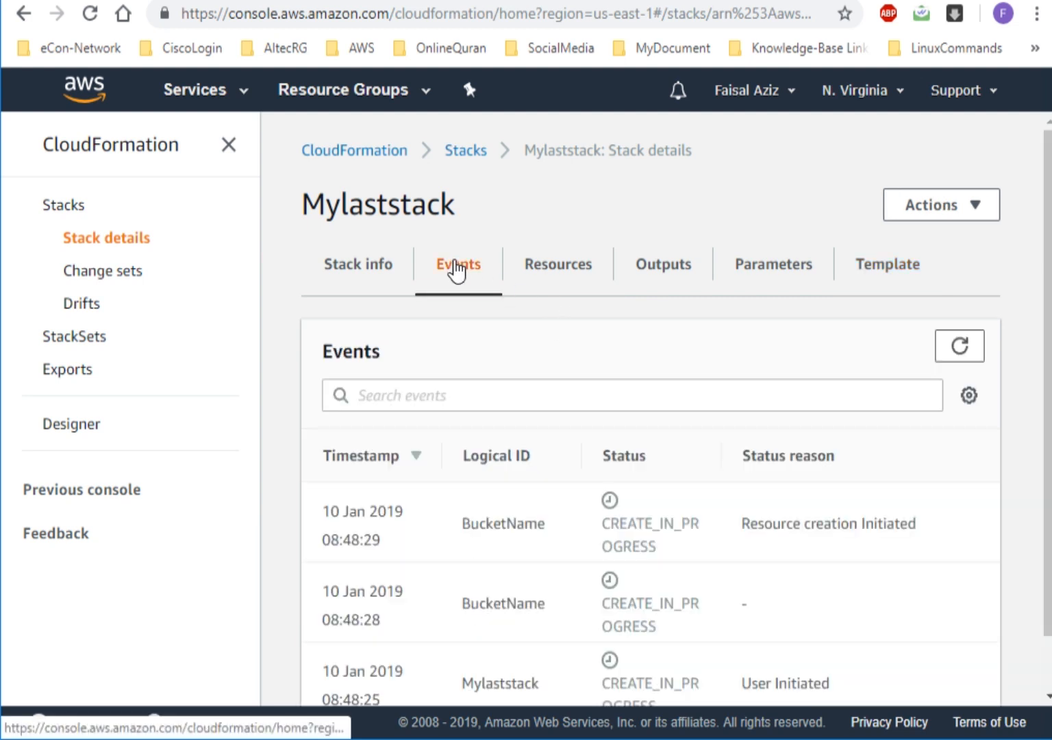
click(961, 347)
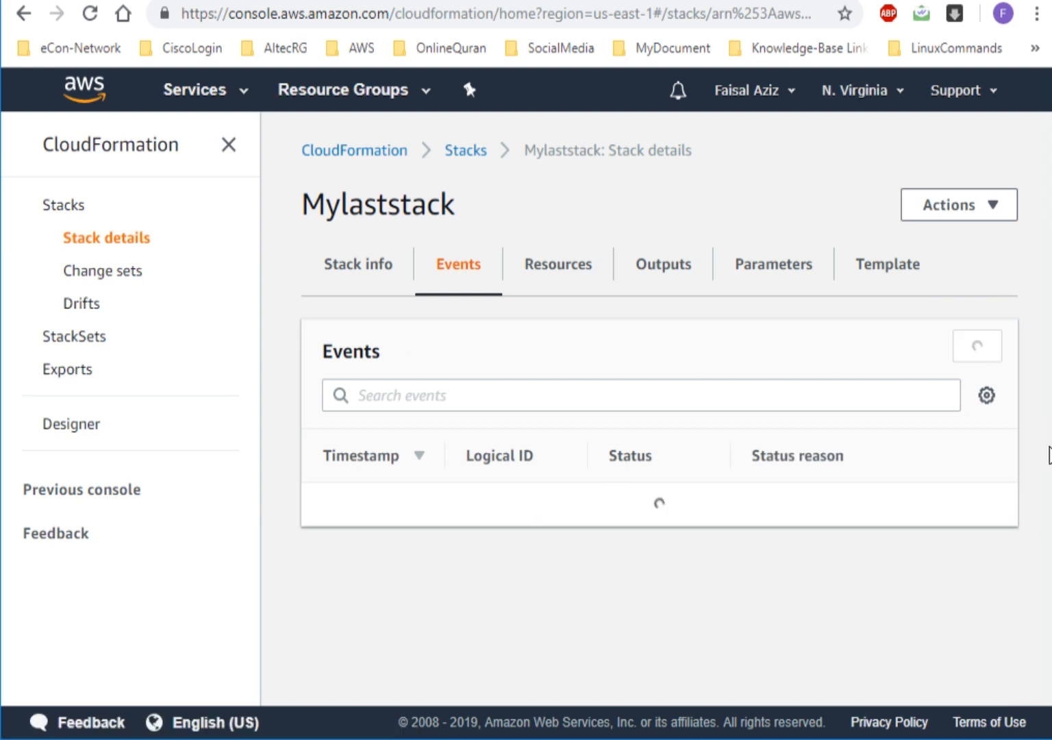
scroll(592, 431, down, 2)
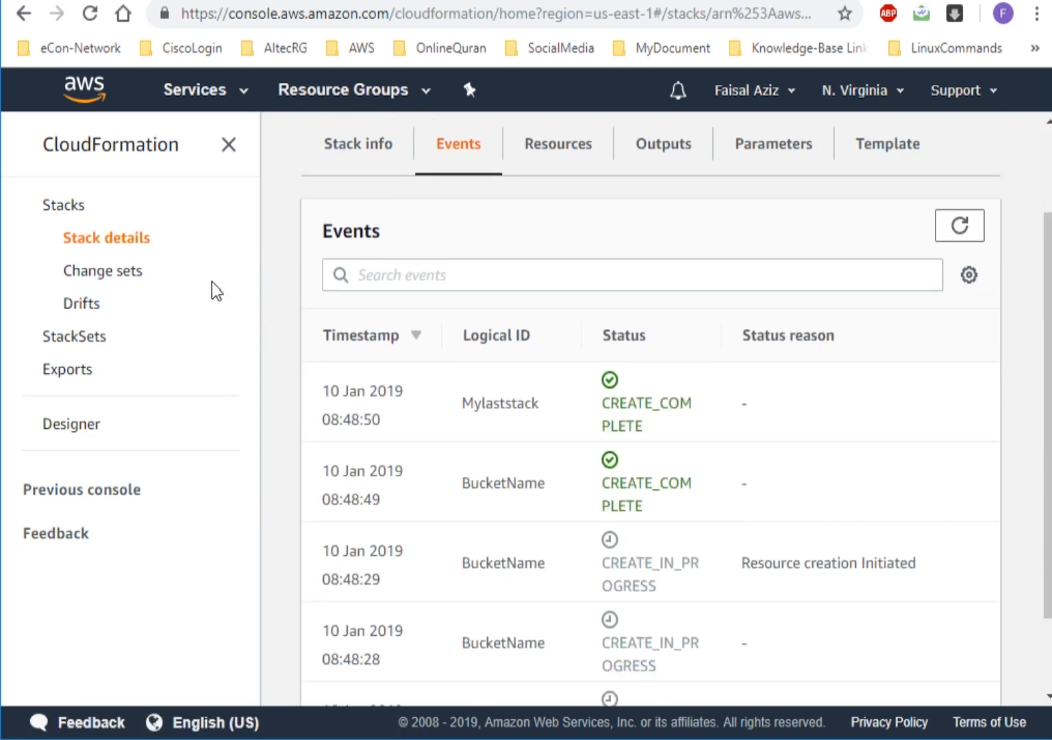
Delete the Mylaststack stack from the CloudFormation stack list.
click(73, 207)
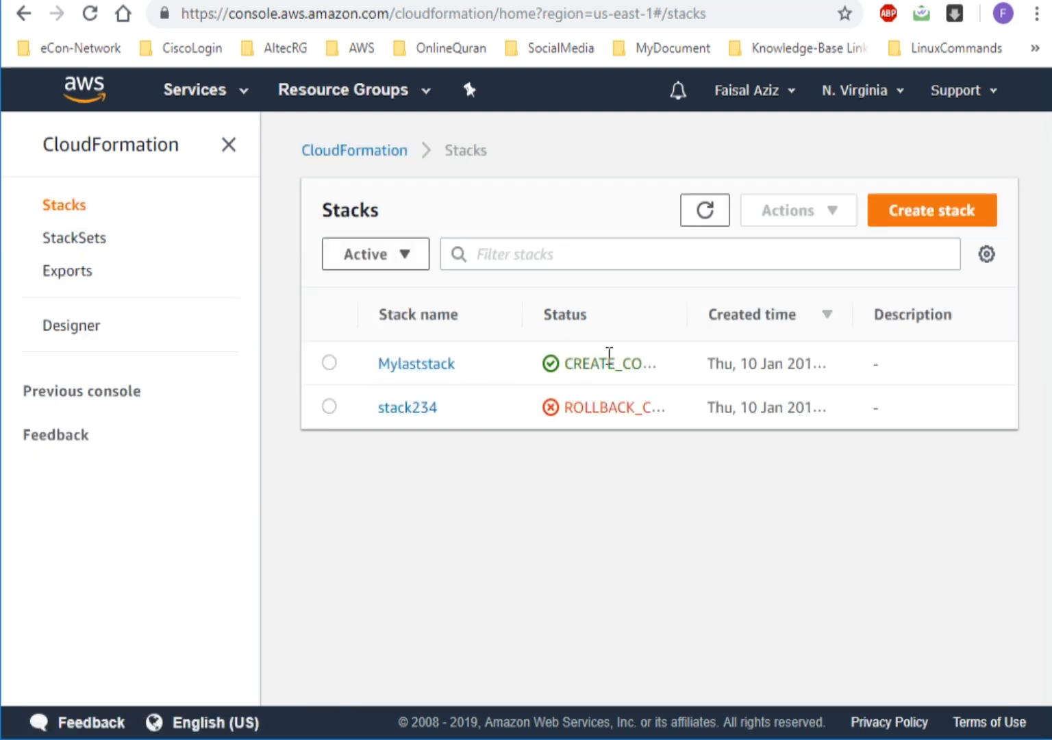
click(331, 363)
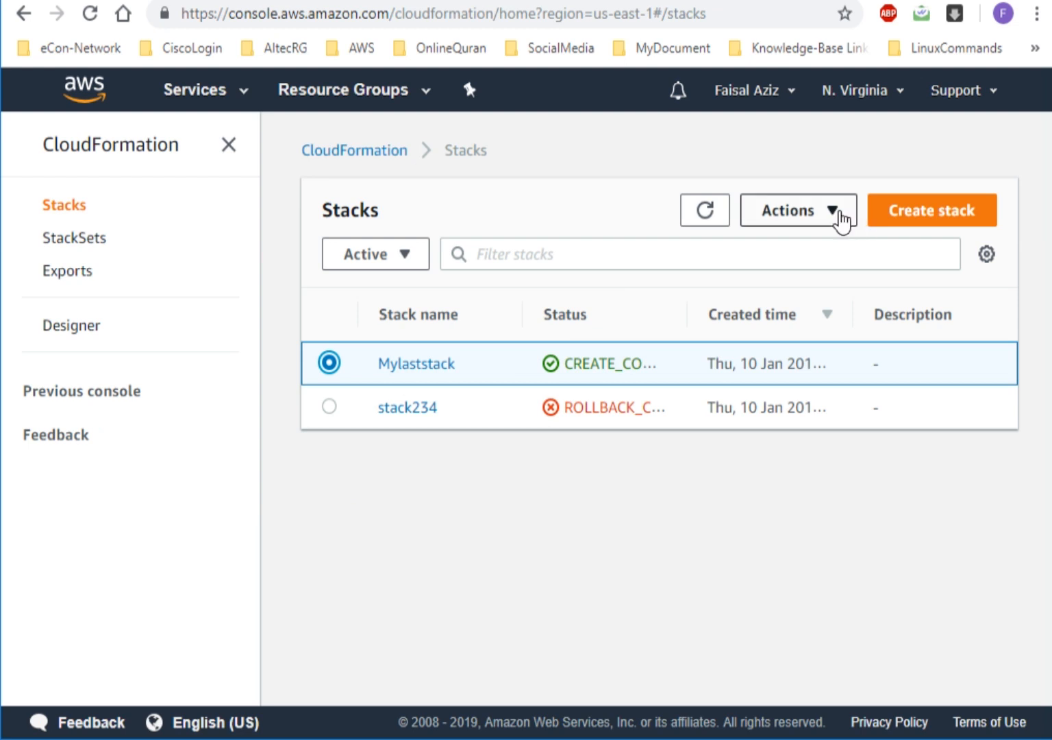
click(840, 219)
click(647, 474)
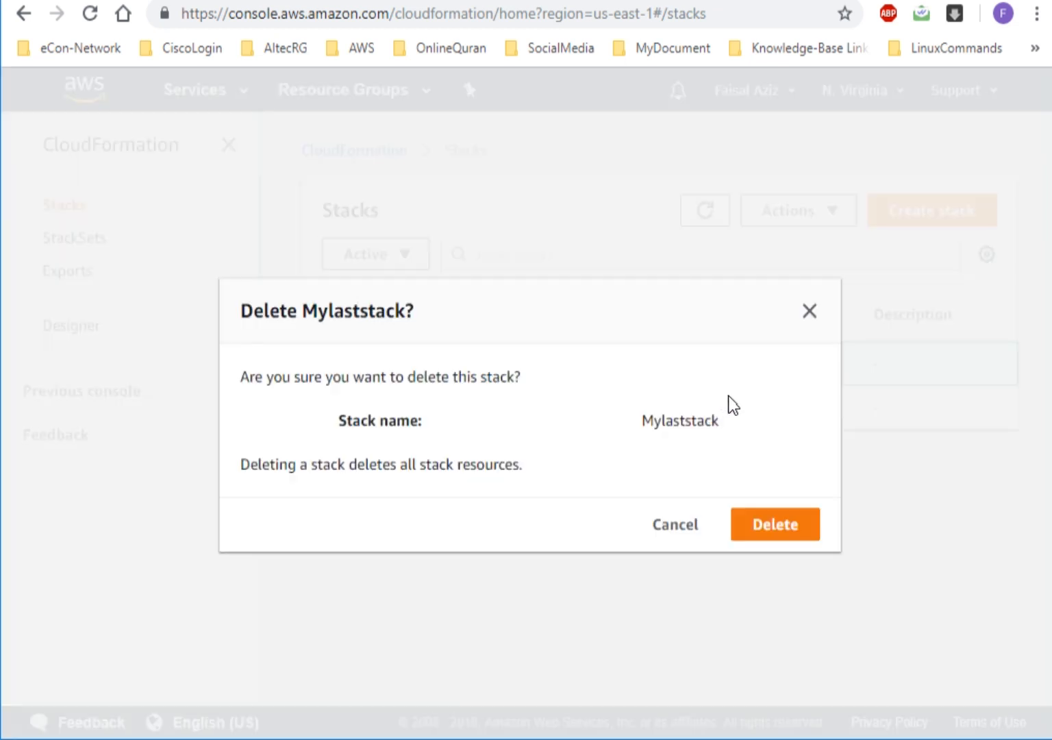
click(753, 539)
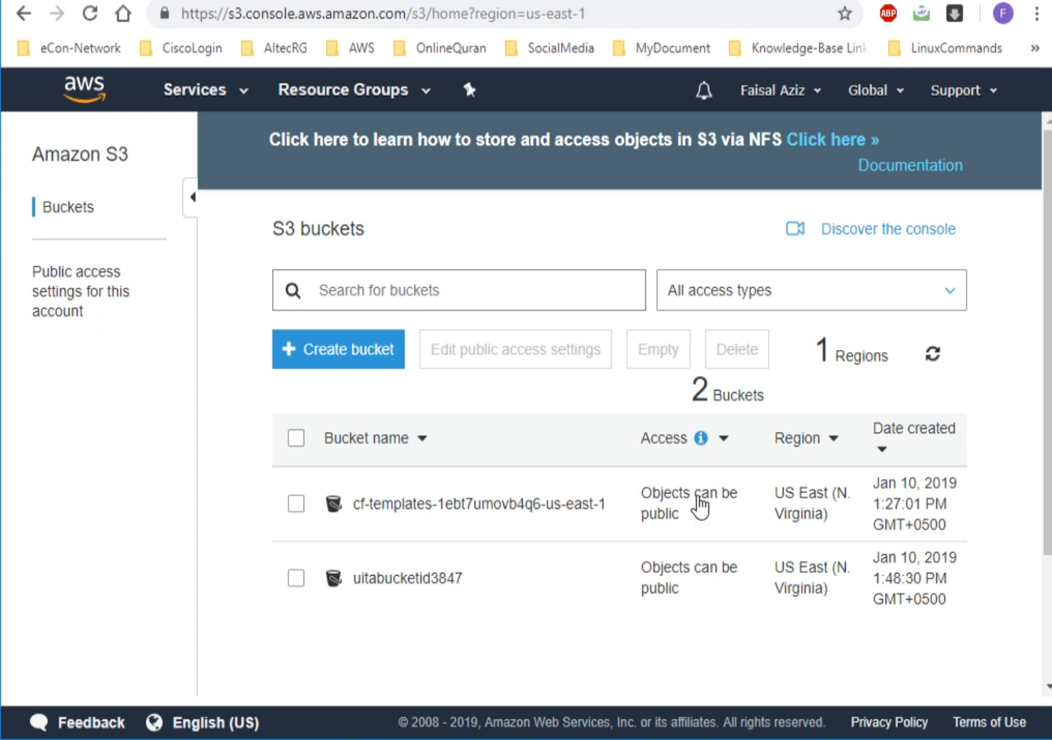
Check the deletion by refreshing the S3 bucket list and the CloudFormation stack list.
click(935, 348)
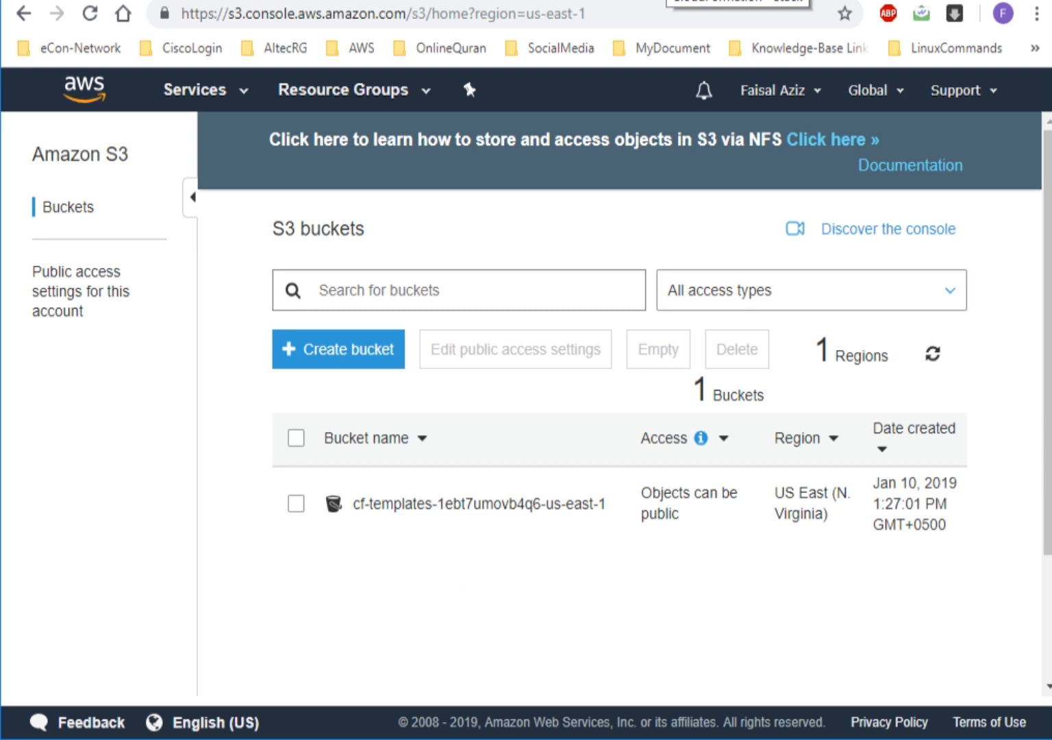
key(ctrl+Tab)
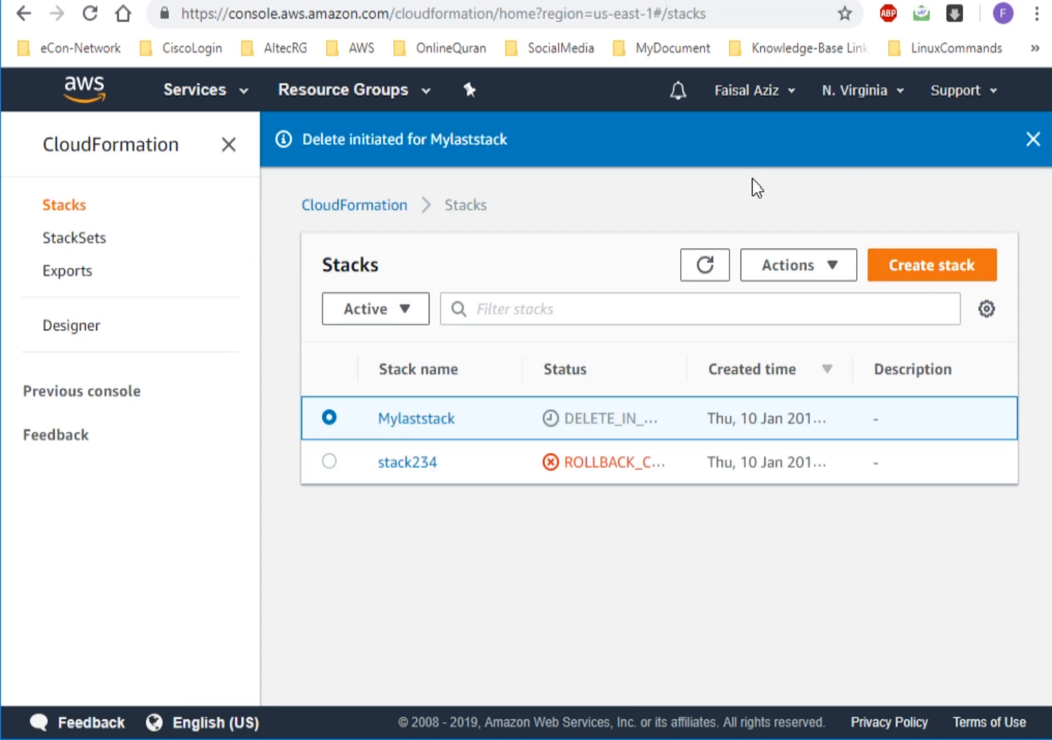
click(1033, 140)
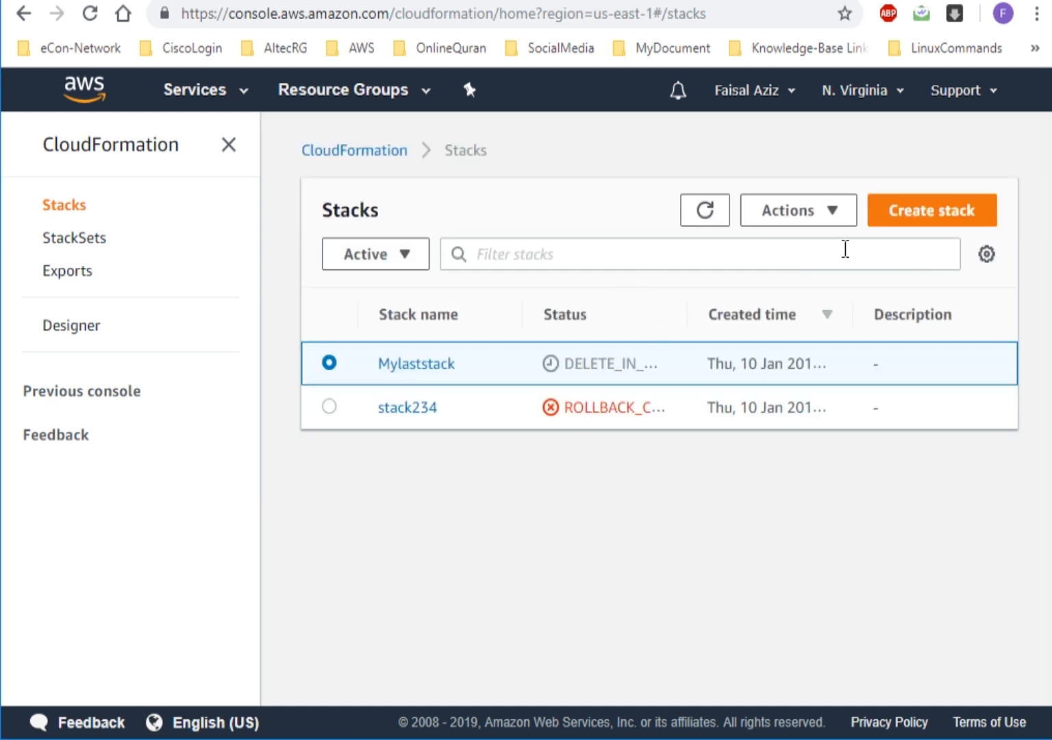
click(697, 224)
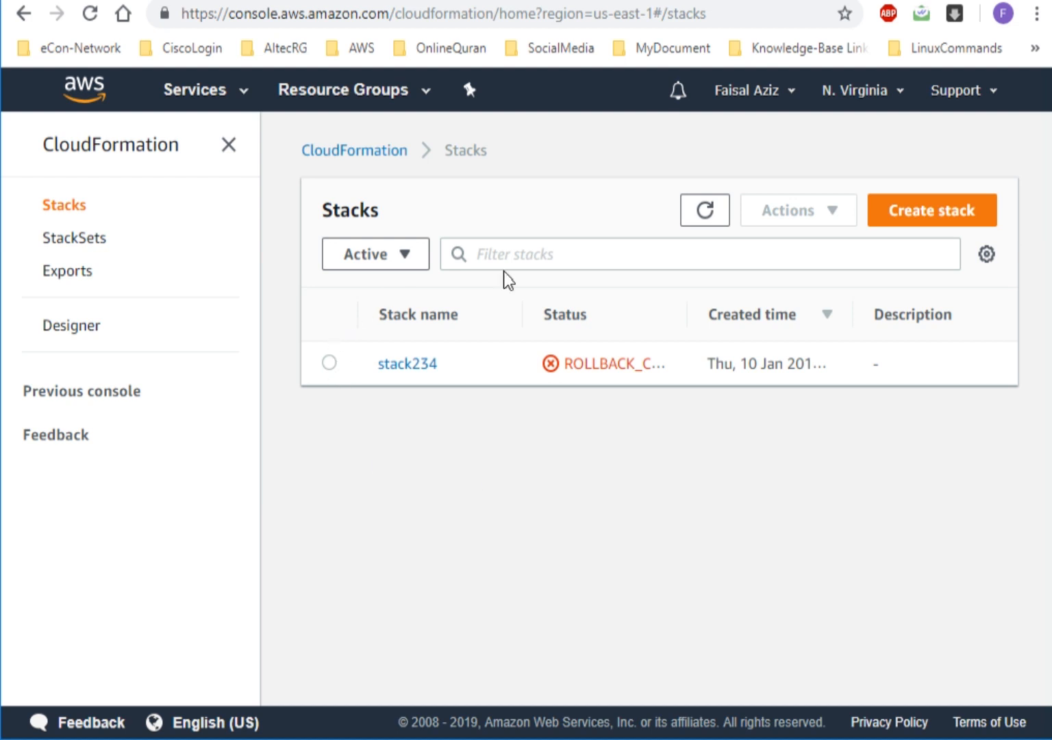
Start creating a new stack, and copy the object URL of 2019010Ltt-Simple_CF_Code.txt from the cf-templates bucket in S3.
click(900, 213)
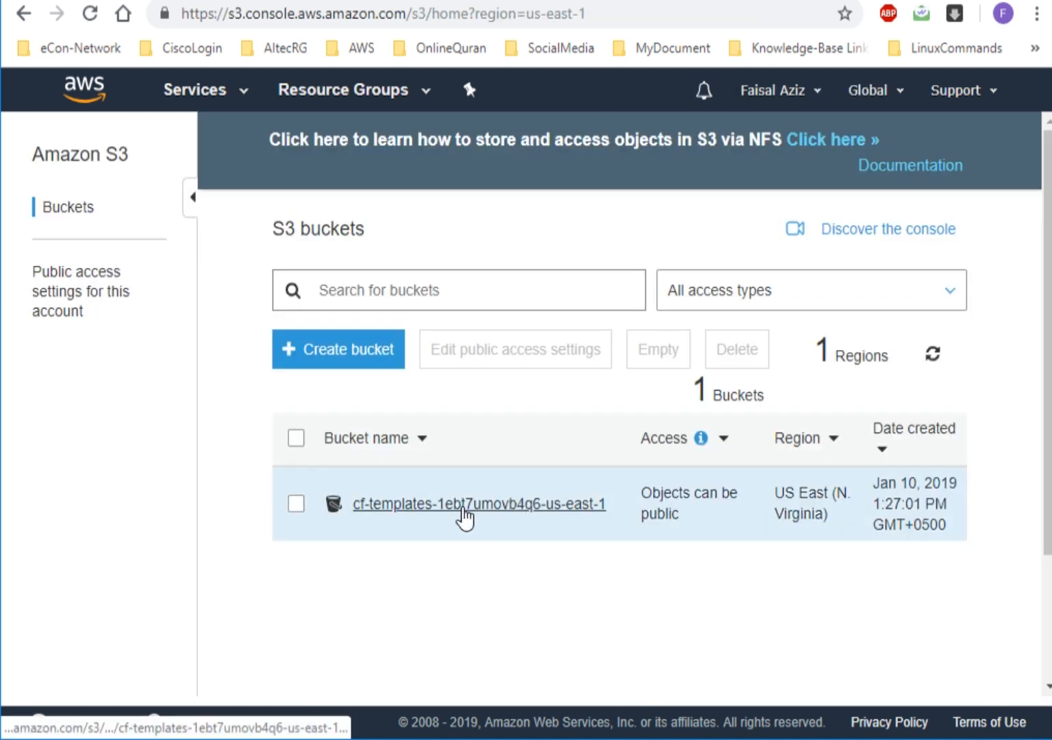
click(465, 507)
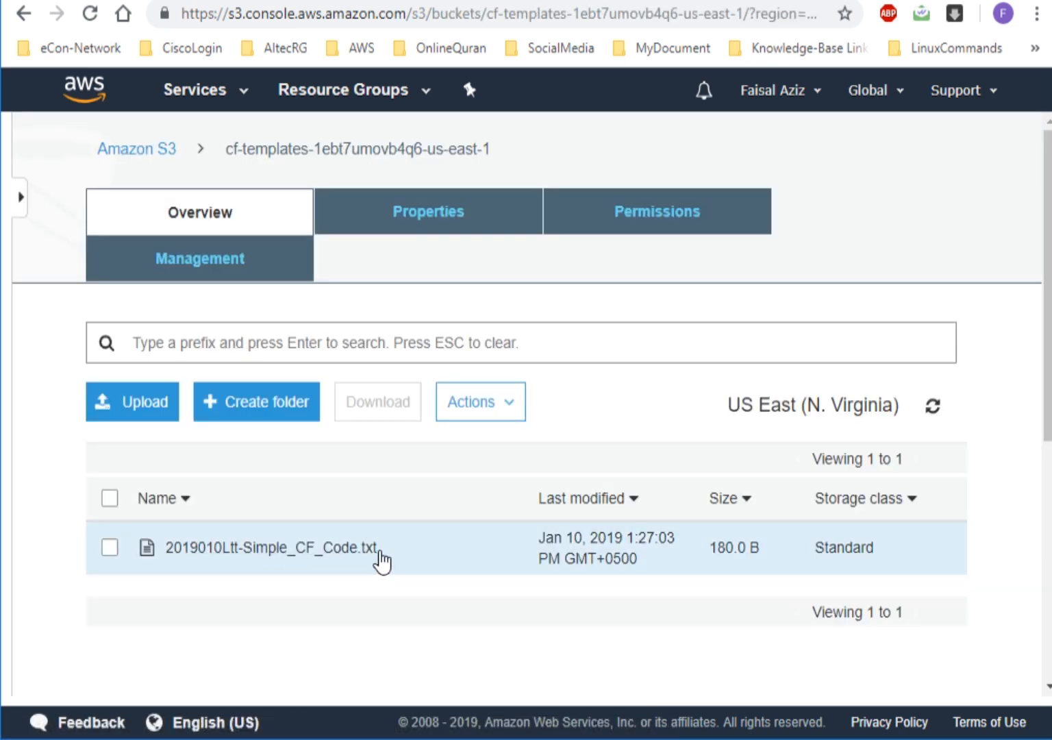
click(361, 552)
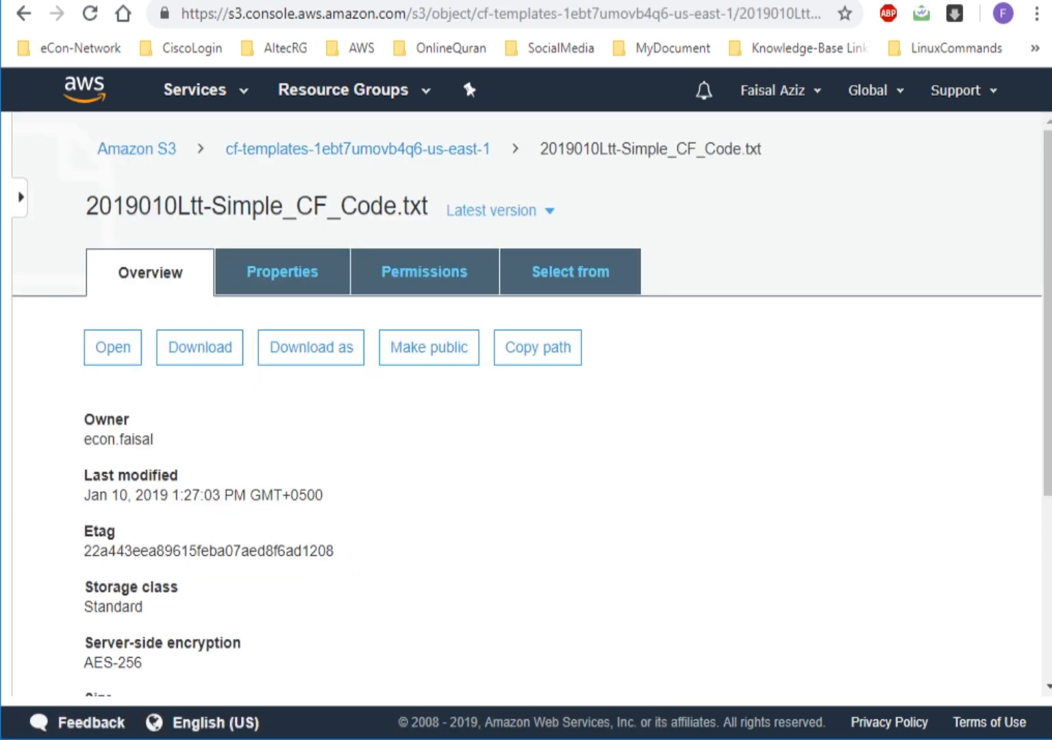
scroll(736, 533, down, 4)
drag(742, 539, 84, 542)
key(ctrl+c)
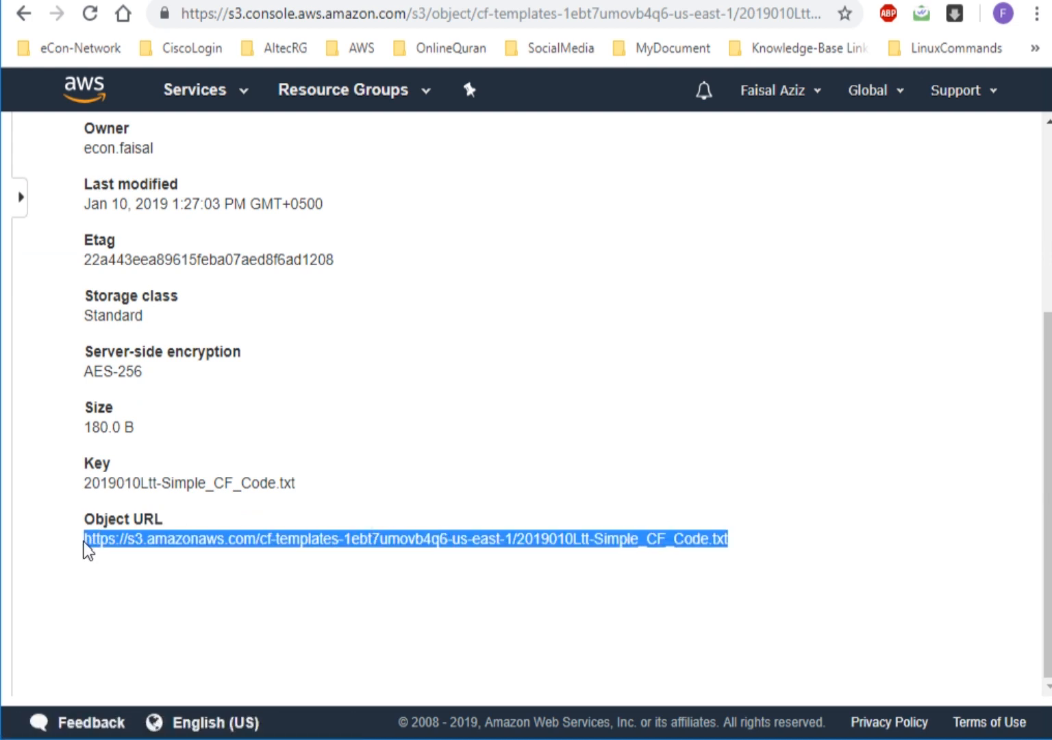
Return to the Create stack page and specify the copied Amazon S3 URL of 2019010Ltt-Simple_CF_Code.txt as the template source.
click(8, 536)
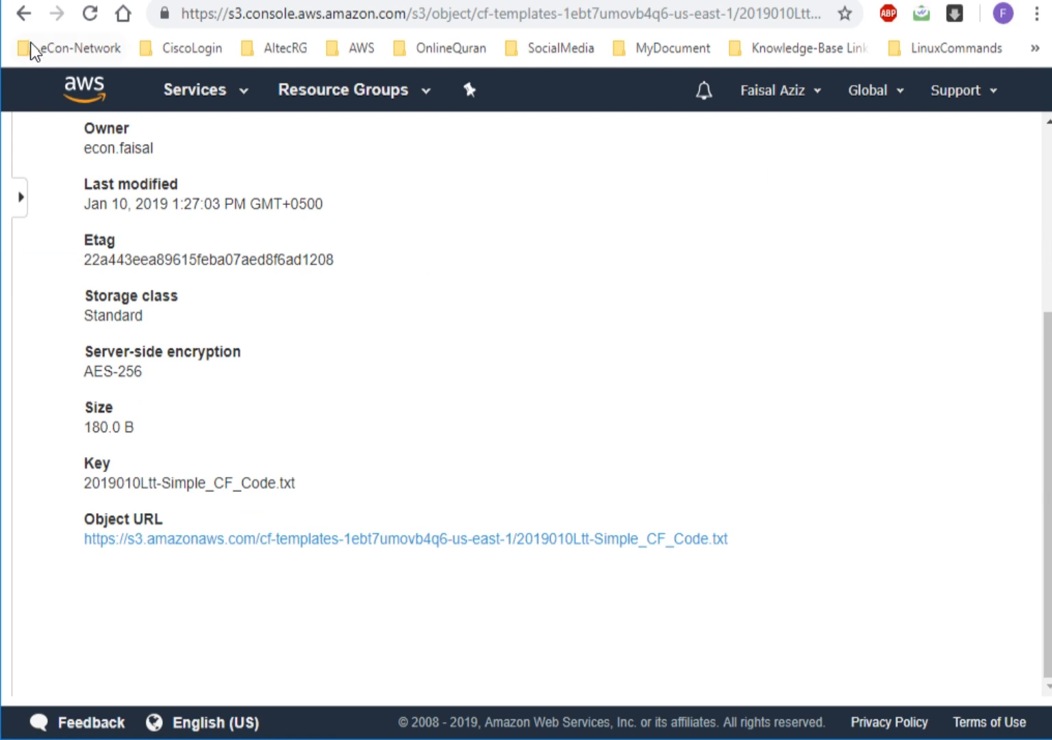
click(27, 14)
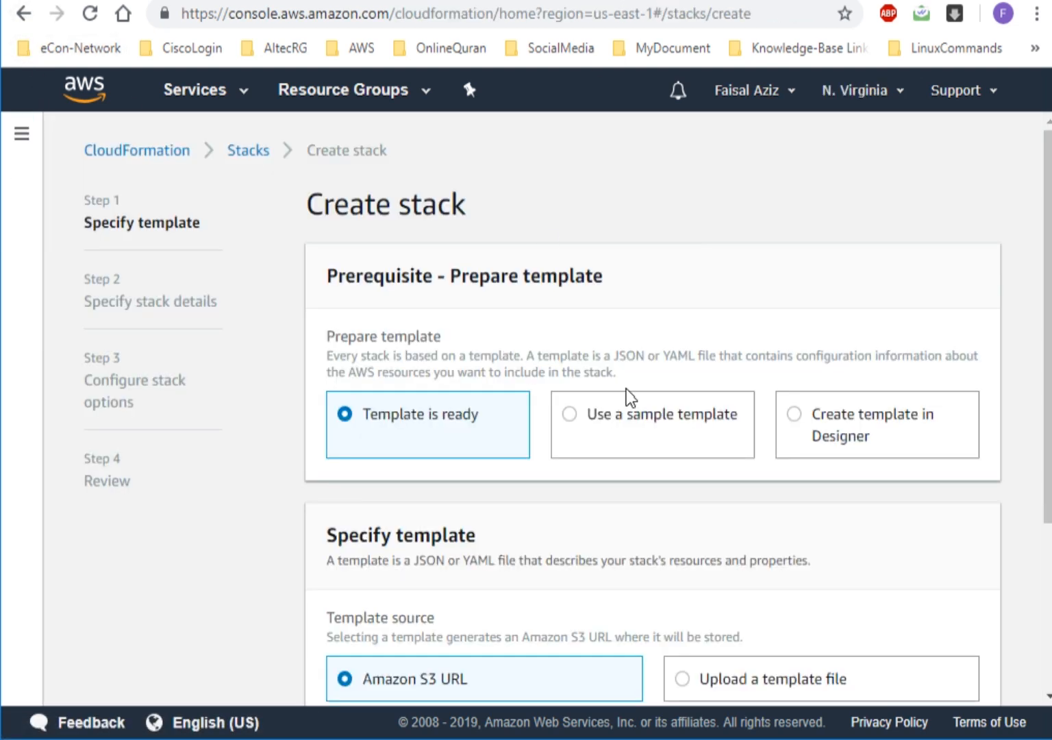
scroll(1048, 538, down, 3)
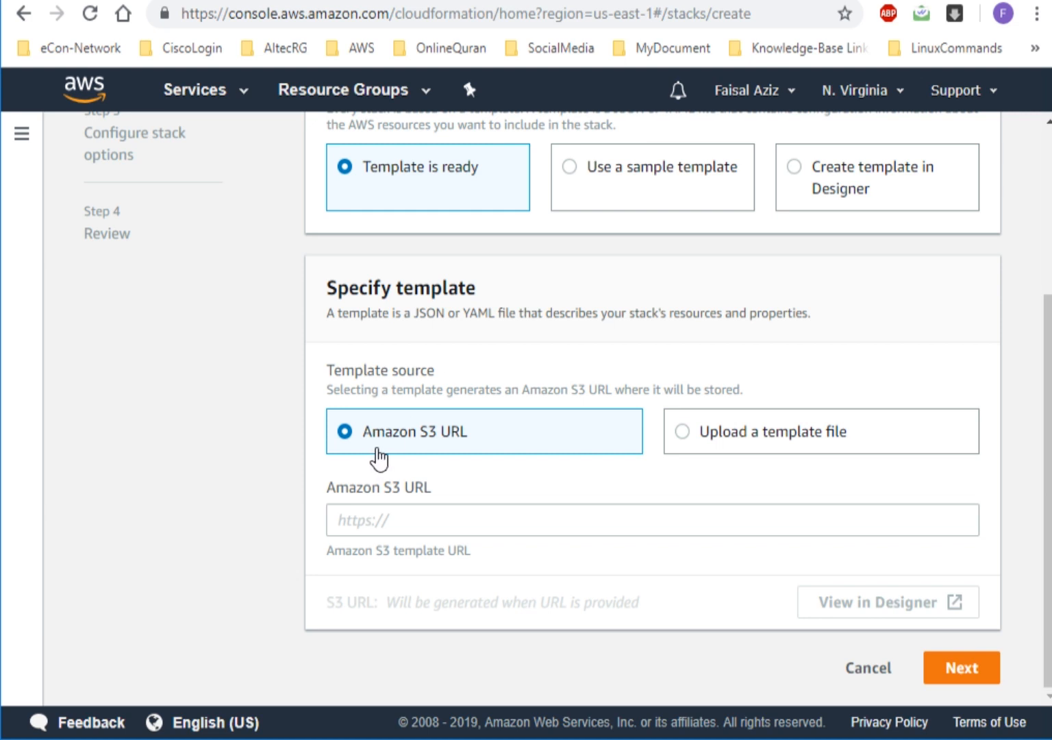
click(408, 519)
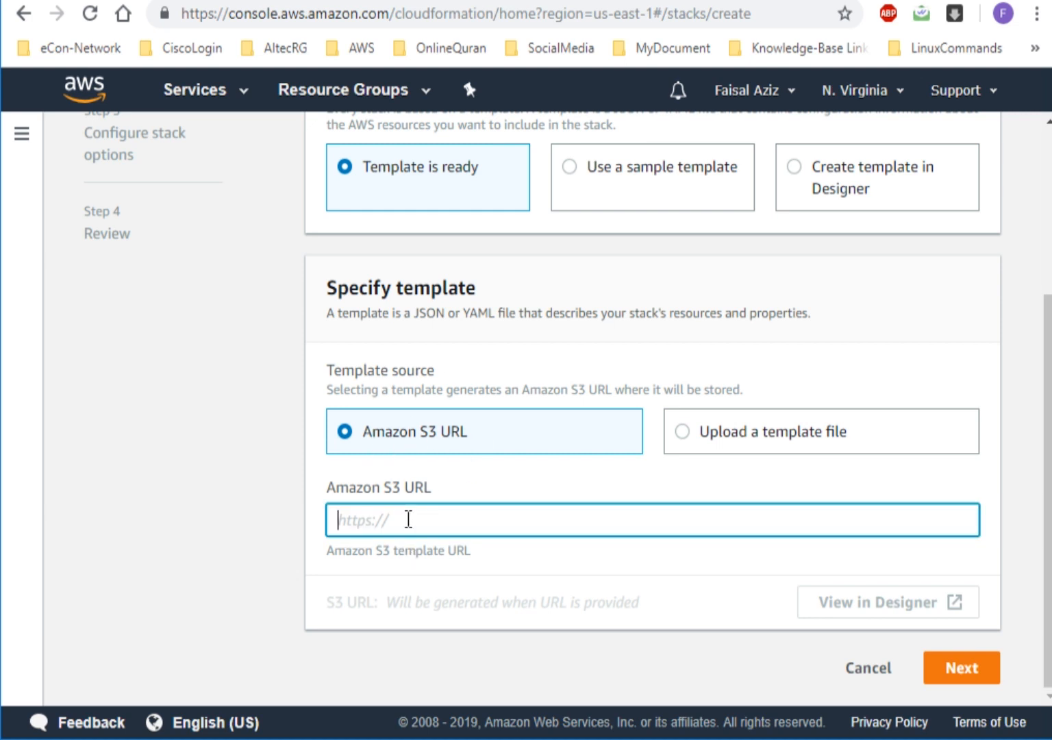
key(ctrl+v)
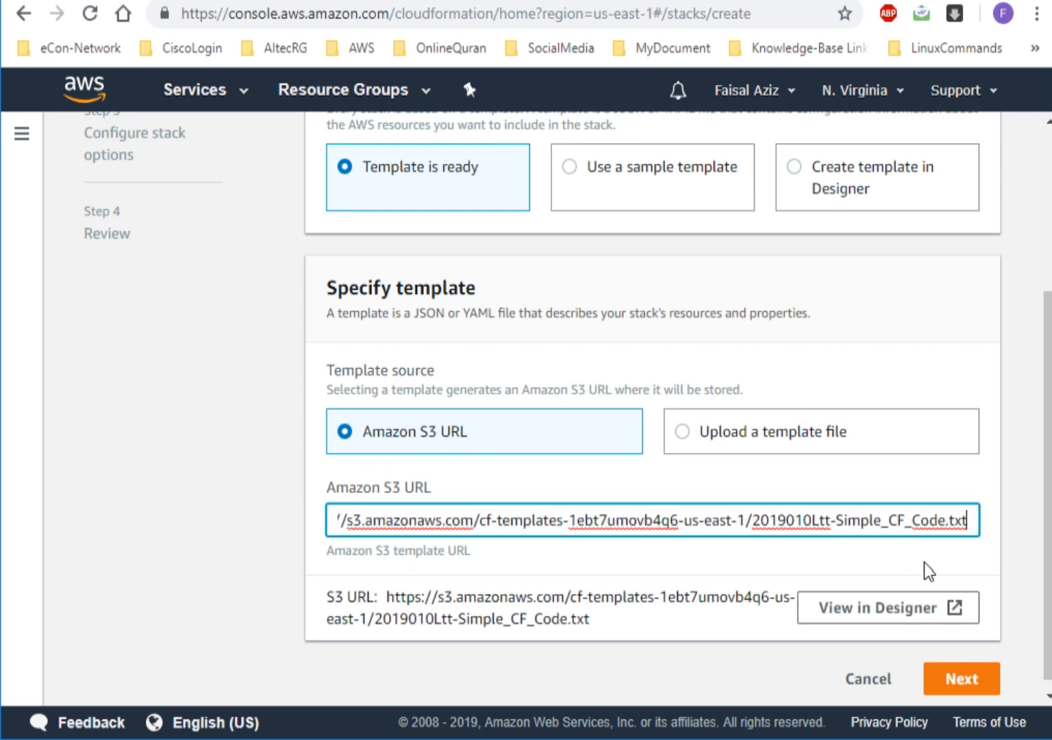
click(961, 677)
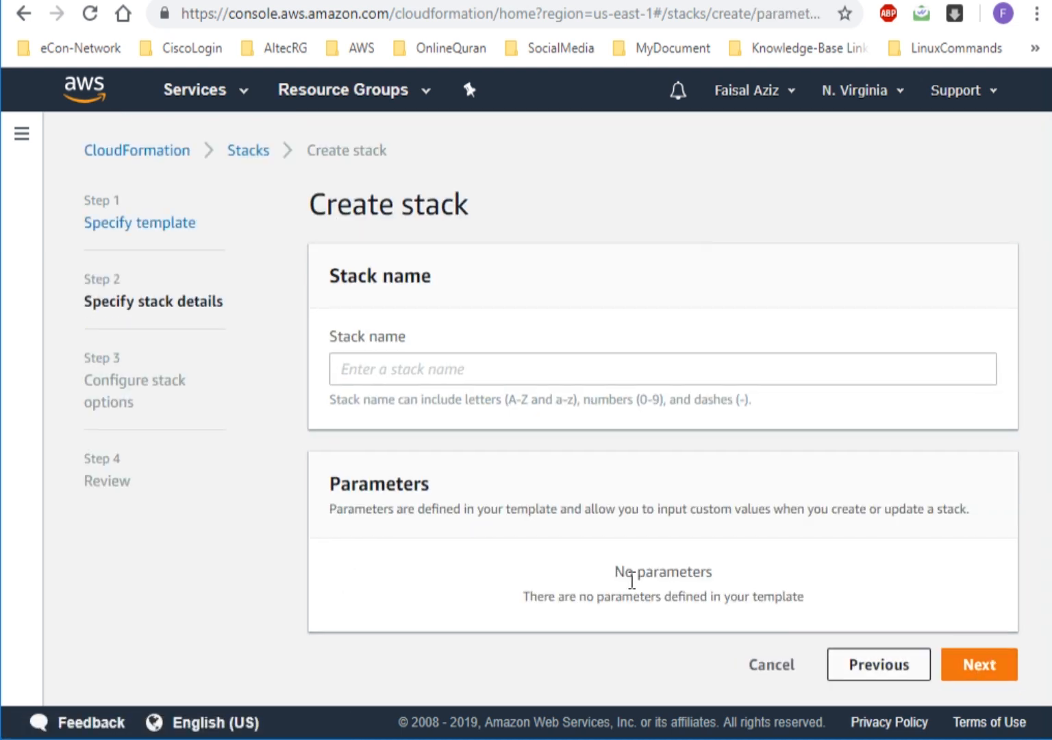
Name the stack mdhflsdd and create it with the default stack options.
click(546, 372)
text(md)
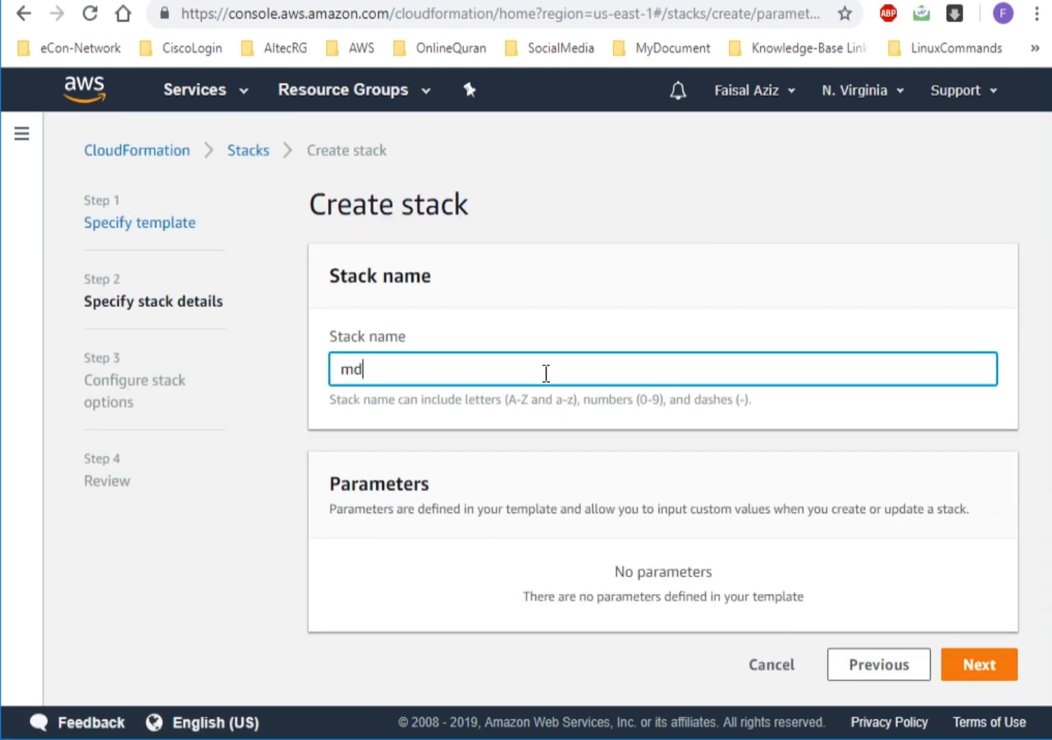
text(hflsdd)
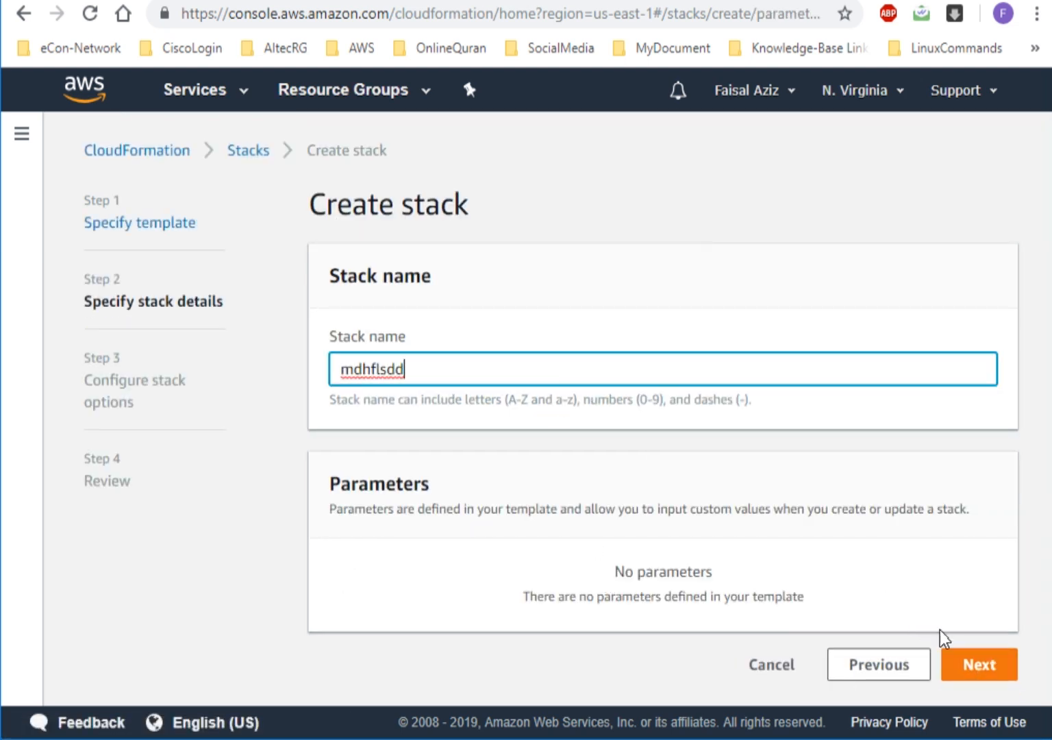
click(973, 664)
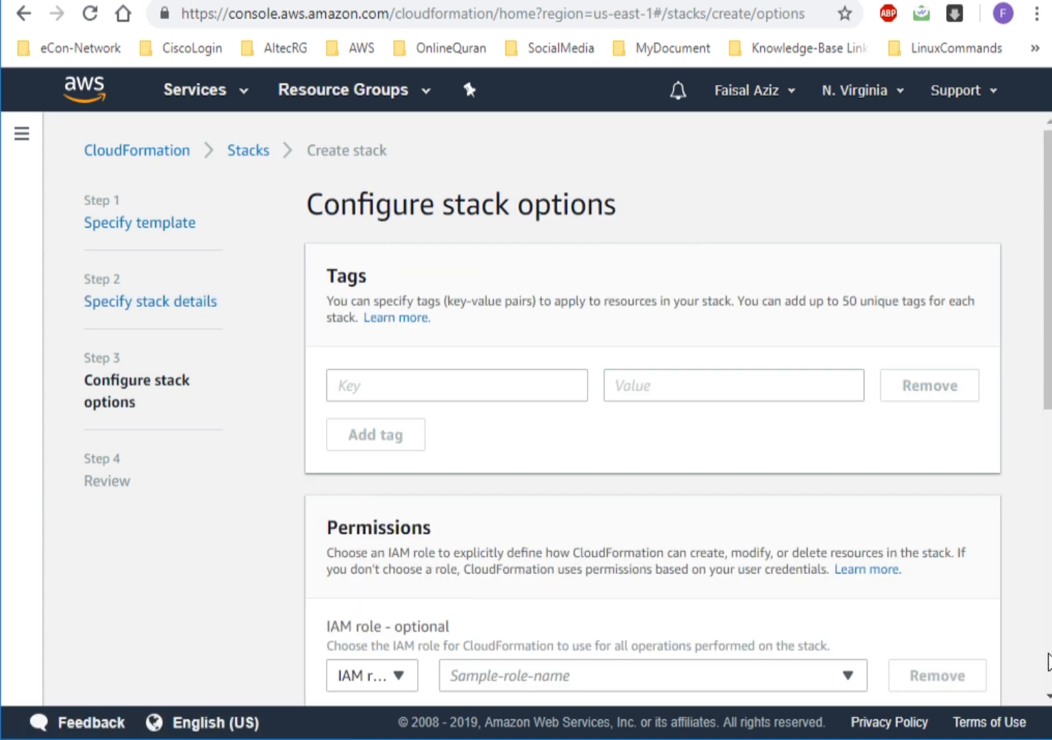
scroll(1048, 661, down, 10)
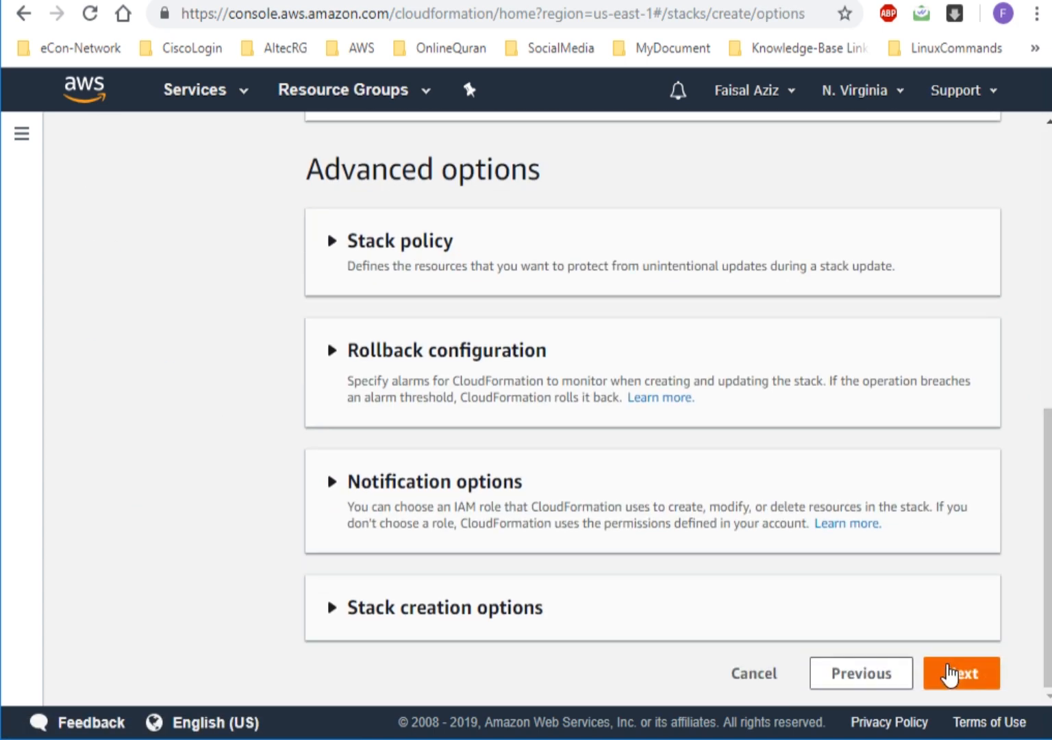
click(951, 674)
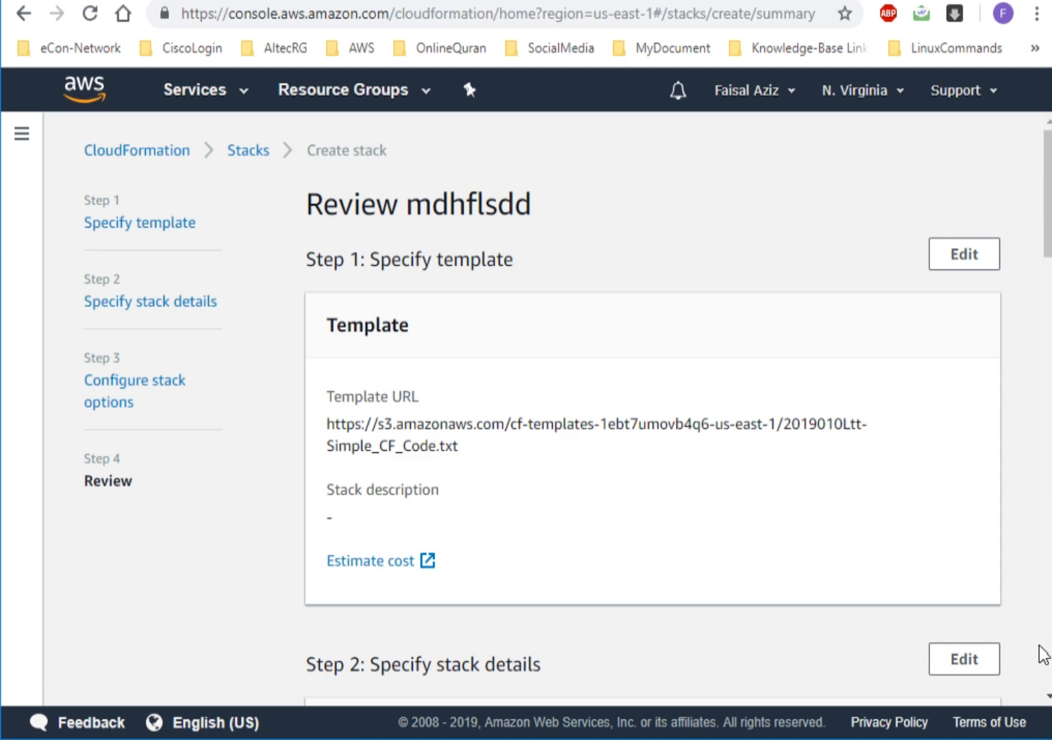
click(1048, 666)
click(1048, 666)
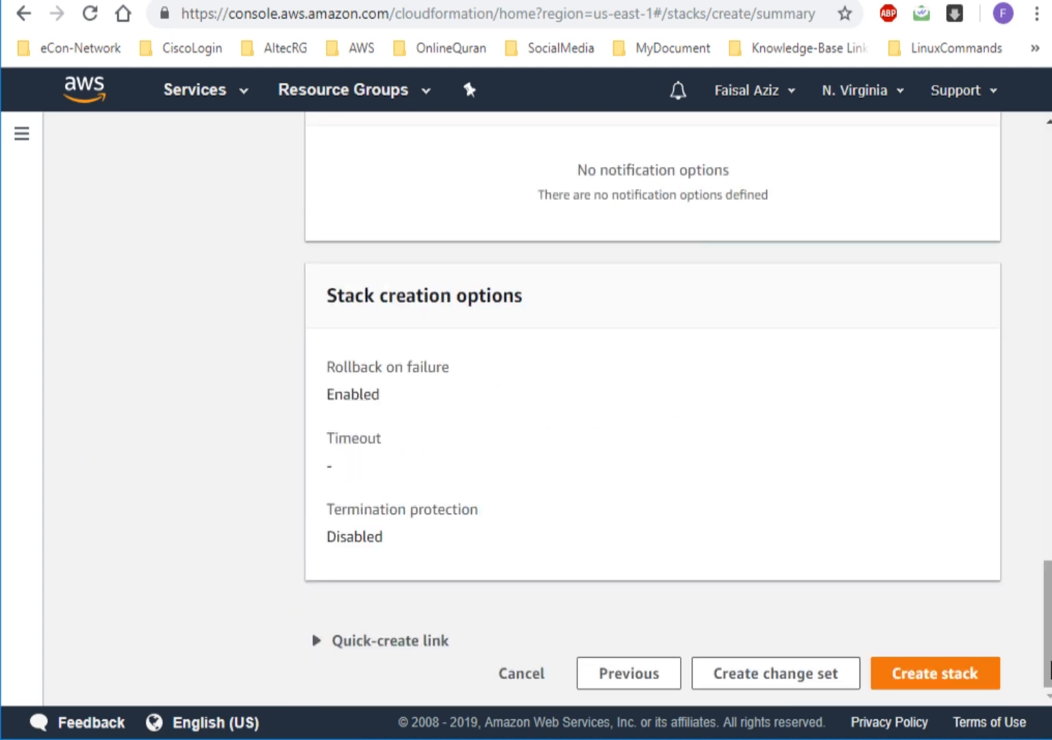
click(973, 673)
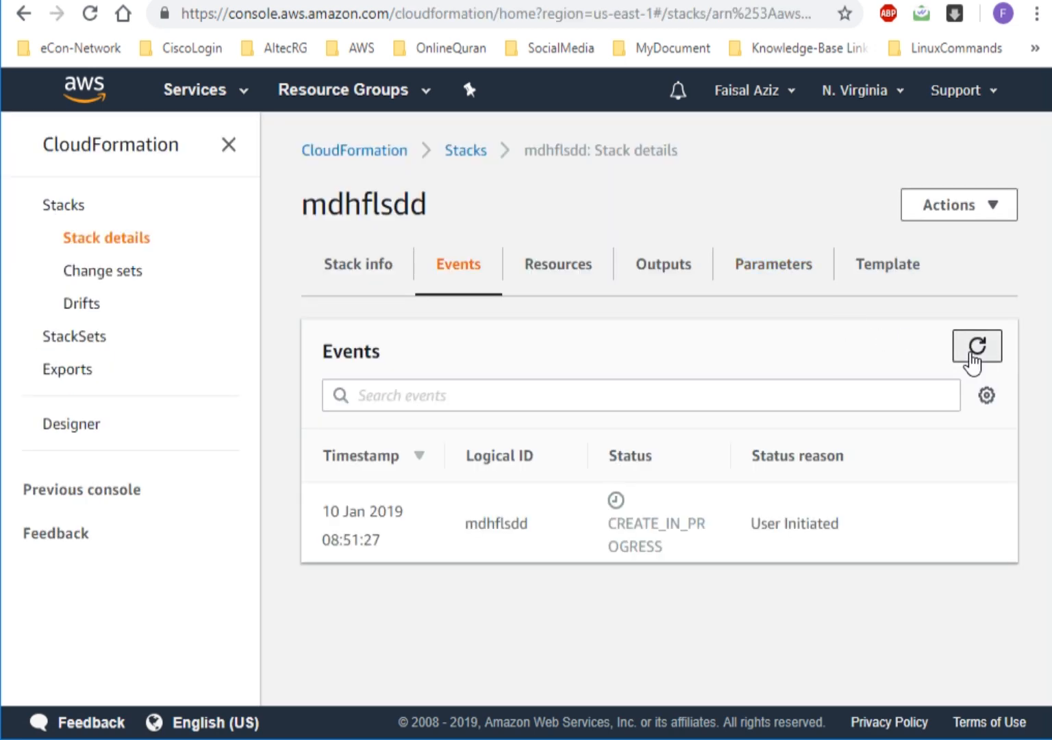
Refresh the events of the mdhflsdd stack and read their statuses and status reasons.
click(974, 350)
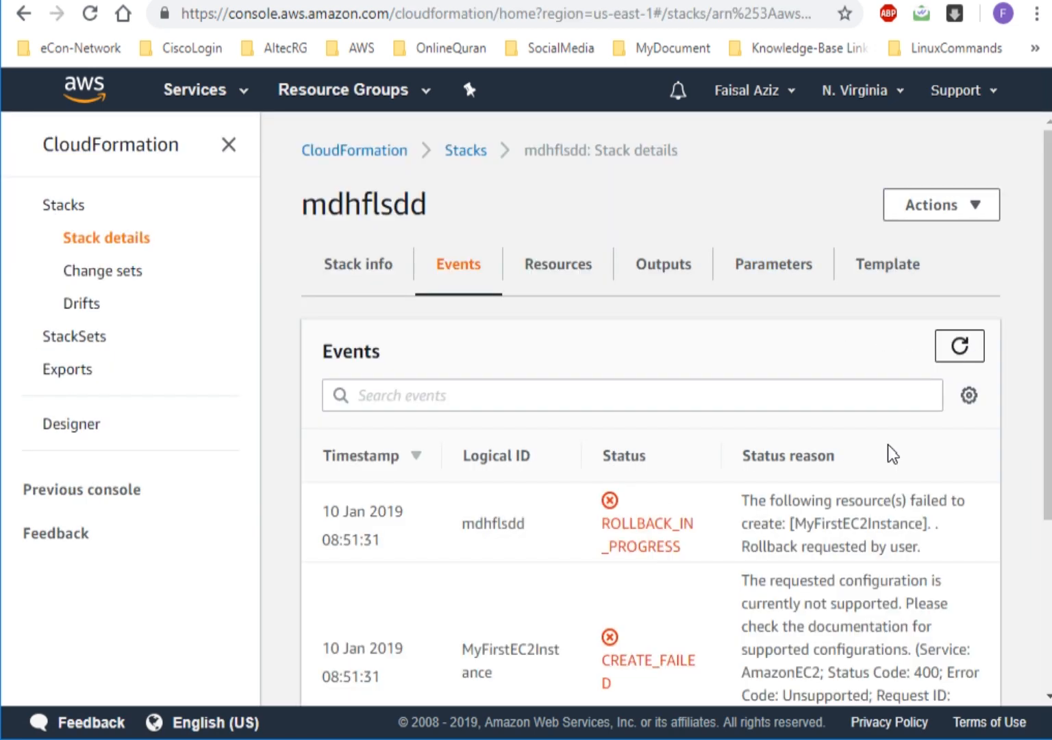
scroll(1049, 632, down, 3)
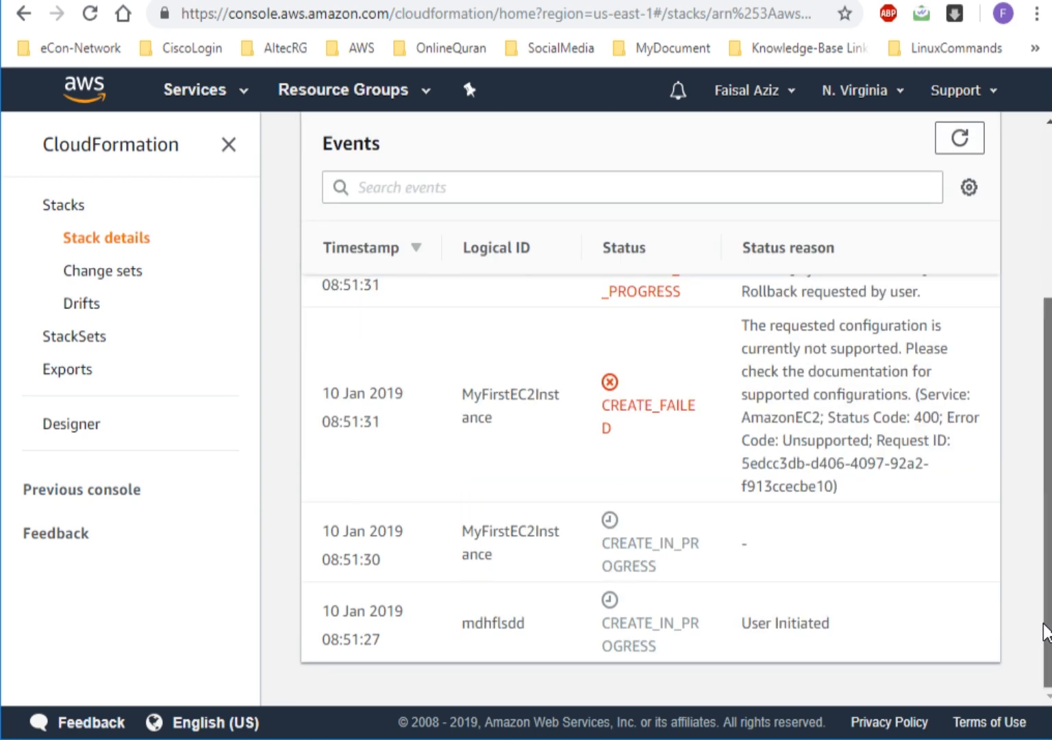
scroll(1048, 603, up, 1)
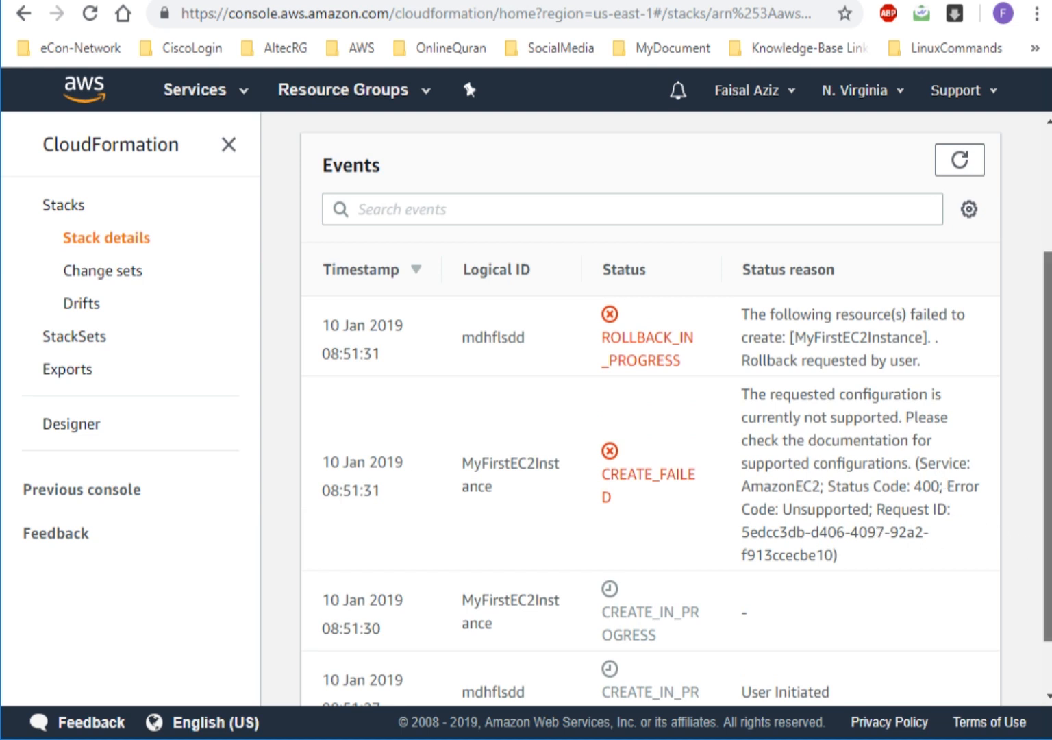
scroll(1048, 506, up, 1)
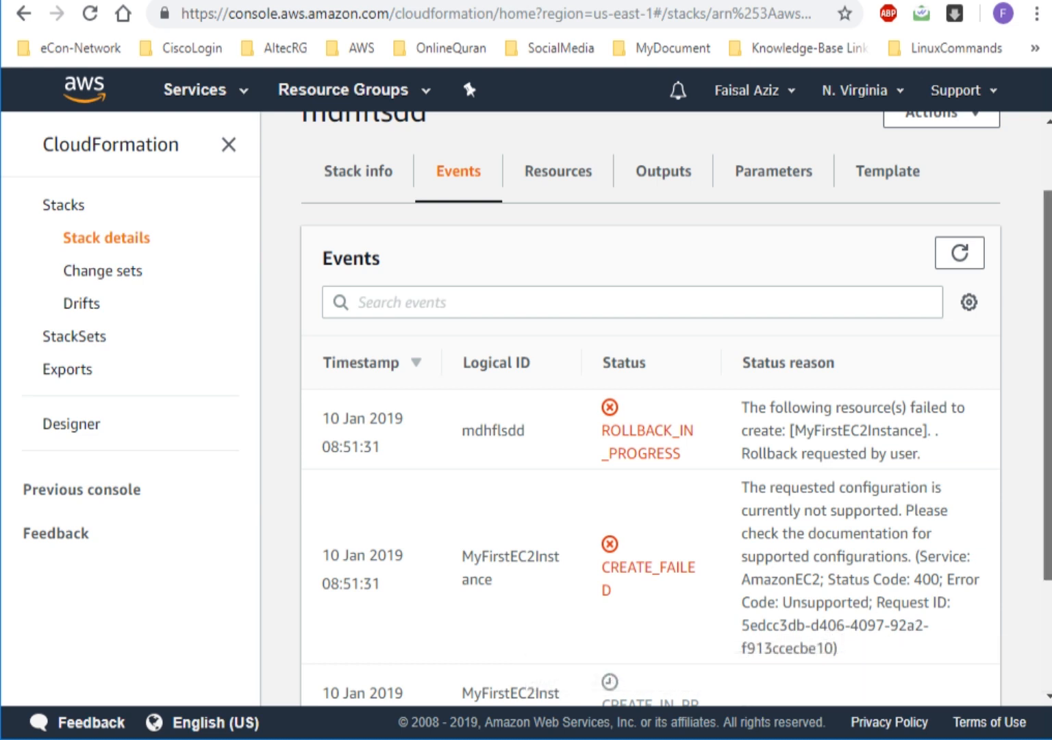
scroll(1048, 479, up, 1)
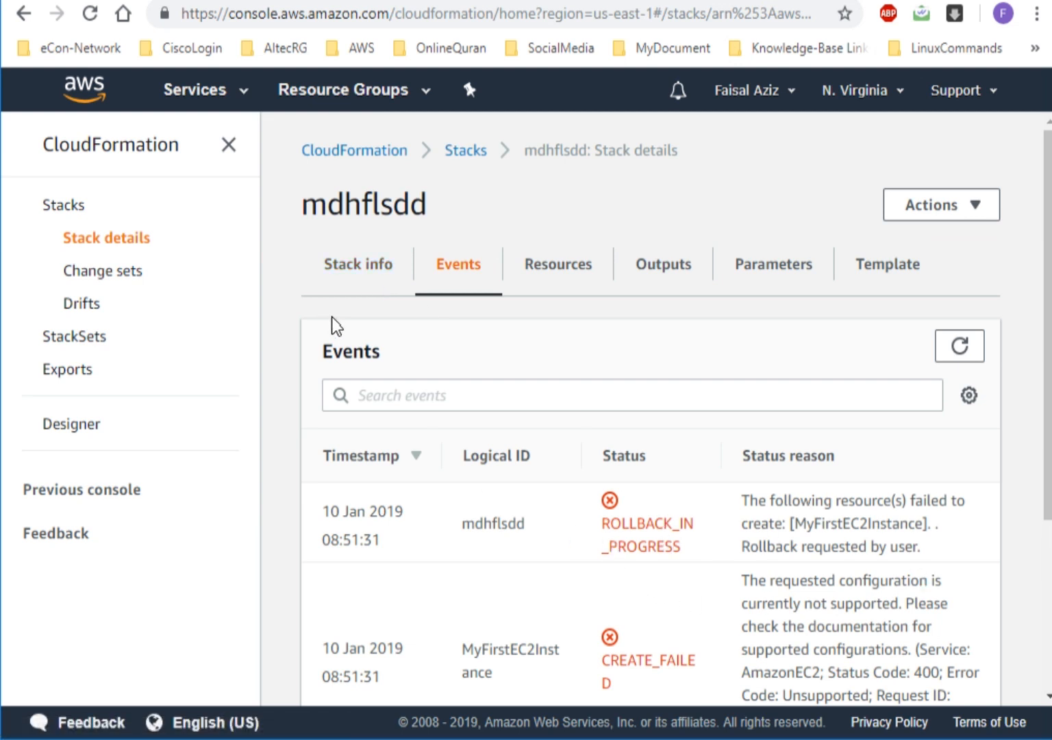
Review the stack info, events, resources and template of mdhflsdd, and return to the stack list.
click(364, 278)
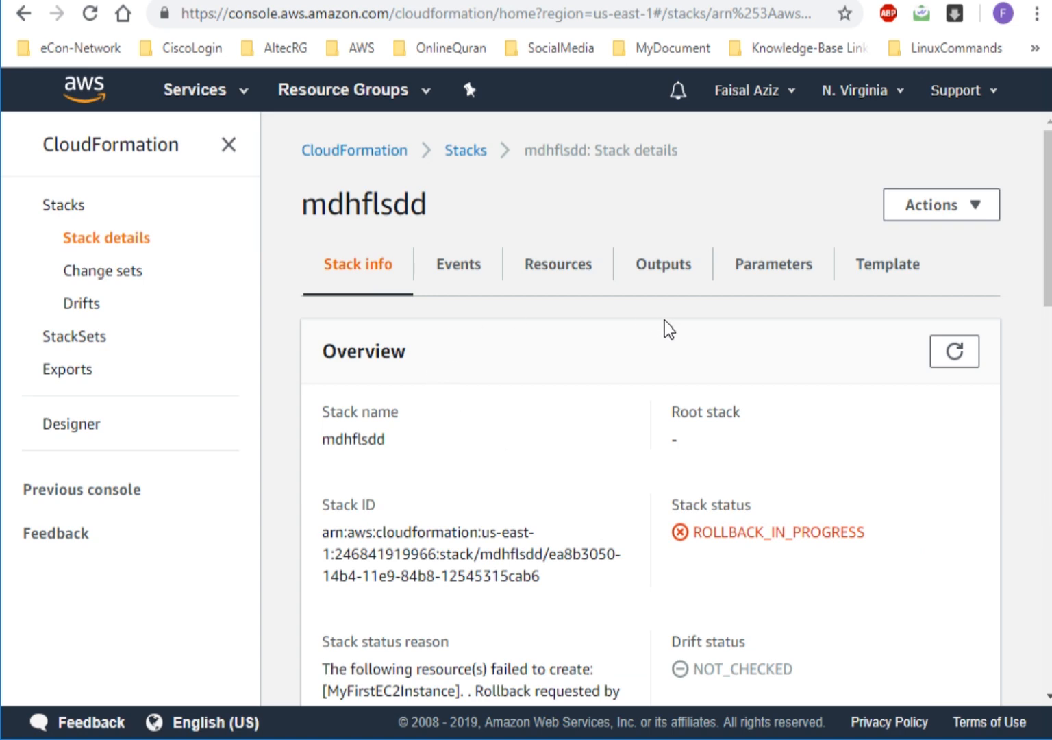
click(498, 275)
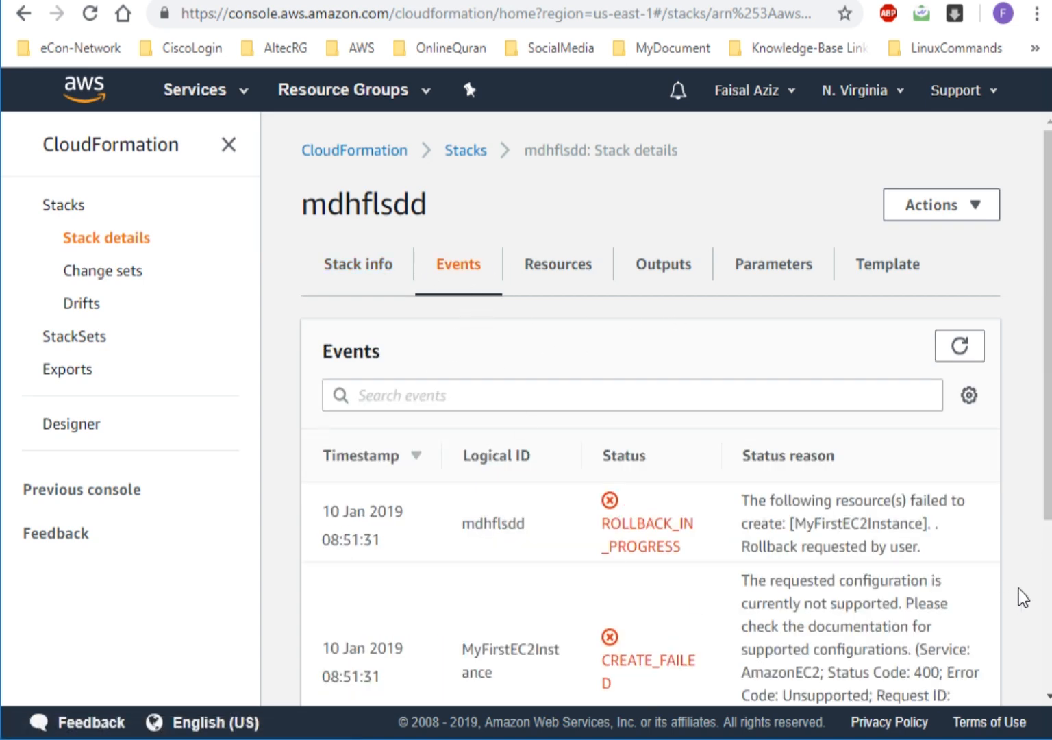
click(1048, 593)
drag(1046, 606, 738, 335)
click(572, 205)
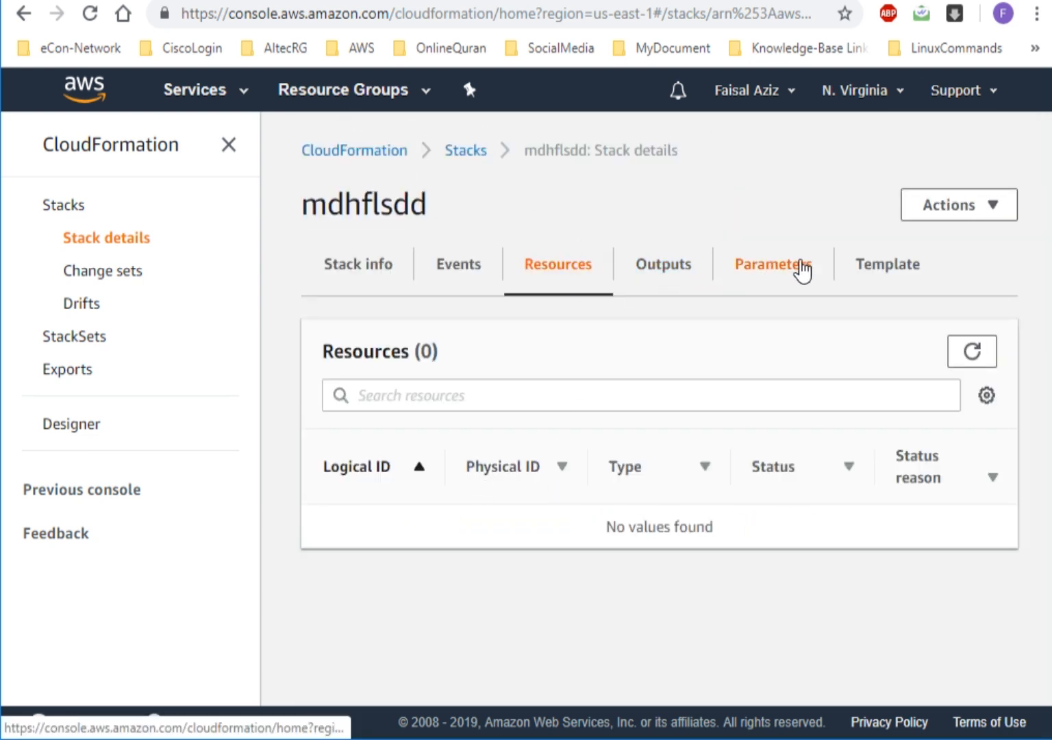
click(864, 268)
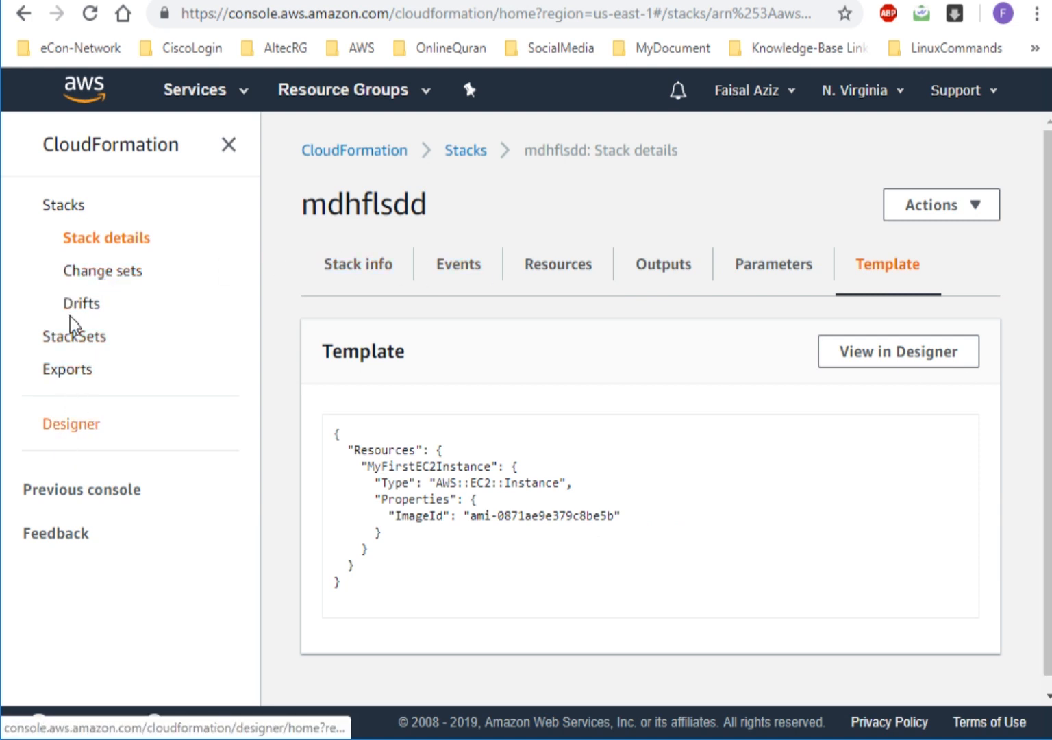
click(63, 214)
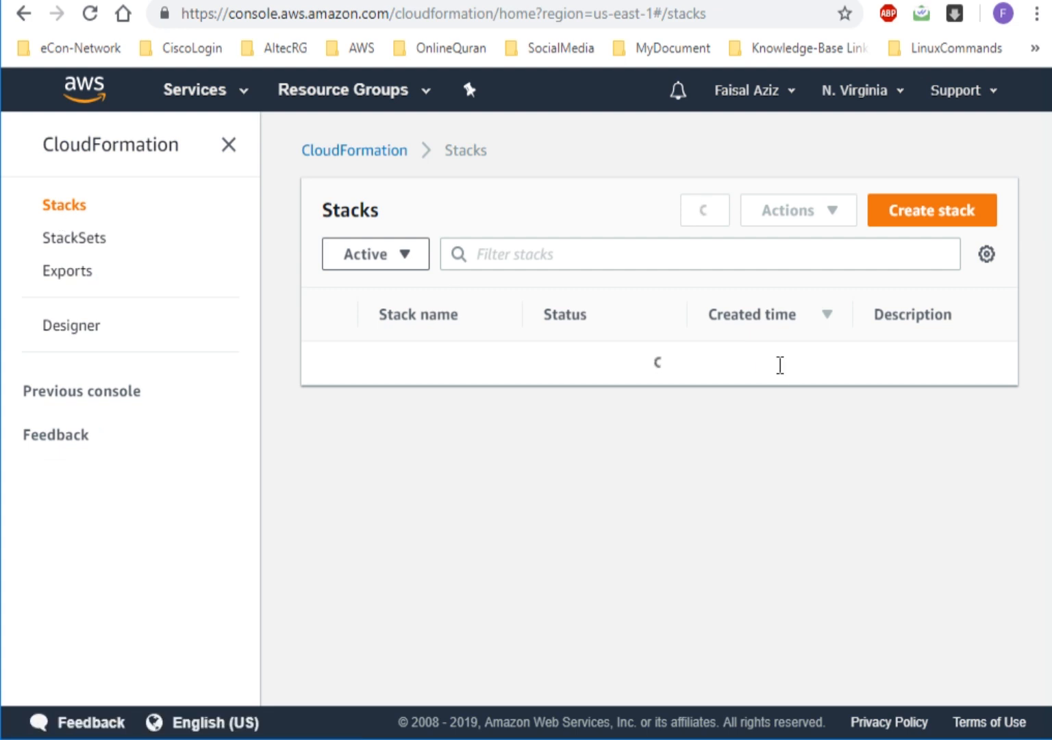